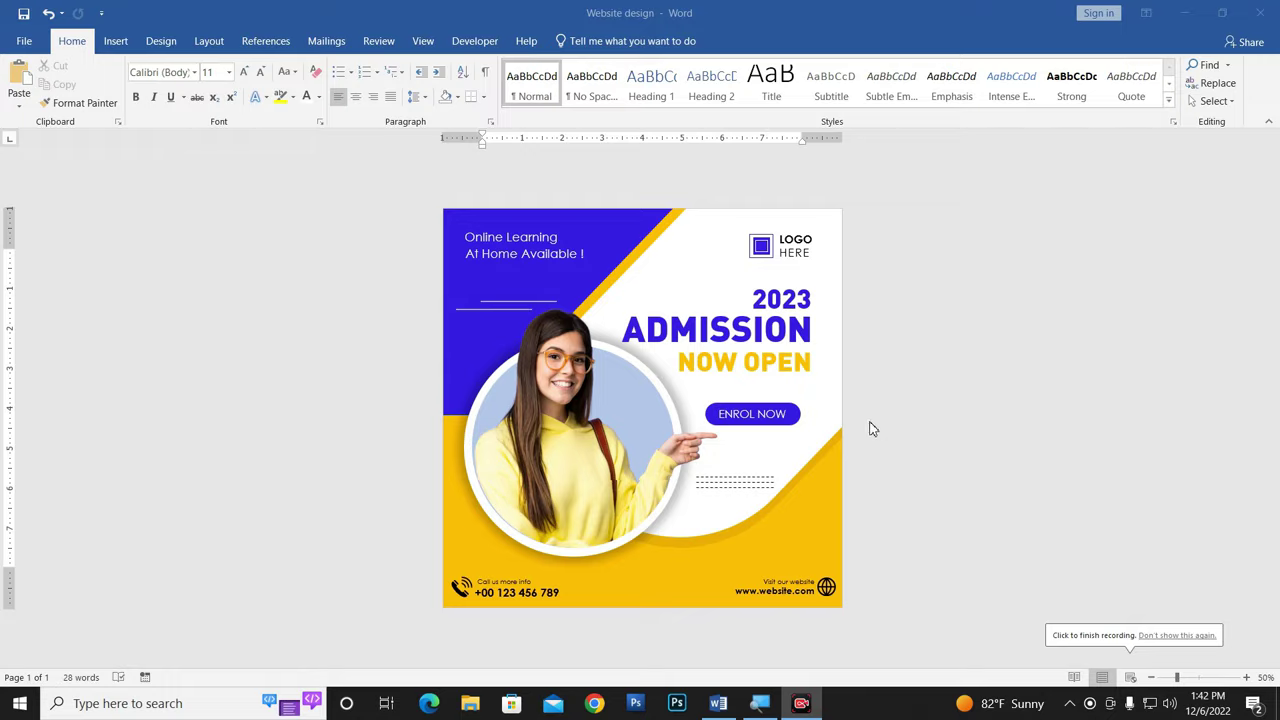
Step: Scroll up and down through the finished flyer to review it
scroll(870, 429, "up", 2)
scroll(870, 435, "down", 4)
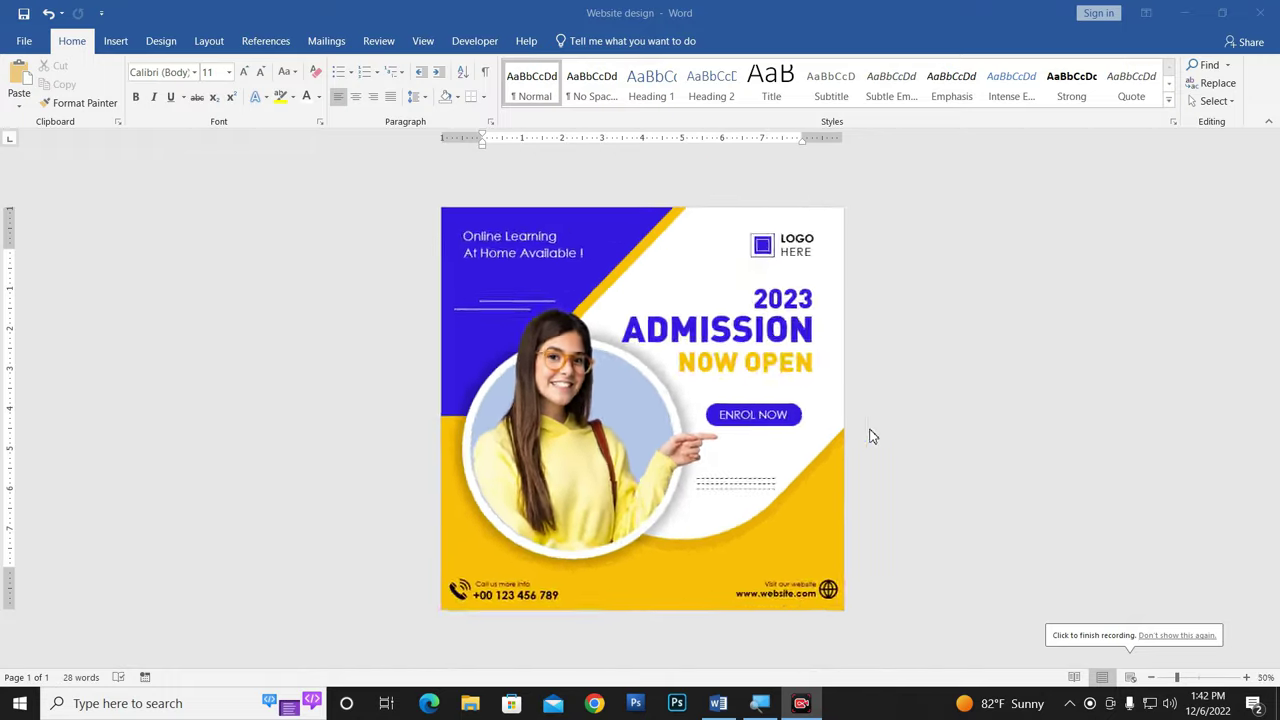
scroll(870, 440, "up", 1)
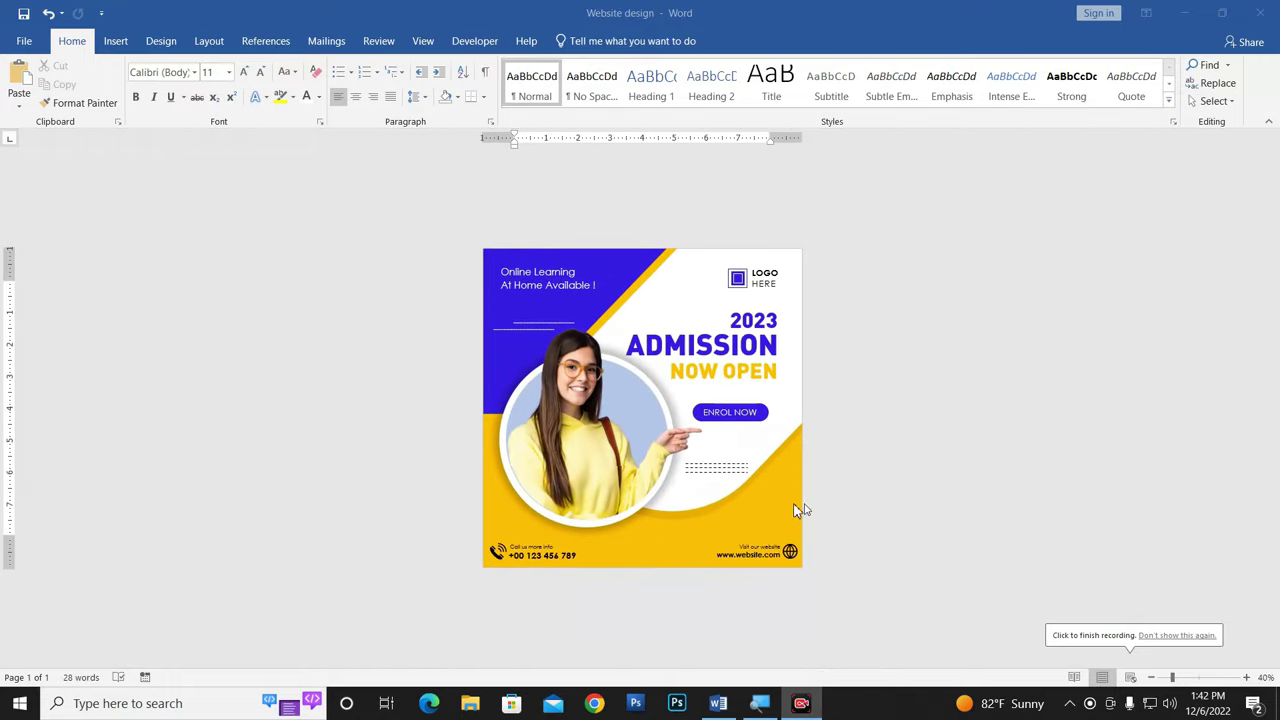
scroll(800, 509, "up", 3)
scroll(714, 445, "up", 4)
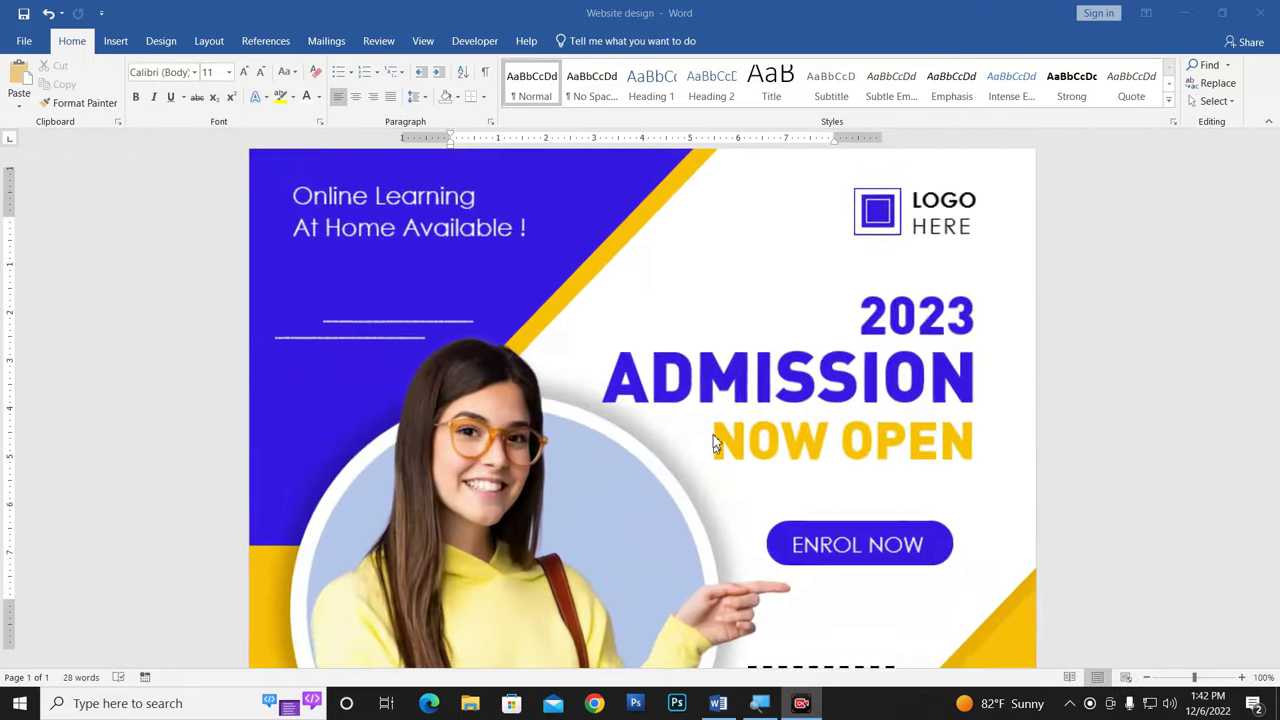
scroll(520, 275, "up", 2)
scroll(434, 300, "down", 2)
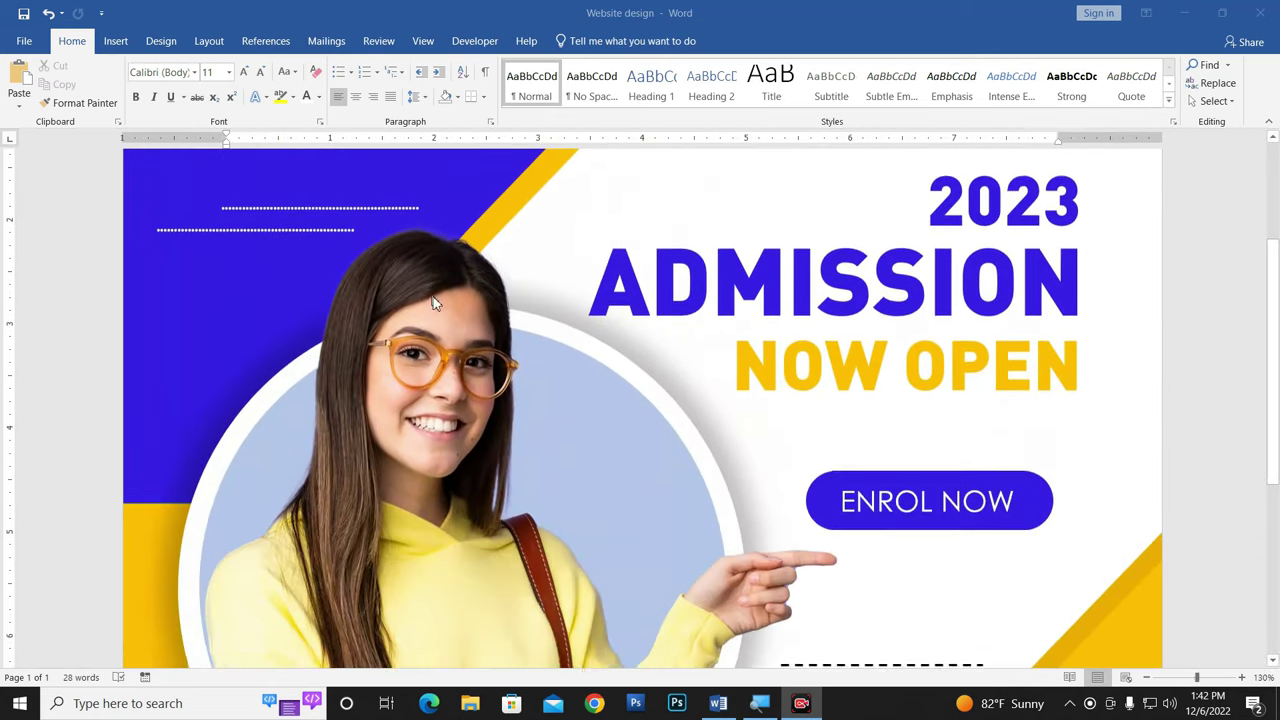
scroll(500, 400, "down", 3)
scroll(520, 451, "down", 1)
scroll(582, 503, "down", 2)
scroll(582, 503, "down", 2)
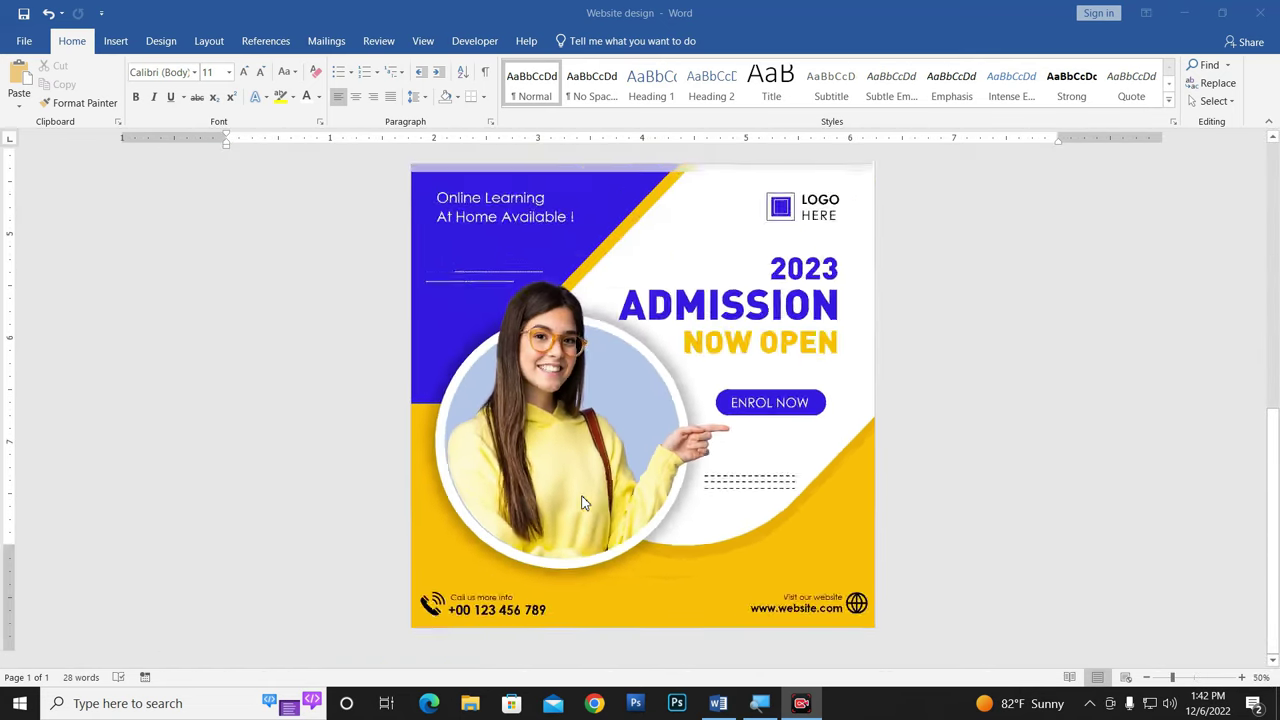
scroll(582, 503, "down", 2)
scroll(582, 503, "up", 1)
scroll(795, 372, "up", 1)
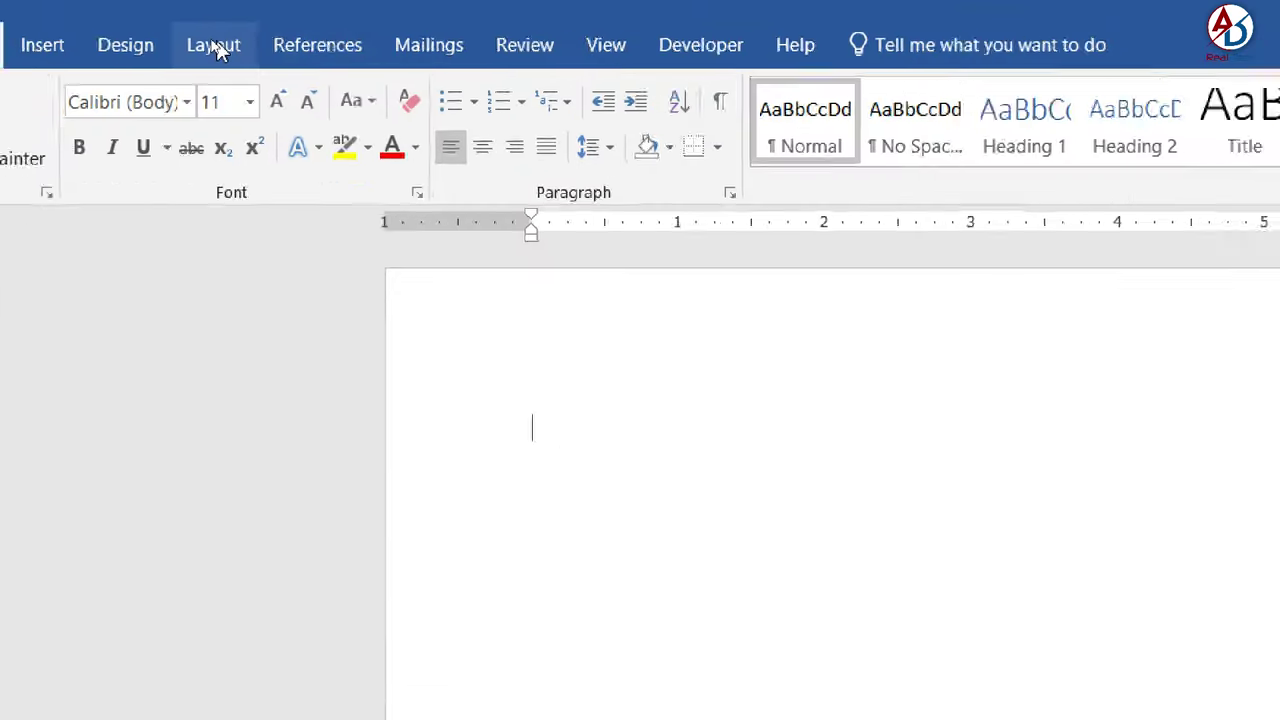
Step: Set a custom paper size of 10 inches wide by 10 inches high
left_click(208, 42)
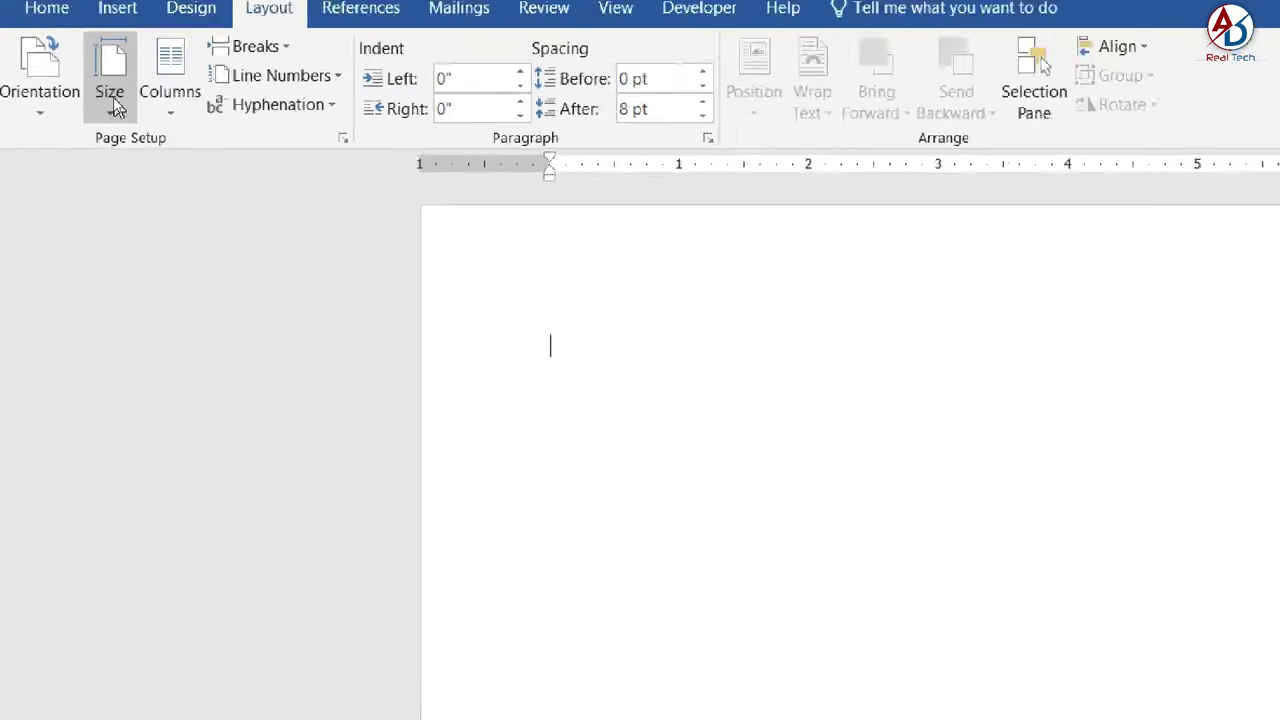
left_click(112, 100)
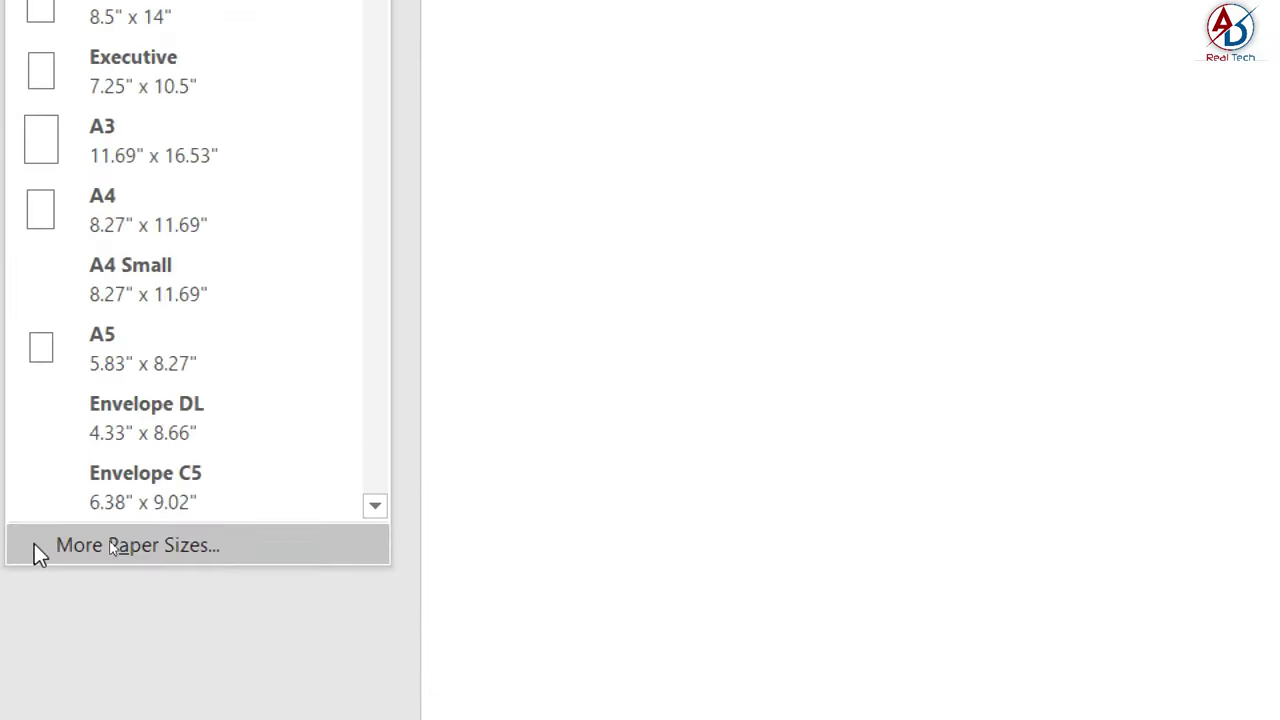
left_click(172, 547)
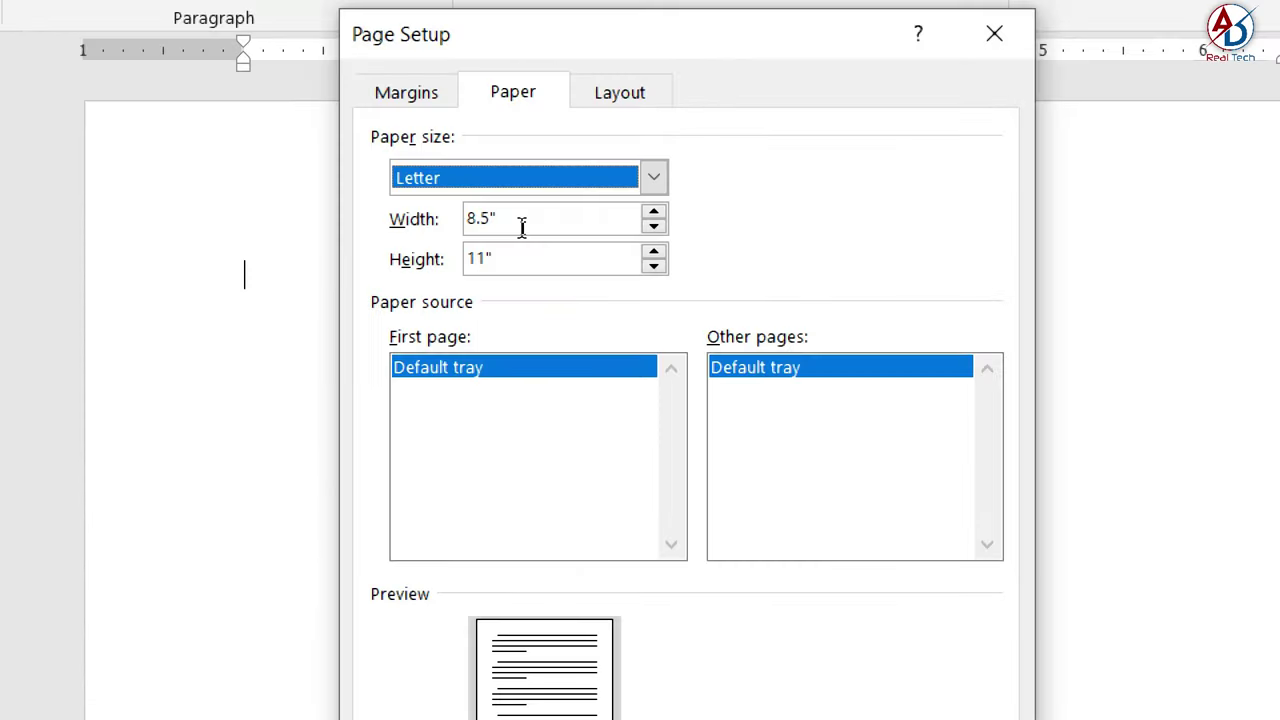
left_click_drag(521, 227, 457, 222)
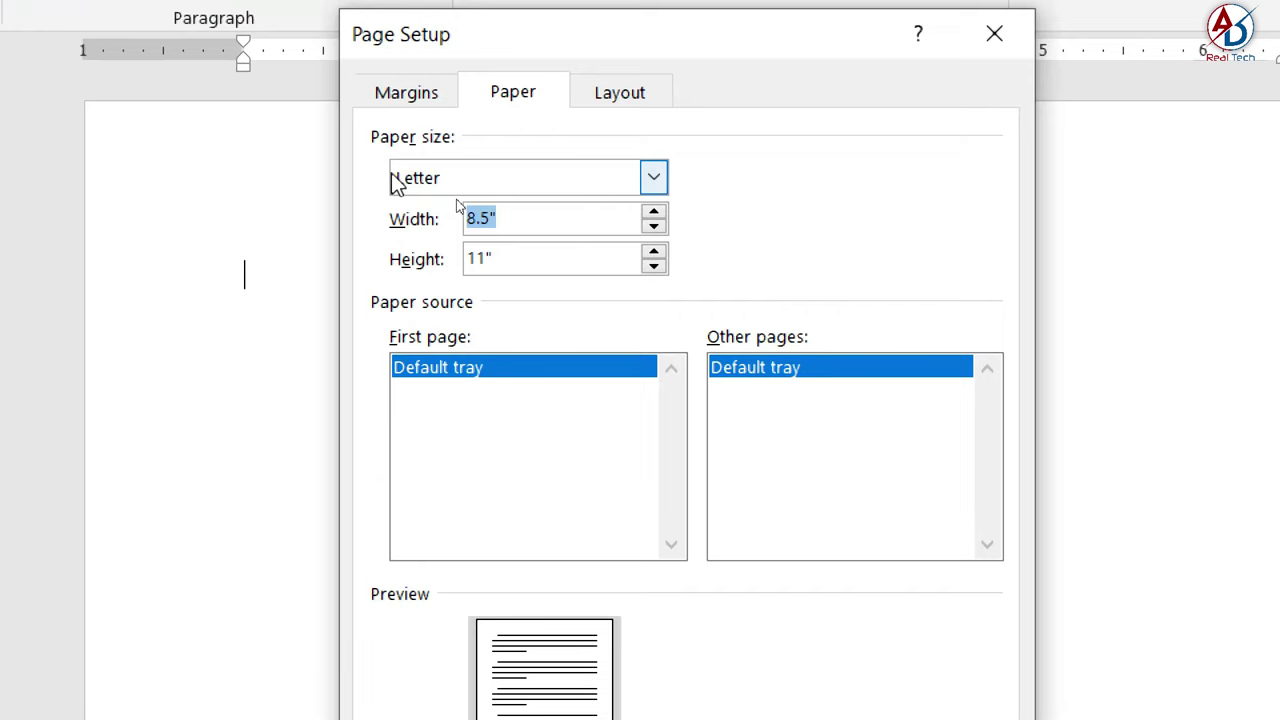
type("10")
key("Tab")
type("1")
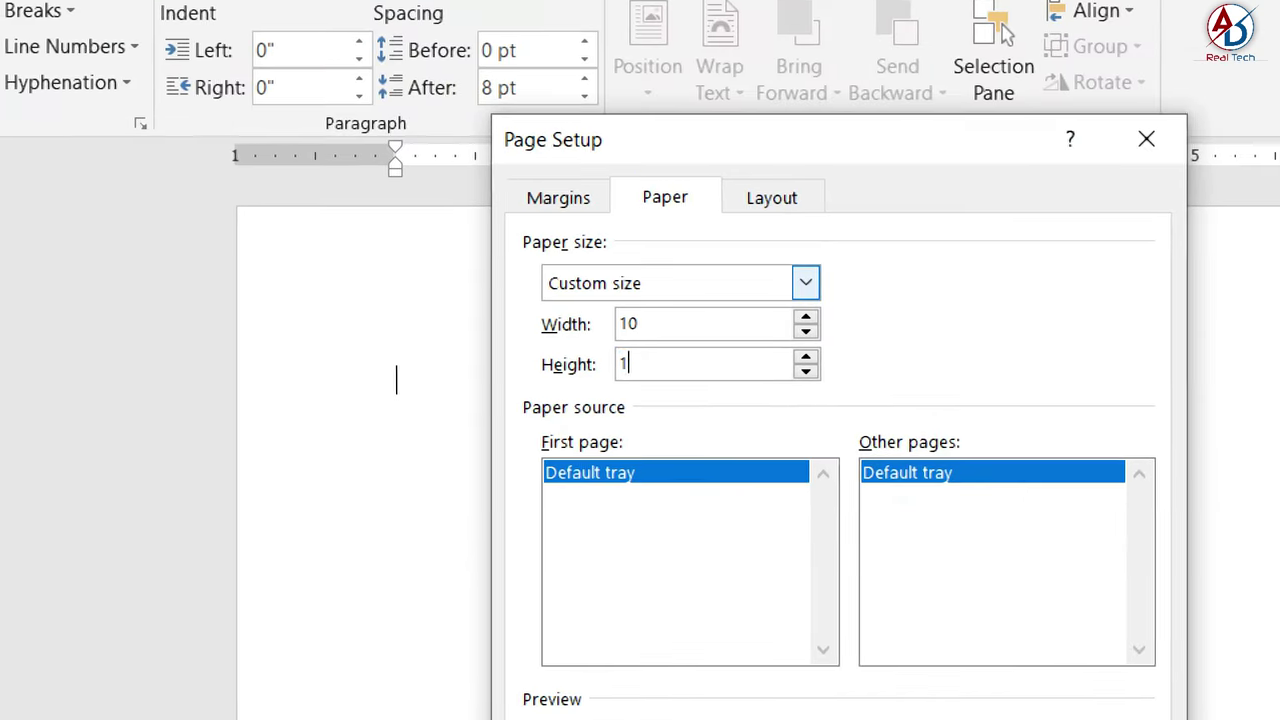
type("0")
left_click(711, 320)
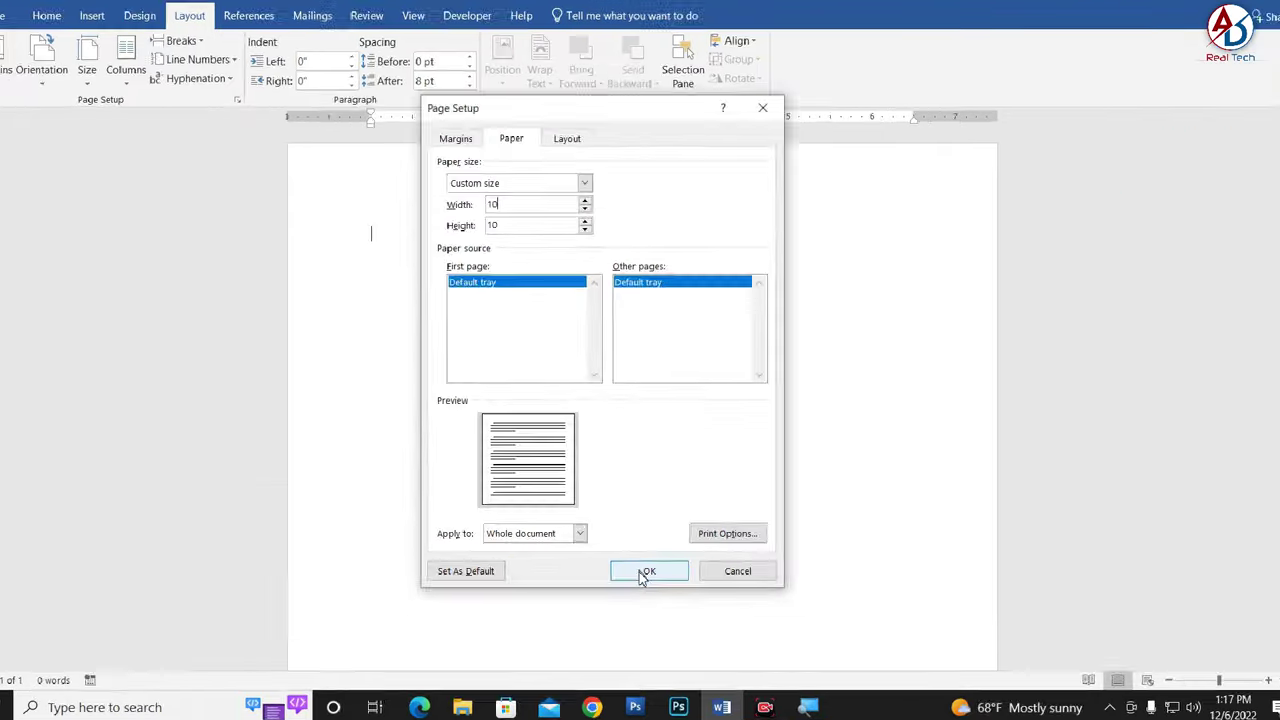
left_click(647, 578)
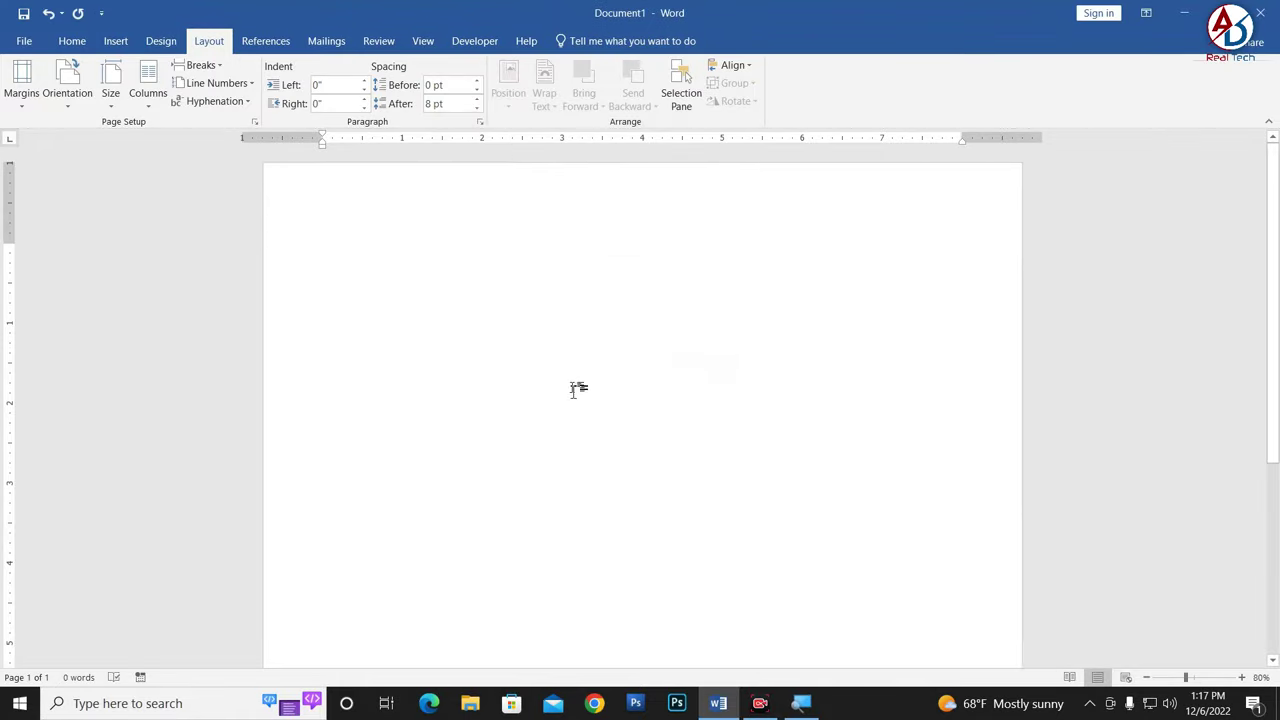
scroll(578, 392, "down", 3)
Step: Draw a tall Top Corners Rounded rectangle on the page
scroll(597, 428, "down", 2)
scroll(597, 428, "up", 2)
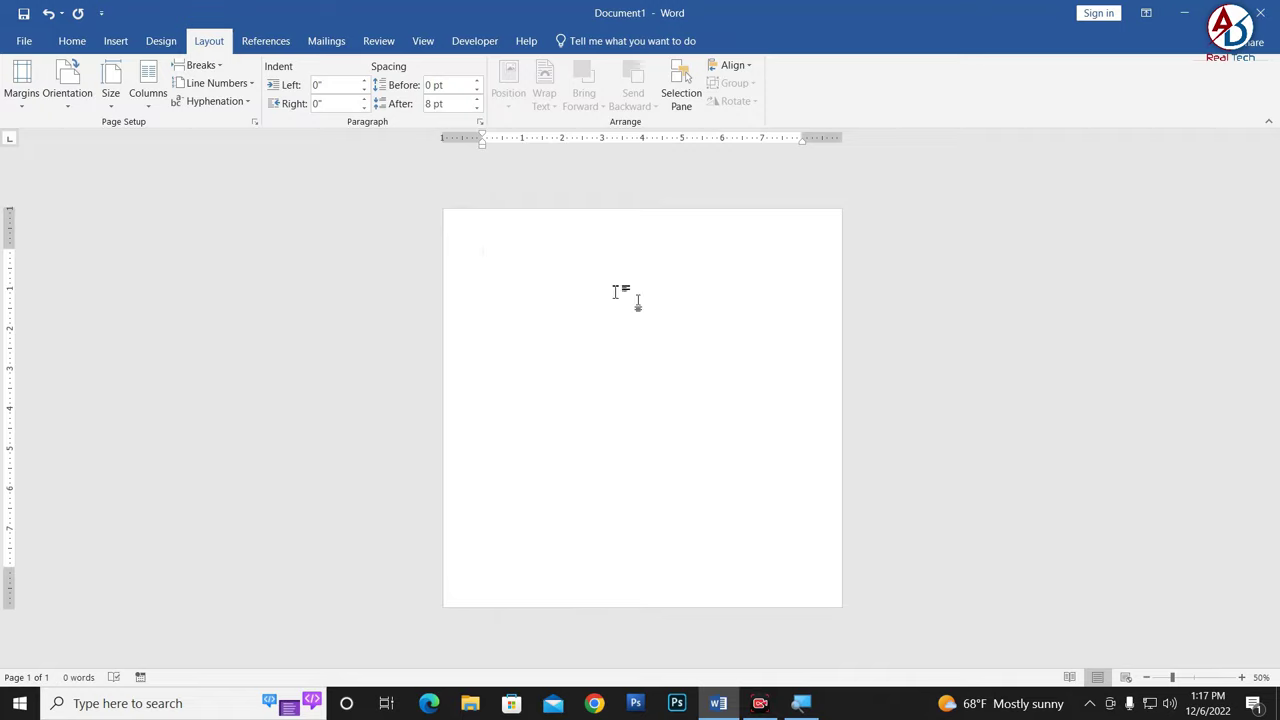
left_click(119, 44)
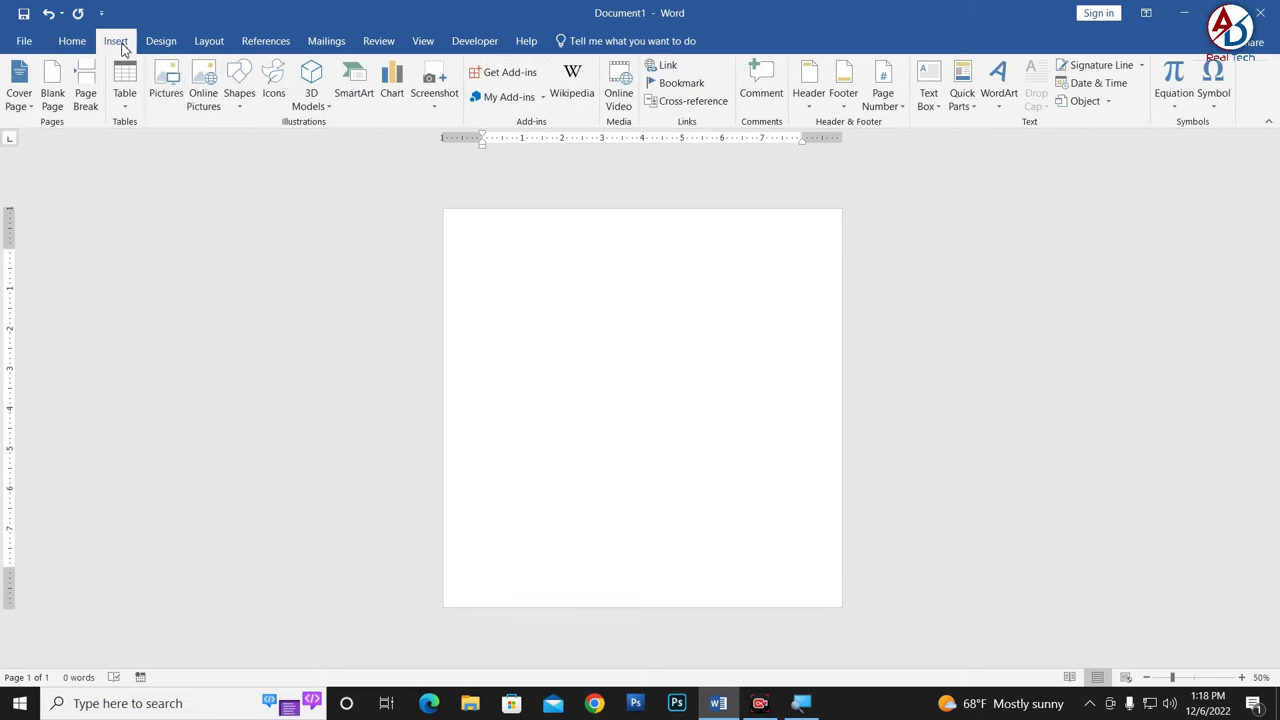
left_click(240, 100)
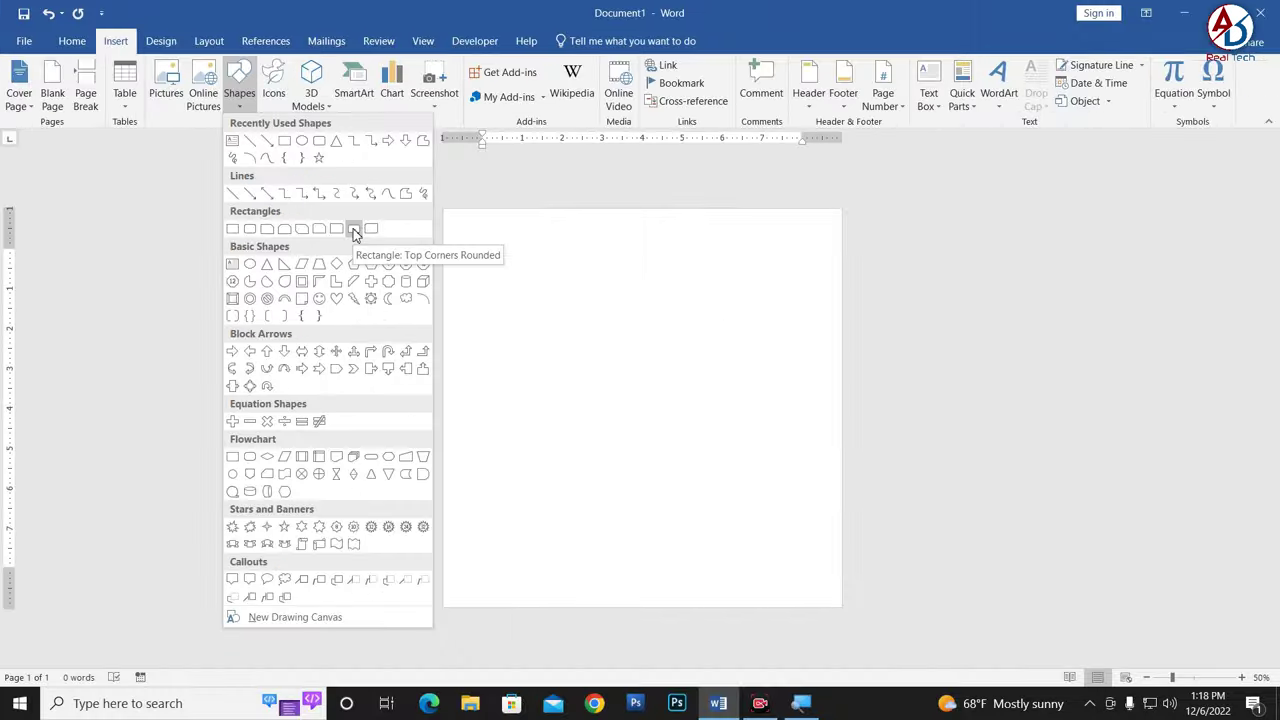
left_click(471, 360)
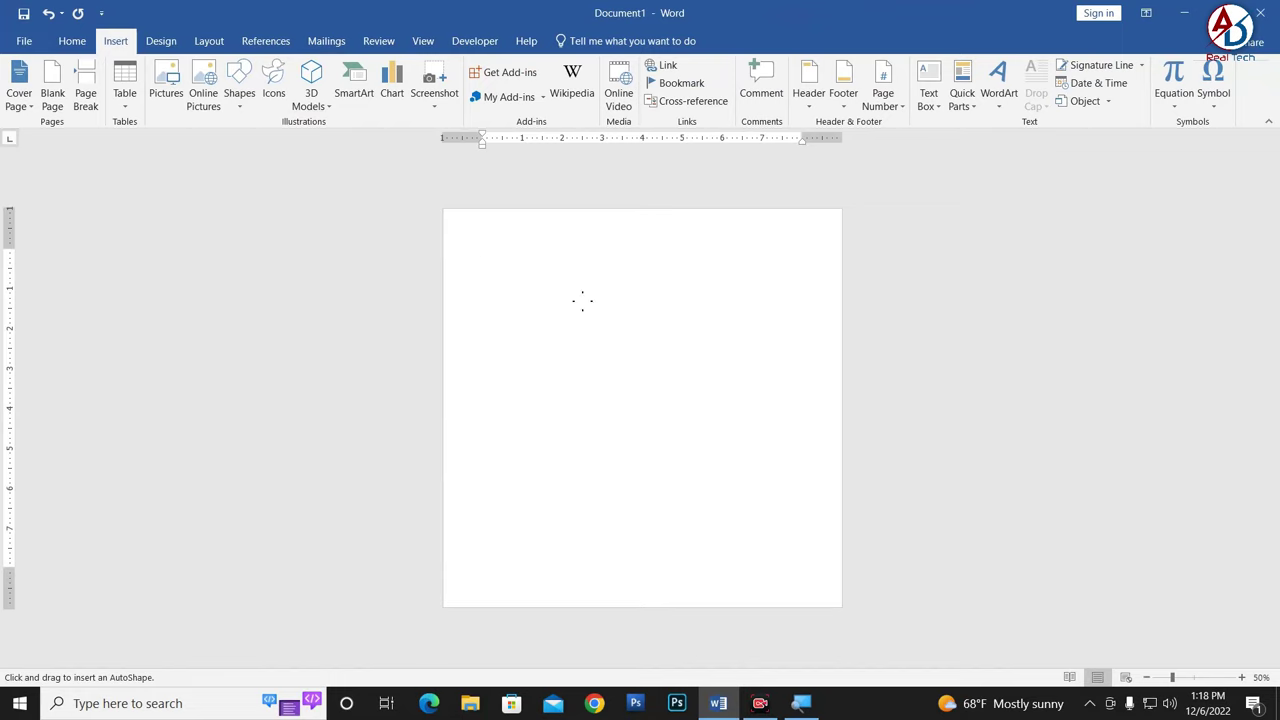
left_click_drag(558, 264, 722, 572)
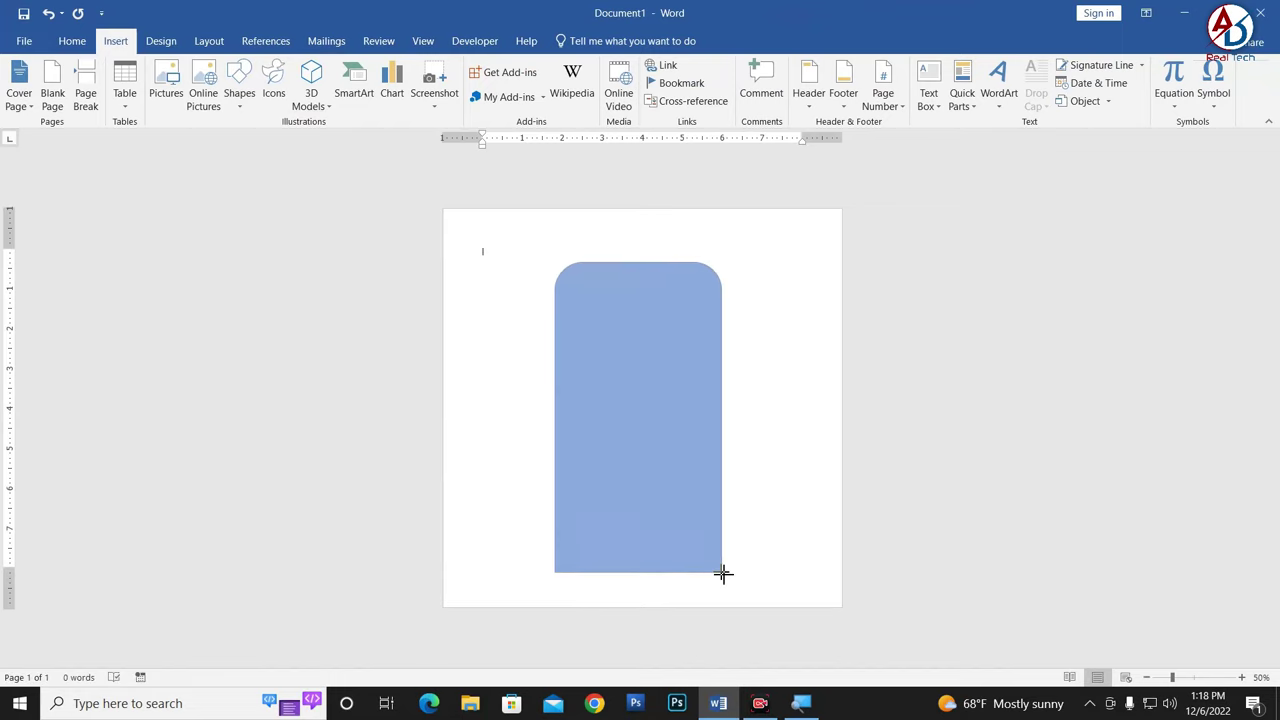
Step: Fully round the shape's top, tilt it, and enlarge it to 10.26 x 7.26 inches at the top-right
mouse_move(693, 263)
left_mouse_down()
mouse_move(544, 277)
mouse_move(523, 263)
left_mouse_up()
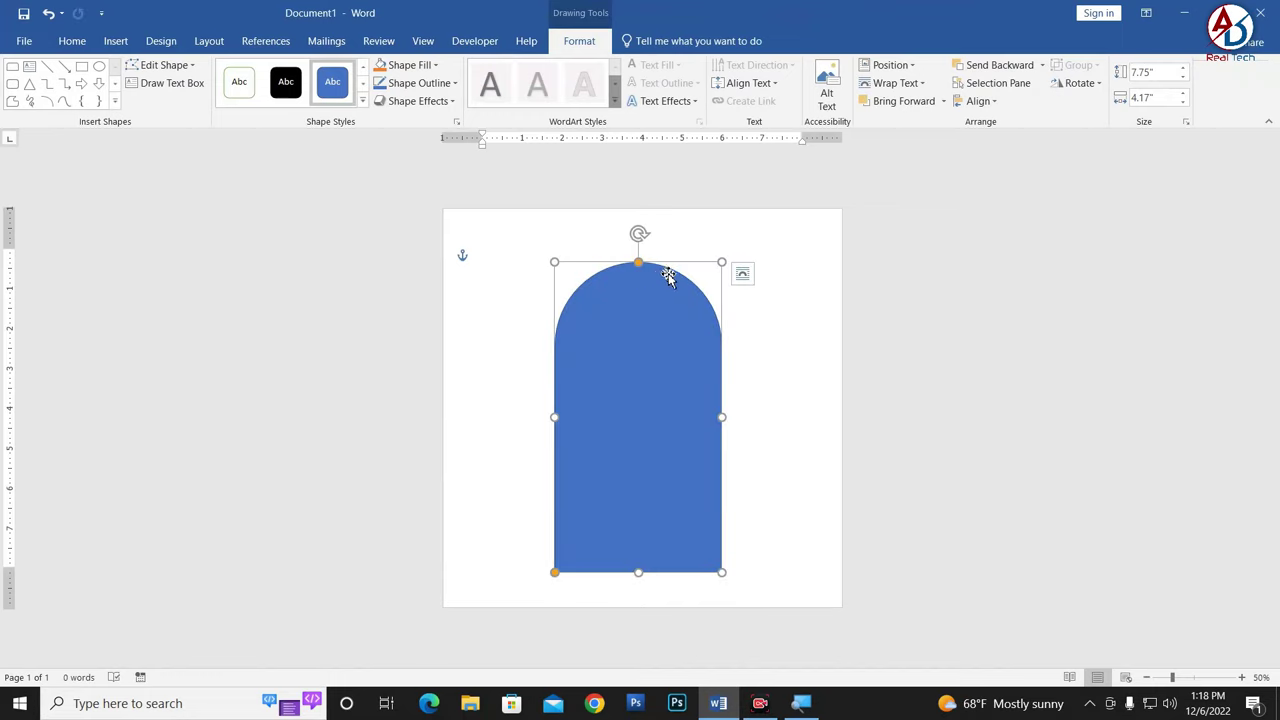
left_click_drag(648, 267, 610, 262)
left_click_drag(640, 237, 582, 500)
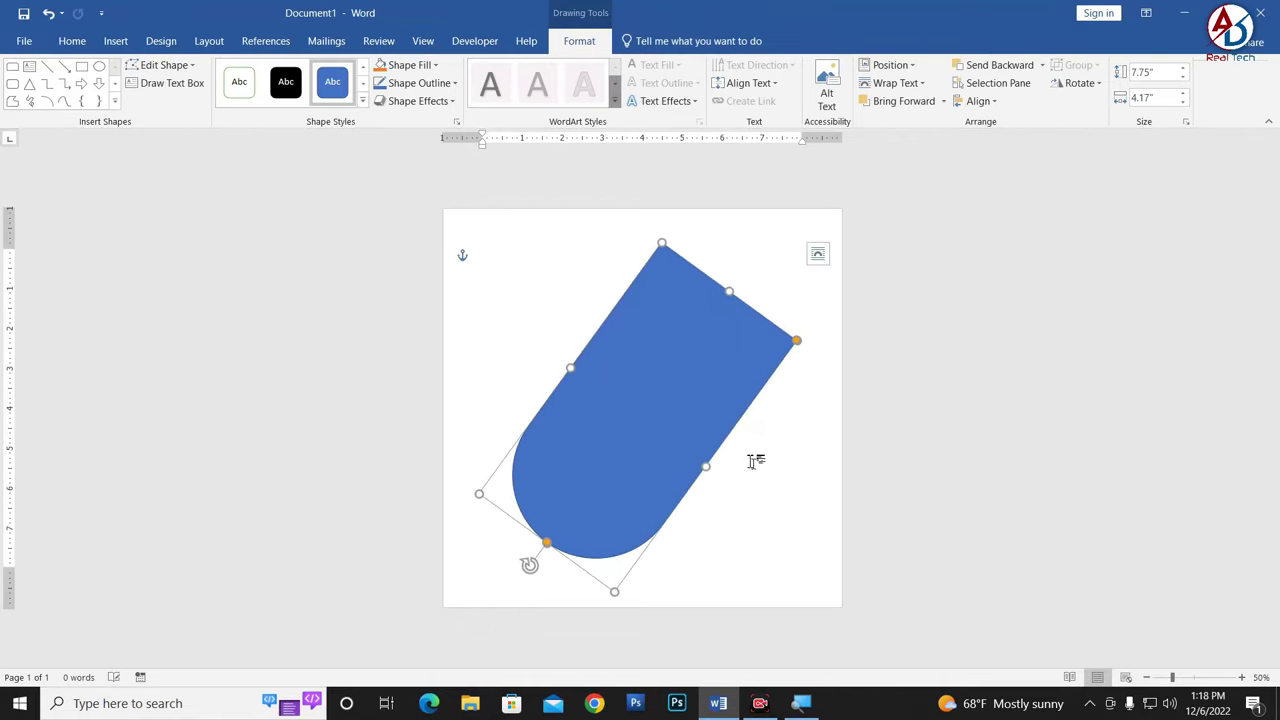
left_click_drag(706, 470, 757, 505)
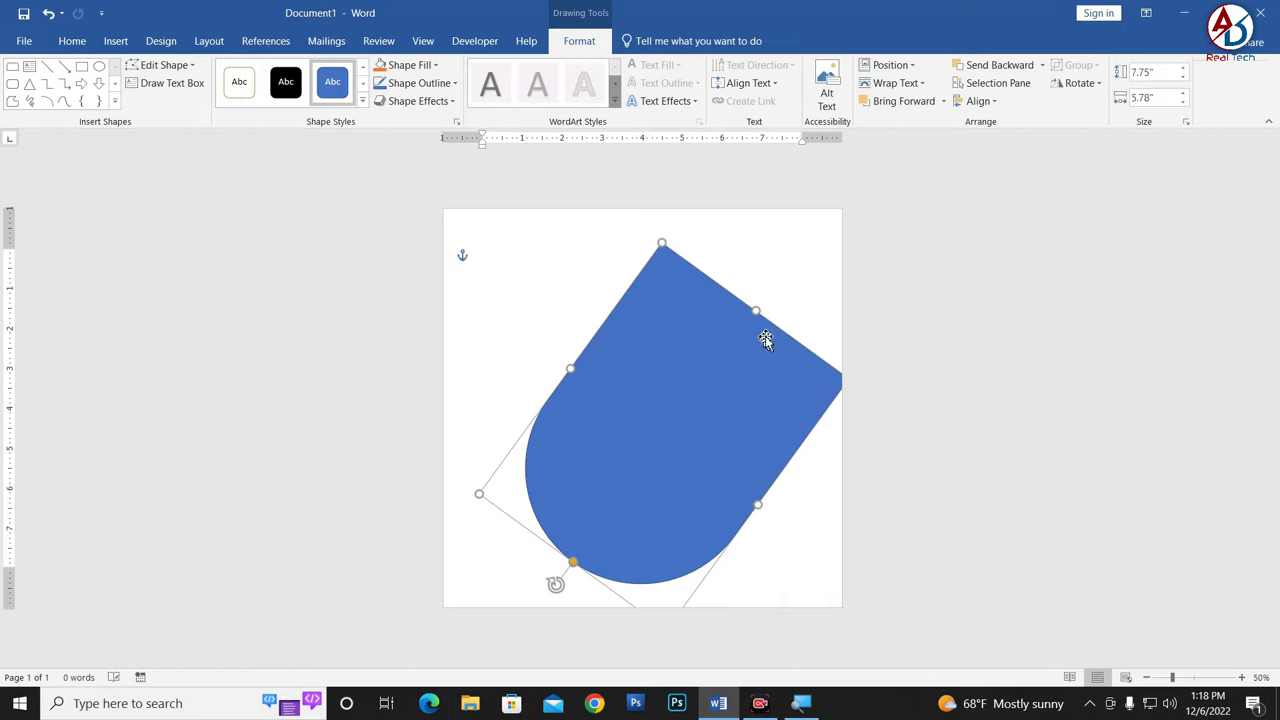
left_click_drag(756, 311, 815, 230)
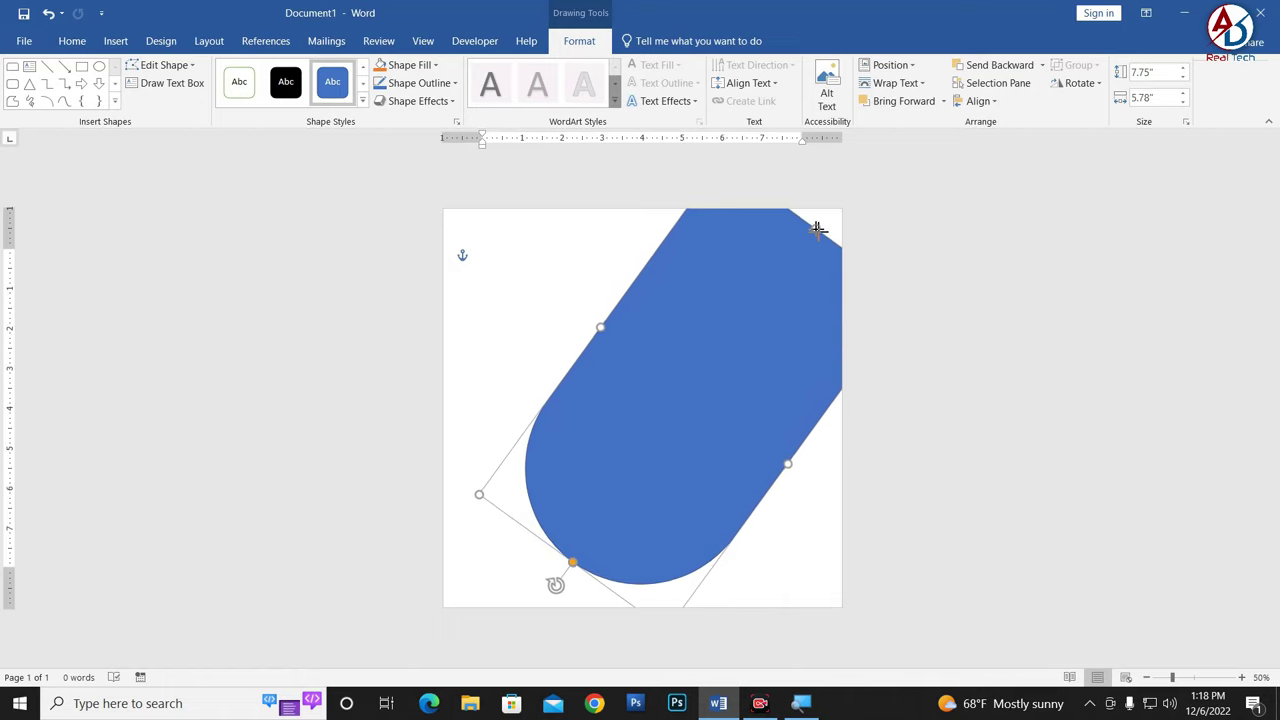
left_click_drag(771, 282, 802, 253)
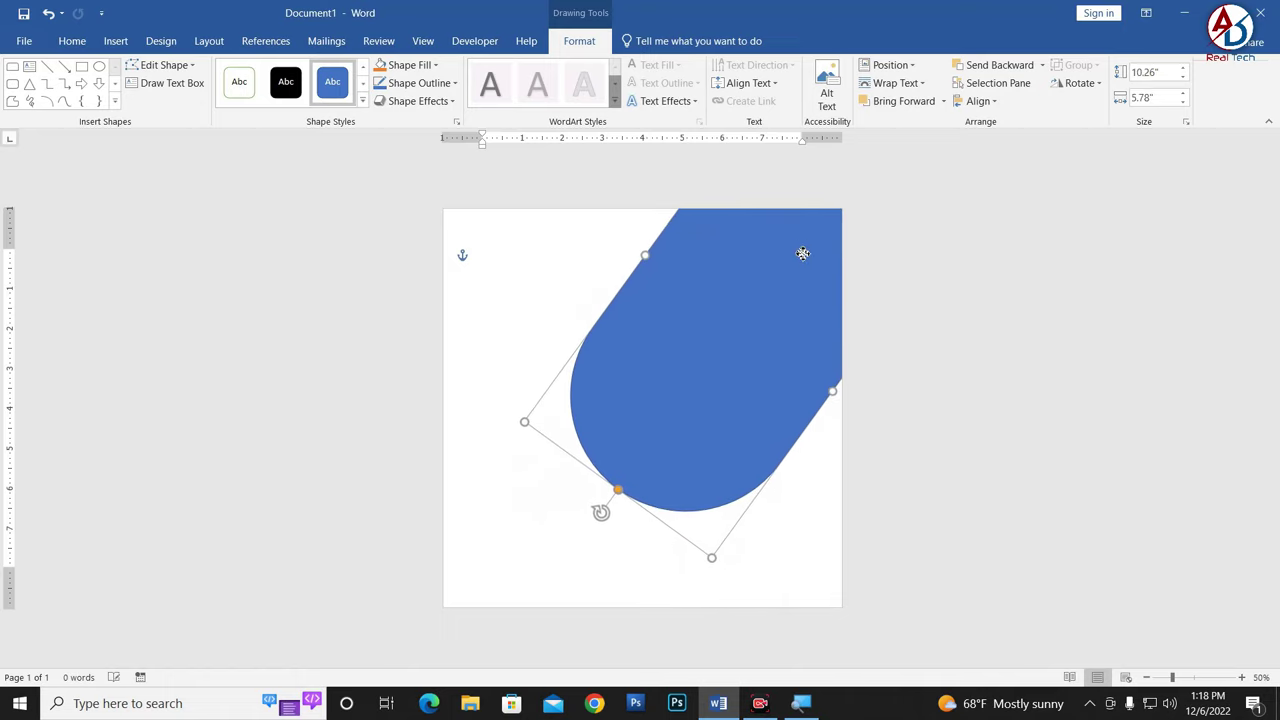
left_click_drag(829, 392, 877, 431)
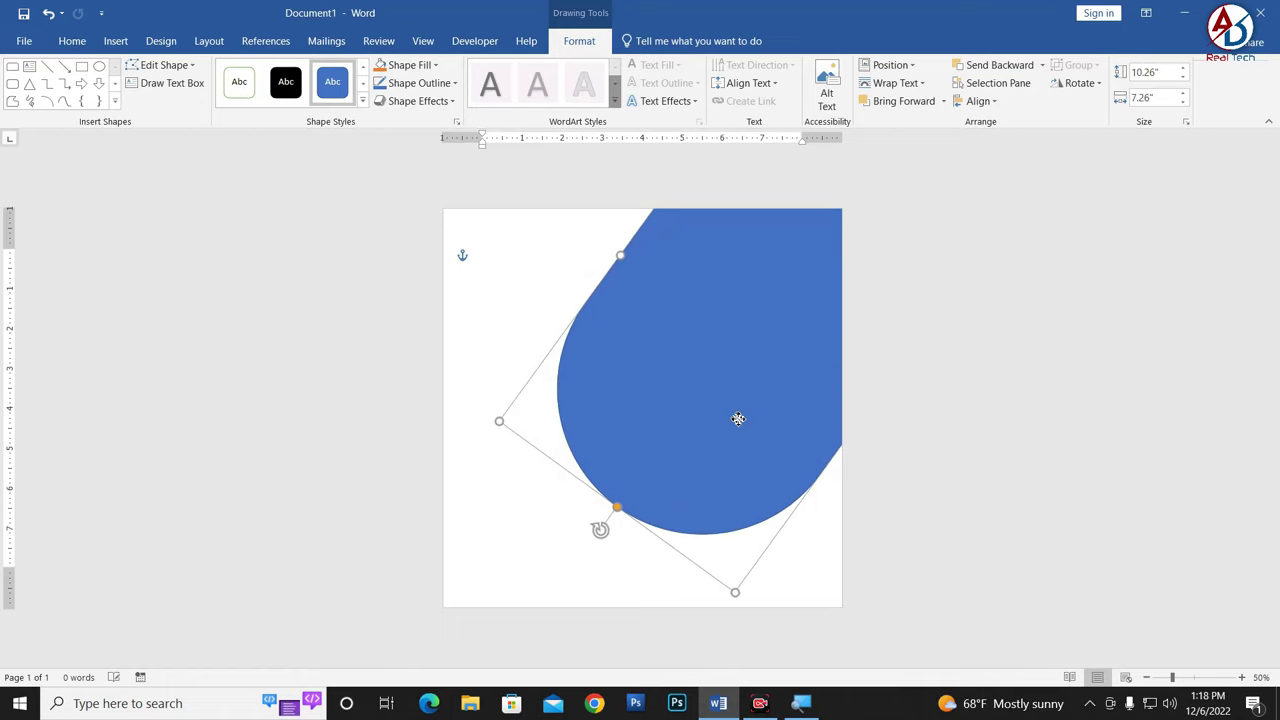
left_click_drag(738, 418, 737, 404)
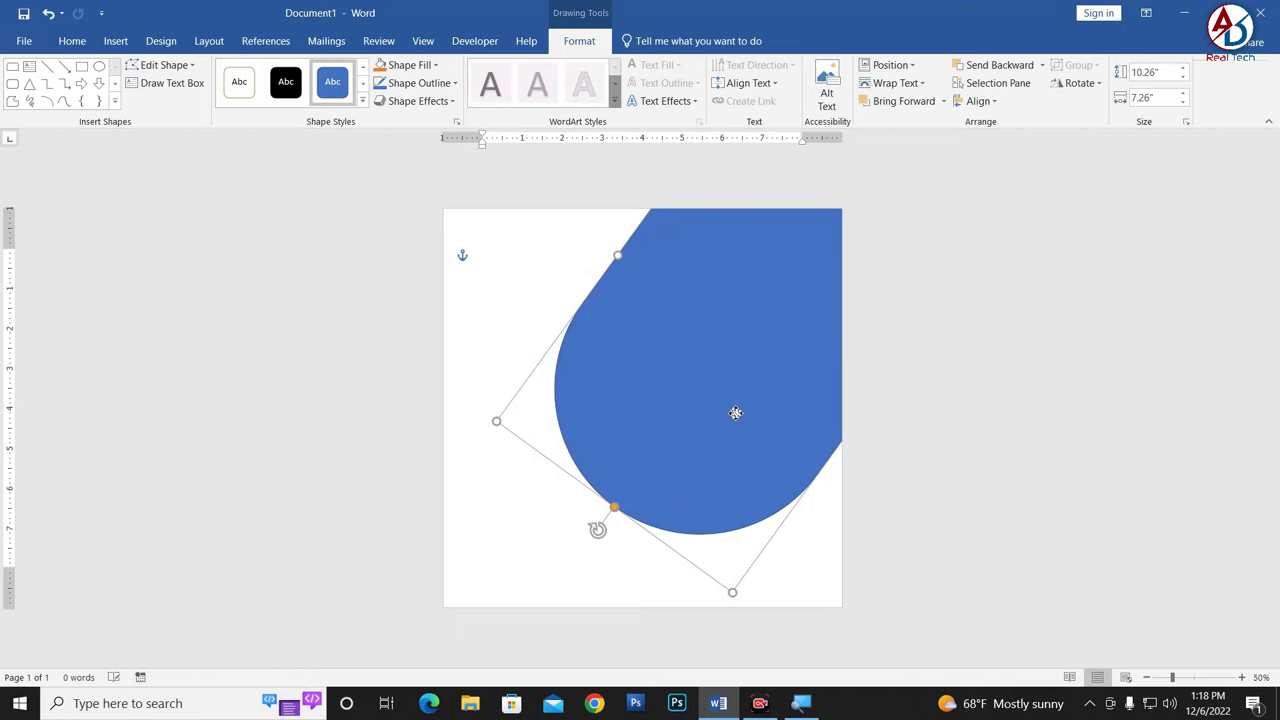
Step: Draw a 5.32 x 12.85 inch rectangle from the page's top-left corner across the upper half
left_click(957, 380)
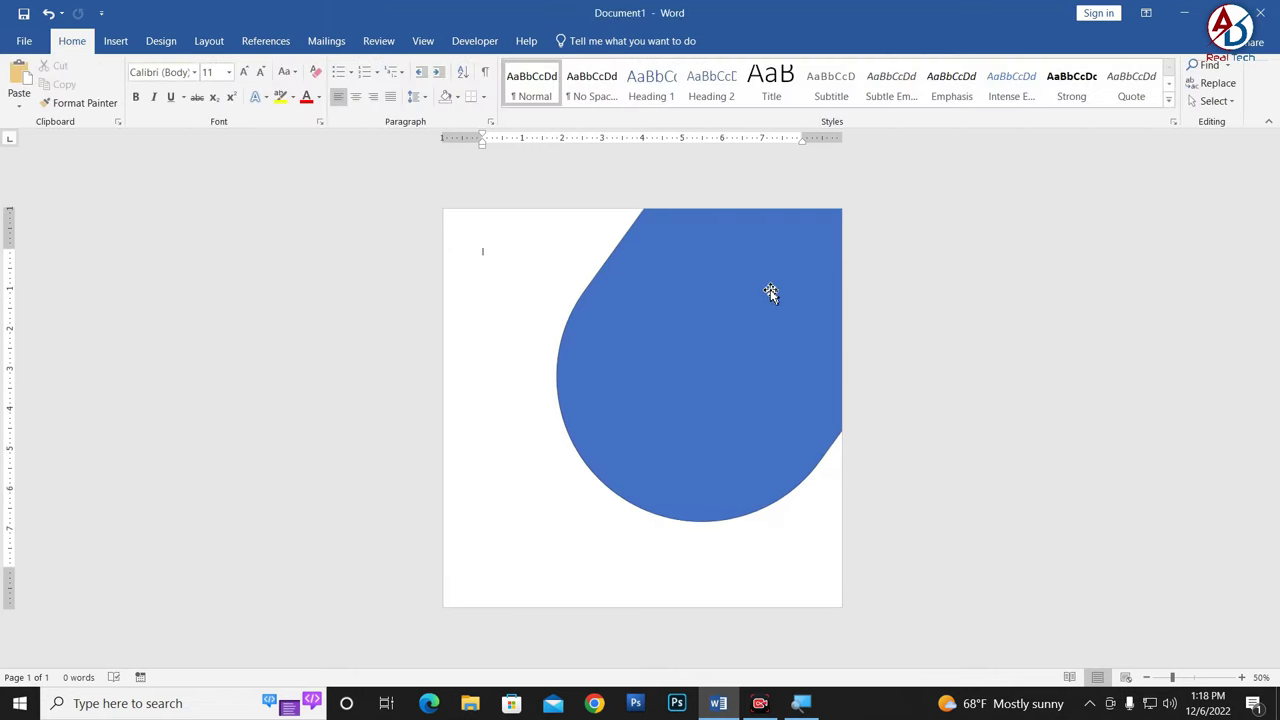
scroll(783, 396, "down", 1, "ctrl")
scroll(783, 396, "up", 1, "ctrl")
left_click(763, 343)
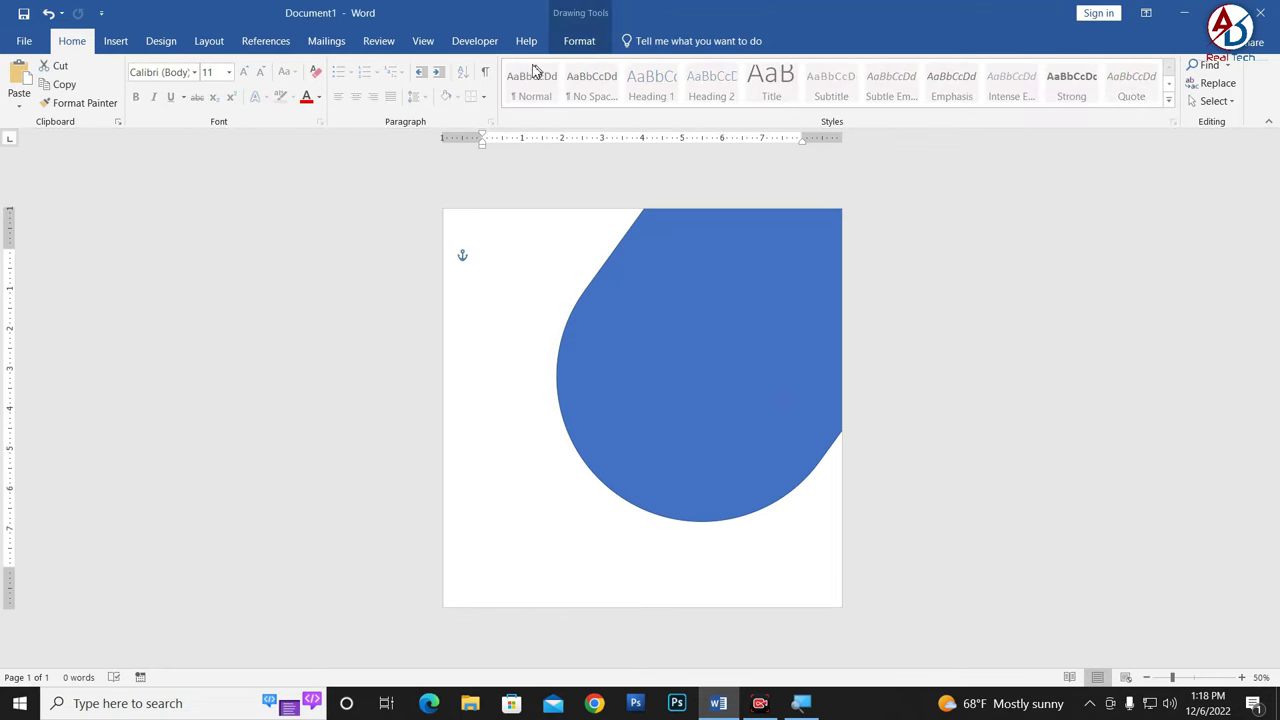
left_click(116, 41)
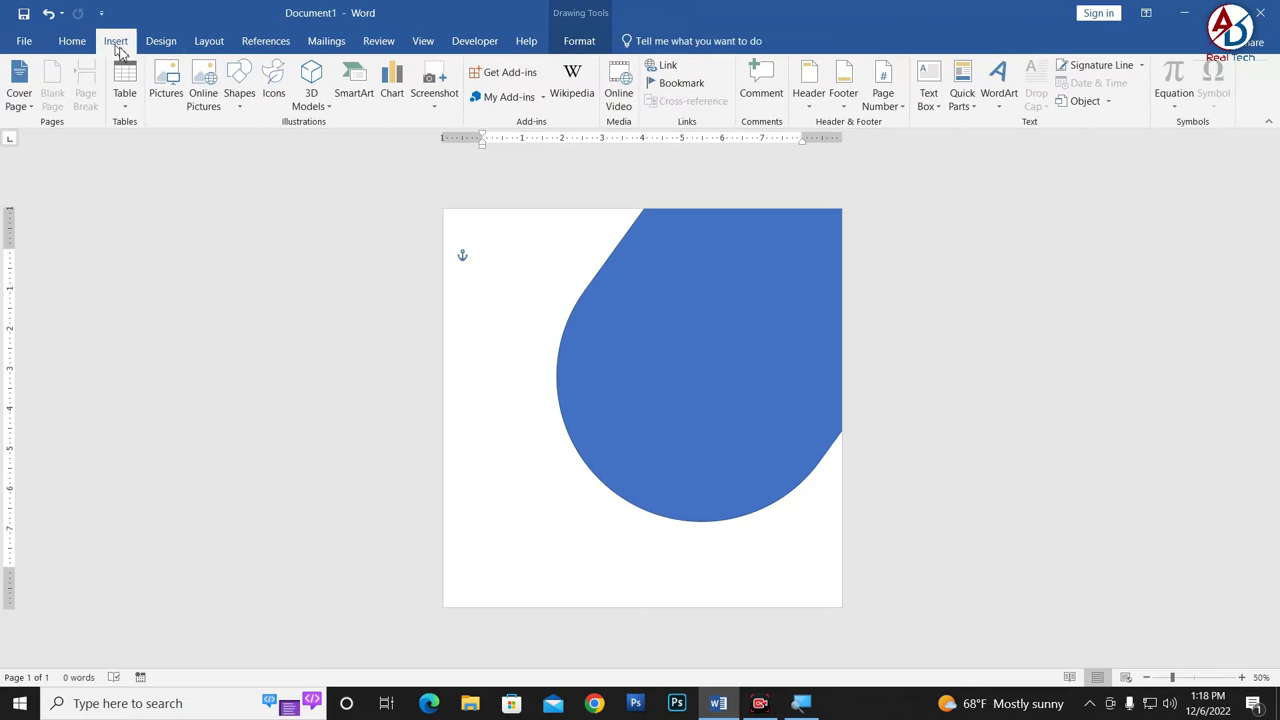
left_click(239, 108)
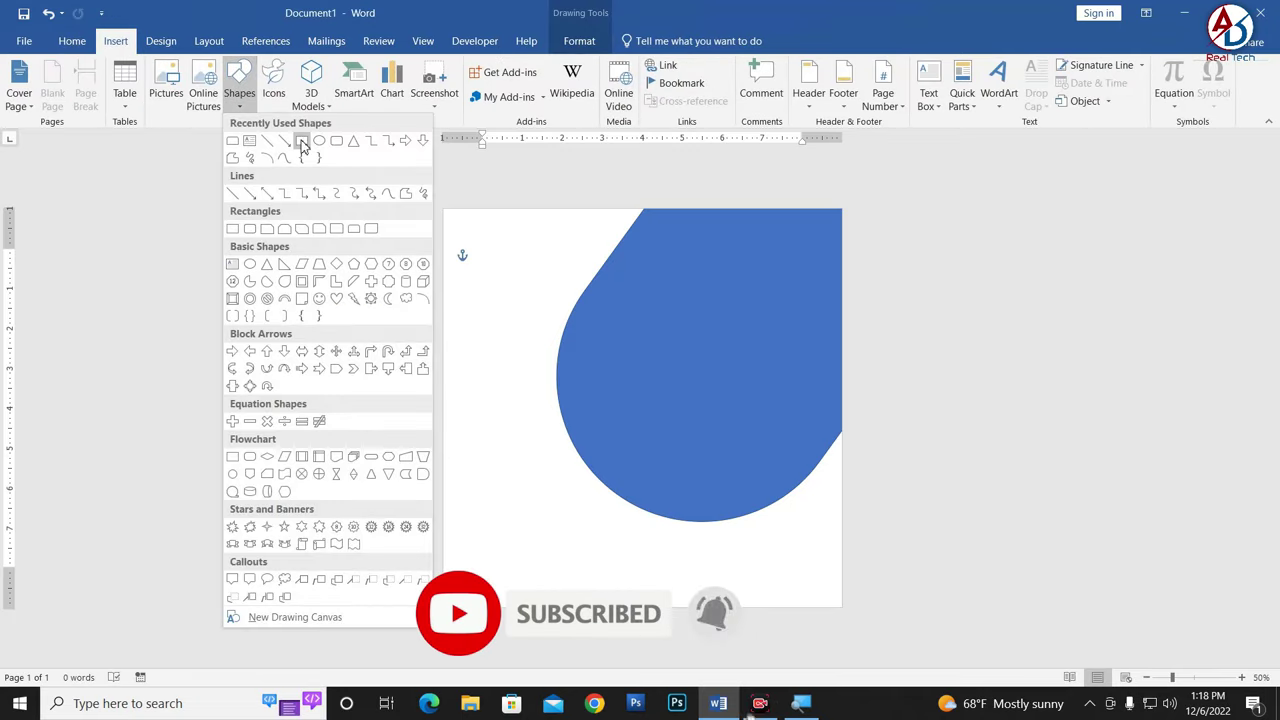
left_click(300, 140)
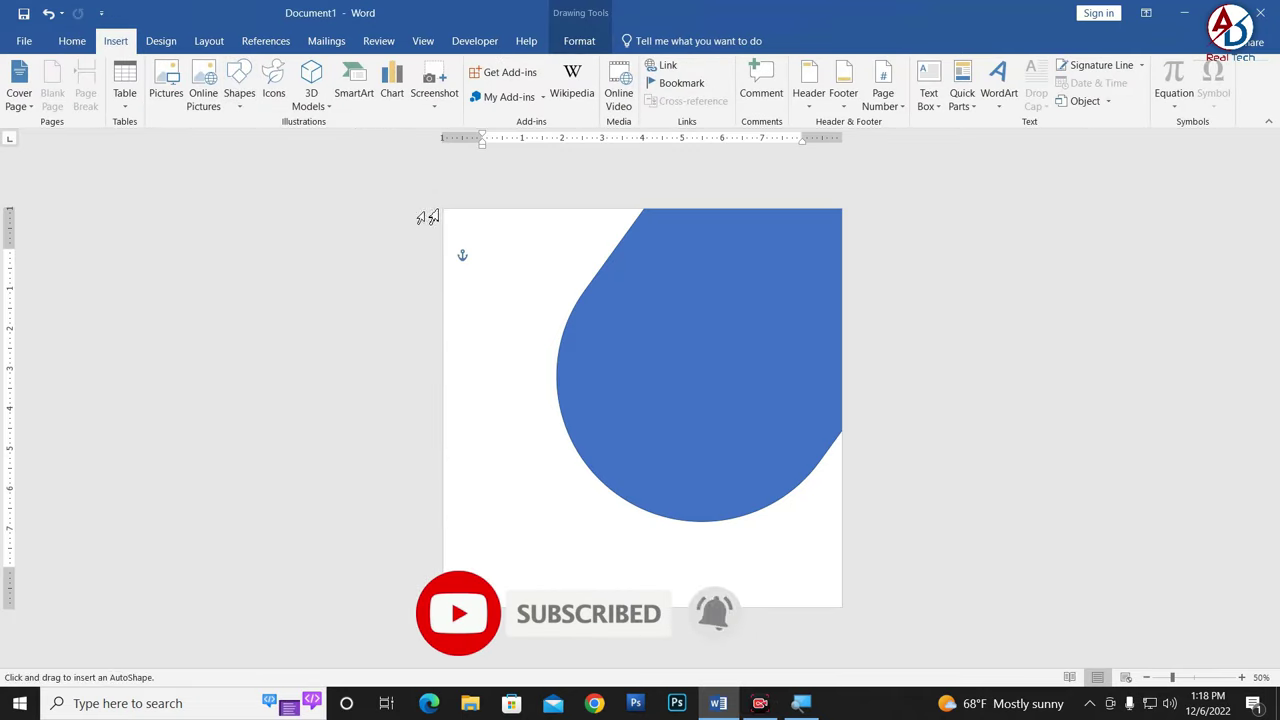
left_click_drag(444, 211, 958, 433)
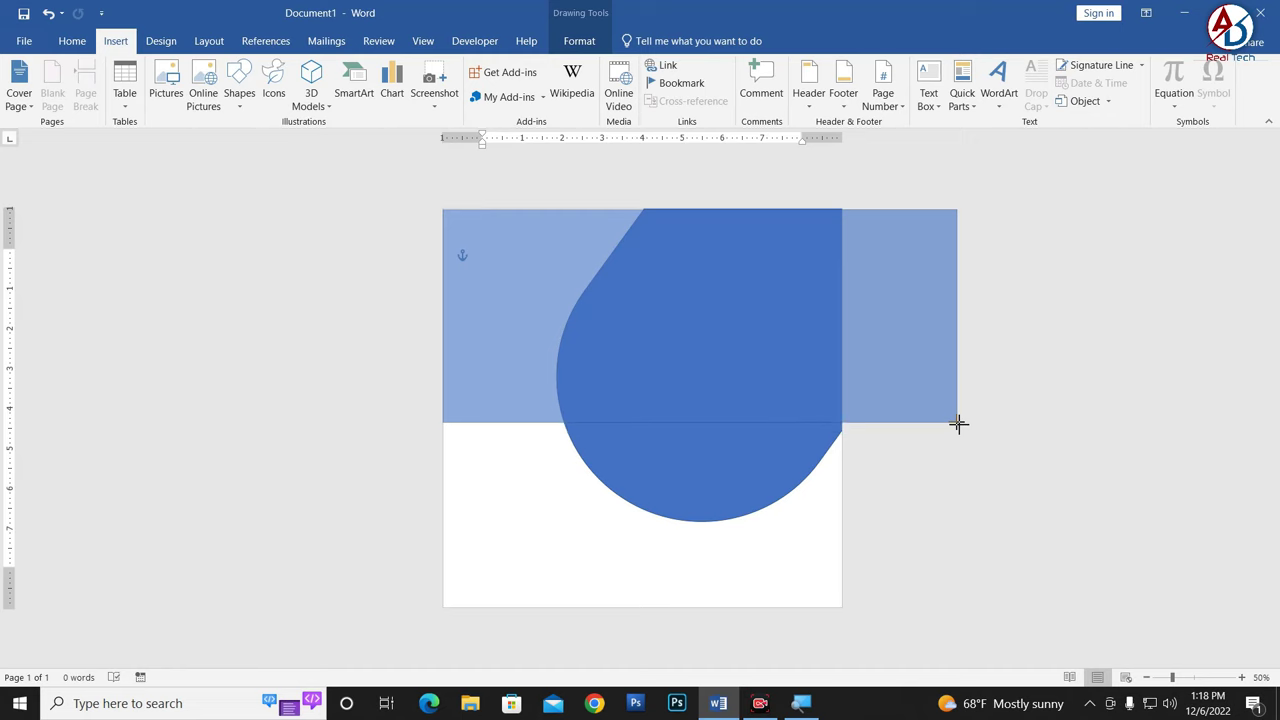
left_click_drag(958, 433, 958, 425)
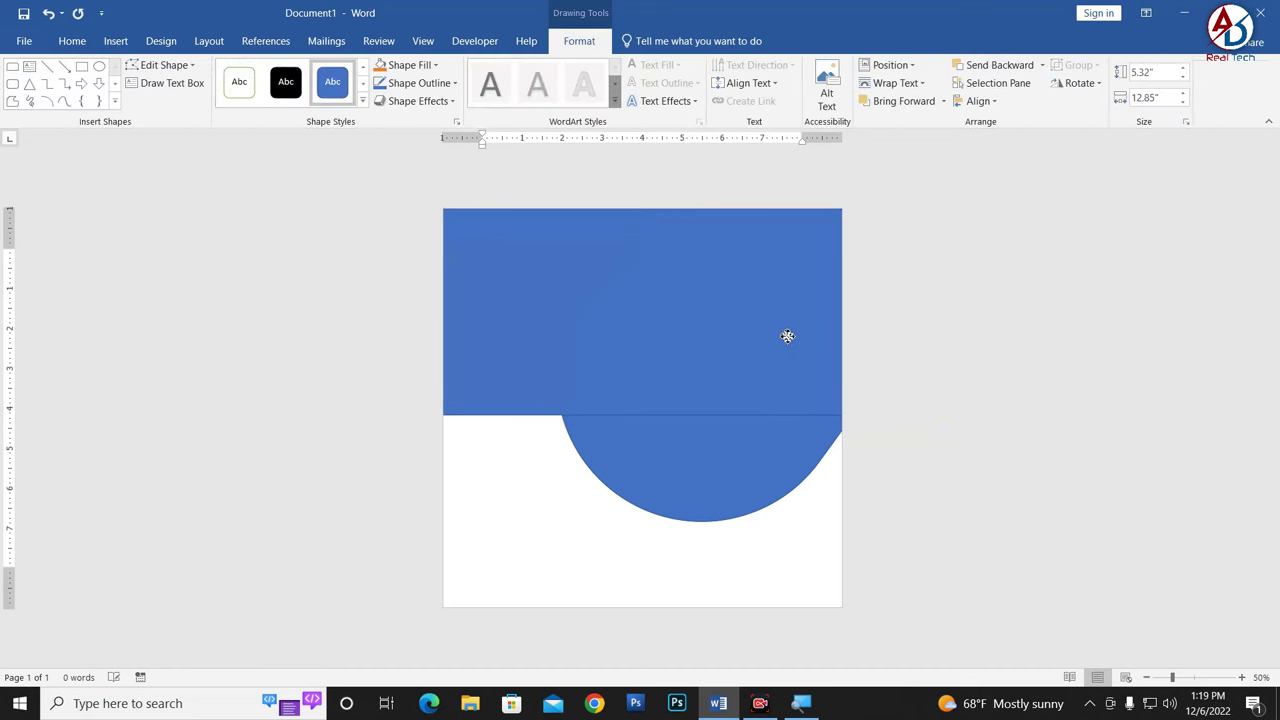
Step: Fill the rectangle with blue, then a brighter custom blue
left_click(410, 66)
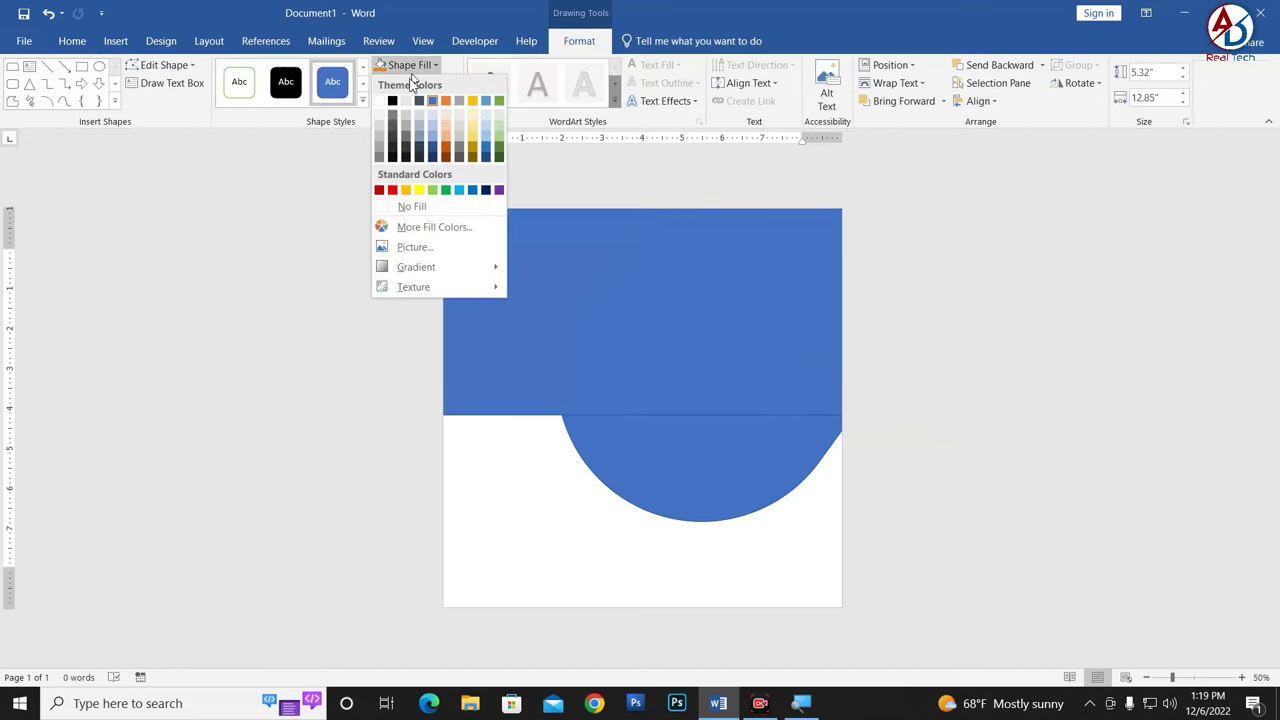
left_click(476, 192)
left_click(410, 65)
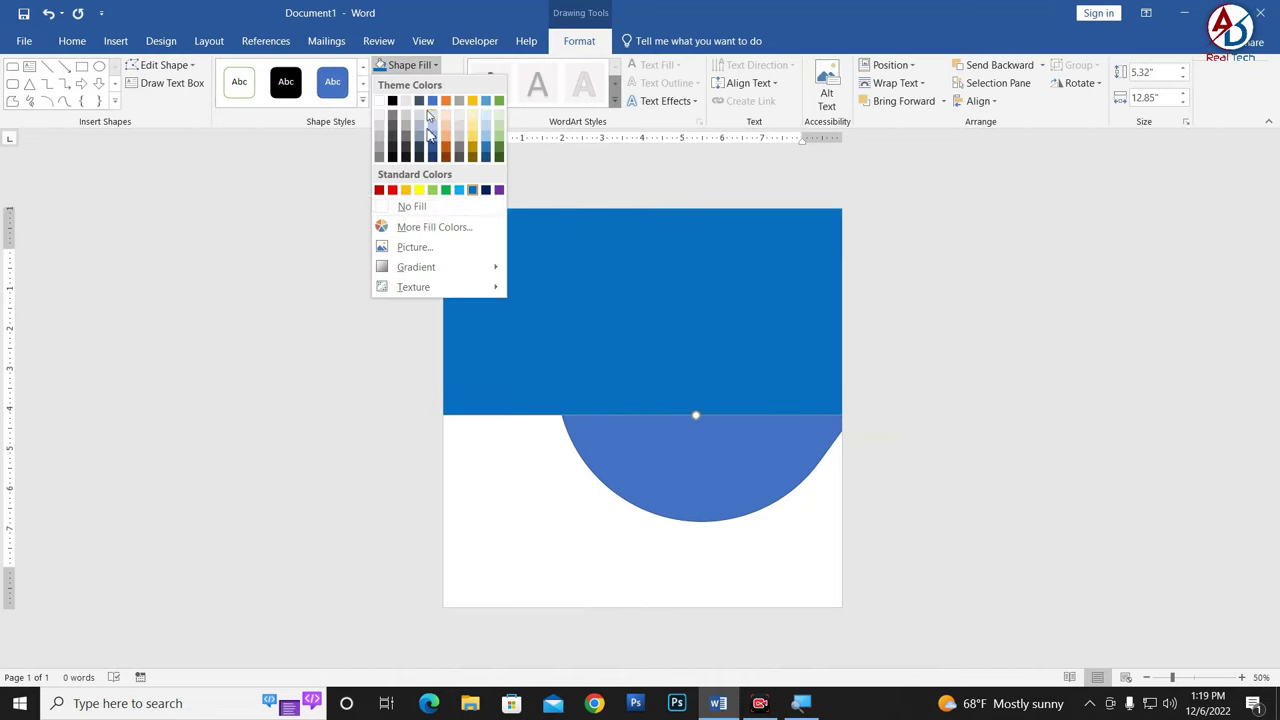
left_click(426, 228)
left_click_drag(920, 392, 918, 385)
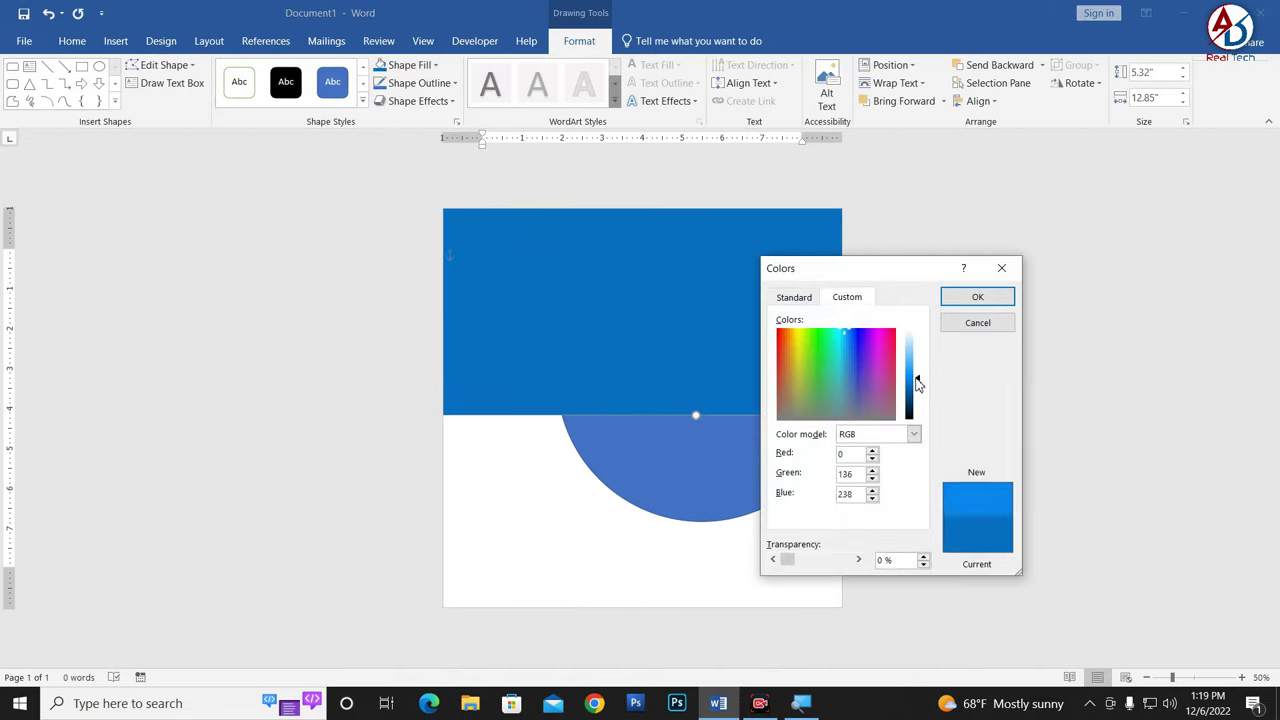
left_click_drag(833, 340, 850, 335)
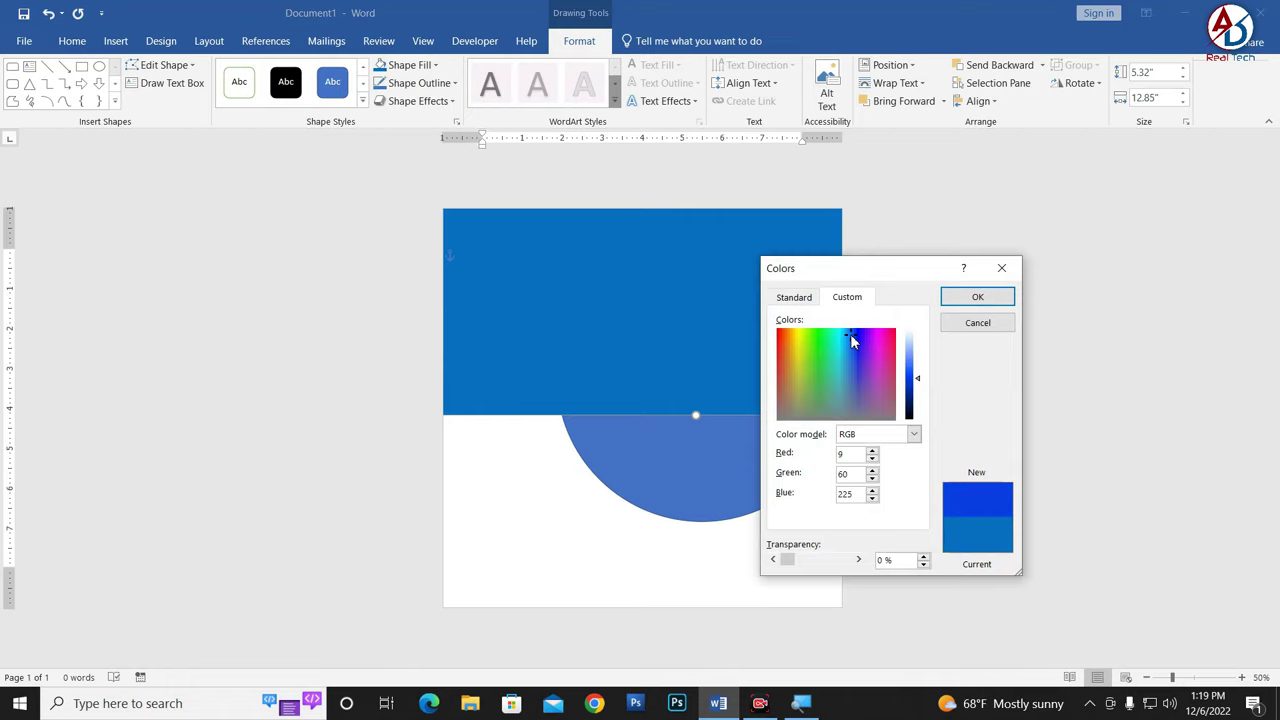
left_click_drag(917, 385, 919, 378)
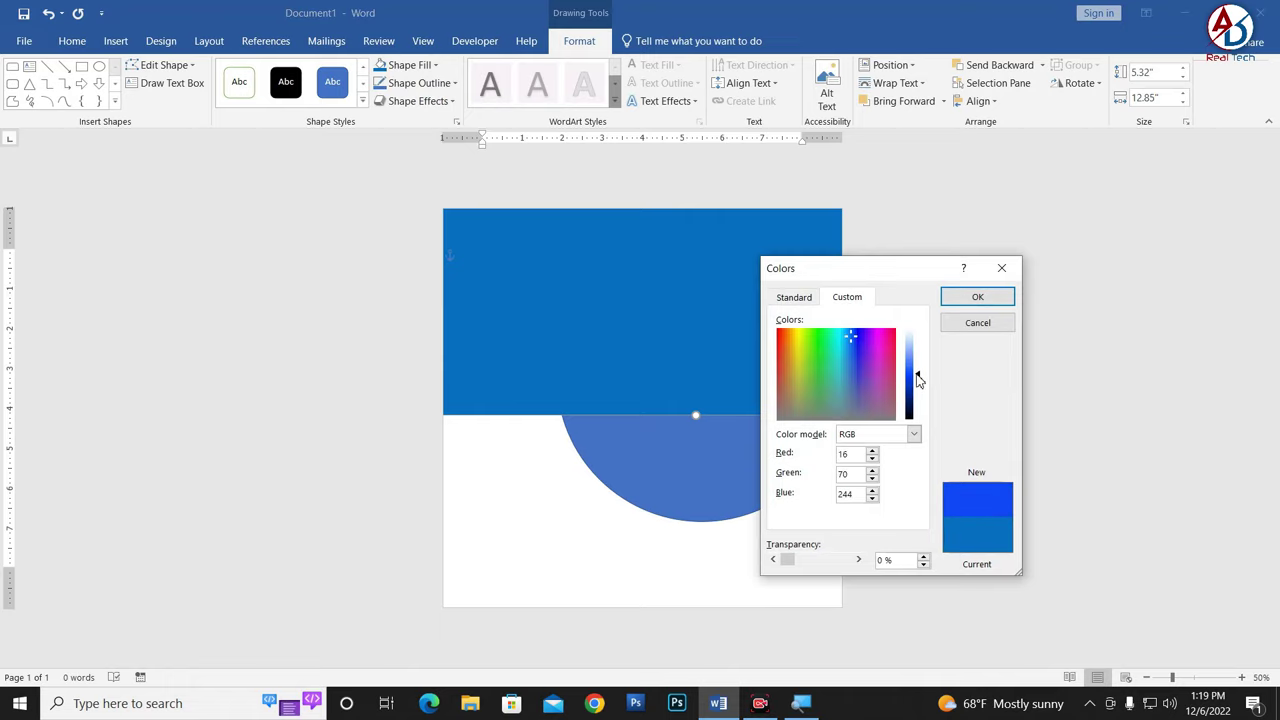
left_click(977, 297)
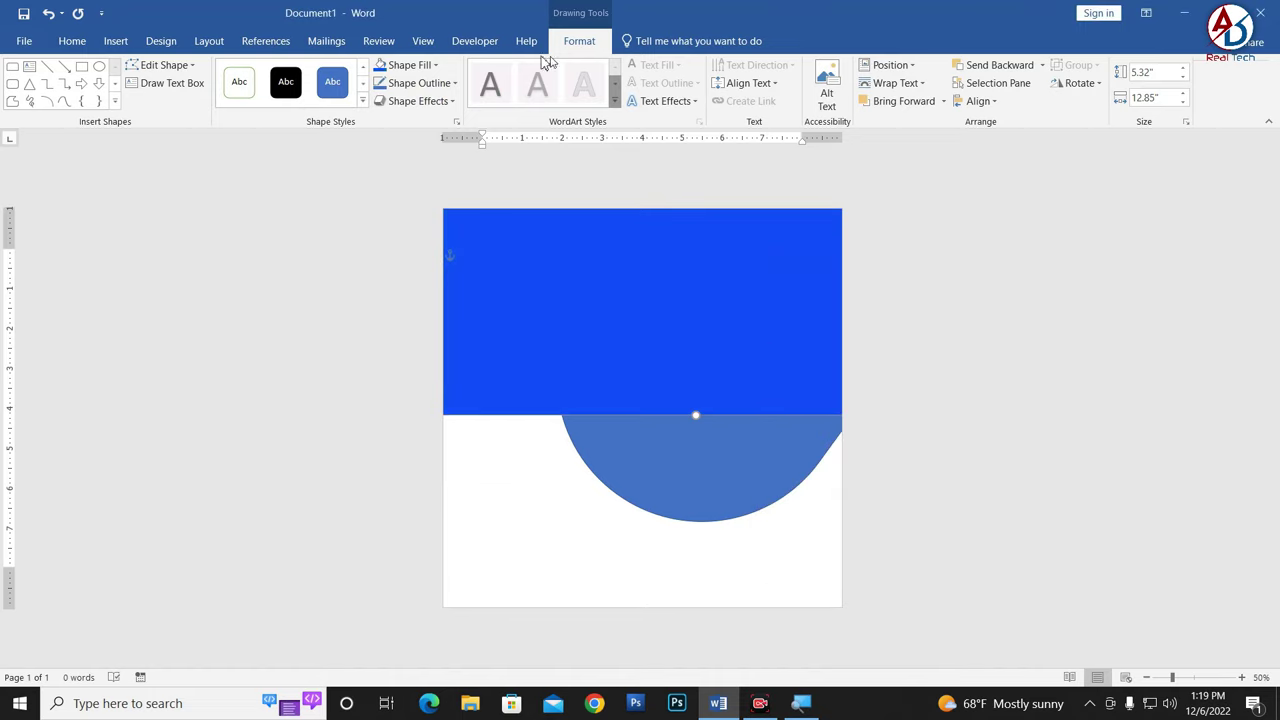
Step: Change the rectangle's fill to a custom purple-blue, RGB 61, 32, 232
left_click(420, 65)
left_click(445, 260)
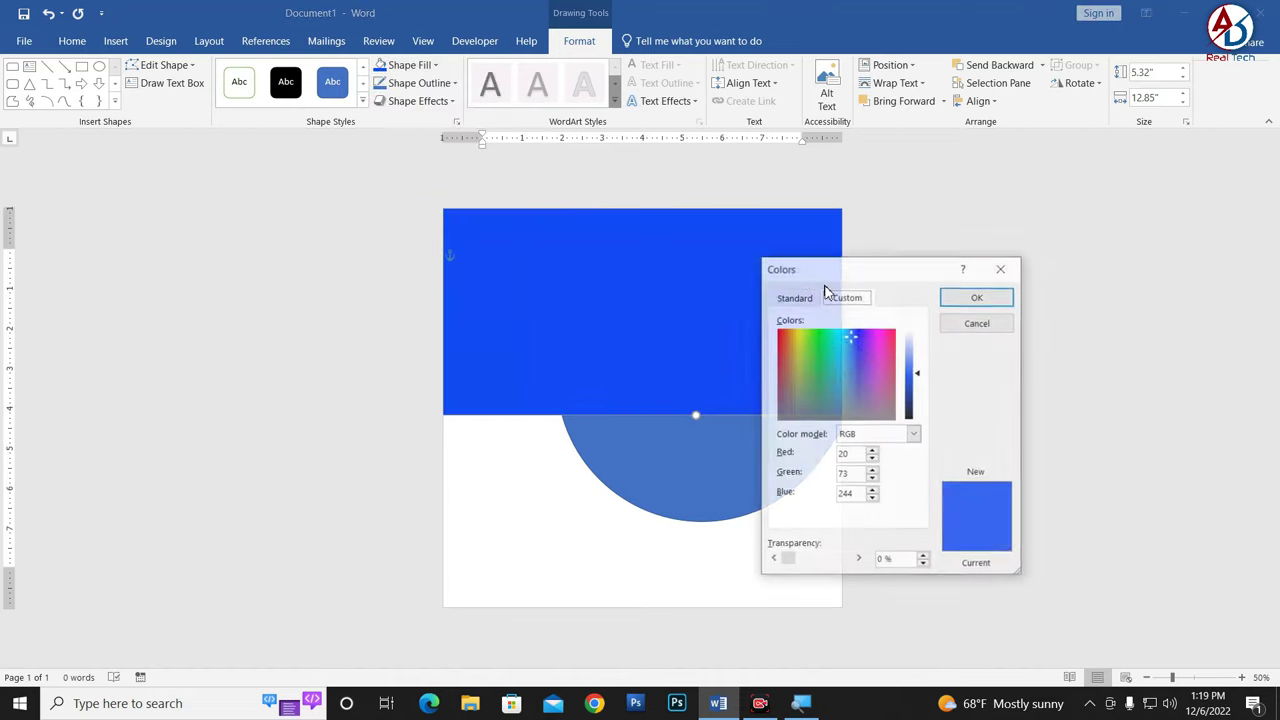
left_click(857, 345)
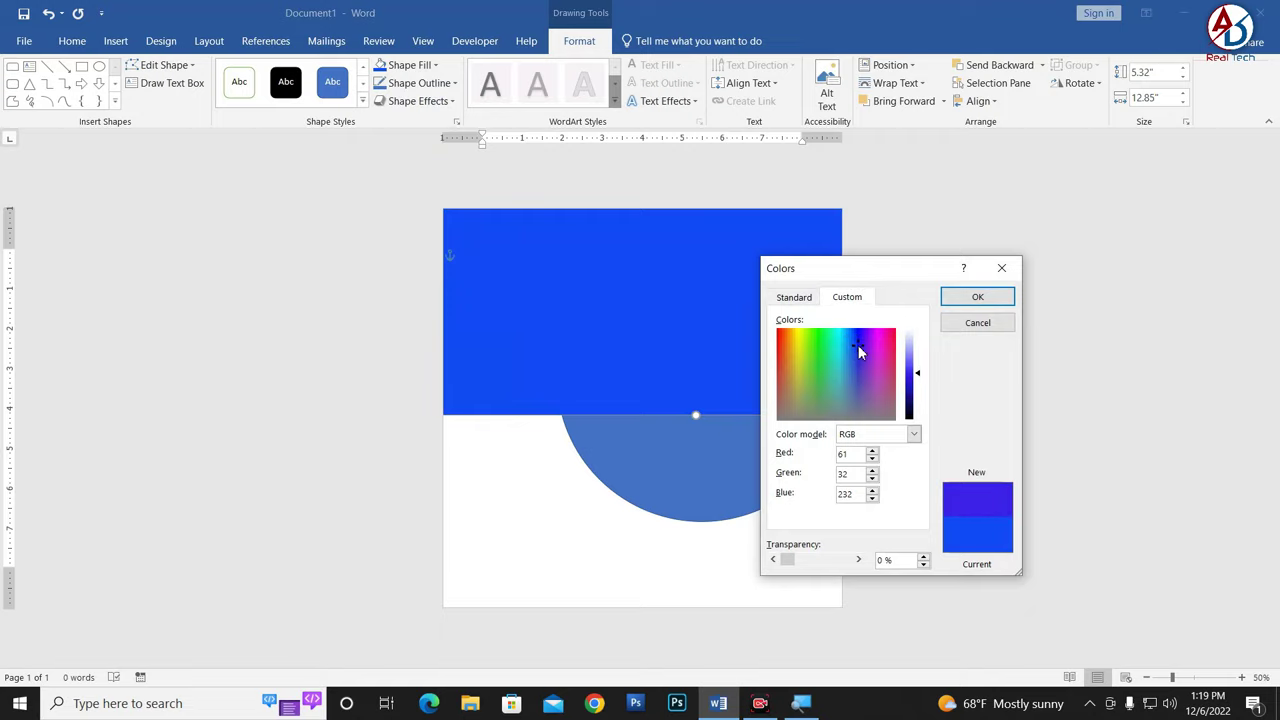
left_click(916, 377)
left_click(977, 298)
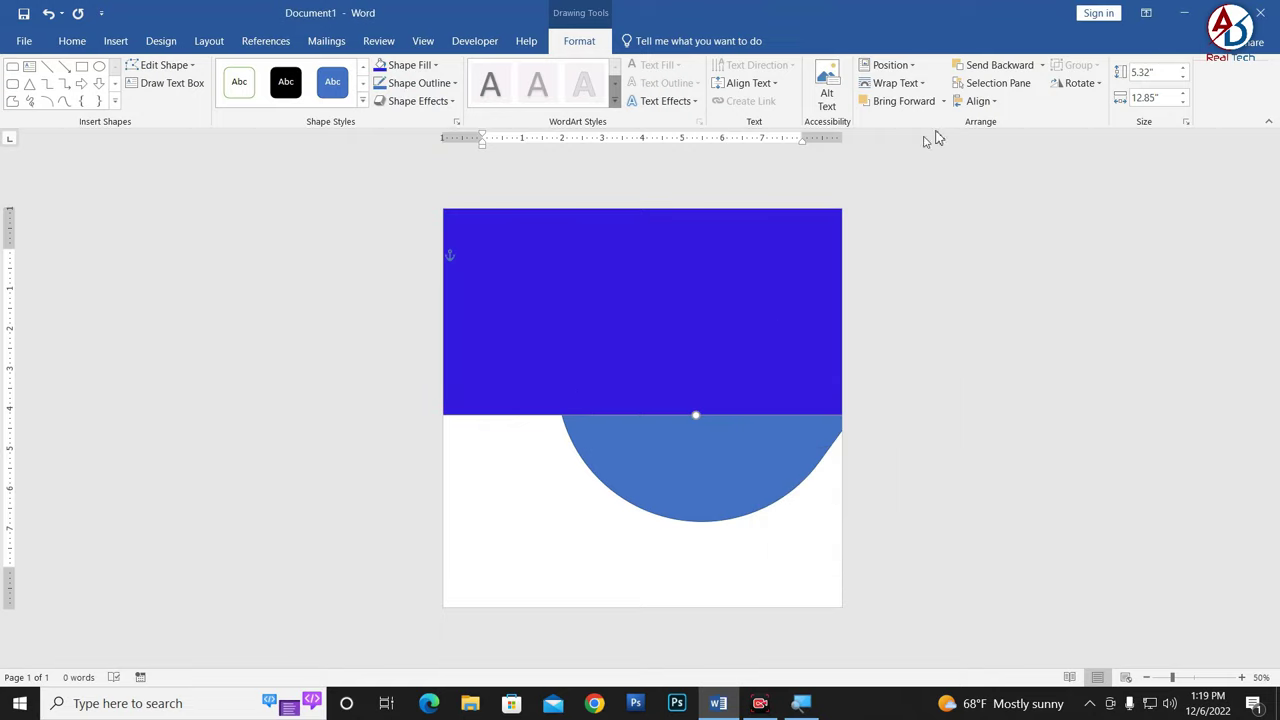
Step: Send the rectangle behind the teardrop shape, then select the teardrop
left_click(1000, 66)
left_click(986, 477)
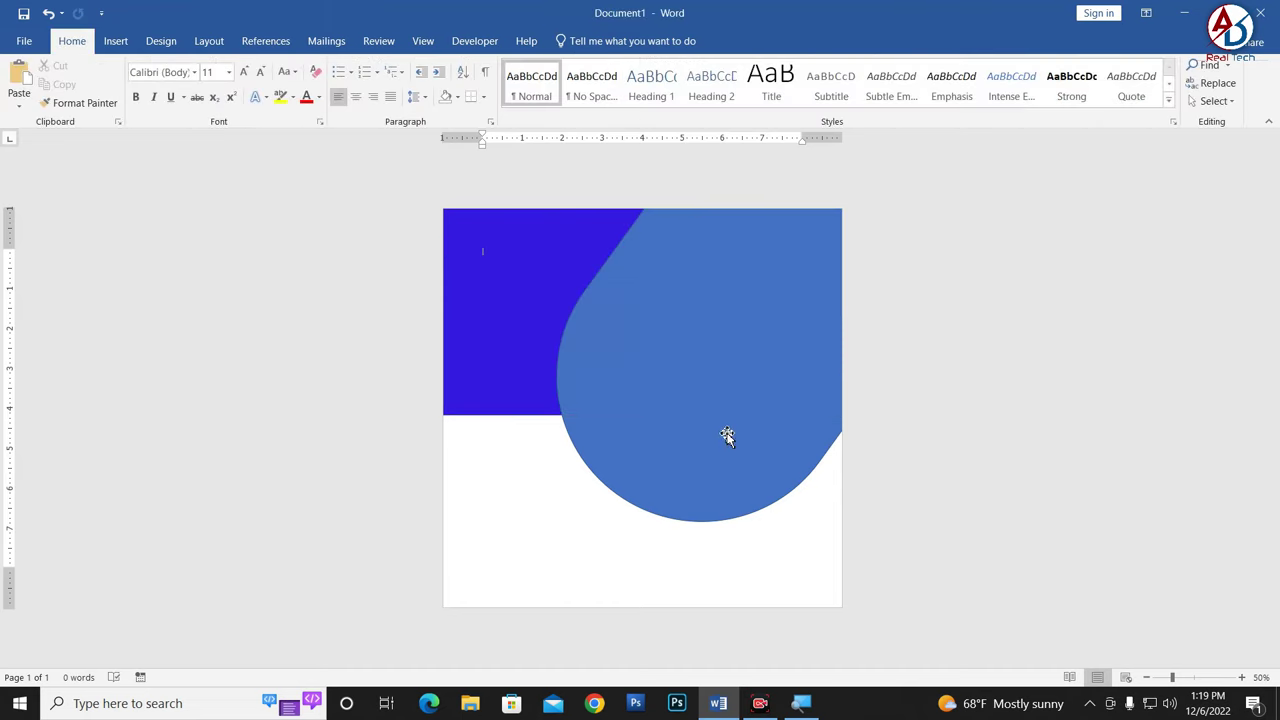
left_click(726, 434)
left_click(590, 41)
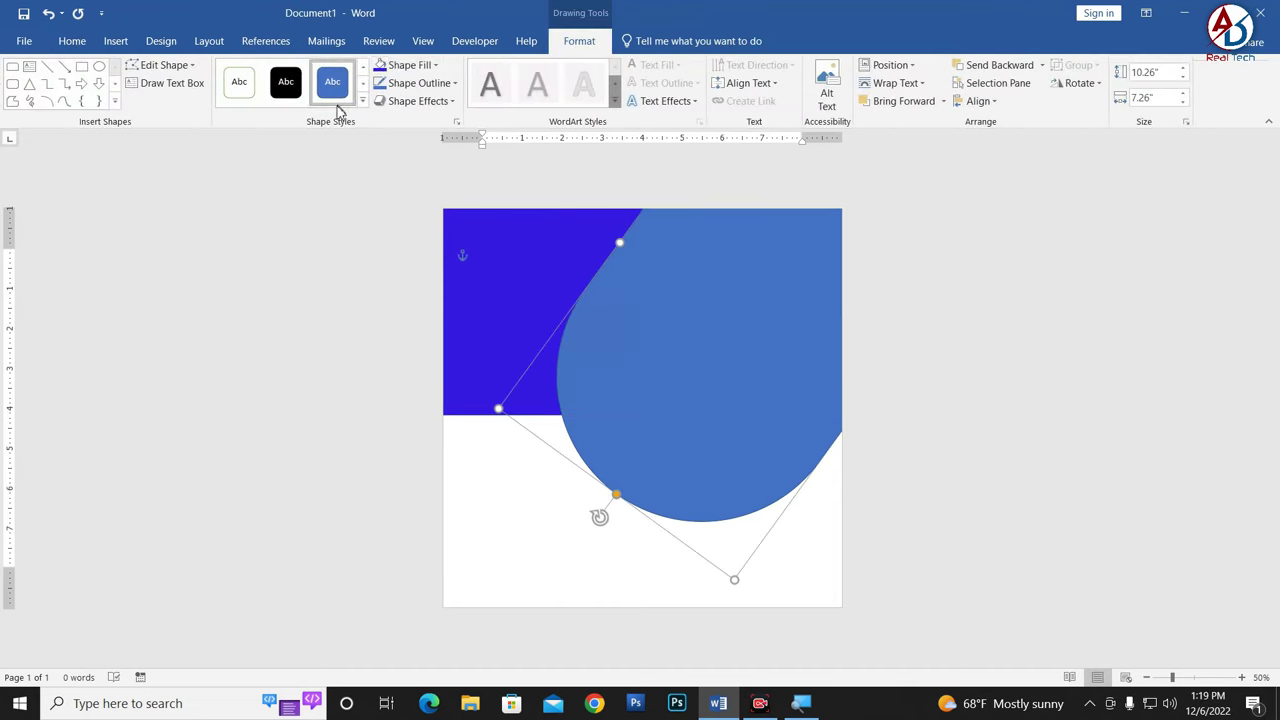
Step: Make the teardrop shape white with no outline
left_click(408, 65)
left_click(380, 107)
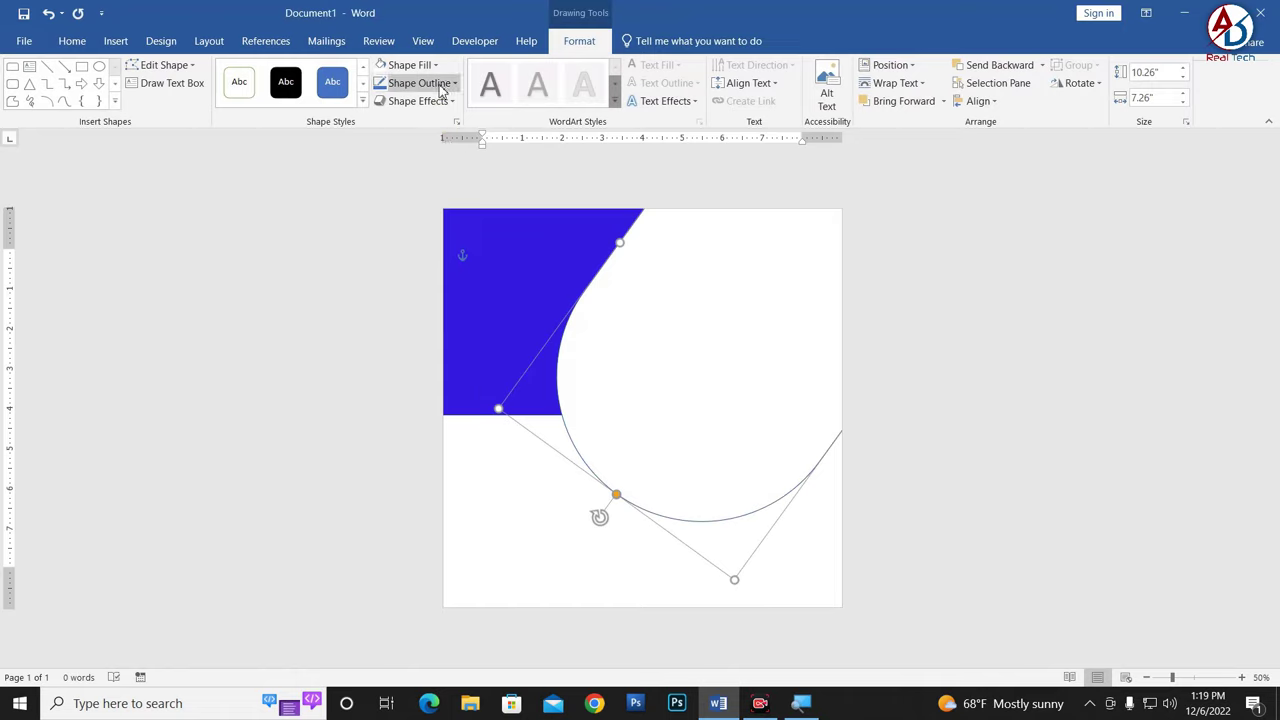
left_click(412, 83)
left_click(430, 255)
Step: Copy the purple-blue rectangle down to the lower half, fill it gold, and send it backward
left_click(510, 266)
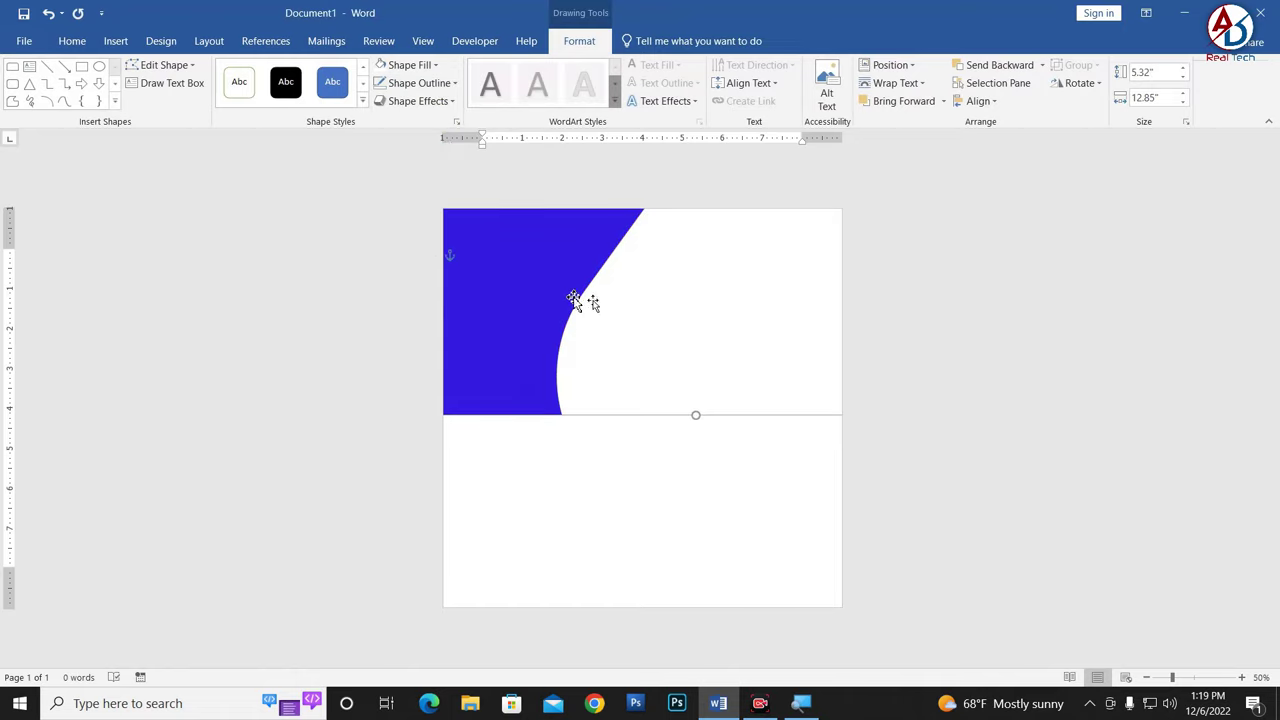
left_click_drag(513, 275, 515, 401)
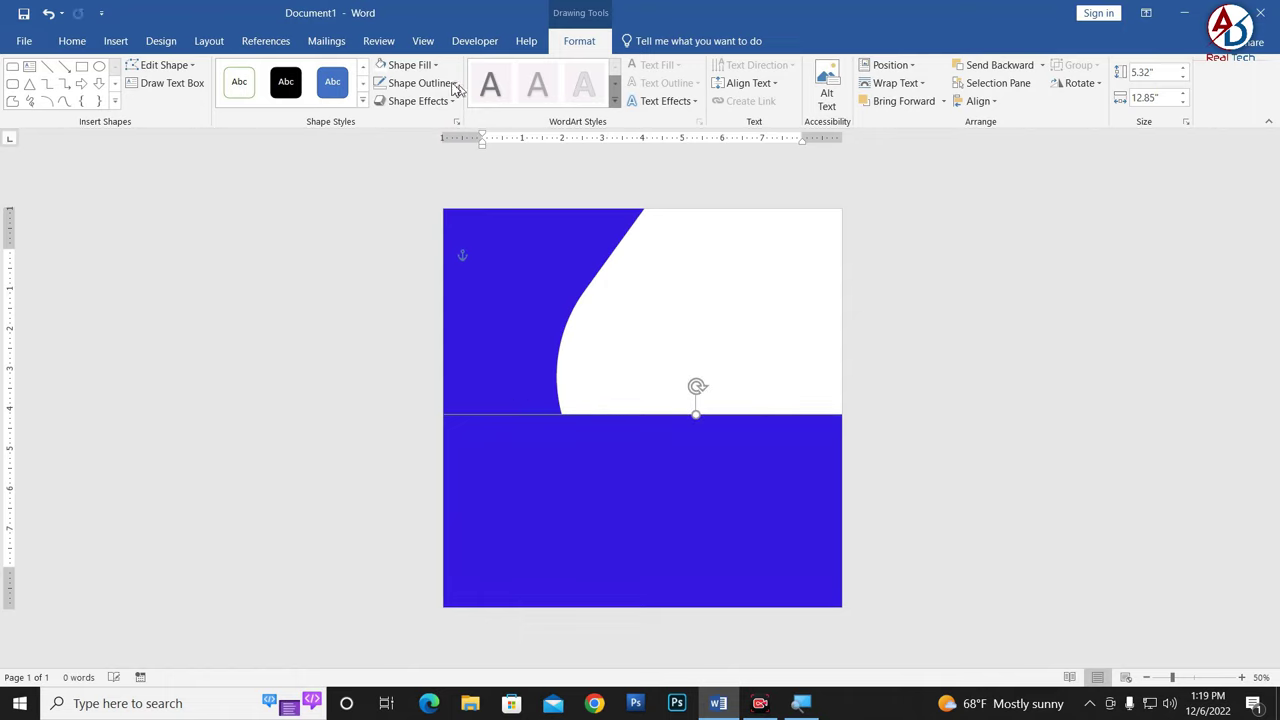
left_click(410, 65)
left_click(405, 190)
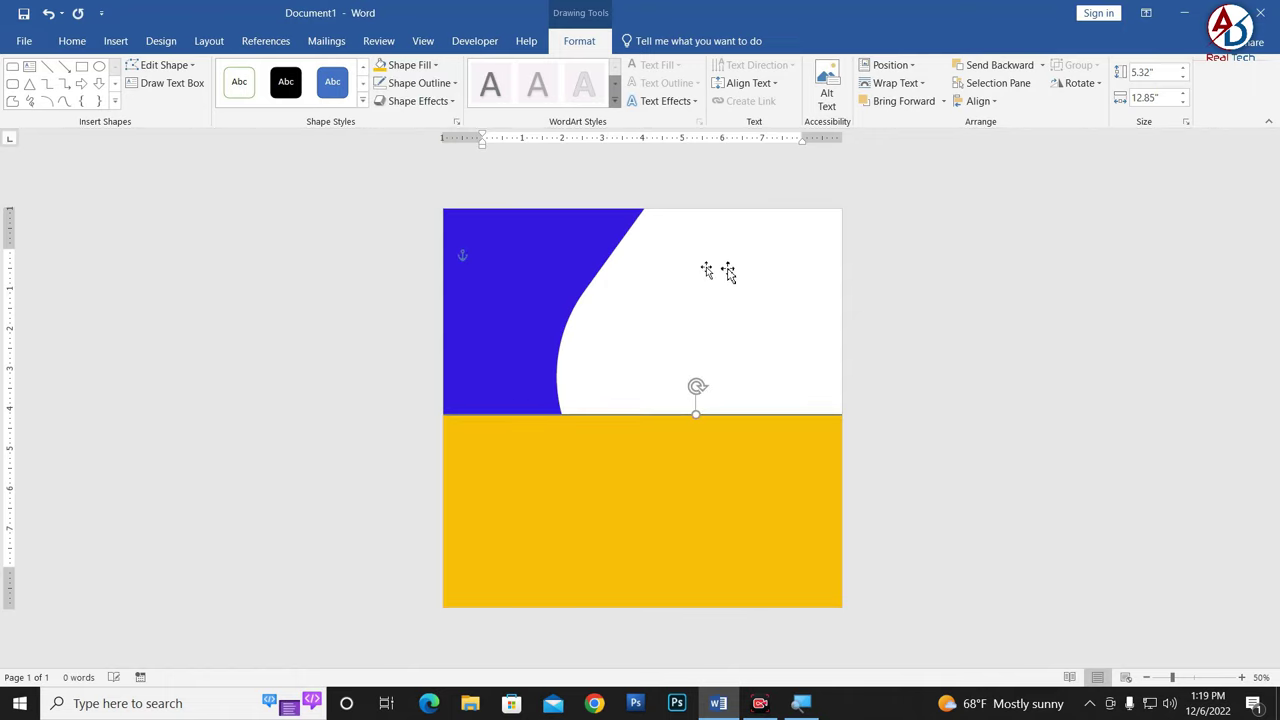
left_click(1005, 73)
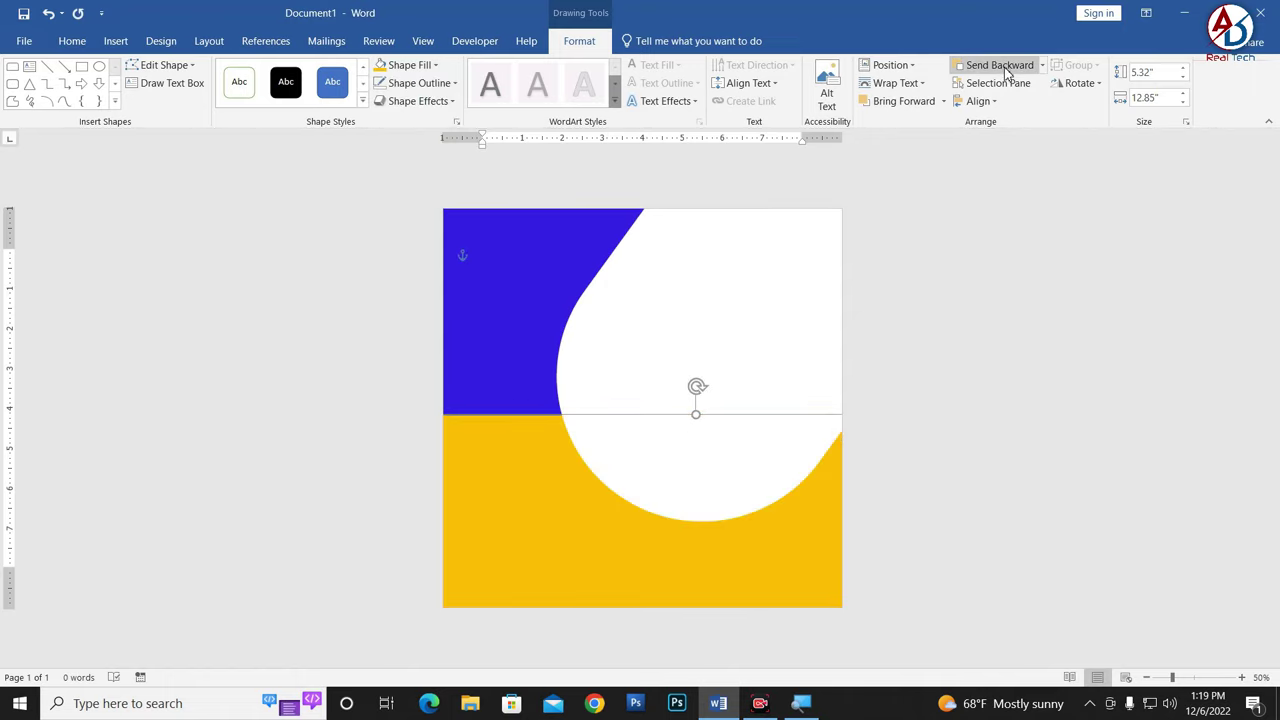
left_click(1011, 460)
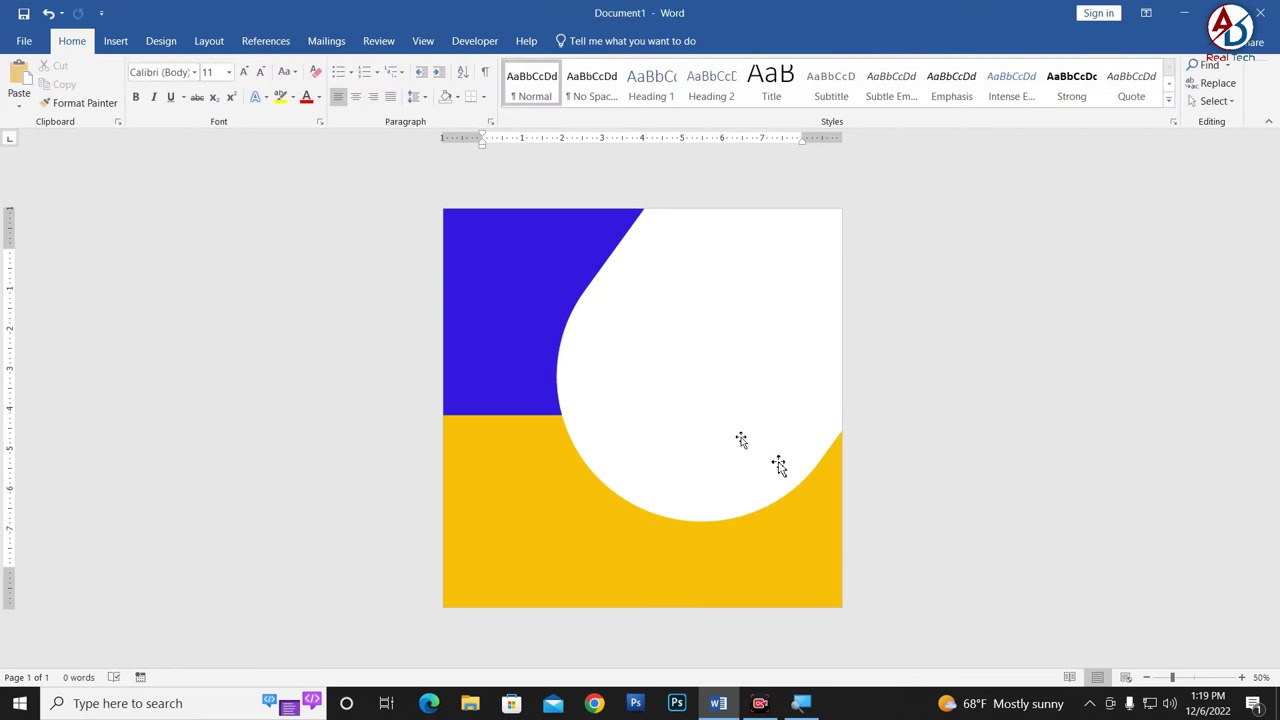
Step: Reshape the white teardrop by editing its points
left_click(677, 503)
left_click_drag(590, 522, 555, 522)
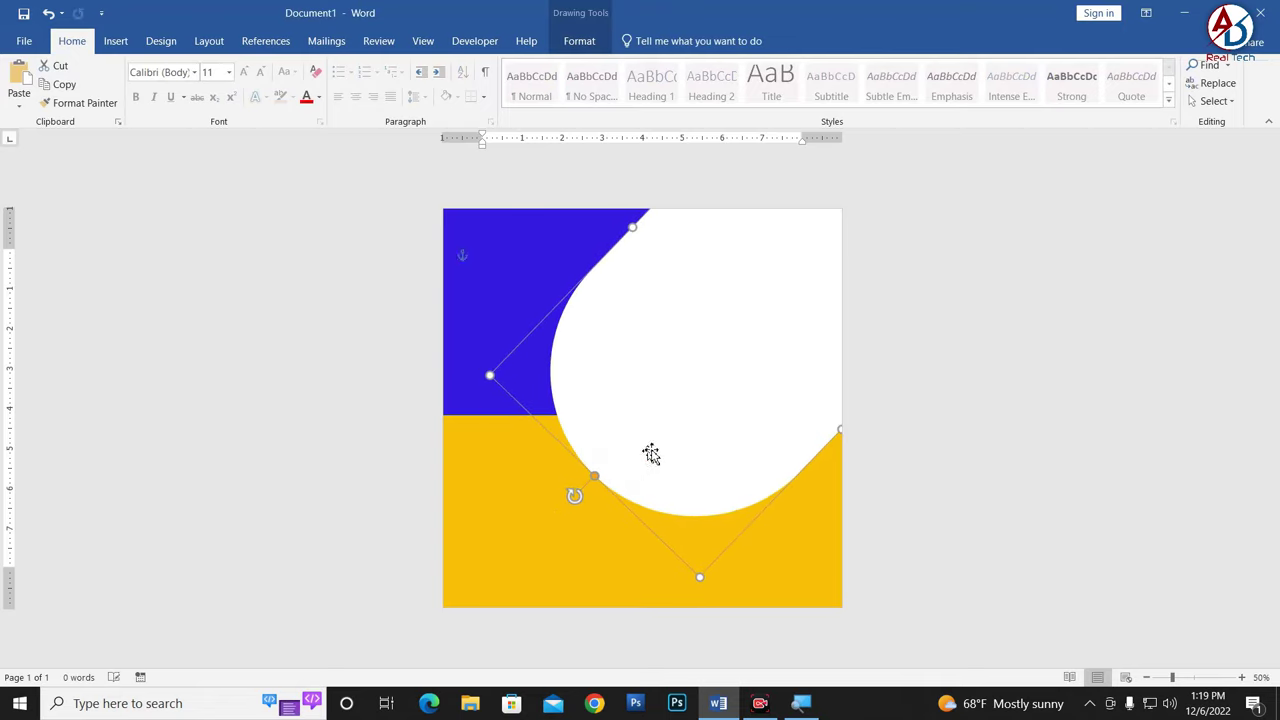
left_click_drag(665, 446, 648, 457)
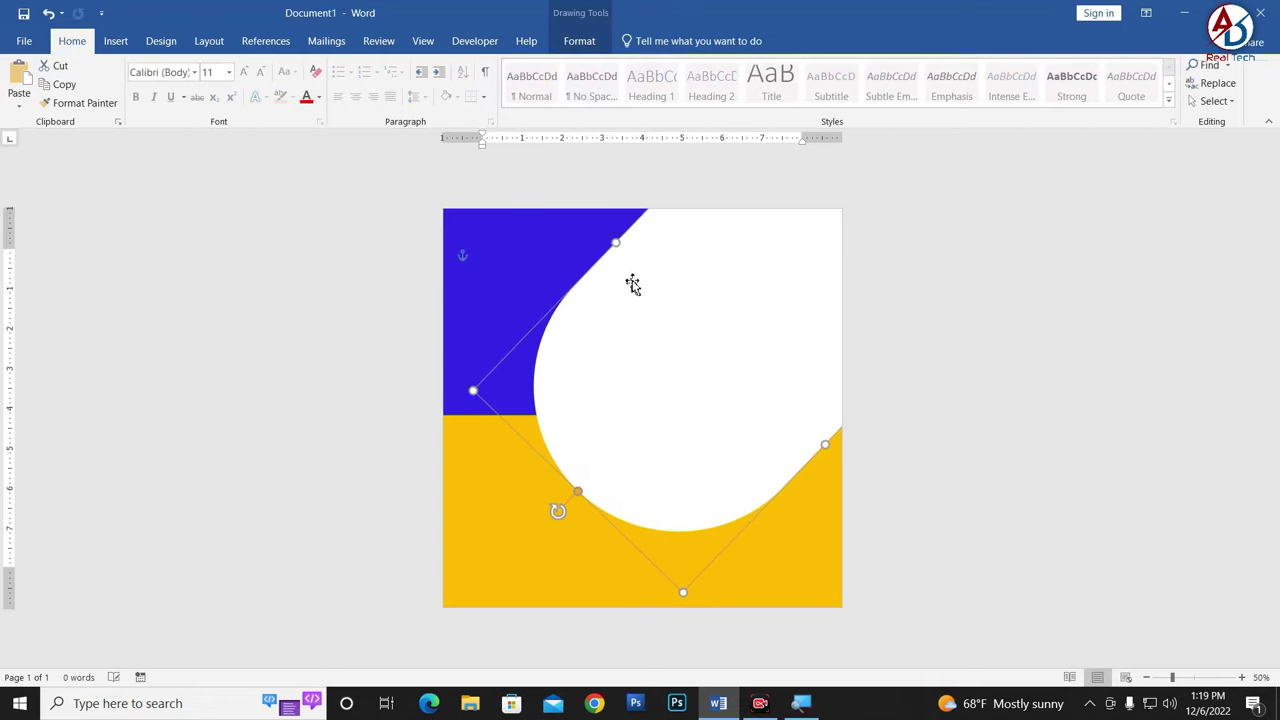
left_click_drag(615, 243, 640, 265)
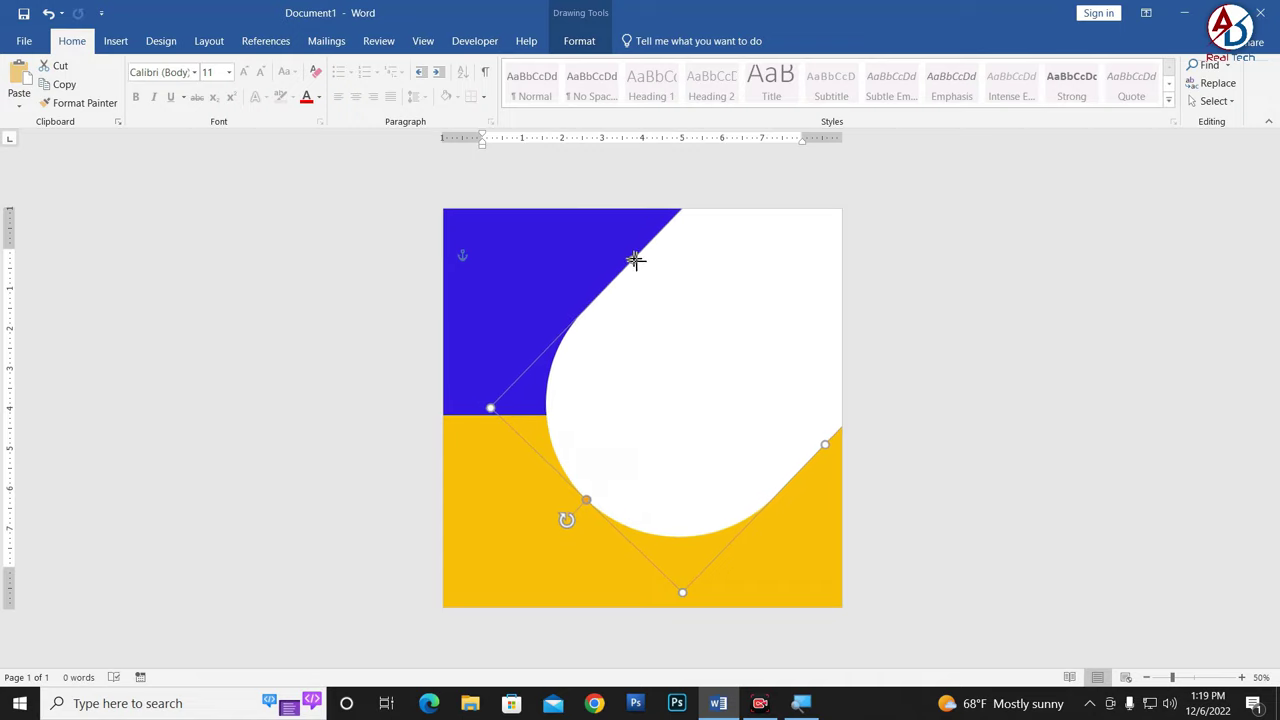
left_click_drag(640, 264, 637, 262)
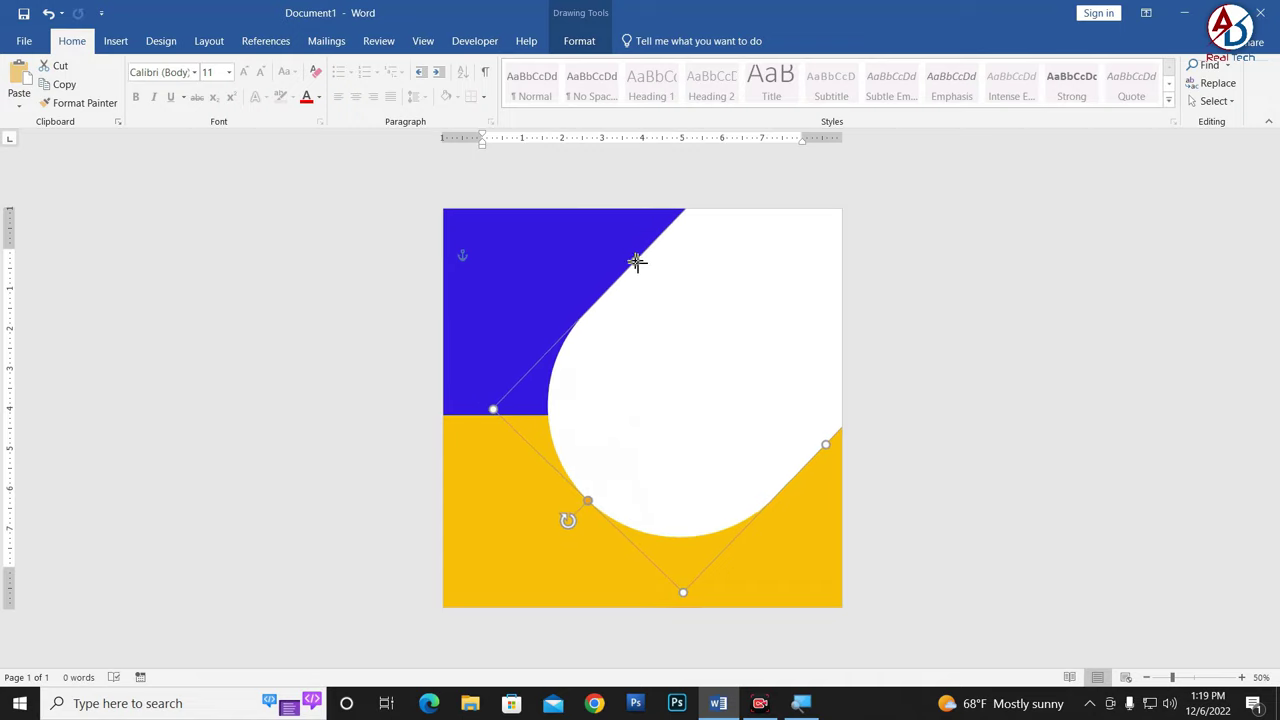
left_click(888, 443)
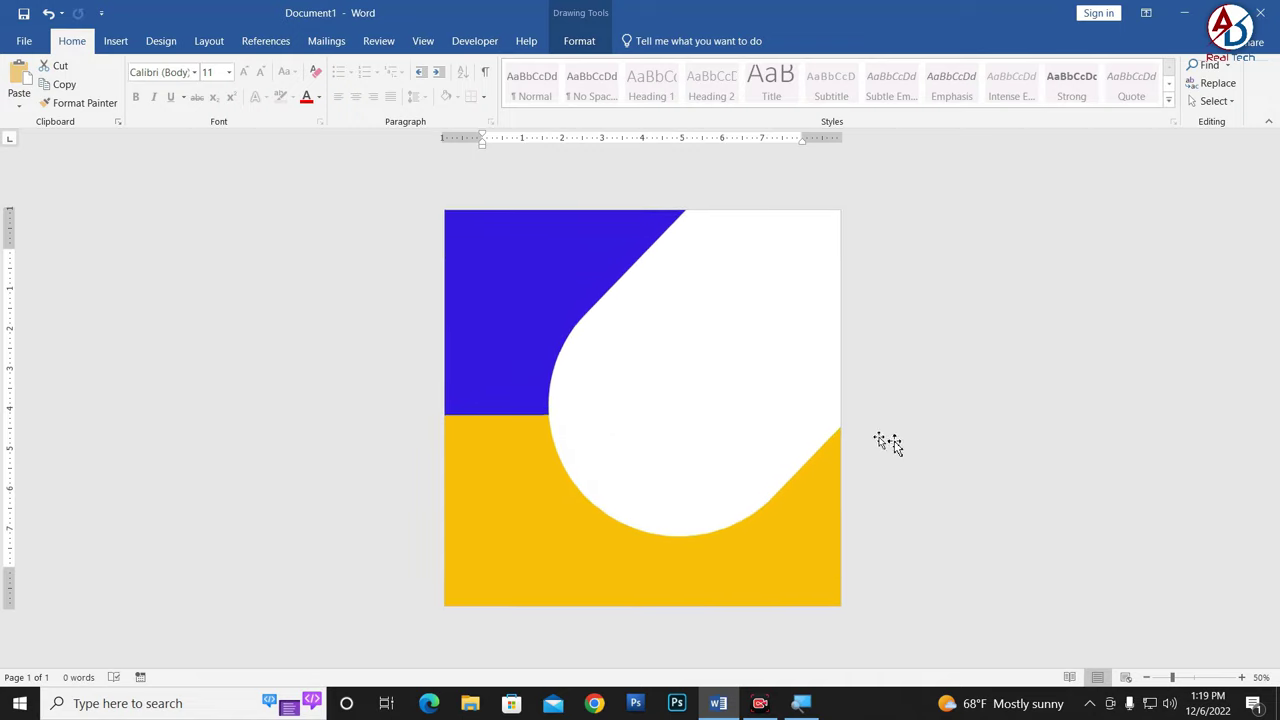
Step: Move the white rounded shape up and left, leaving only a blue top-left corner
scroll(607, 376, "down", 2)
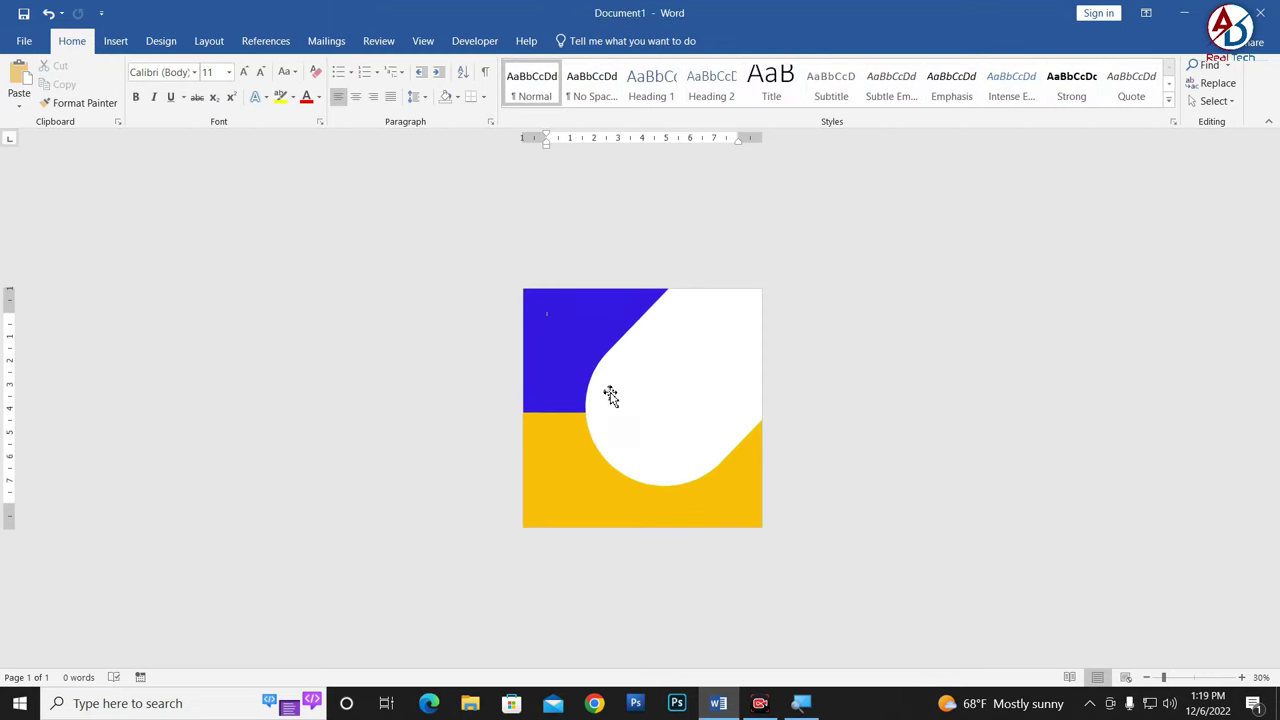
left_click(658, 398)
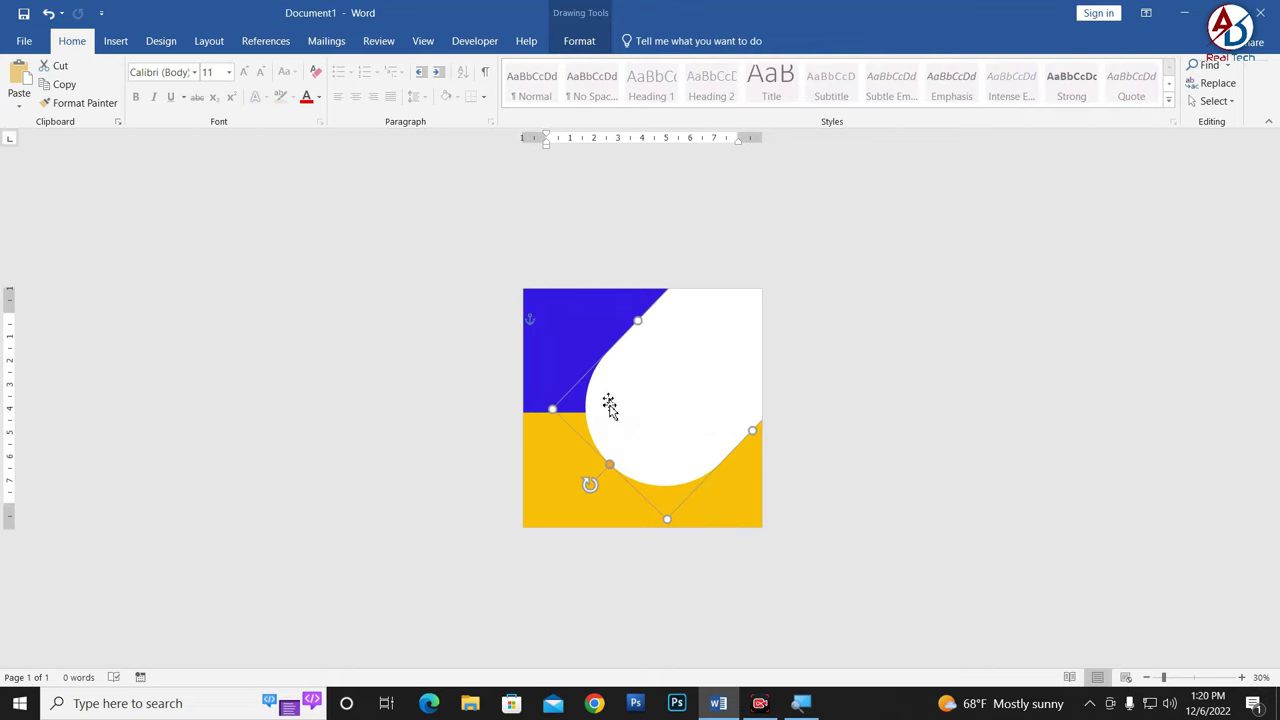
left_click_drag(660, 418, 629, 406)
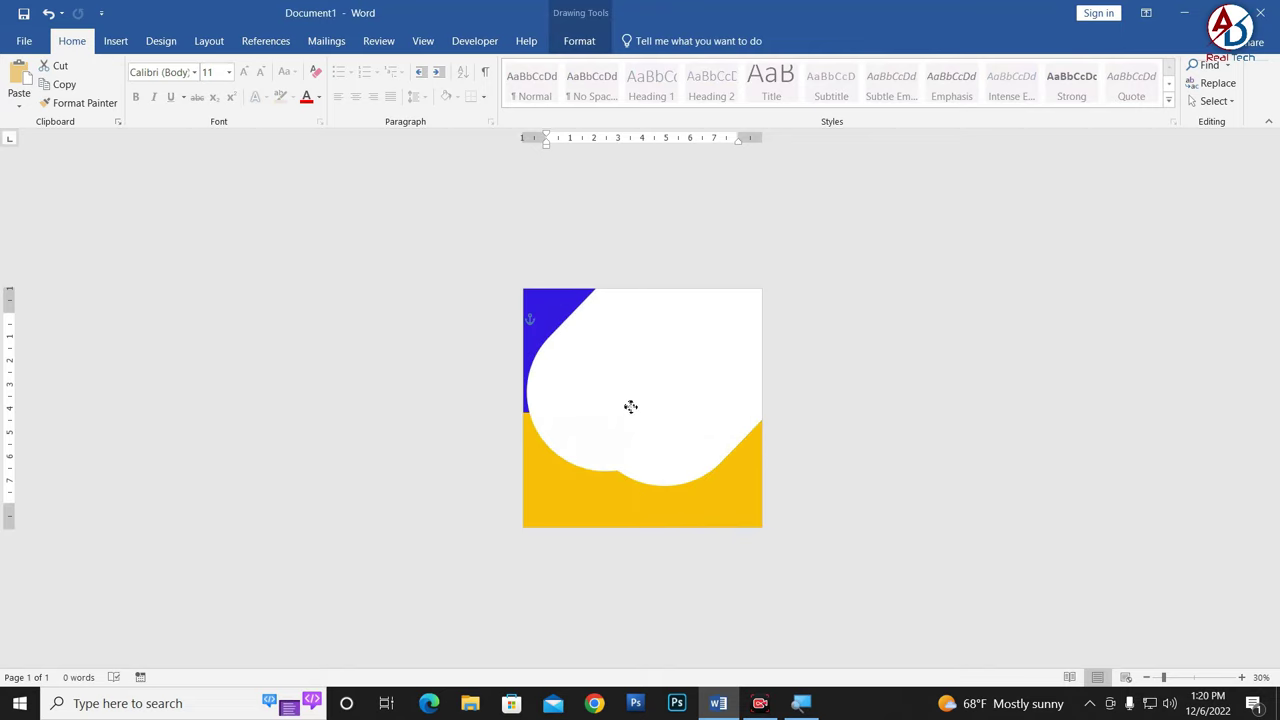
scroll(633, 263, "up", 2)
scroll(644, 306, "up", 1)
Step: Fill the rounded-shape copy yellow, send it backward, and offset it to show a gold edge
left_click(598, 41)
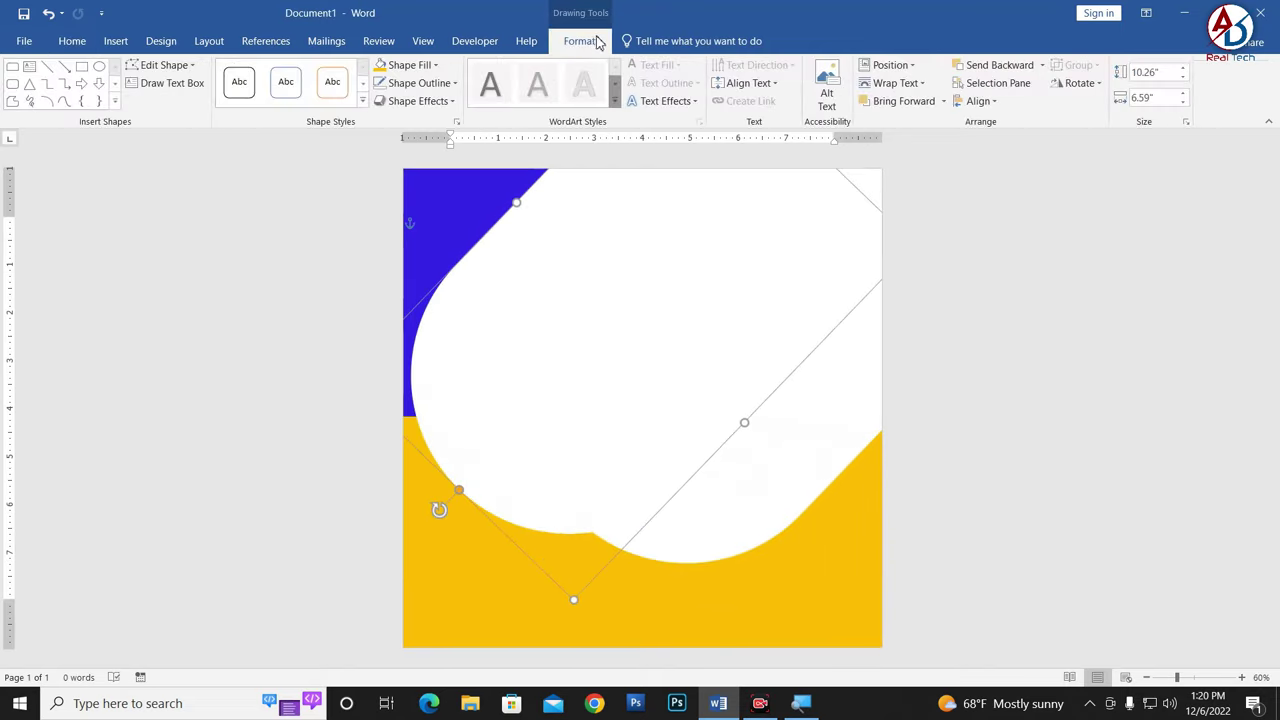
left_click(435, 65)
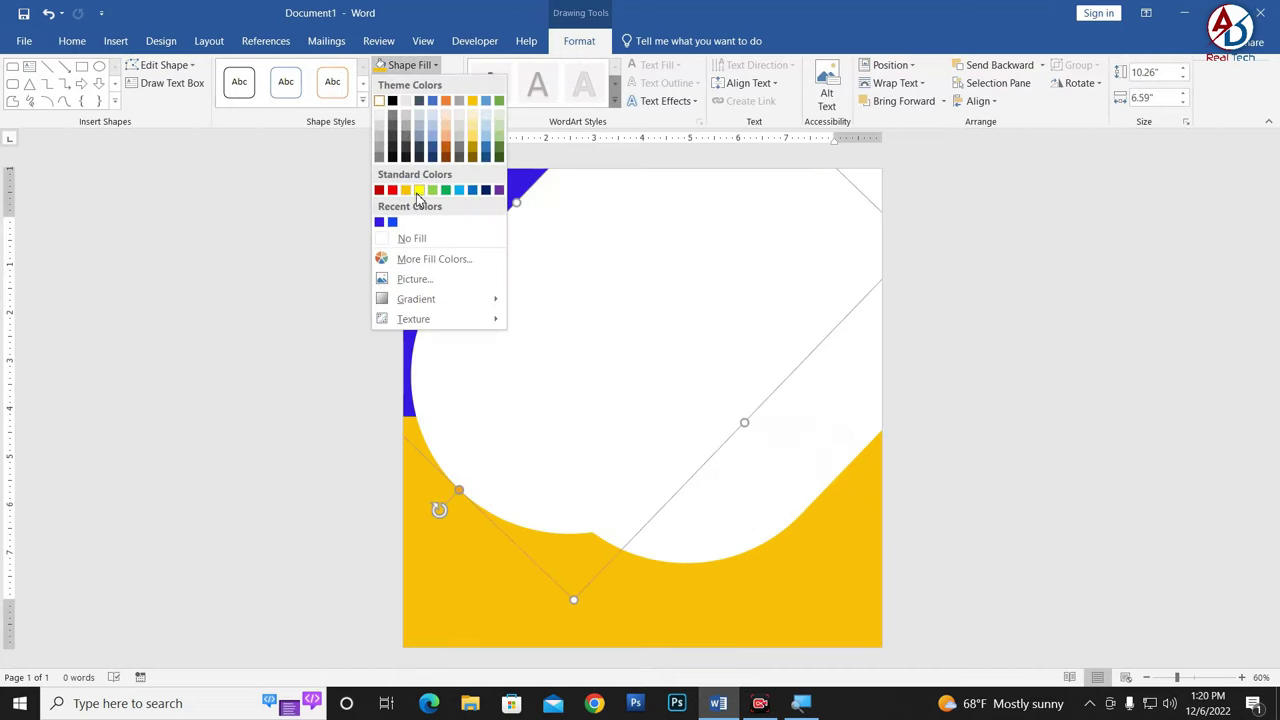
left_click(419, 190)
left_click(993, 70)
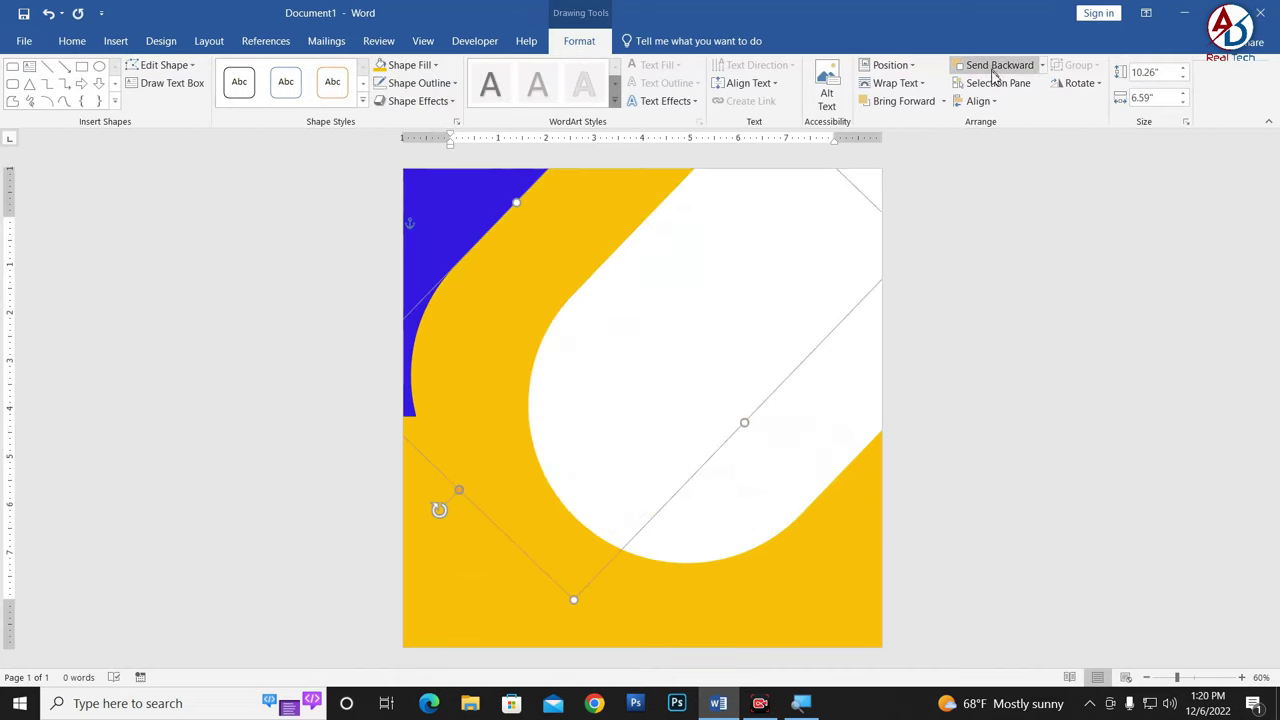
mouse_move(546, 251)
left_mouse_down()
mouse_move(643, 286)
mouse_move(654, 273)
left_mouse_up()
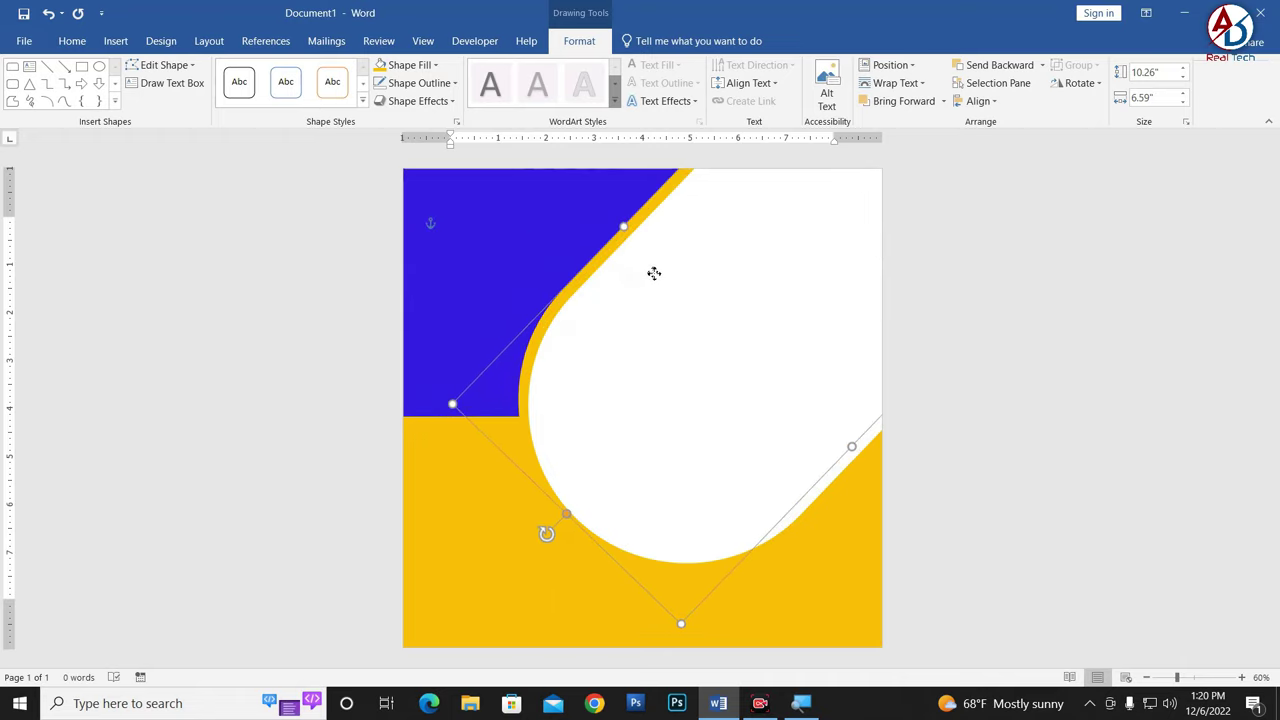
Step: Select the upper white rounded shape among the stacked shapes
left_click(737, 357)
scroll(743, 369, "down", 2)
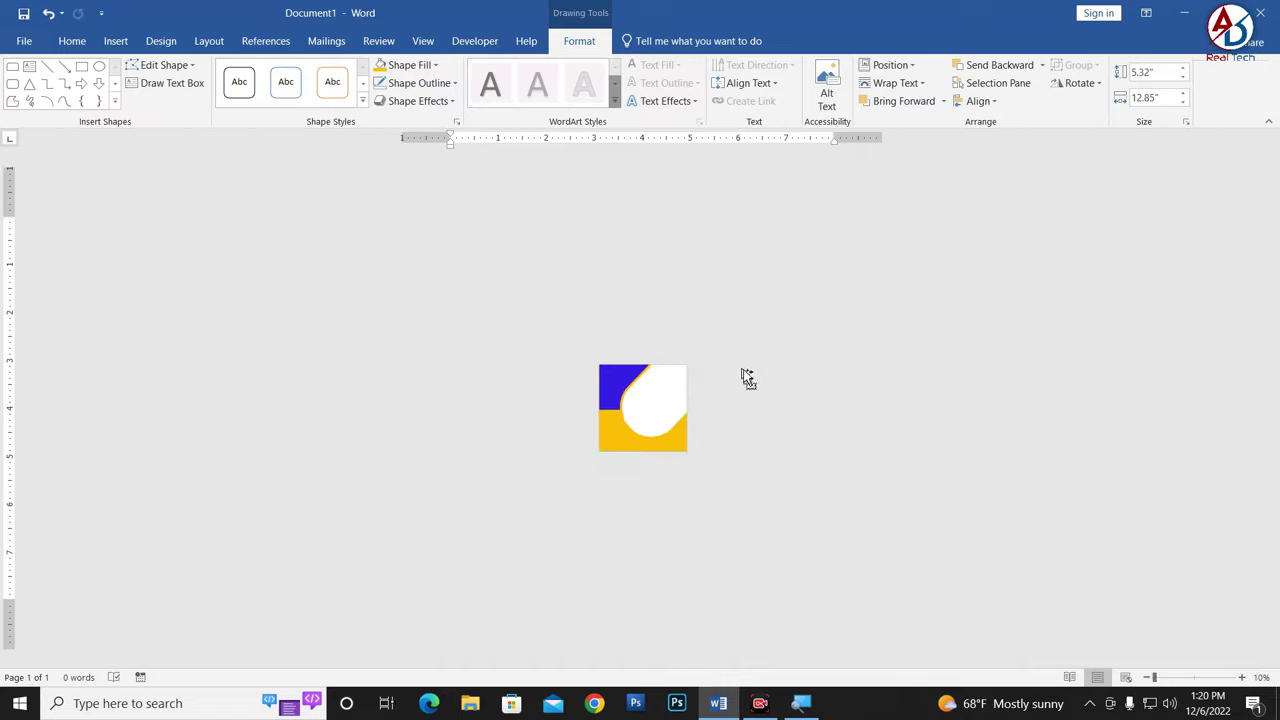
left_click(683, 346)
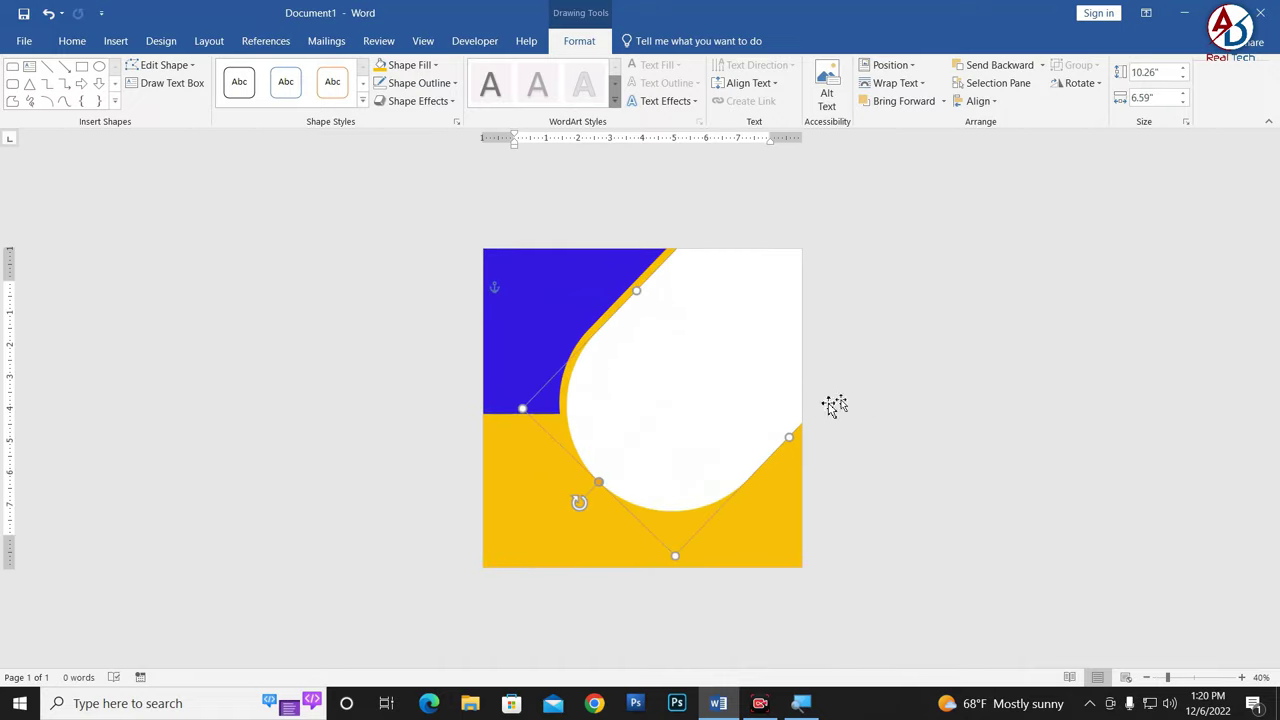
left_click(737, 404)
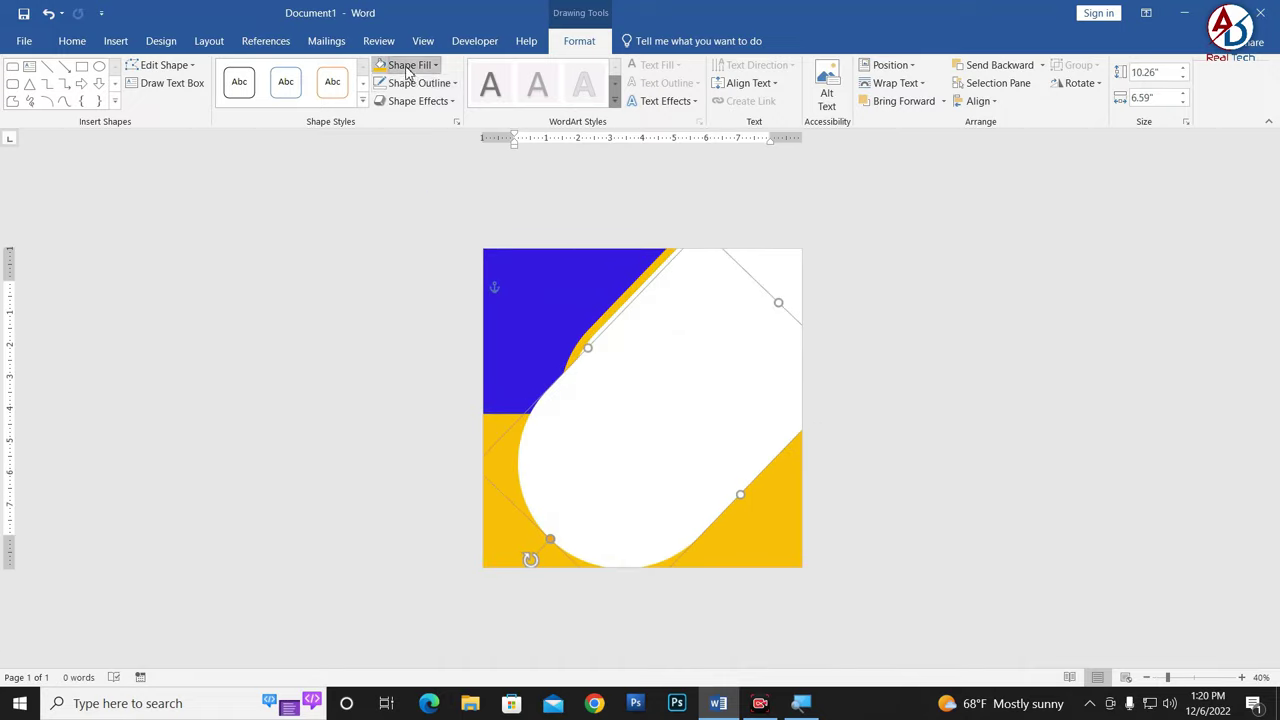
Step: Fill the shape black and set its fill transparency to 91%
left_click(405, 65)
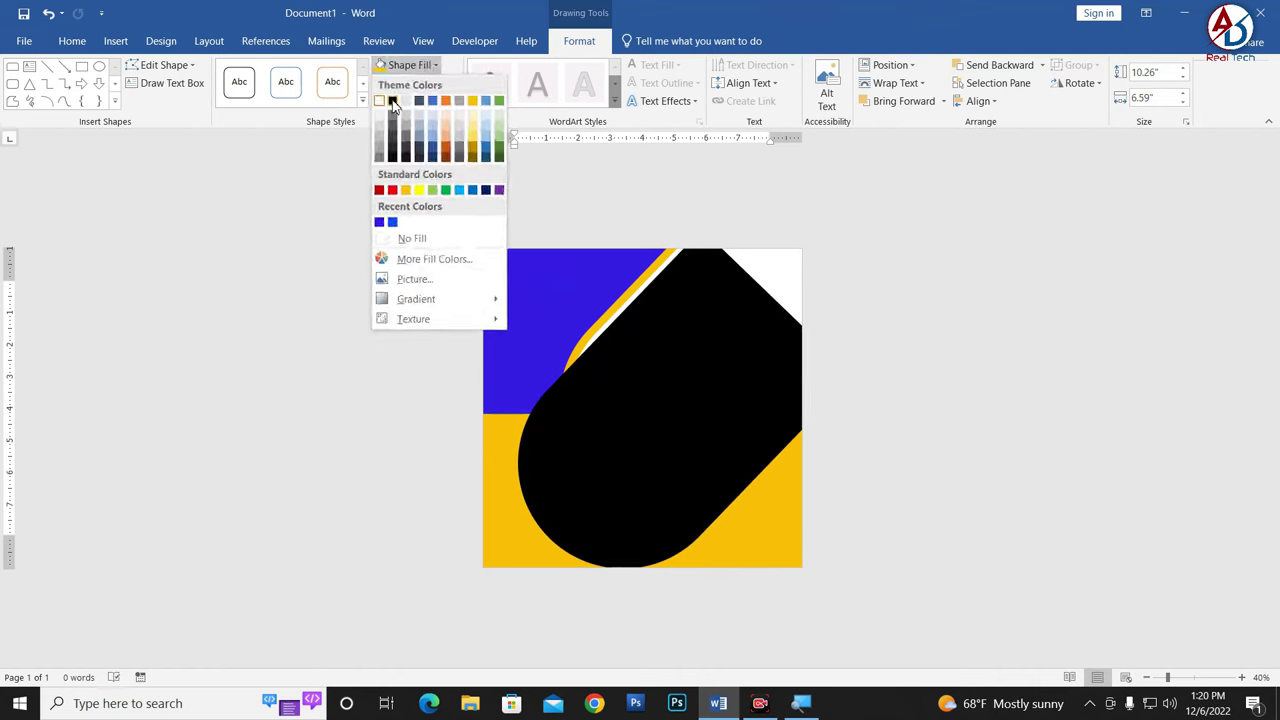
left_click(394, 100)
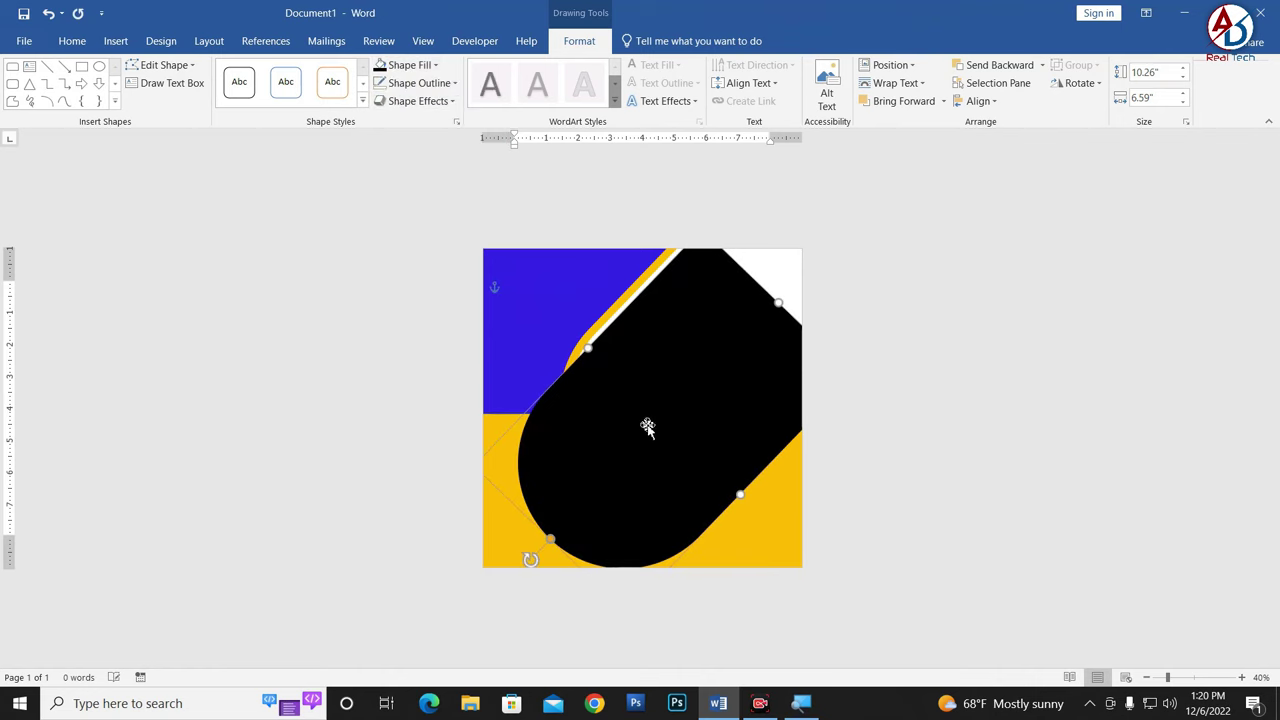
right_click(704, 392)
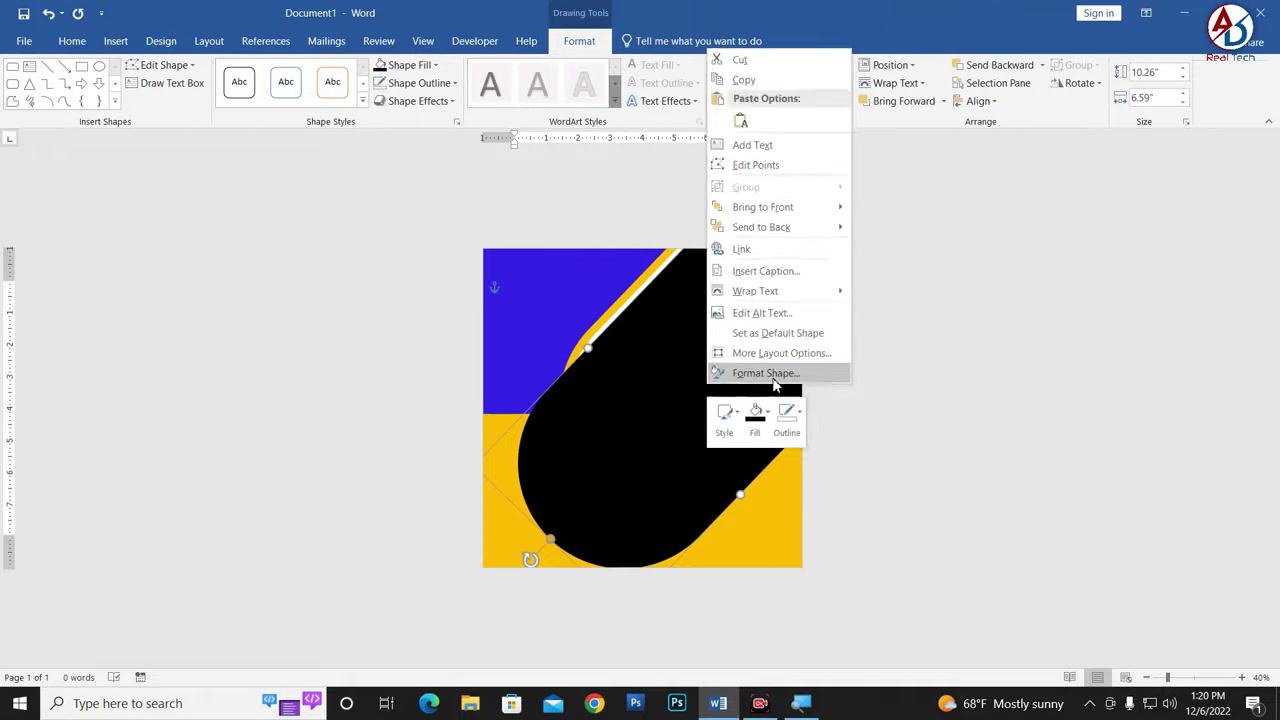
left_click(770, 374)
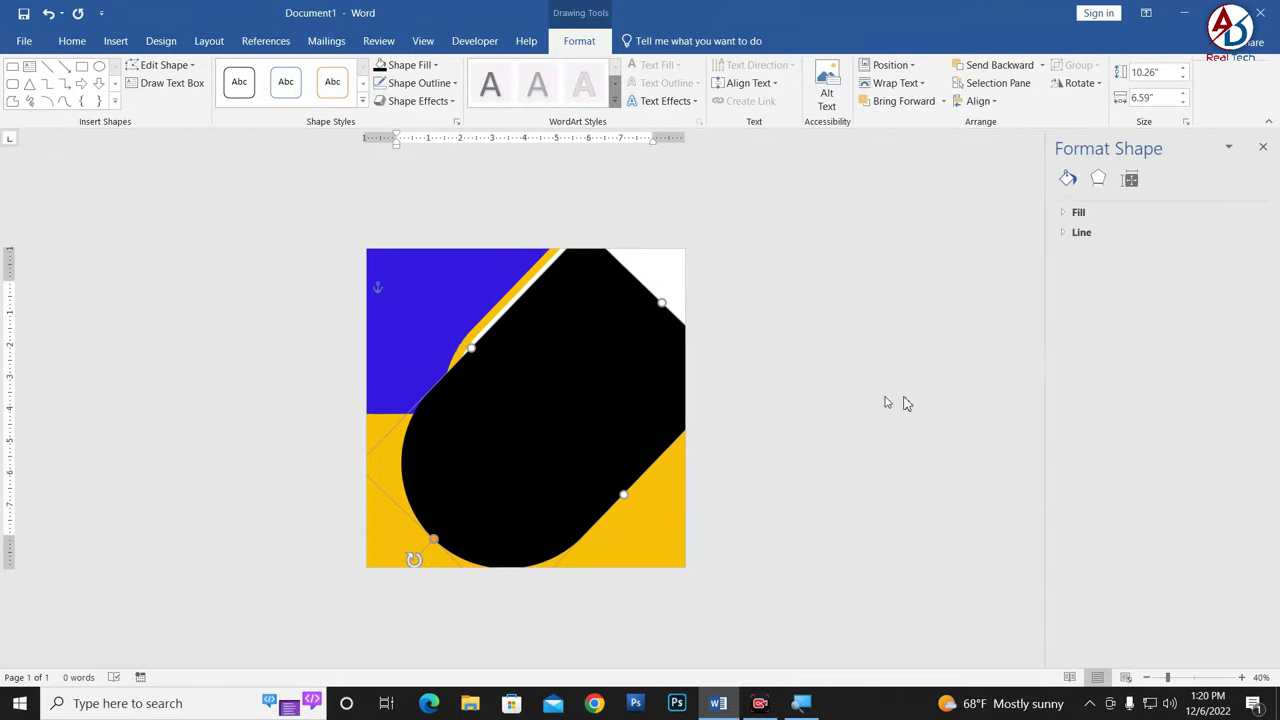
left_click(1068, 213)
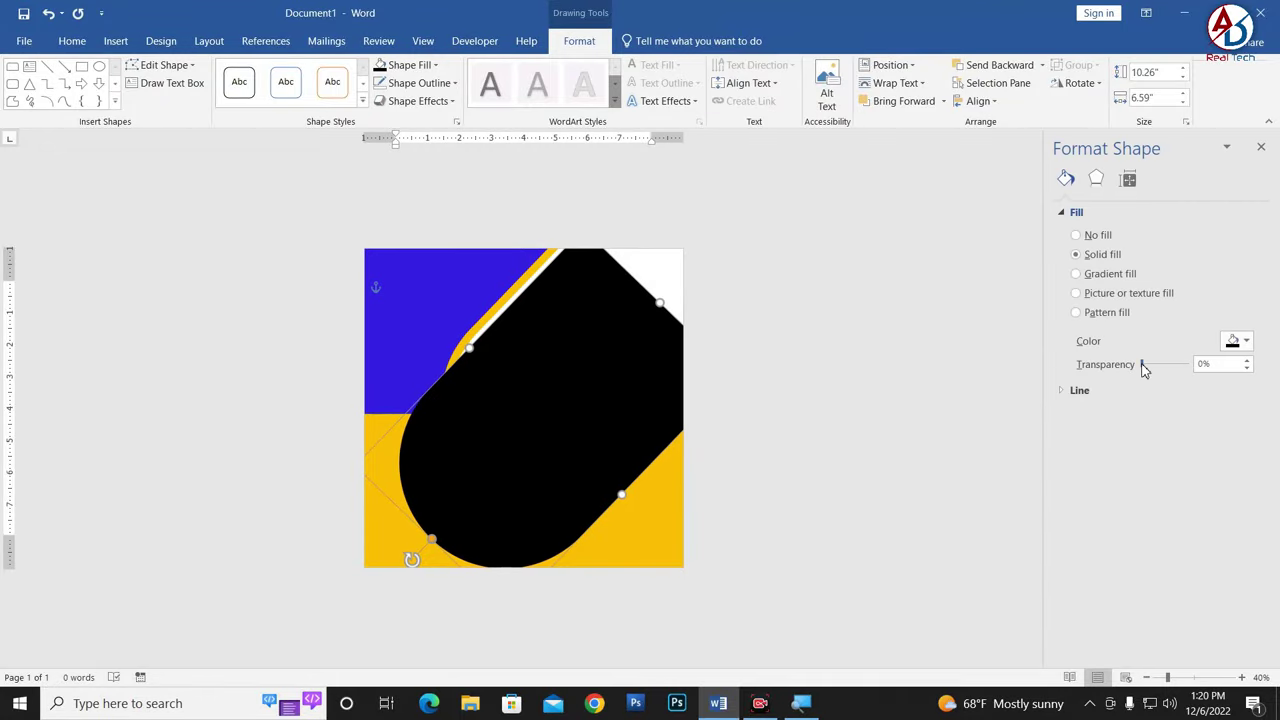
left_click_drag(1146, 369, 1186, 366)
Step: Move the translucent shape up-right and send it behind the white shape as a shadow
left_click_drag(537, 529, 585, 479)
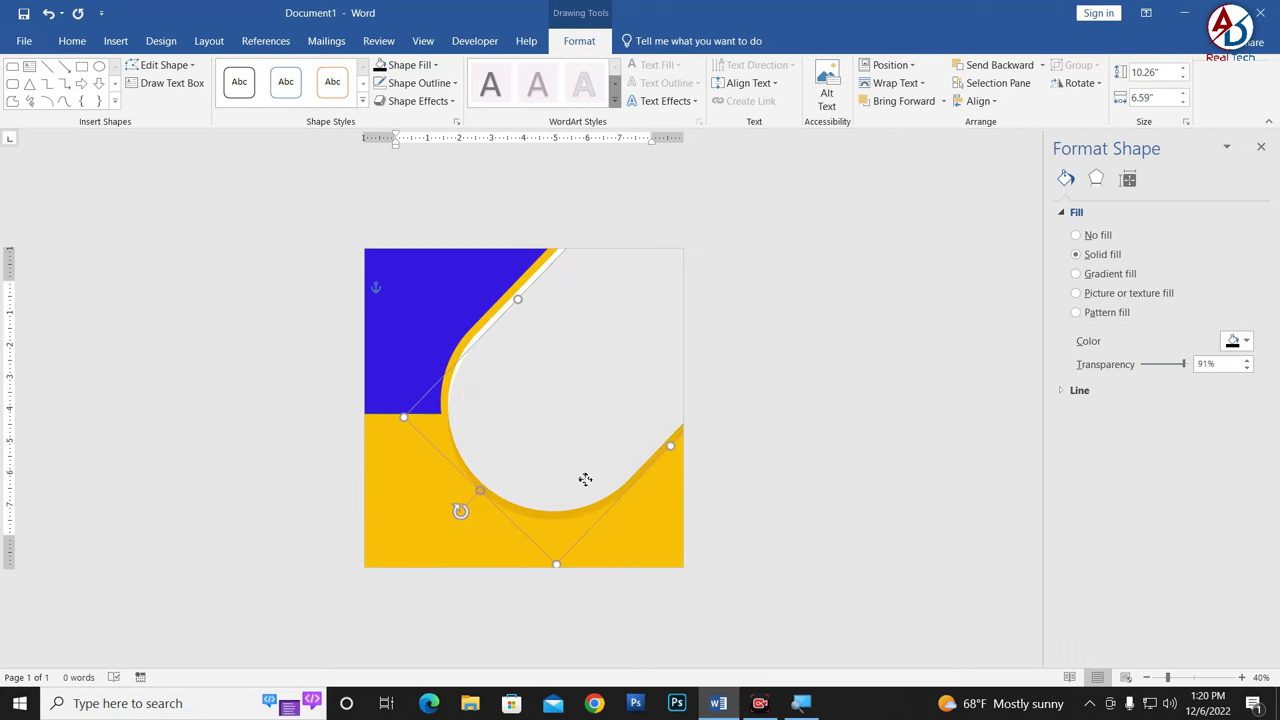
left_click(675, 480)
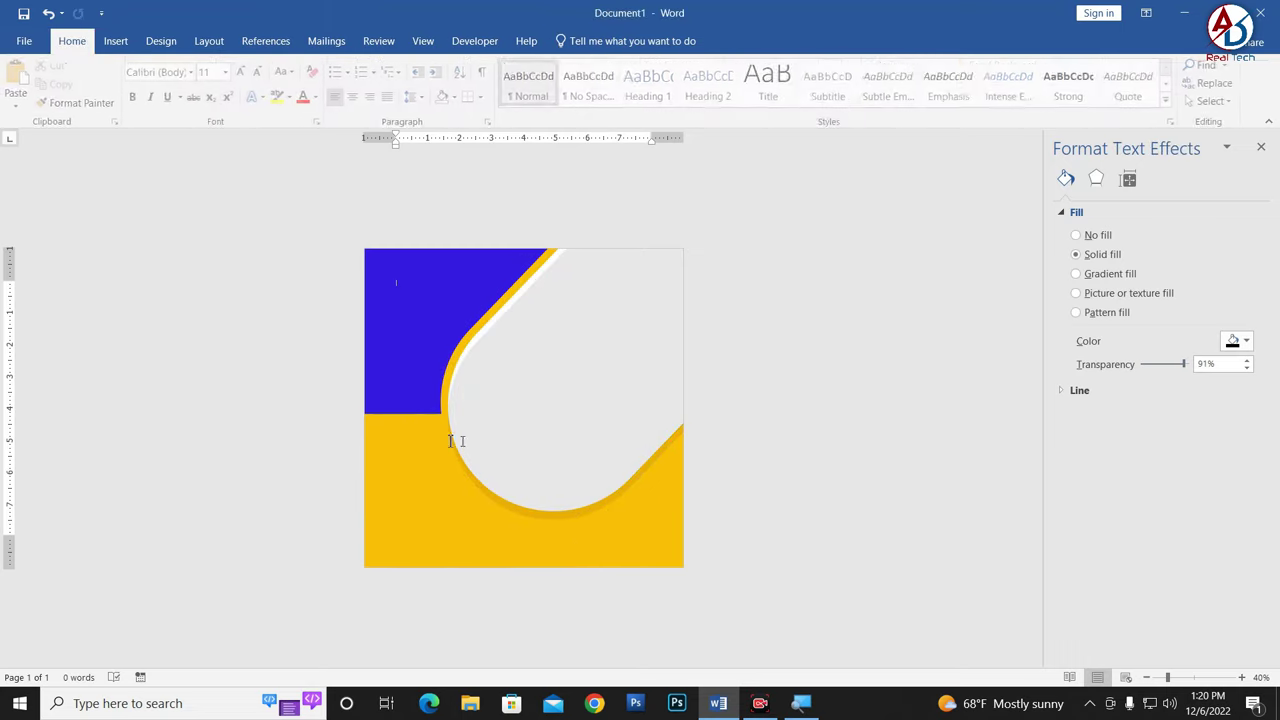
scroll(549, 471, "up", 1)
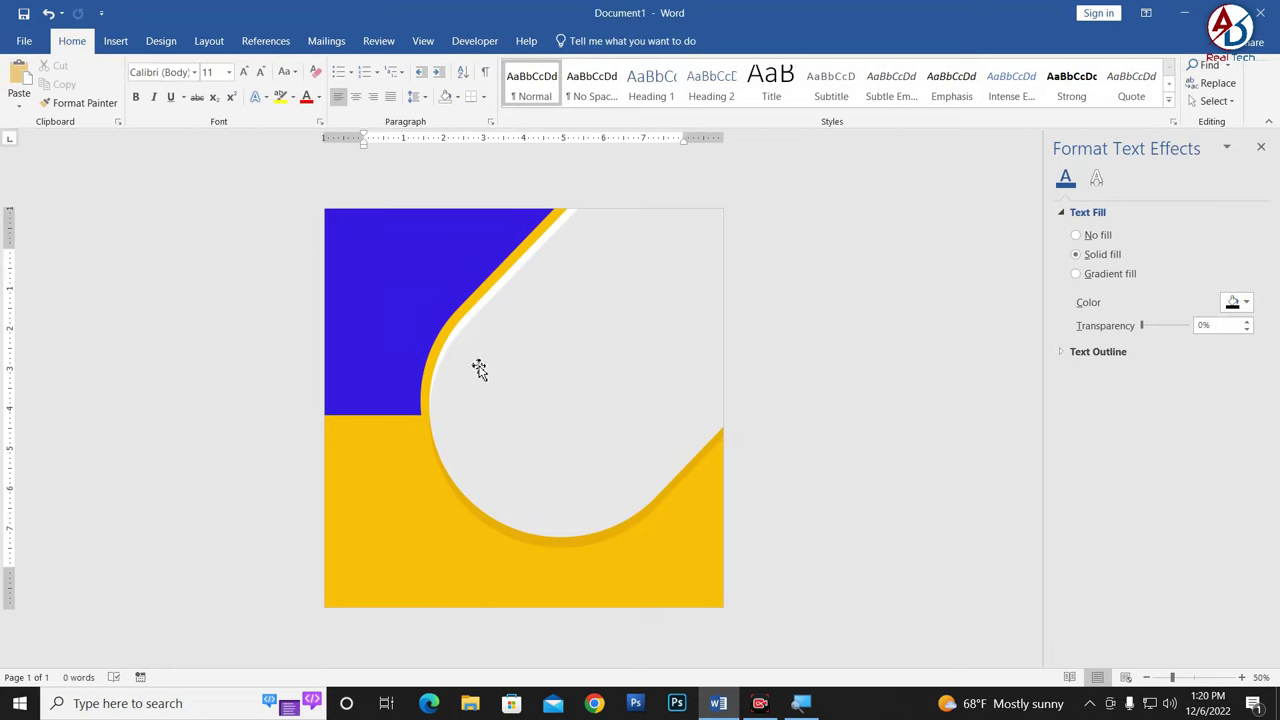
left_click(645, 390)
left_click(579, 40)
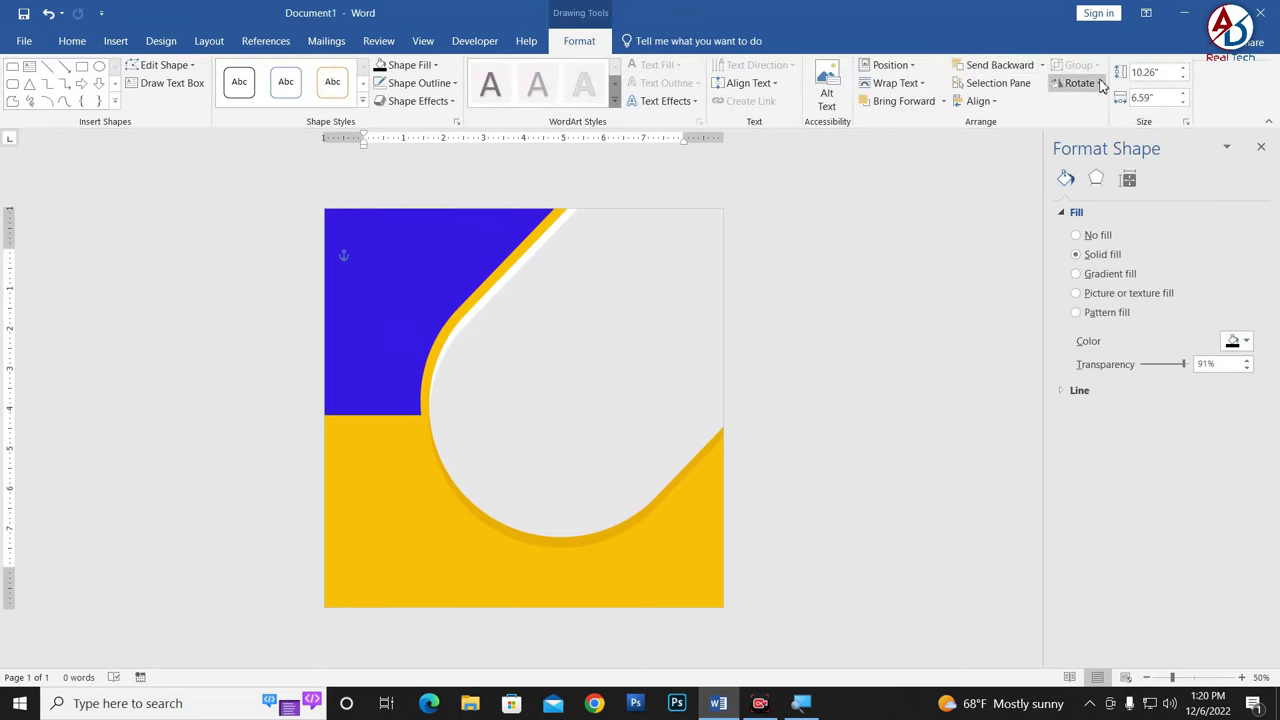
left_click(999, 64)
left_click(763, 523)
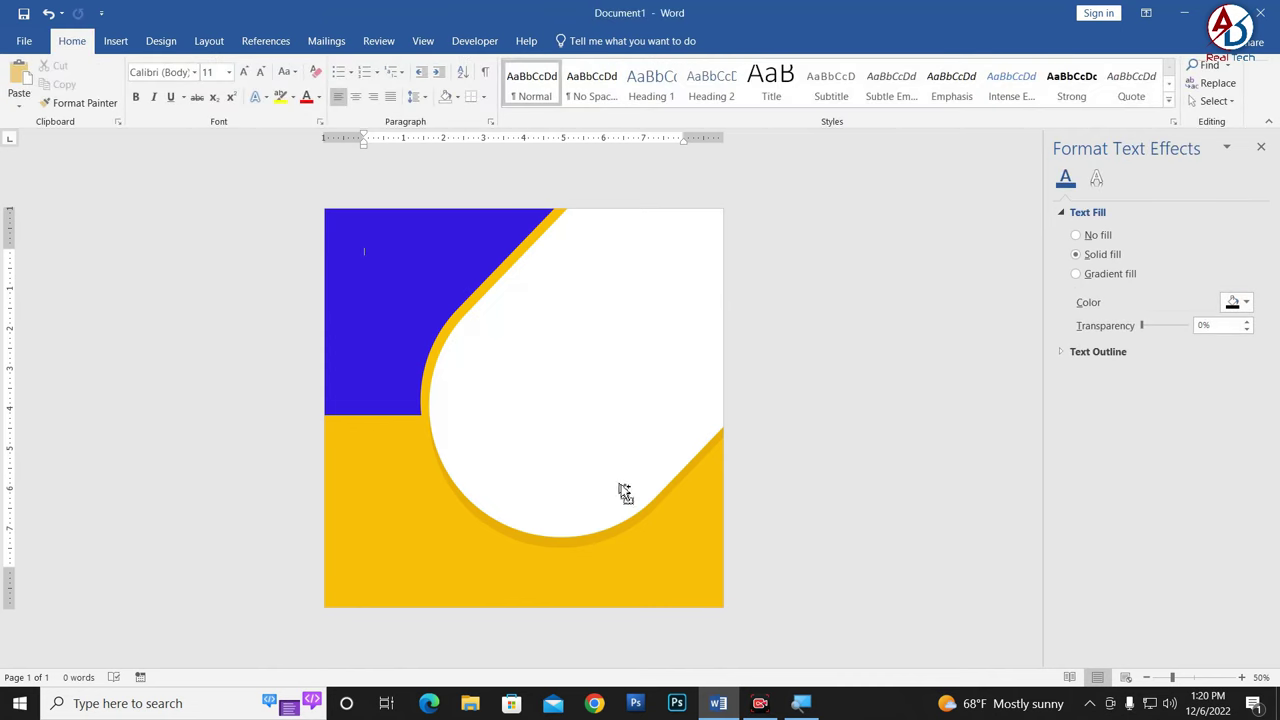
scroll(625, 492, "down", 4)
scroll(620, 503, "up", 4)
Step: Draw an oval circle on the left side of the page, straddling the blue and yellow areas
left_click(115, 40)
left_click(240, 88)
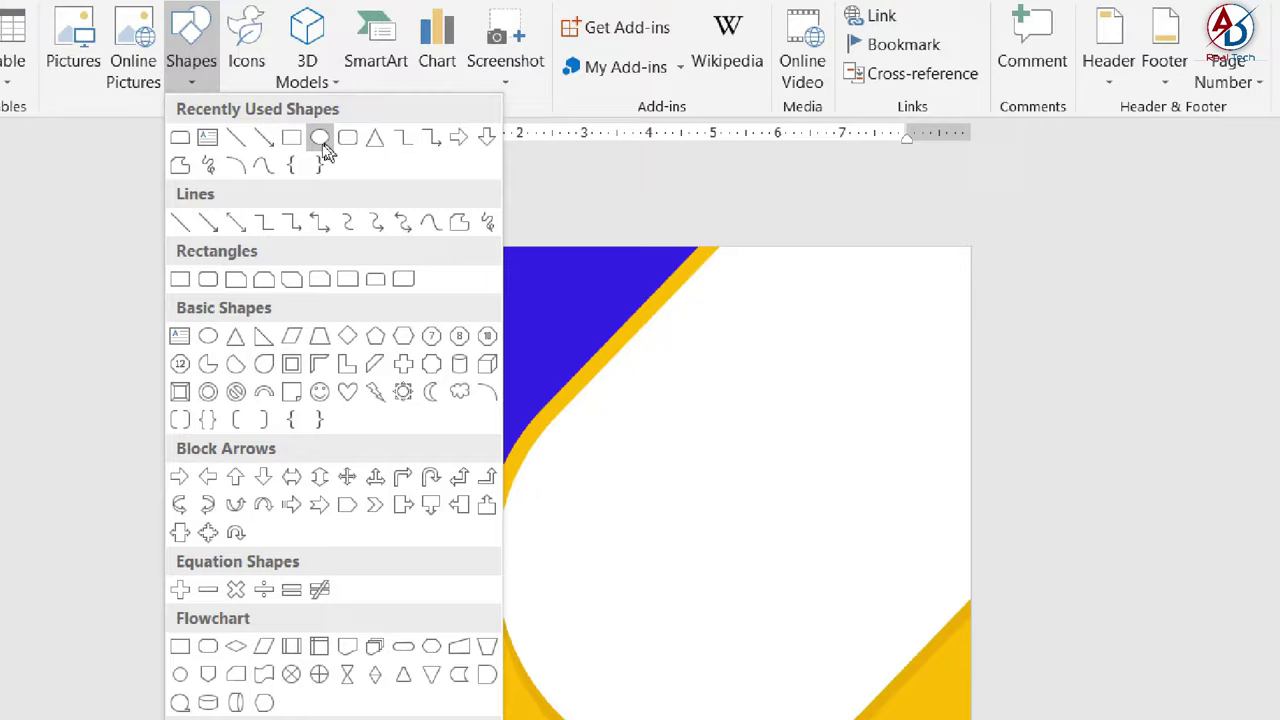
left_click(320, 142)
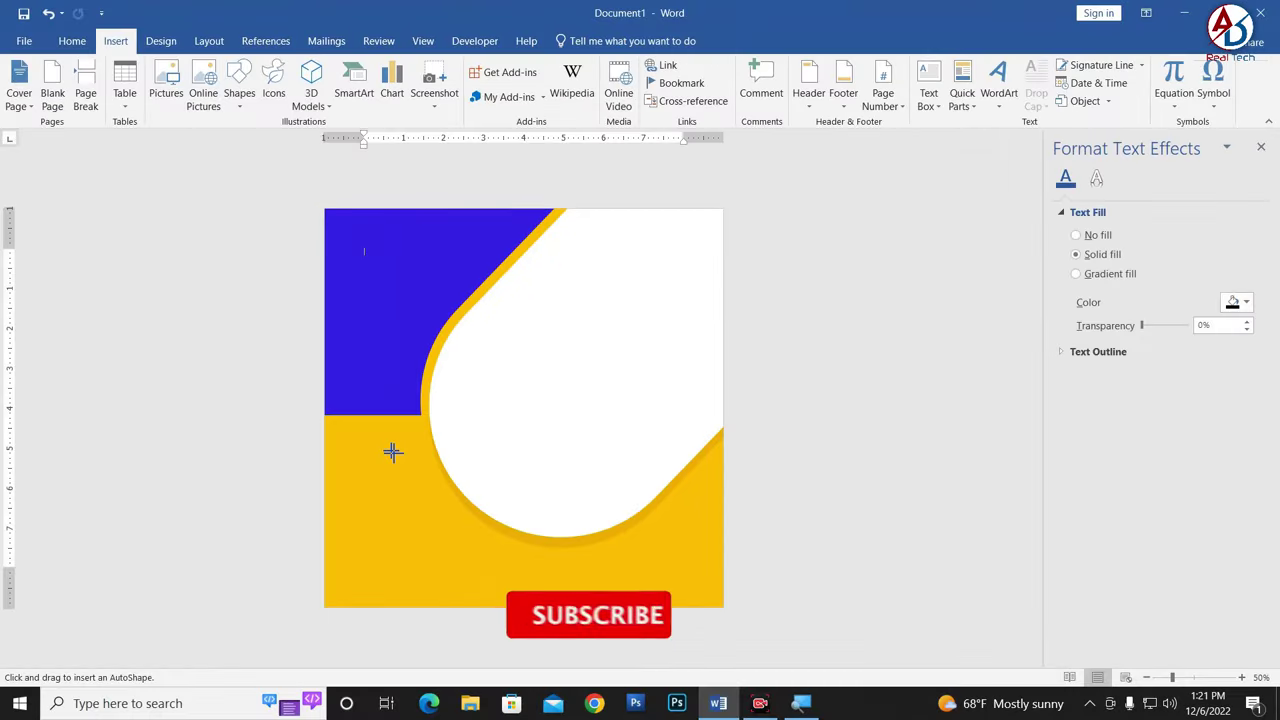
mouse_move(374, 371)
left_mouse_down()
mouse_move(543, 570)
mouse_move(576, 570)
left_mouse_up()
mouse_move(471, 471)
left_mouse_down()
mouse_move(457, 462)
mouse_move(477, 458)
left_mouse_up()
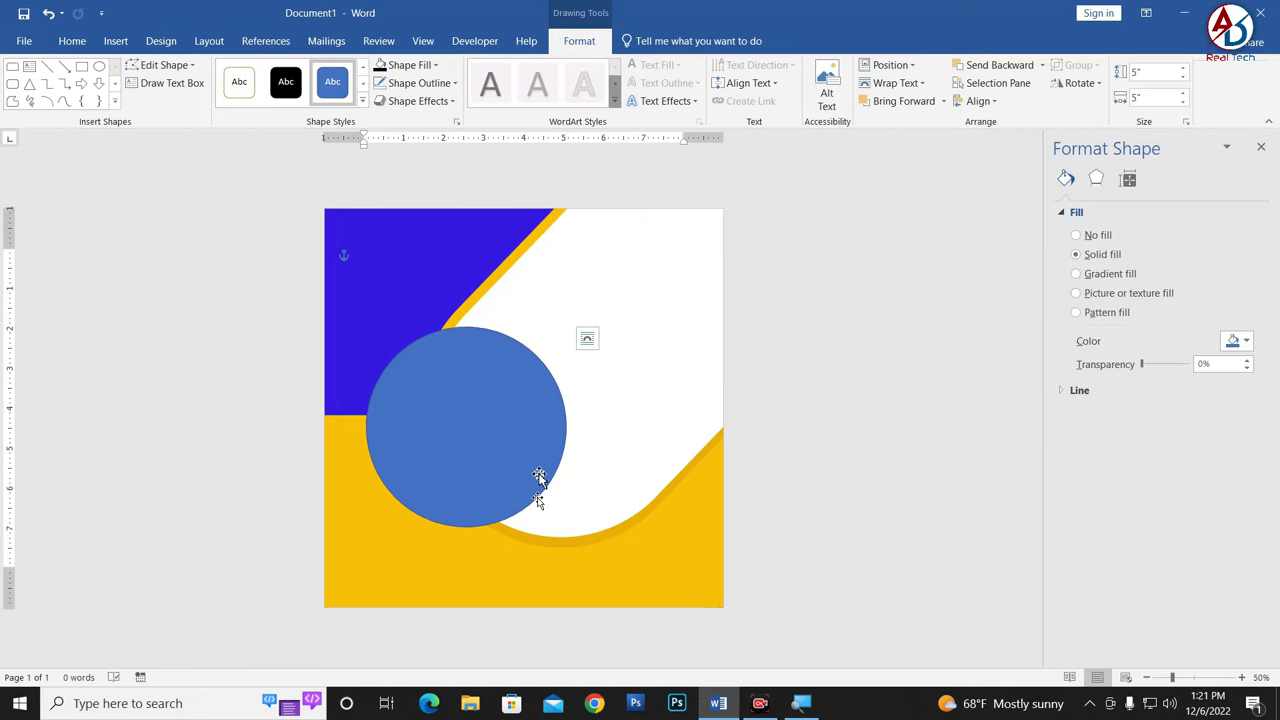
Step: Remove the circle's outline and fill it with Blue, Accent 1, Lighter 60%
left_click(430, 86)
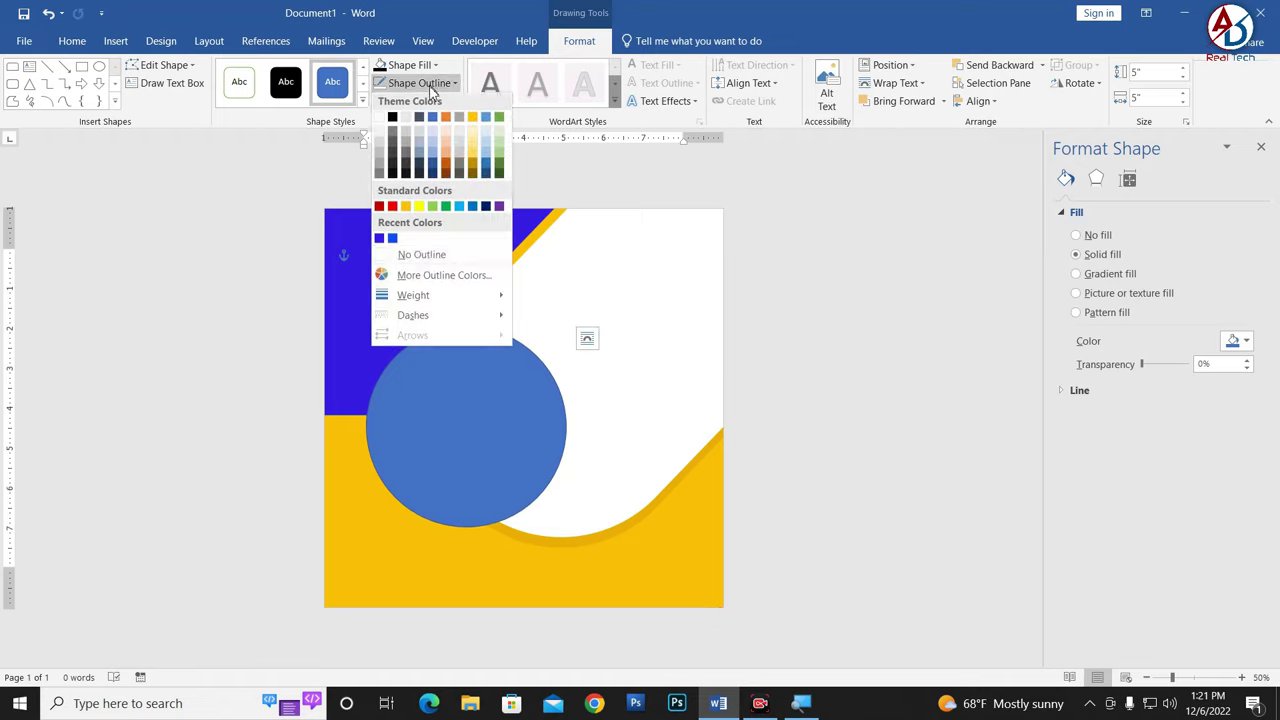
left_click(415, 256)
left_click(407, 66)
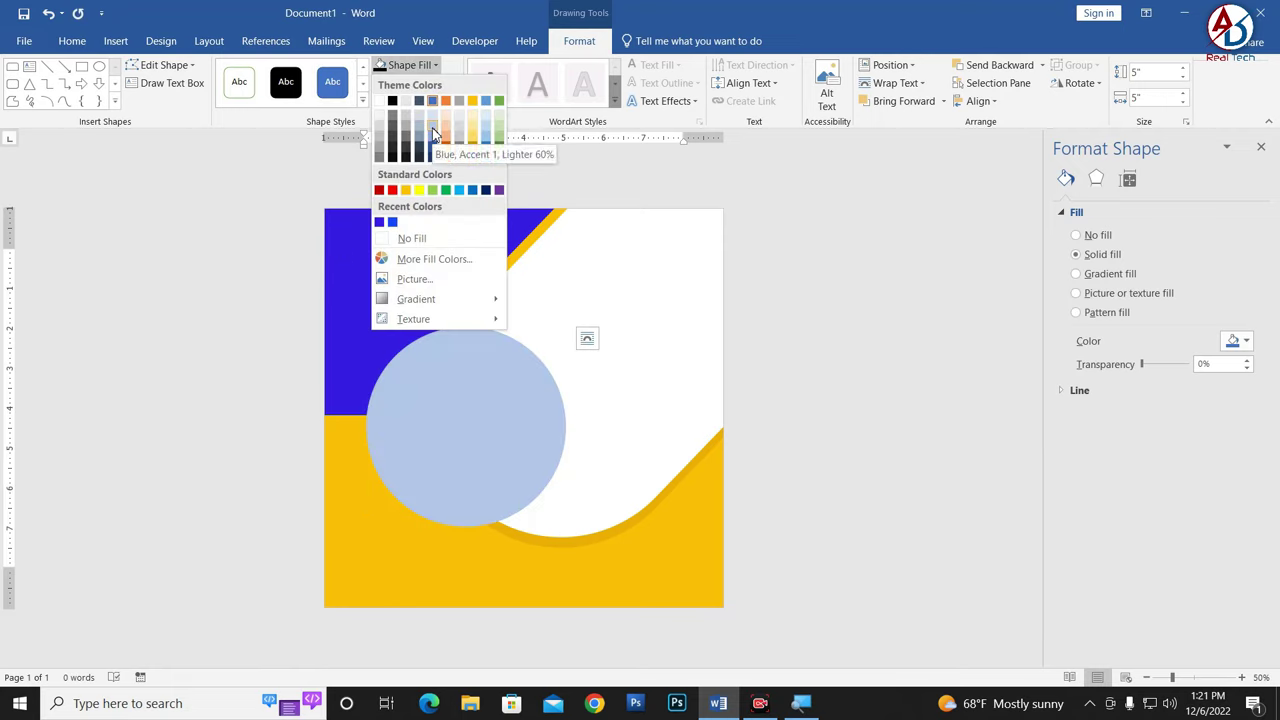
left_click(433, 133)
left_click(449, 417)
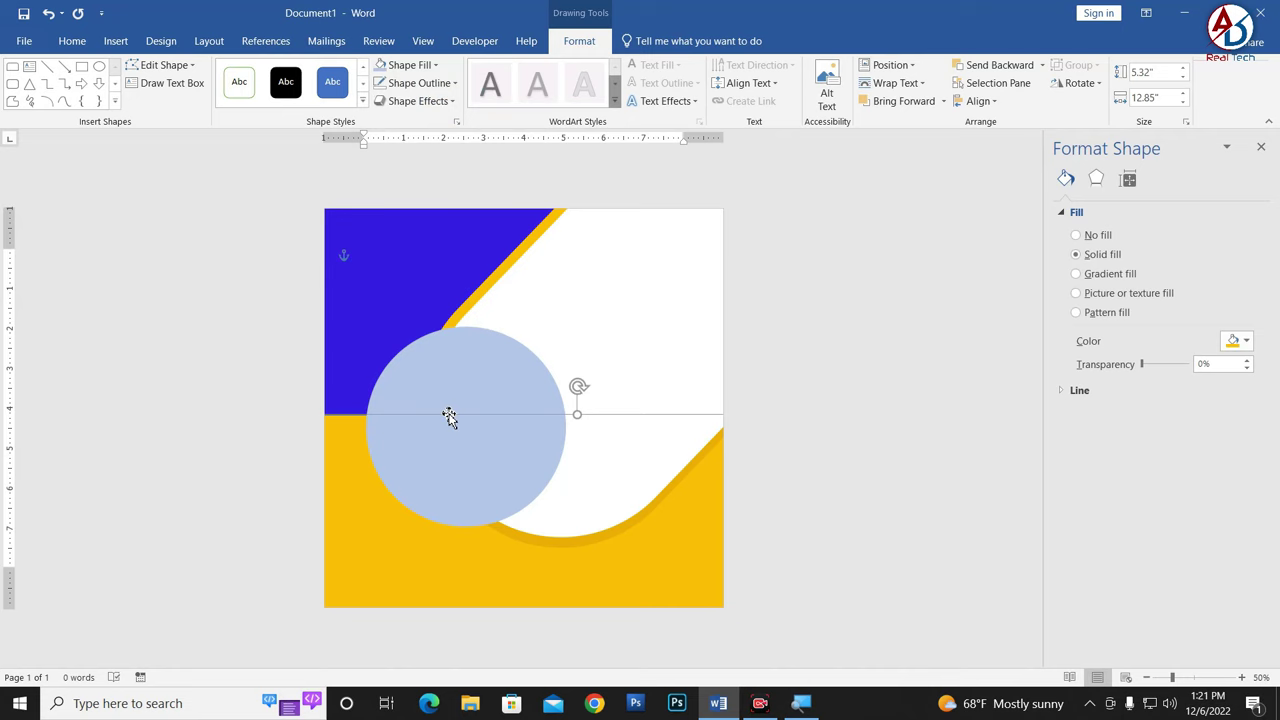
left_click(853, 472)
left_click(449, 434)
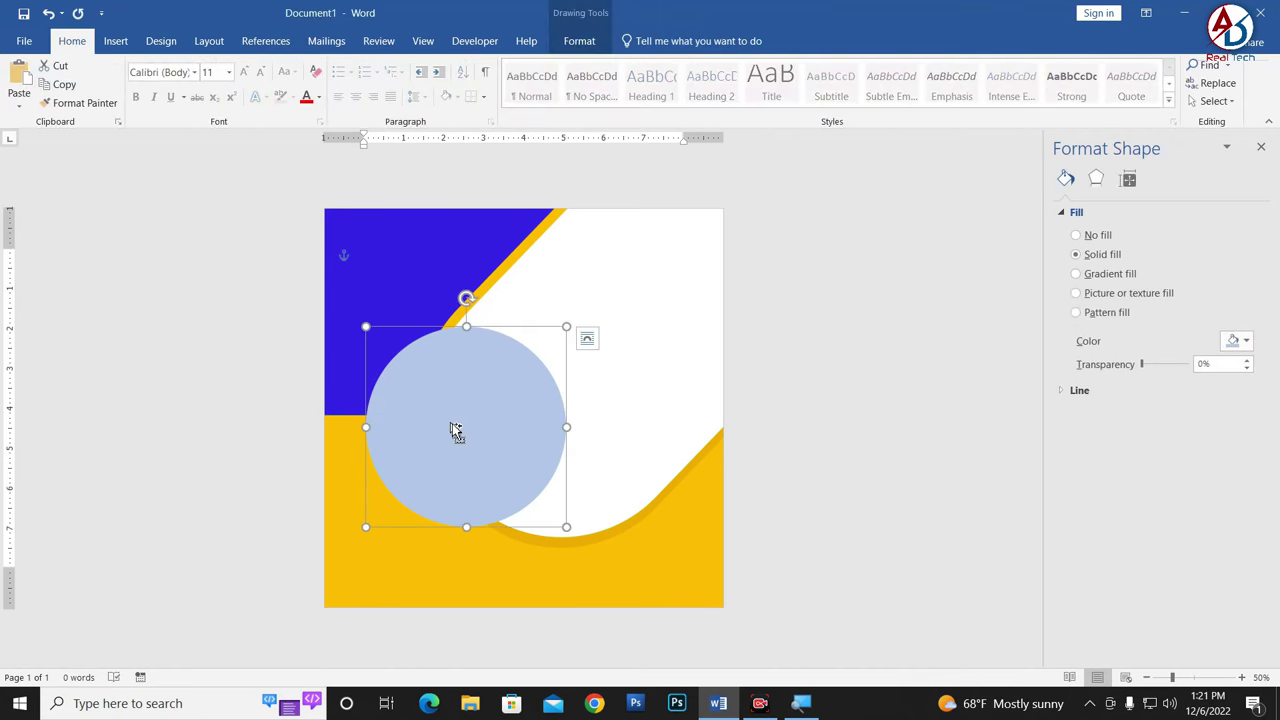
Step: Copy the light-blue circle to the flyer's top right, then reselect the original lower-left circle
left_click_drag(455, 430, 593, 296, "ctrl")
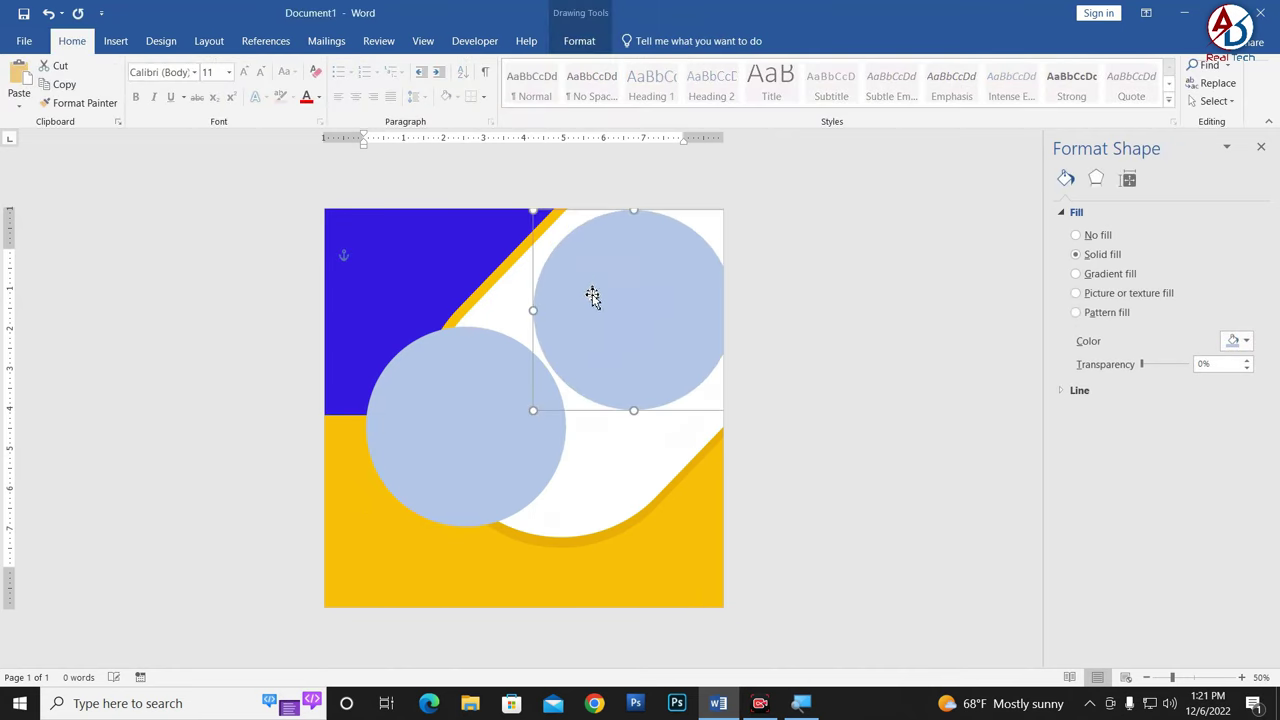
left_click(468, 440)
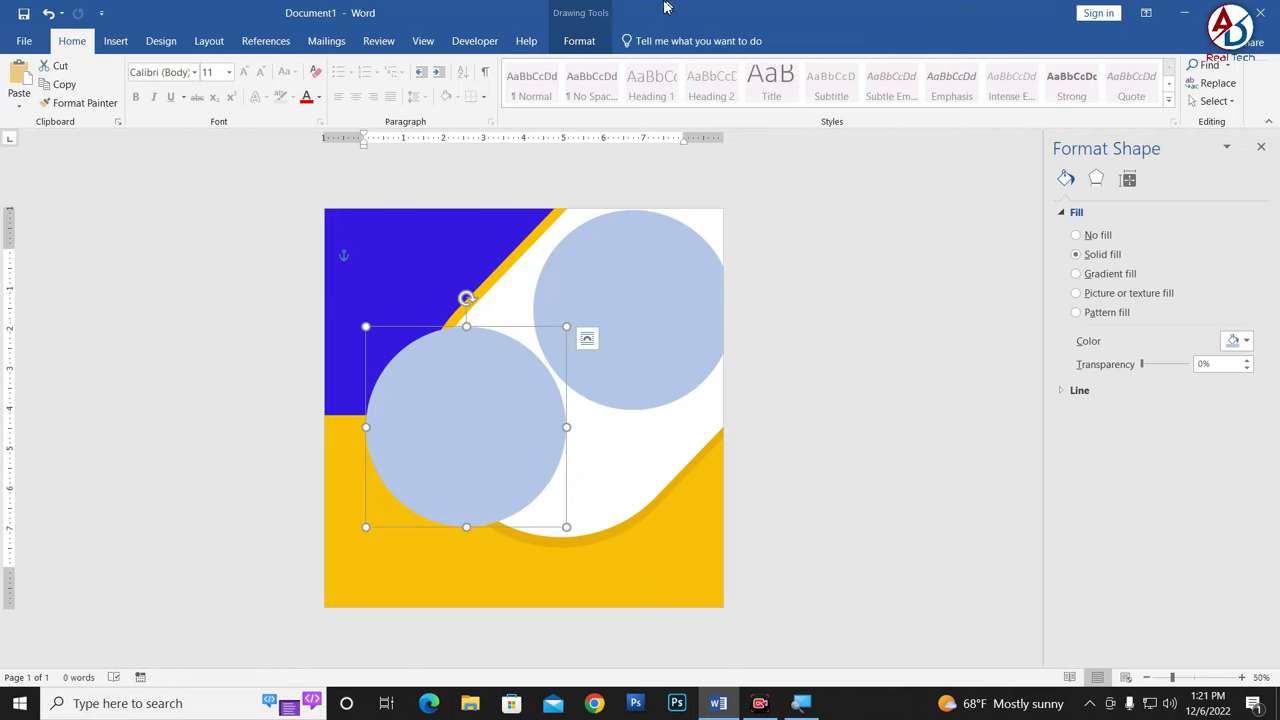
left_click(585, 44)
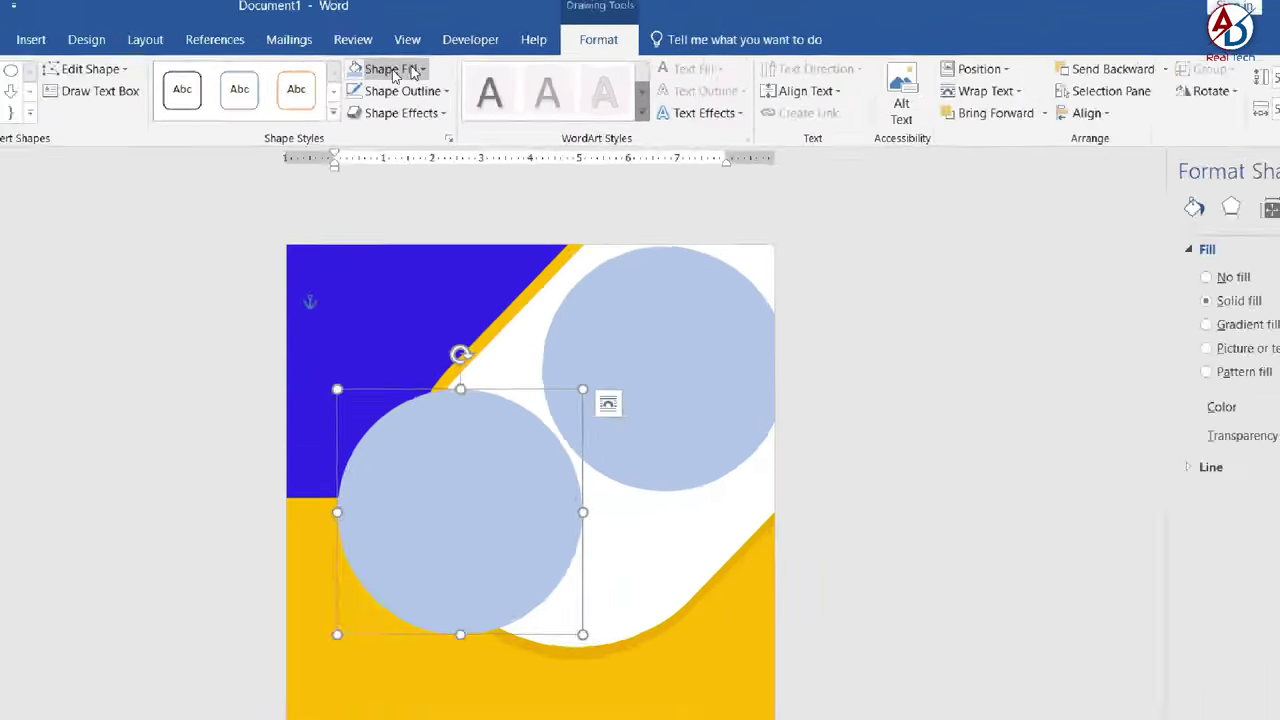
left_click(411, 67)
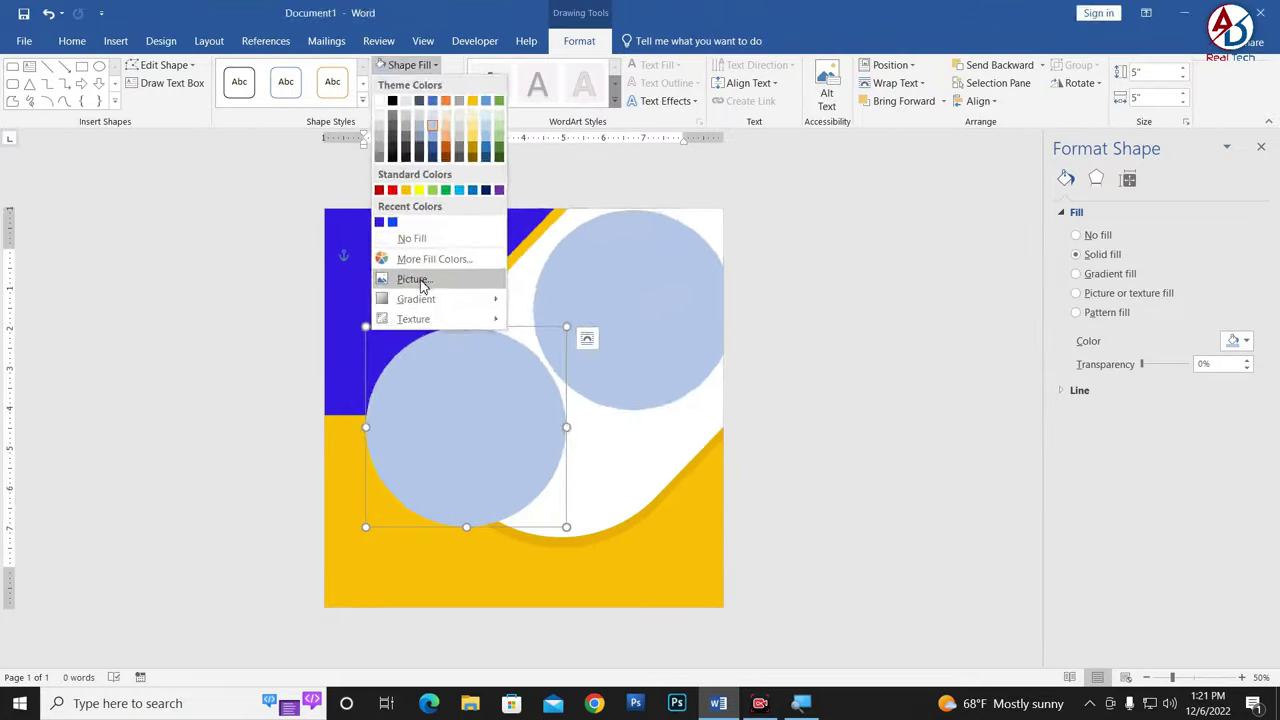
Step: Fill the lower-left circle with the Happy-Indian-Girl student photo from Desktop > computer image
left_click(420, 284)
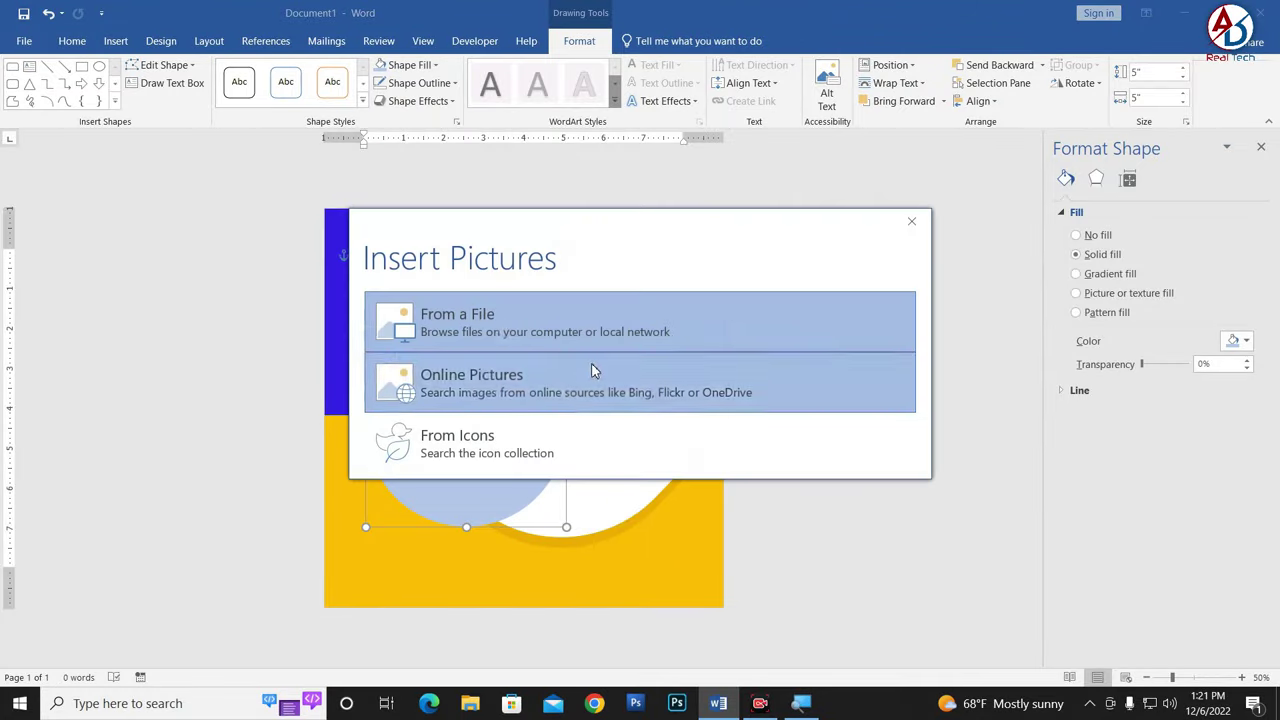
left_click(501, 333)
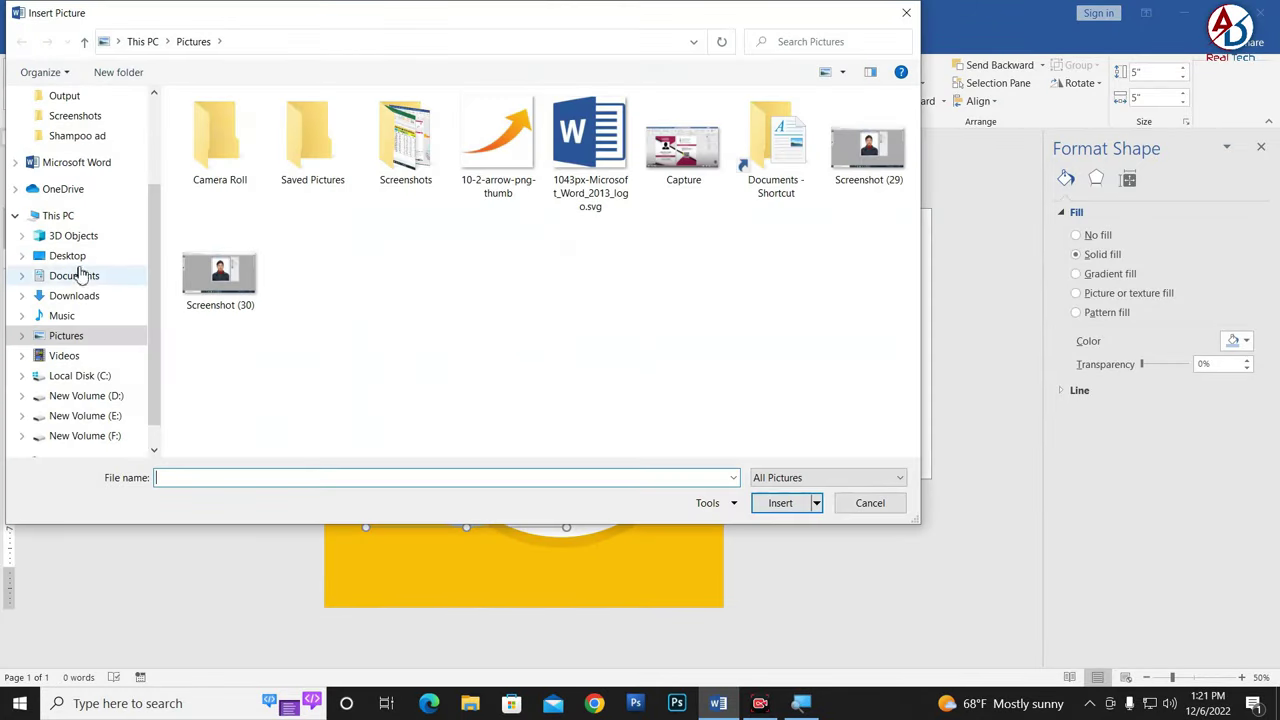
left_click(67, 255)
double_click(315, 135)
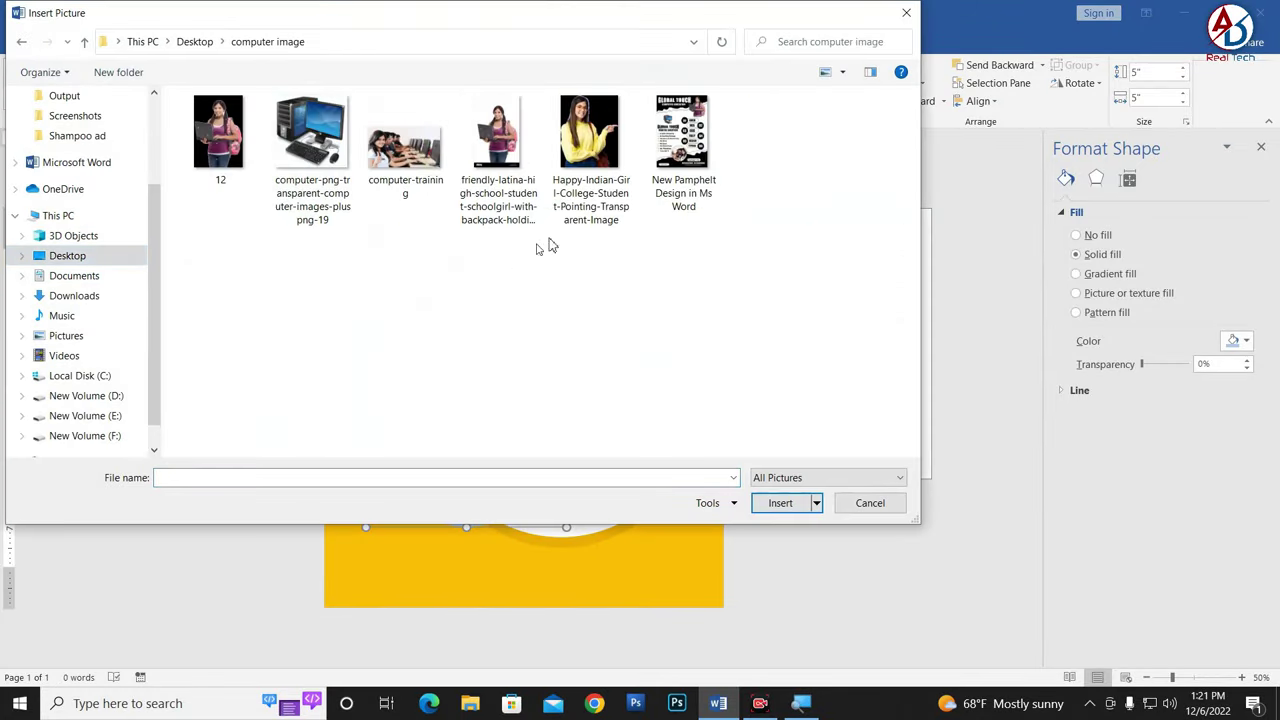
left_click(620, 135)
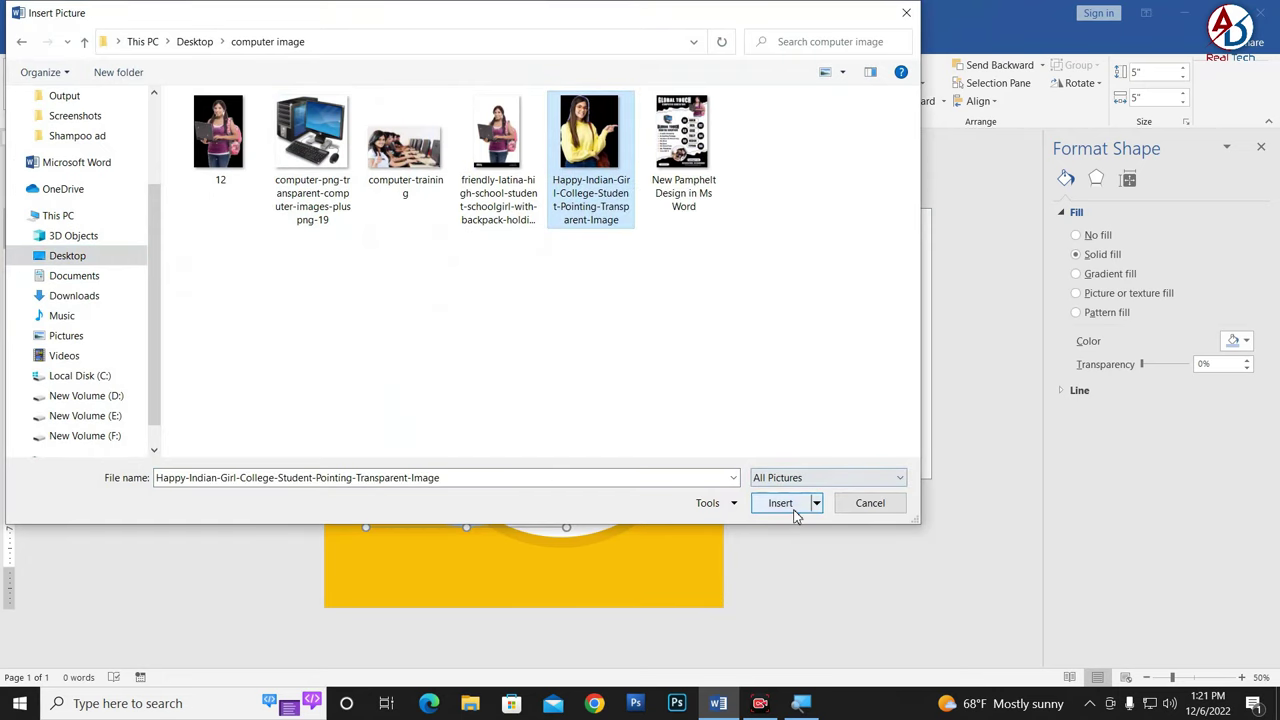
left_click(780, 503)
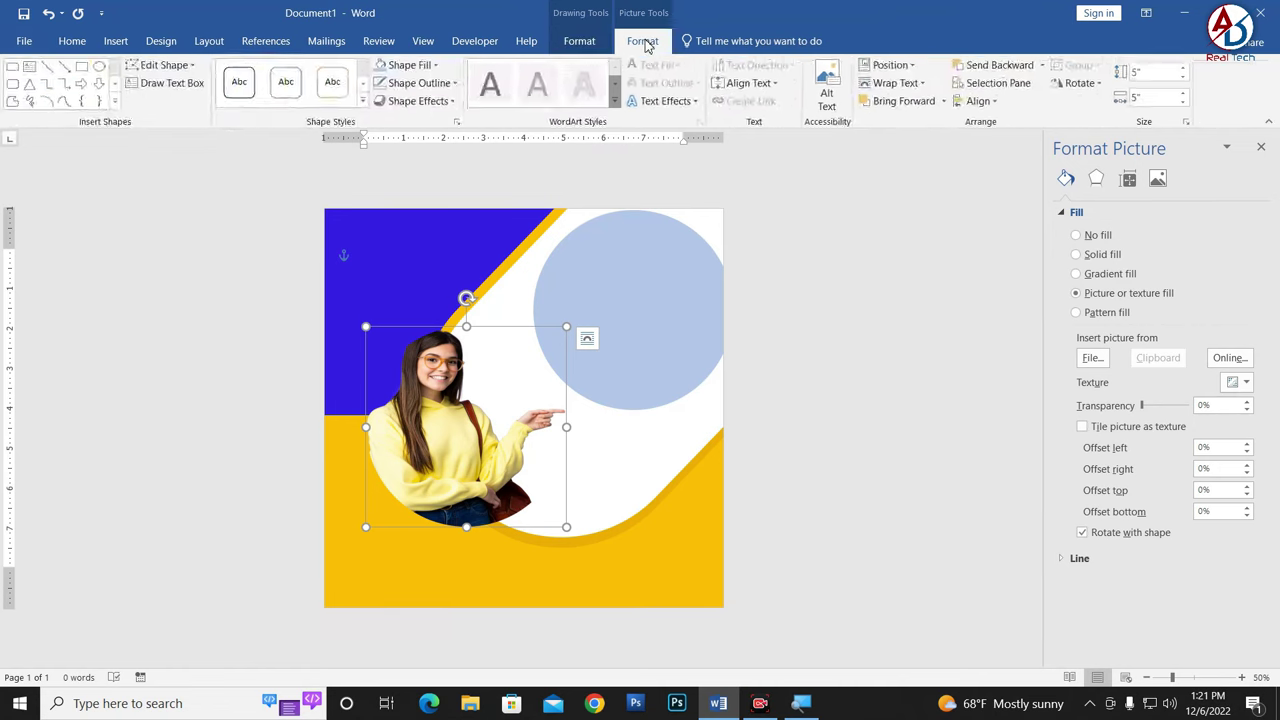
Step: Crop-fit the student photo, then enlarge and shift it so her face and arm fill the circle
left_click(643, 42)
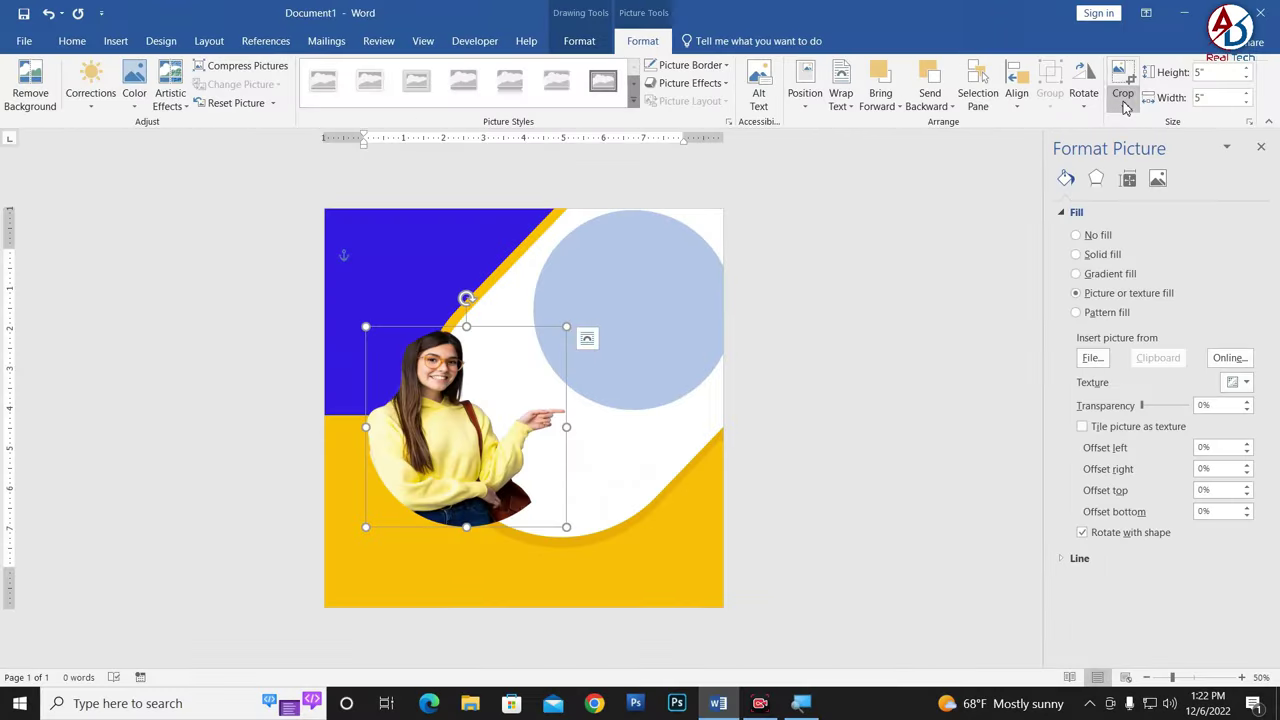
left_click(1123, 104)
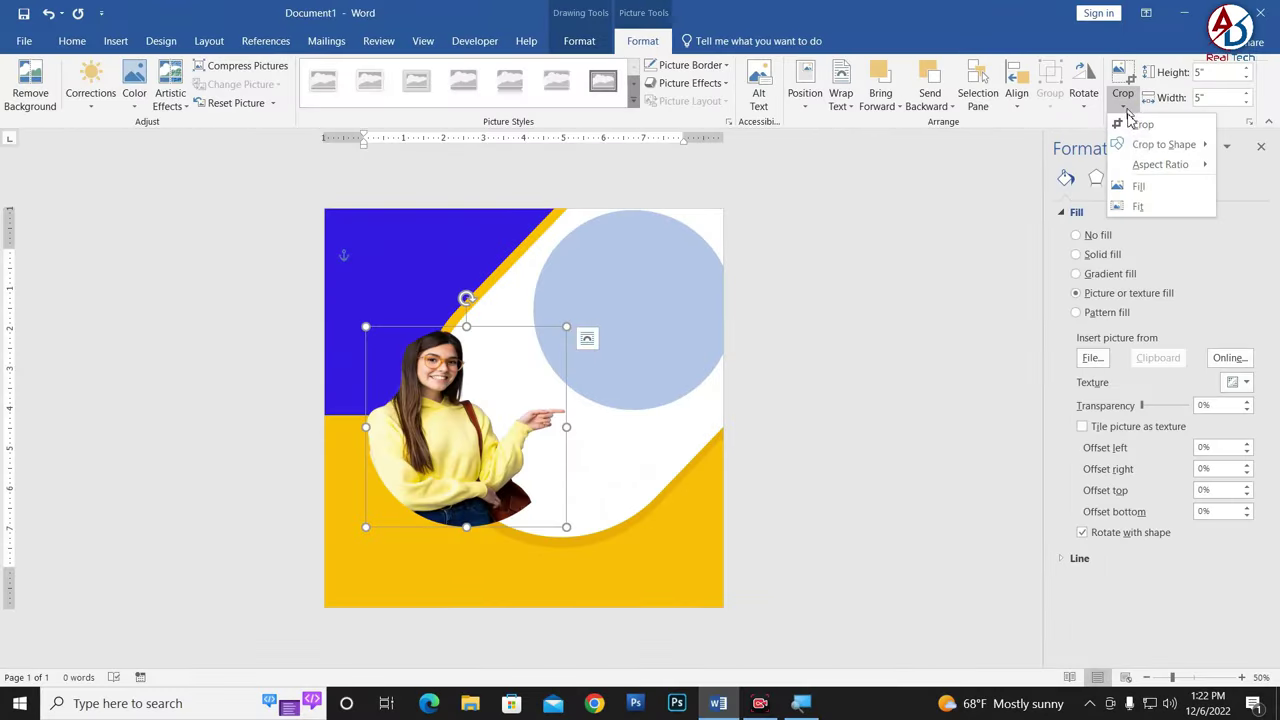
left_click(1140, 207)
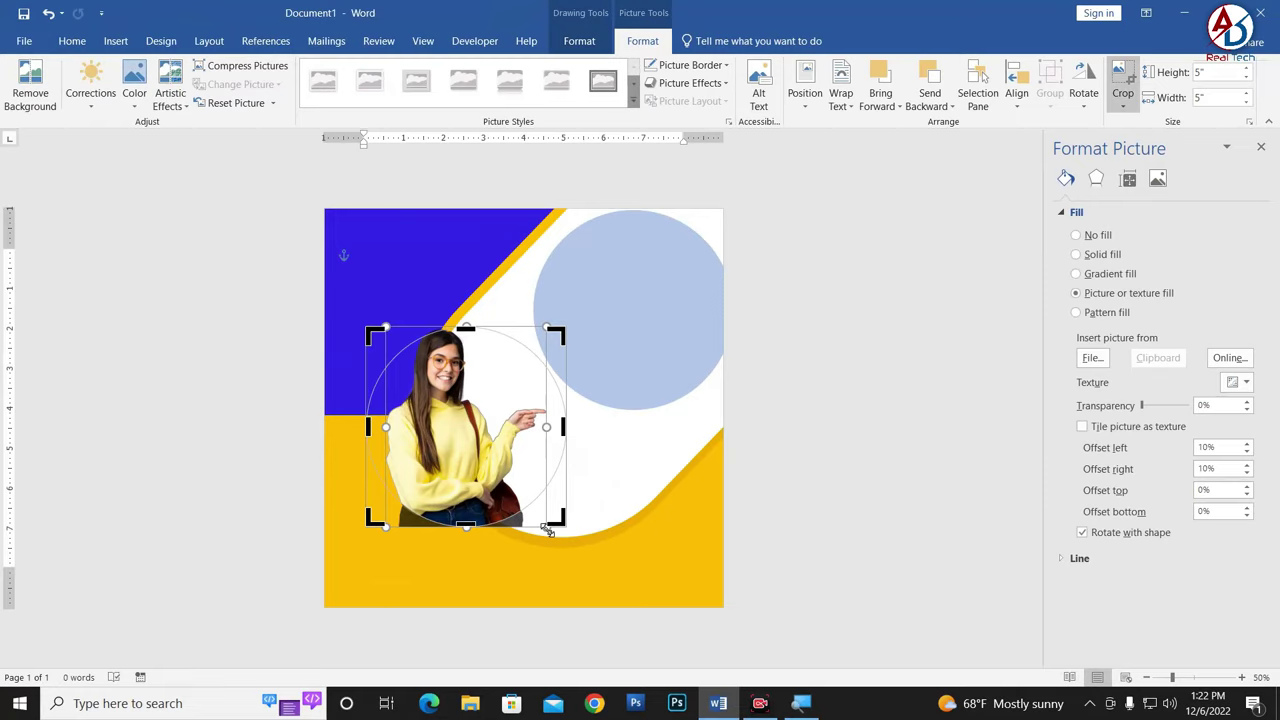
left_click_drag(548, 530, 599, 594)
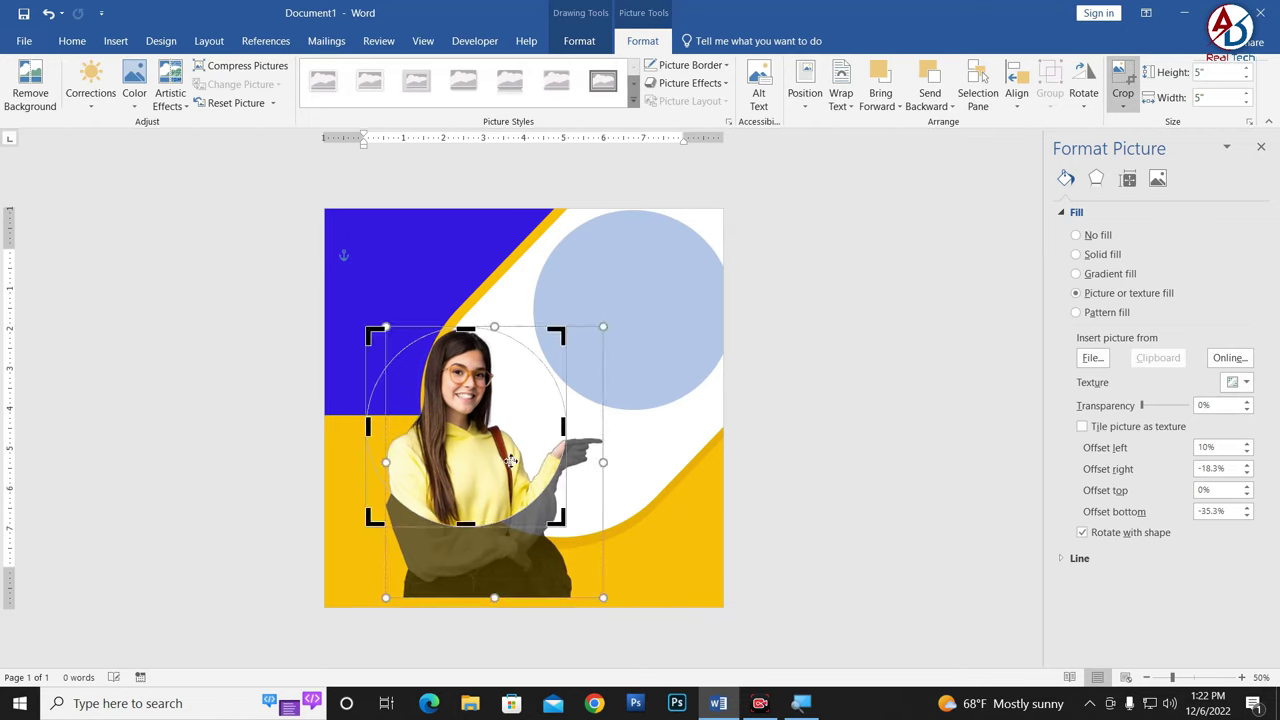
left_click_drag(495, 433, 494, 427)
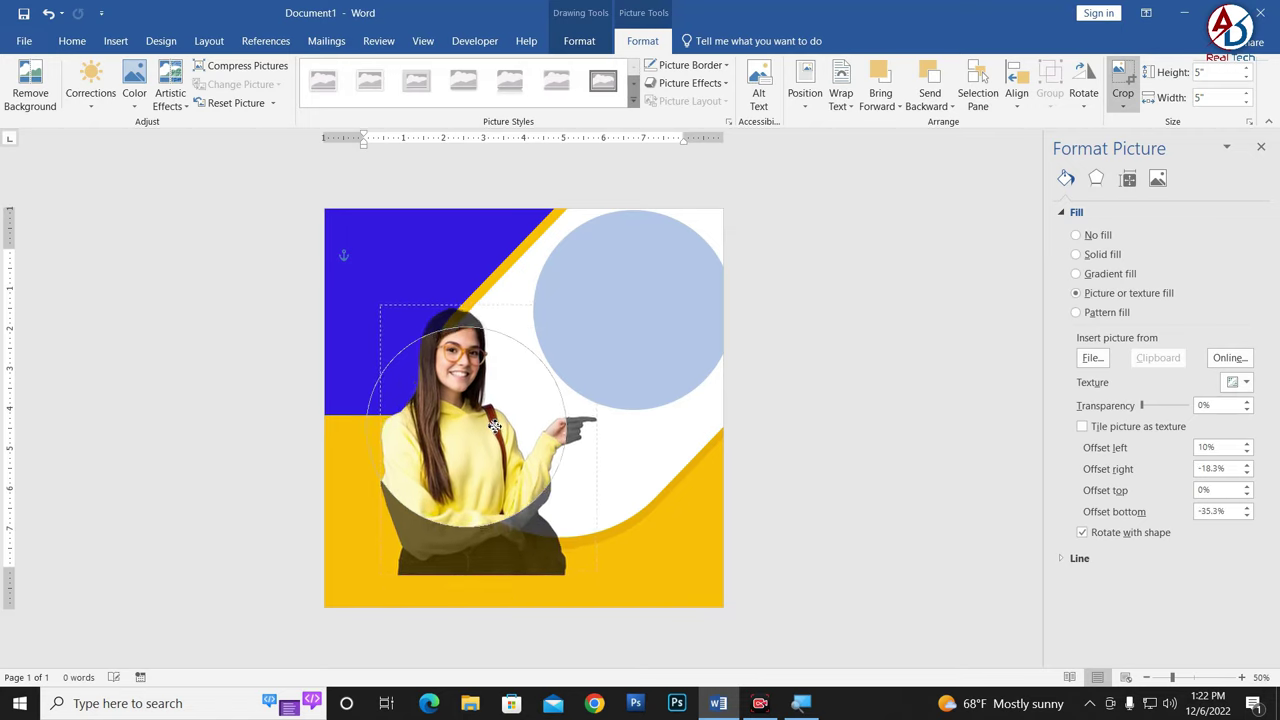
left_click_drag(600, 303, 623, 277)
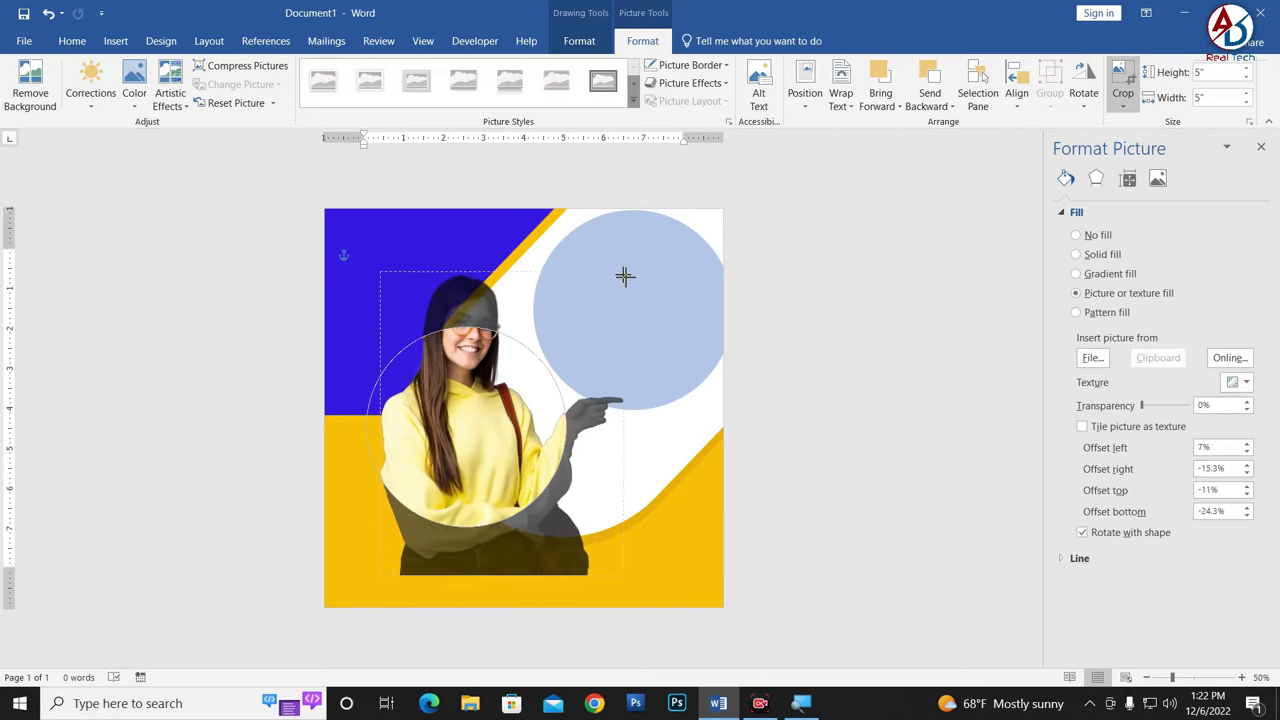
left_click_drag(500, 406, 484, 426)
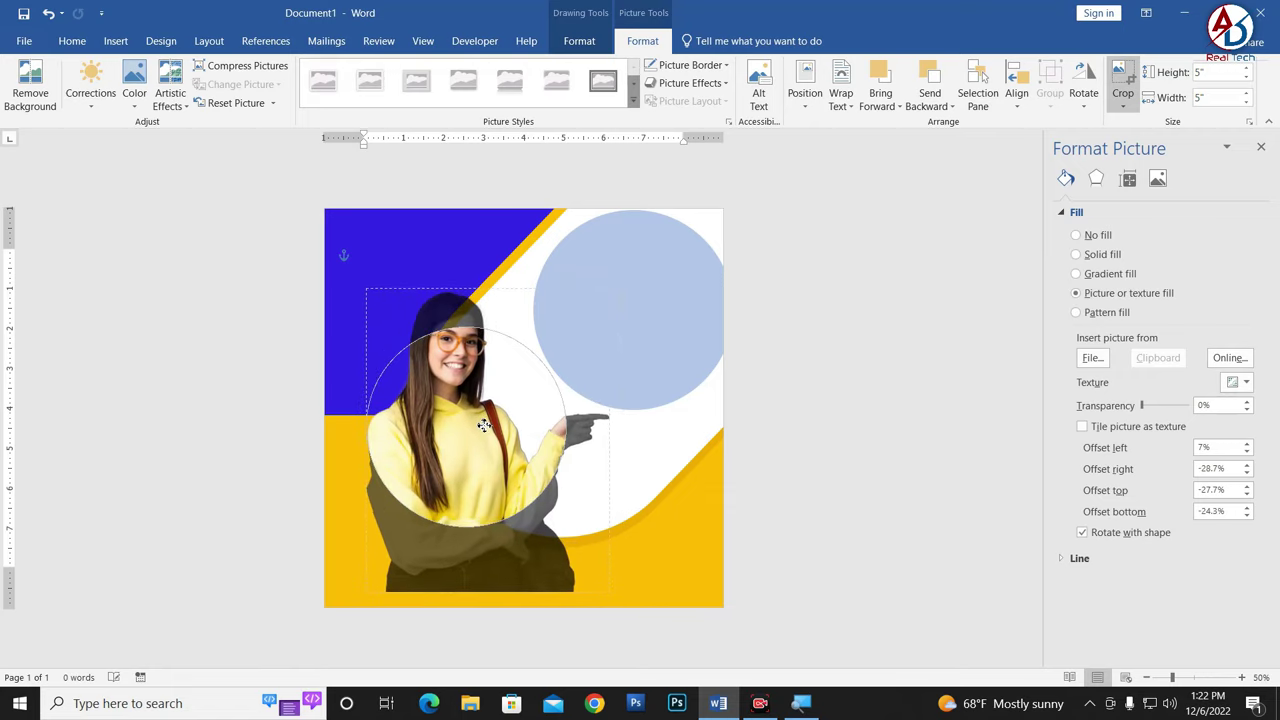
left_click(817, 471)
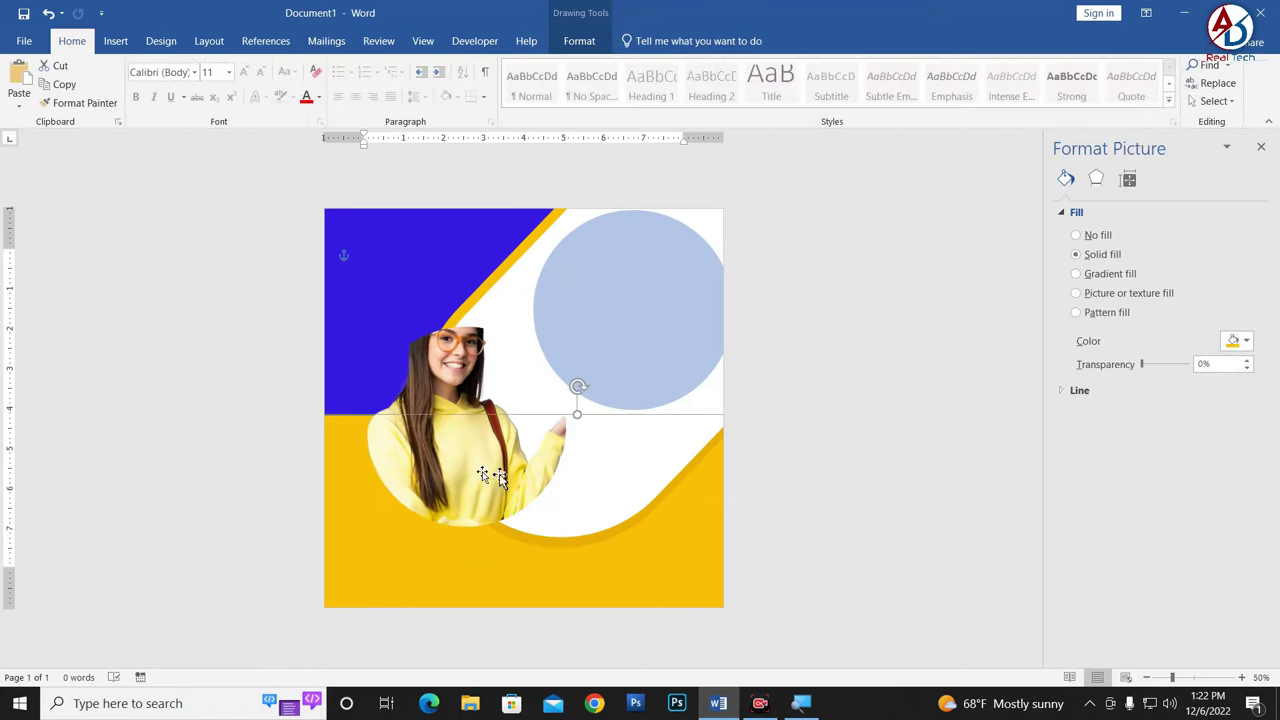
Step: Insert another copy of the pointing-student photo into the document
left_click(499, 476)
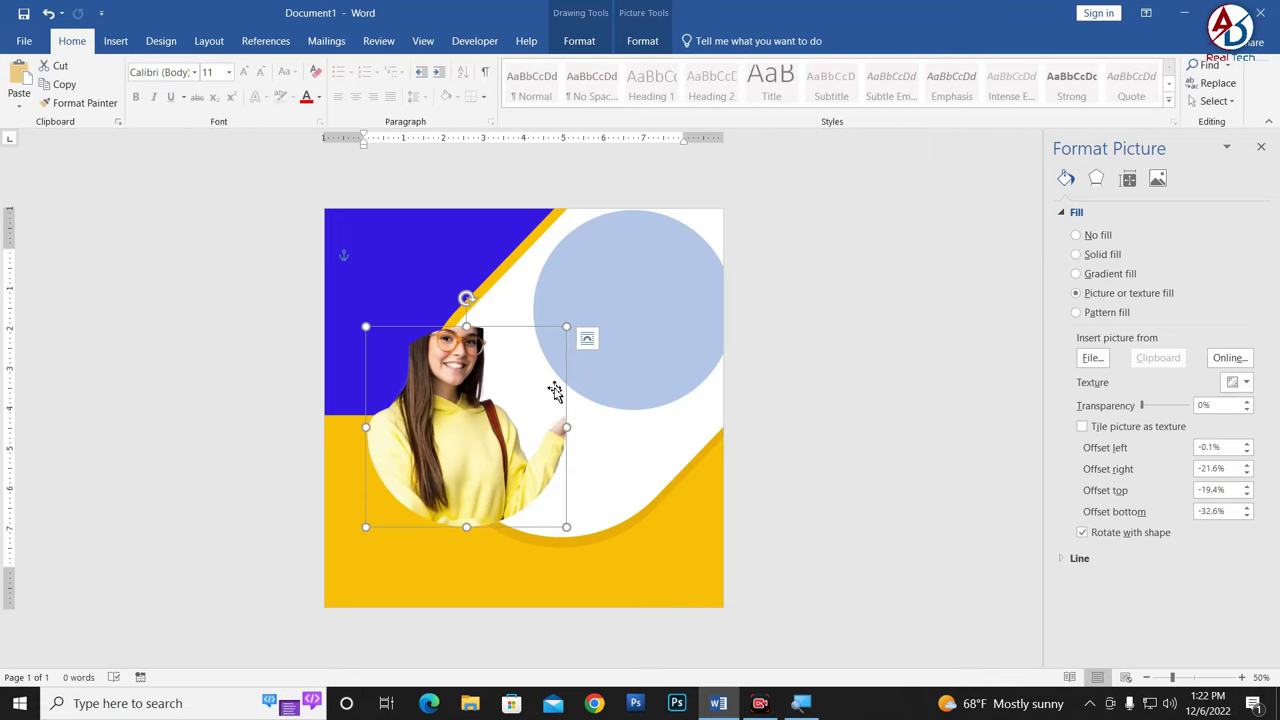
left_click(885, 464)
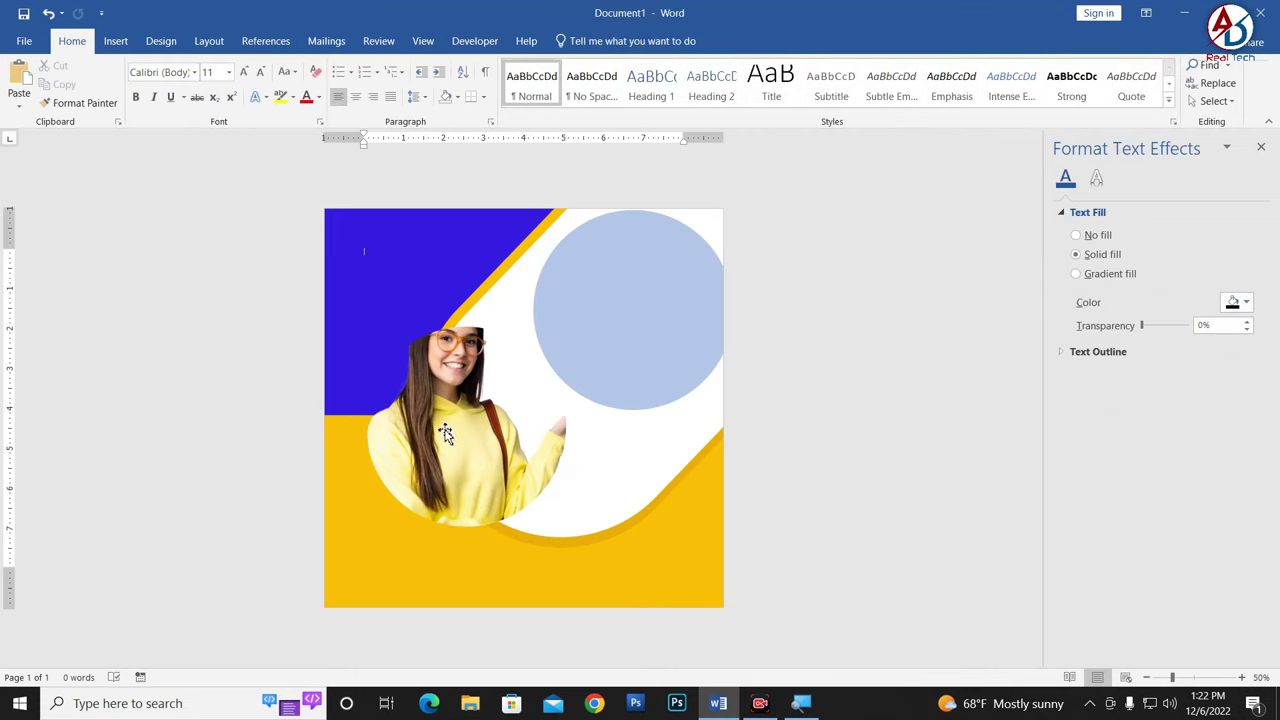
left_click(116, 41)
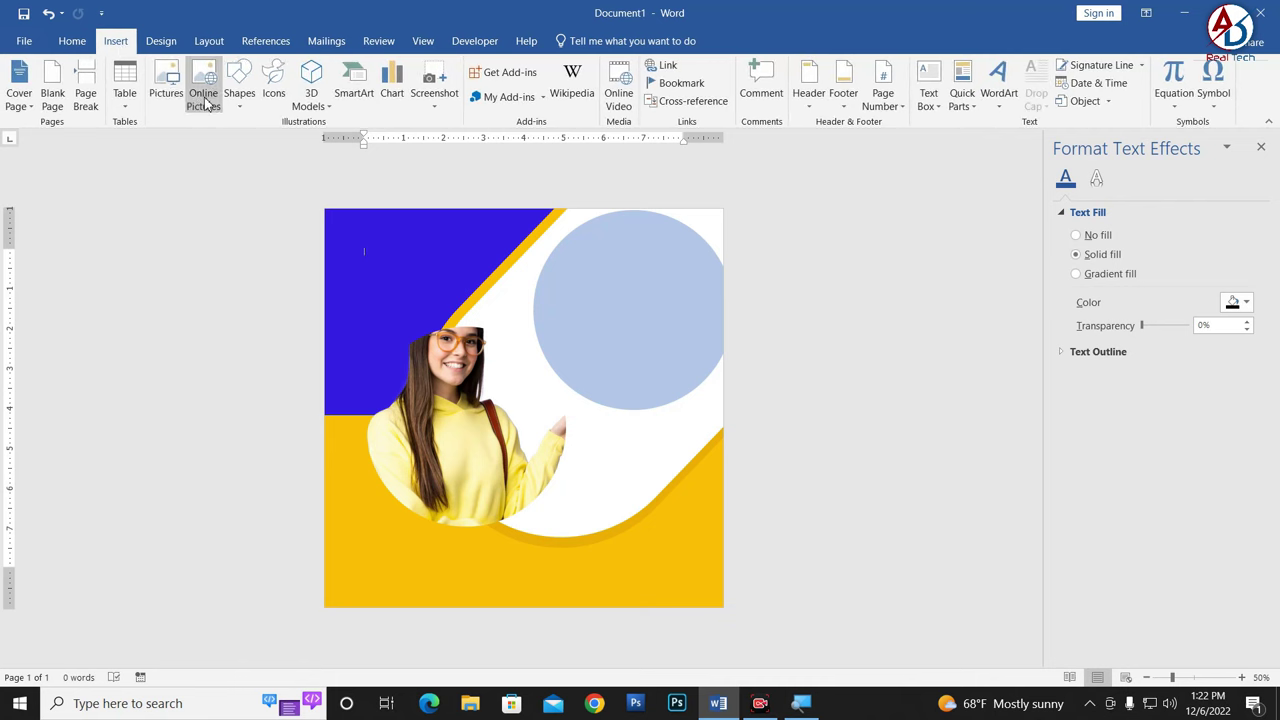
left_click(166, 82)
left_click(590, 150)
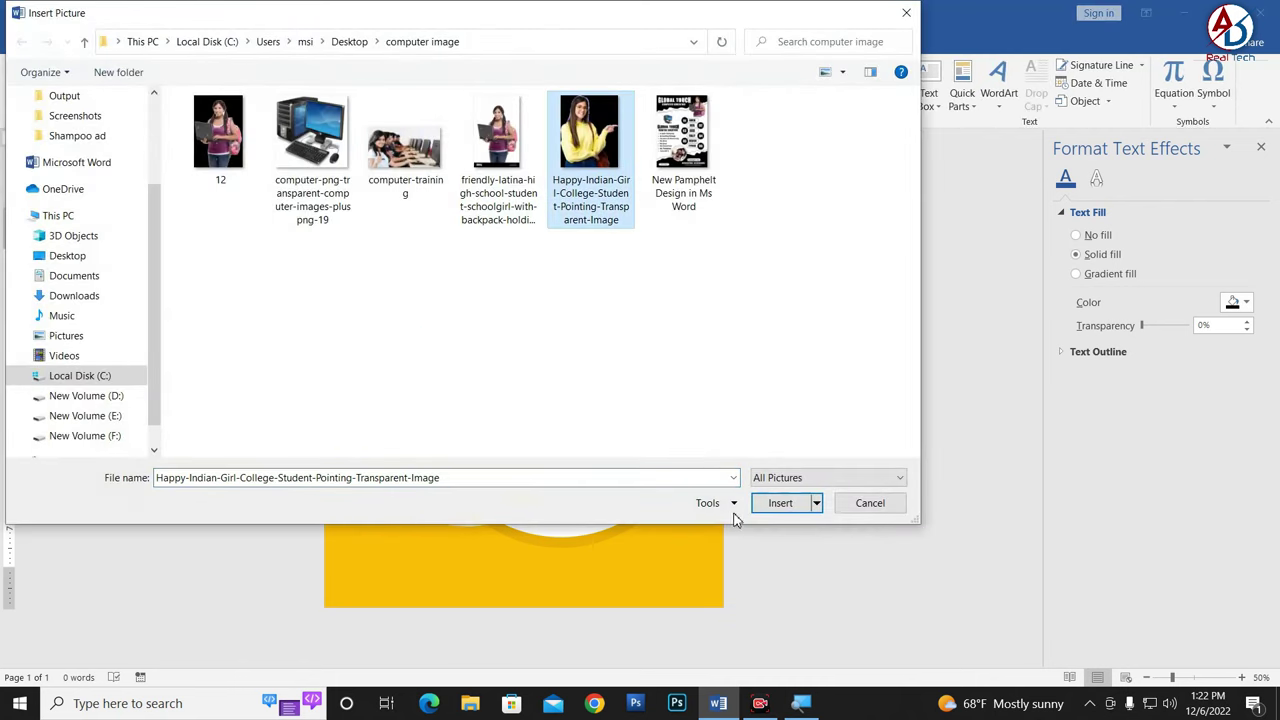
left_click(780, 503)
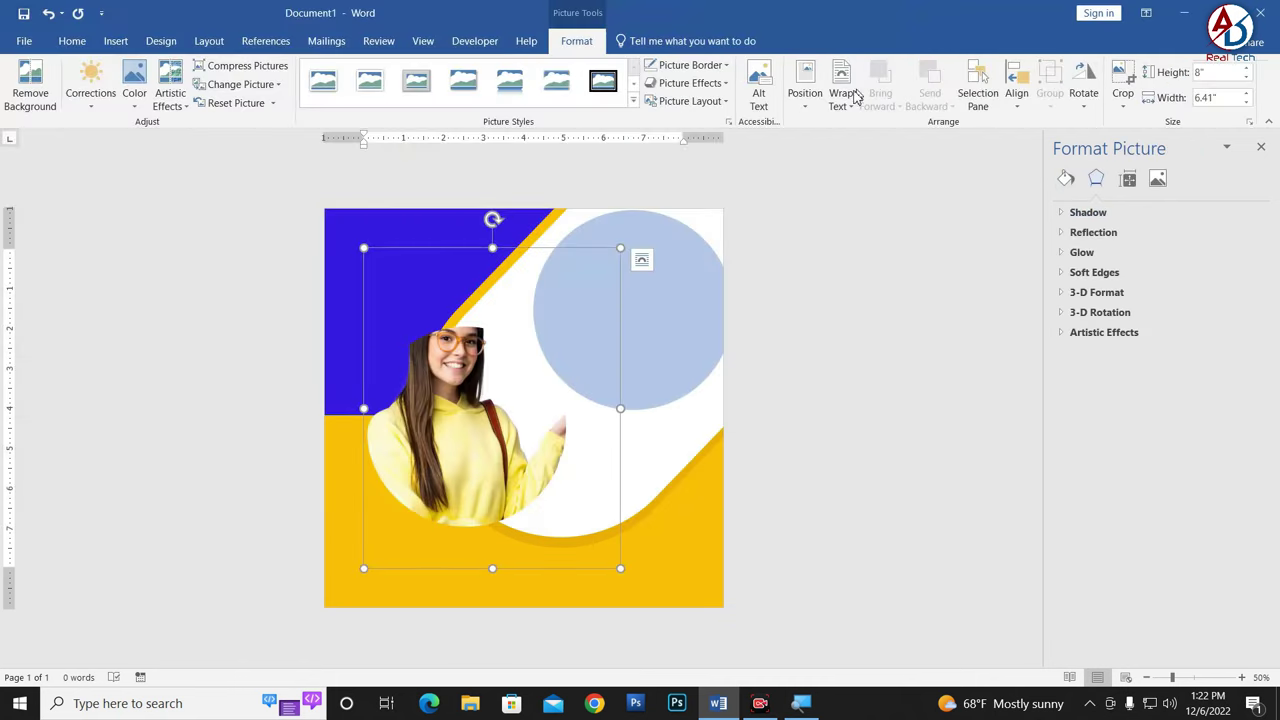
Step: Float the new photo in front of text and position and size it over the circle
left_click(840, 95)
left_click(860, 238)
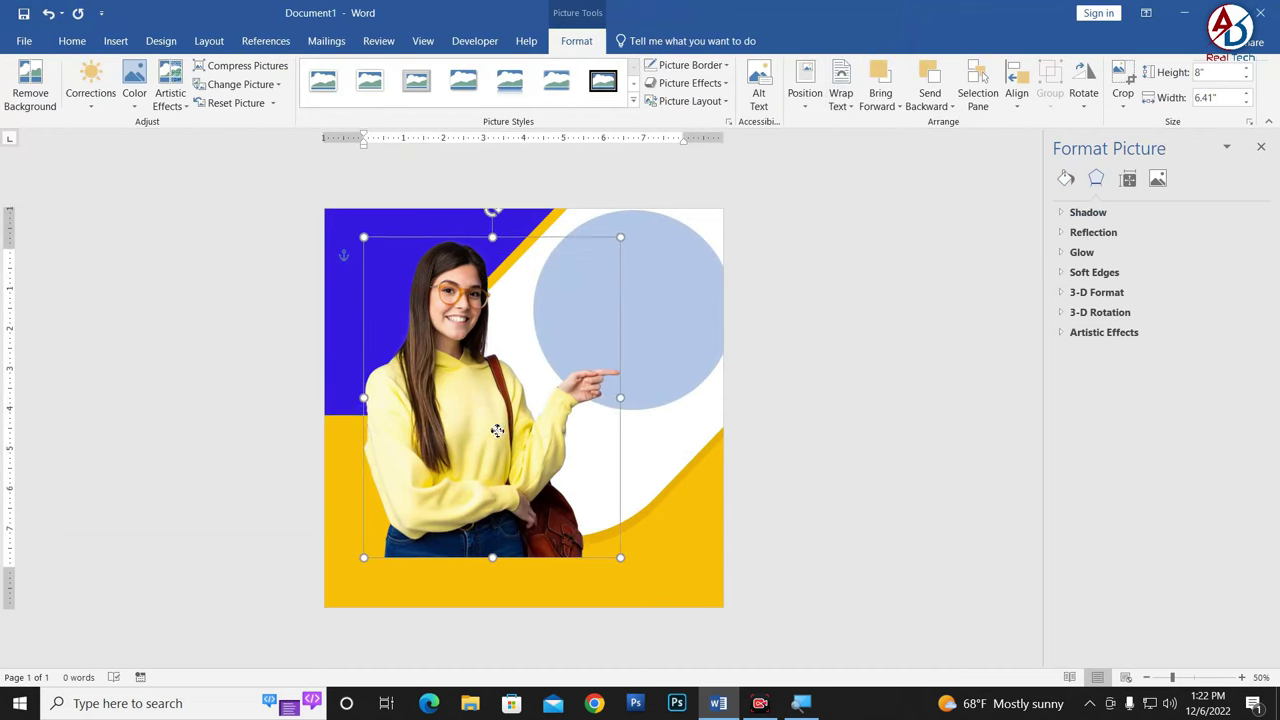
left_click_drag(497, 430, 502, 463)
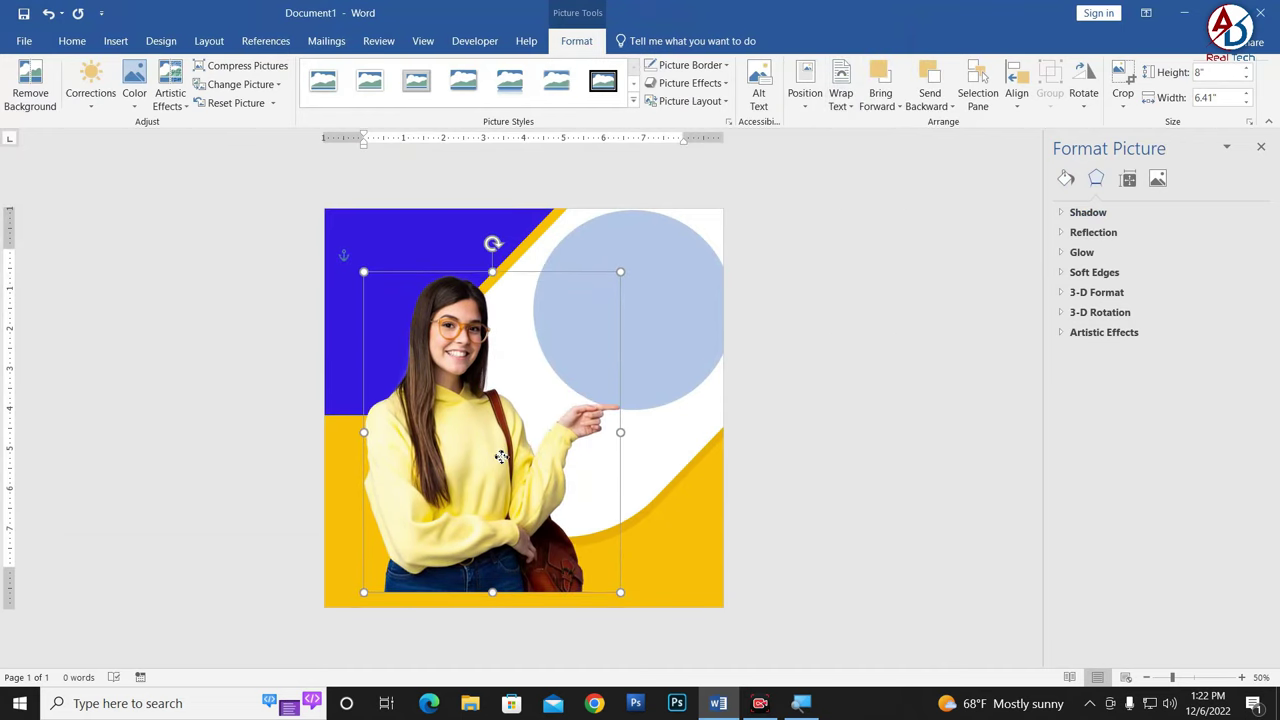
left_click_drag(543, 516, 542, 508)
left_click_drag(619, 274, 608, 303)
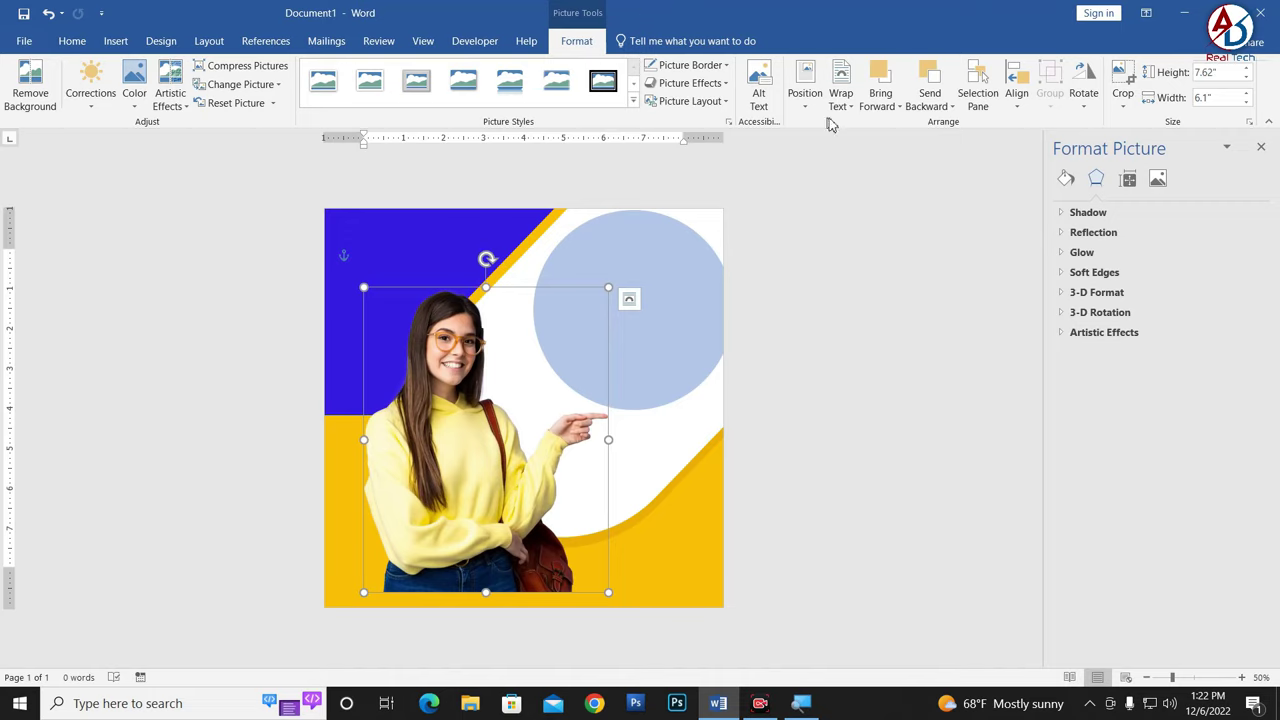
Step: Crop the bottom off the floating photo so her head rises above the circle
left_click(1122, 78)
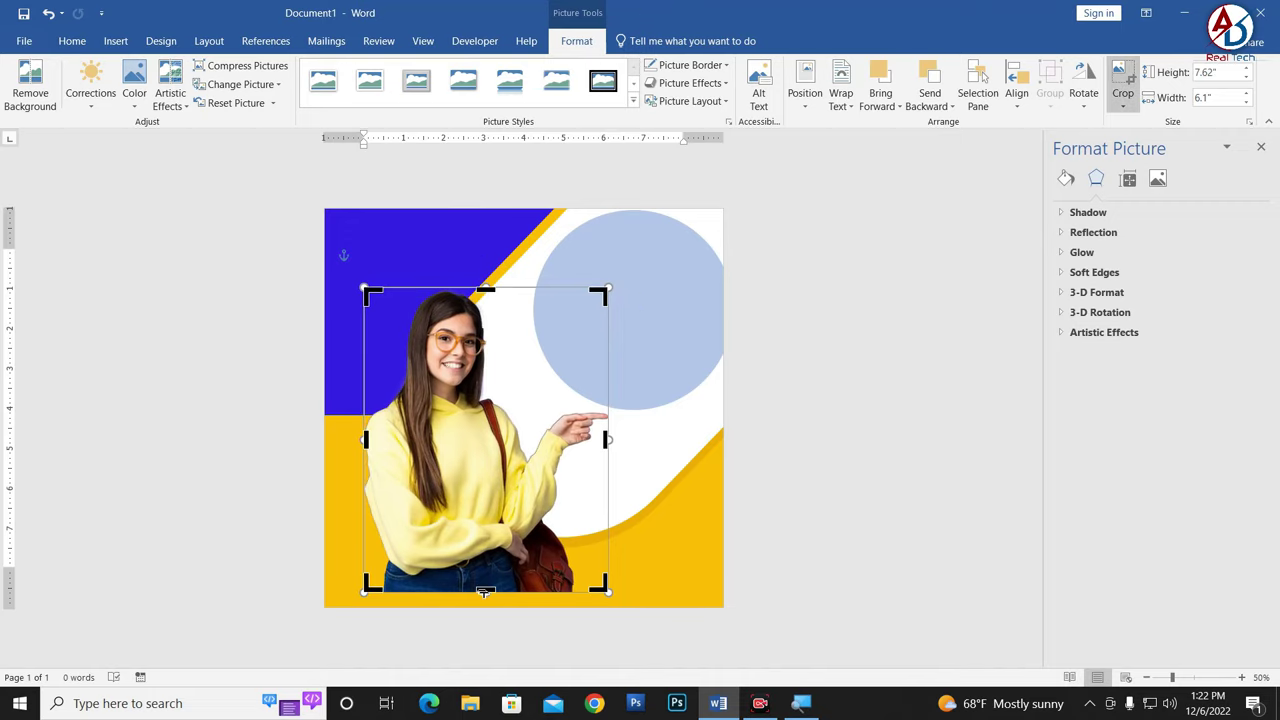
left_click_drag(484, 592, 484, 460)
left_click(624, 491)
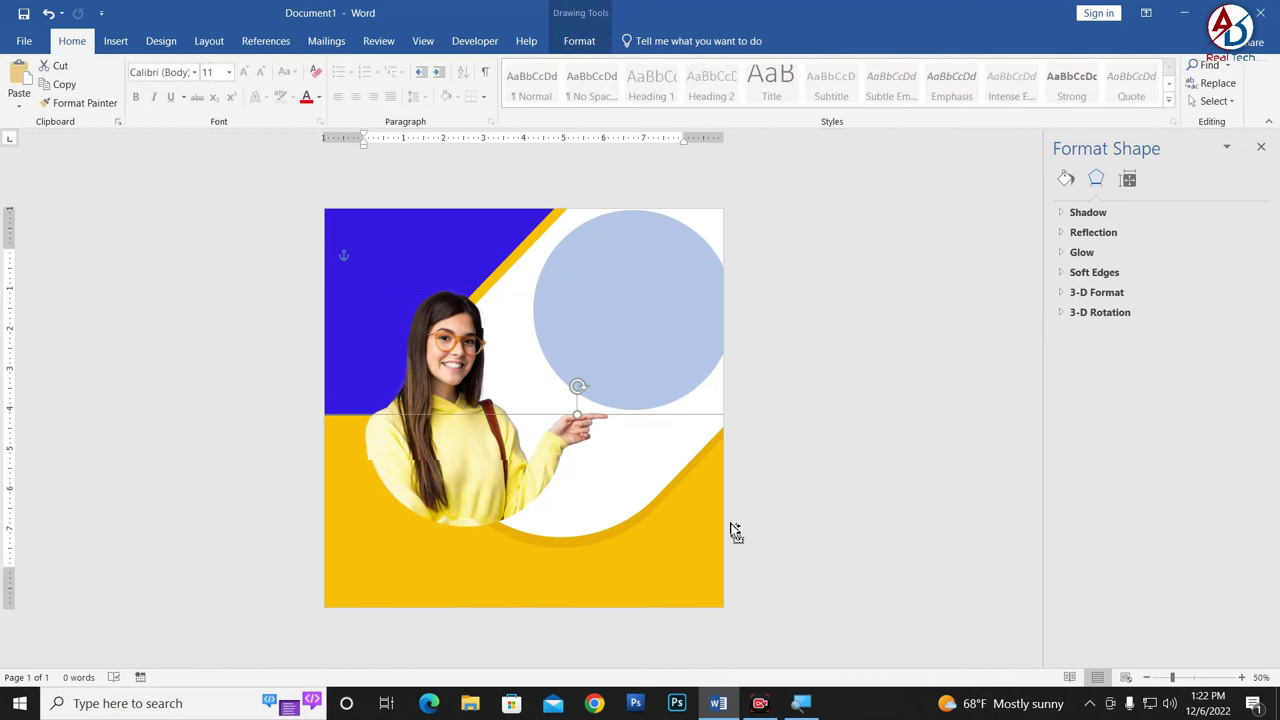
scroll(733, 530, "up", 3, "ctrl")
Step: Narrow the floating student photo slightly from its left side and nudge it left
left_click(291, 430)
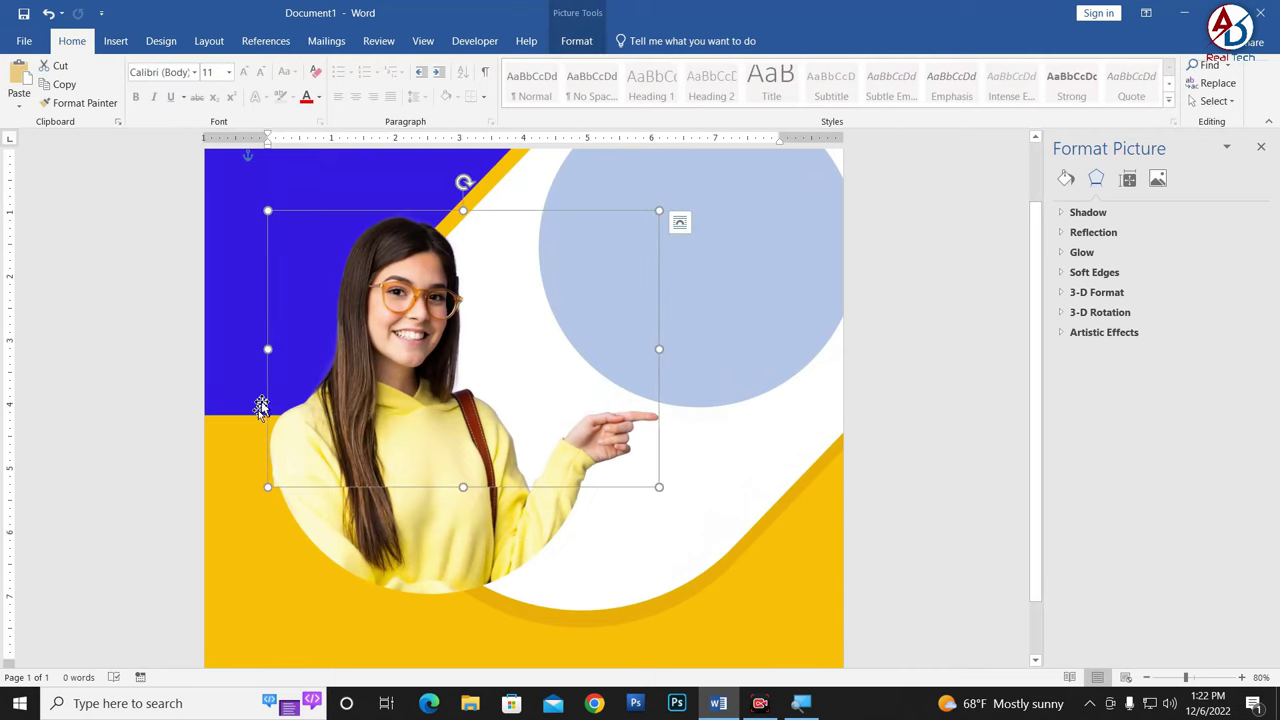
left_click_drag(272, 349, 274, 349)
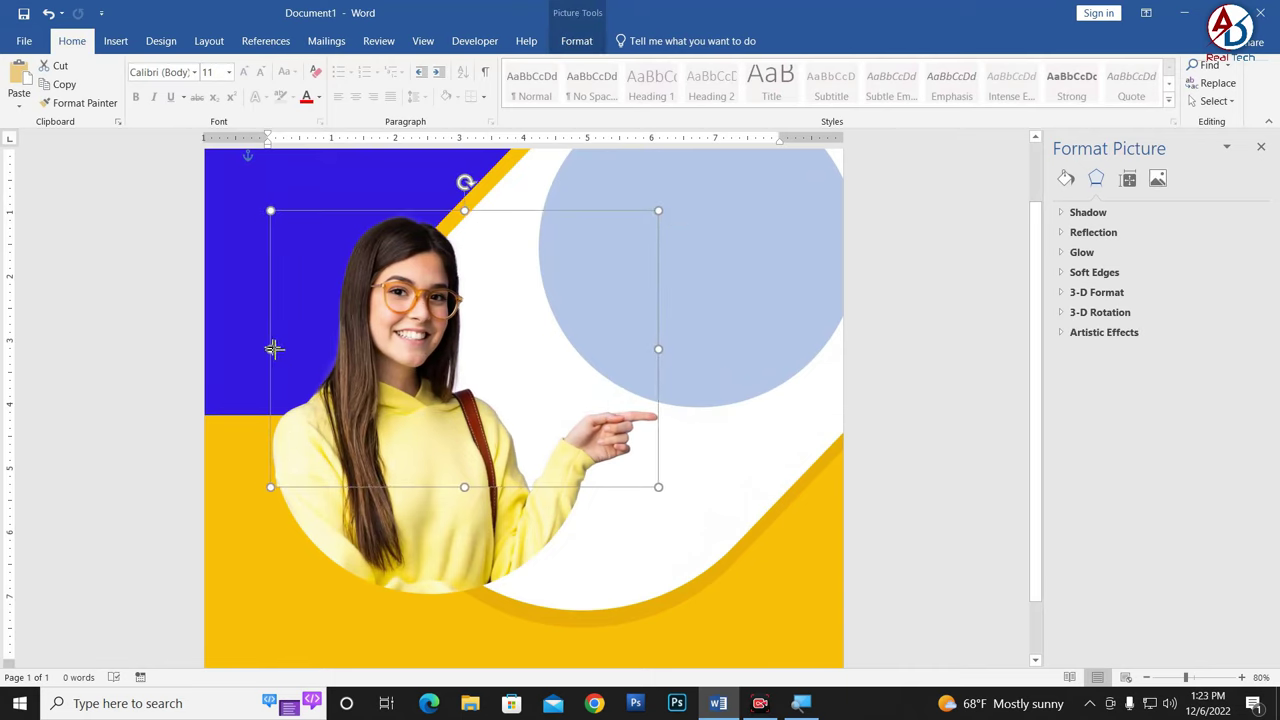
left_click_drag(274, 349, 276, 349)
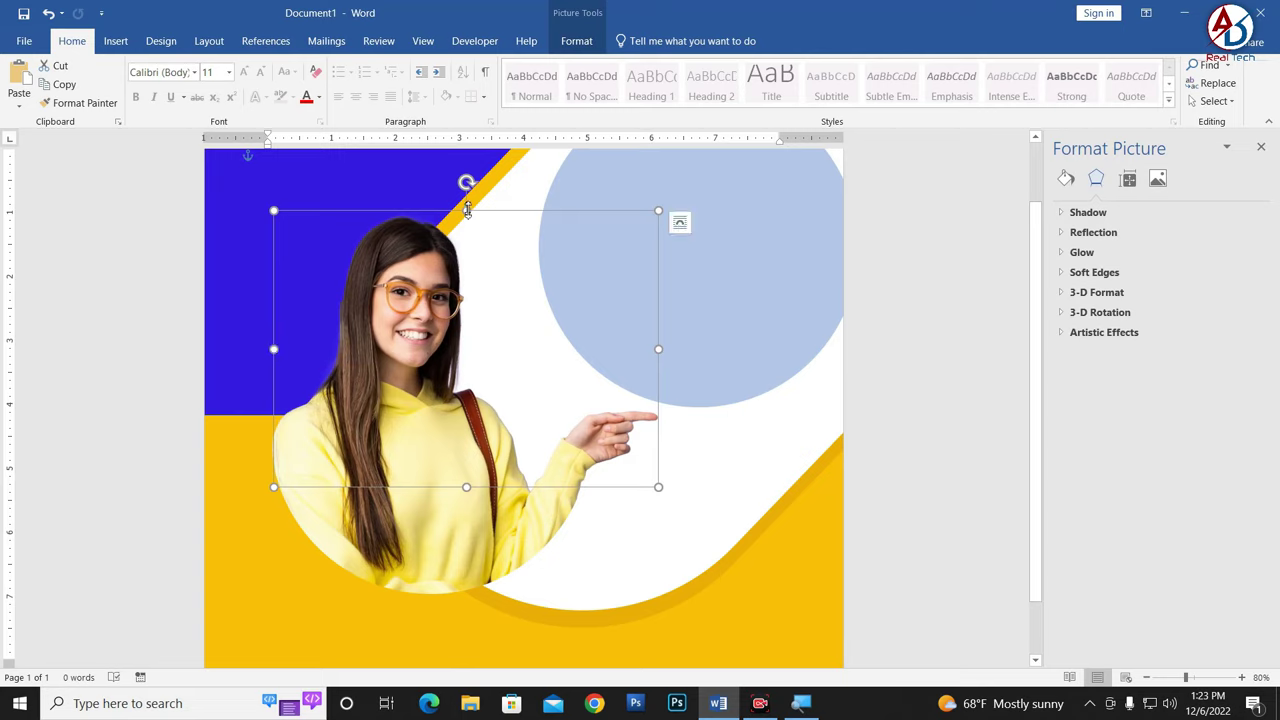
key("Left")
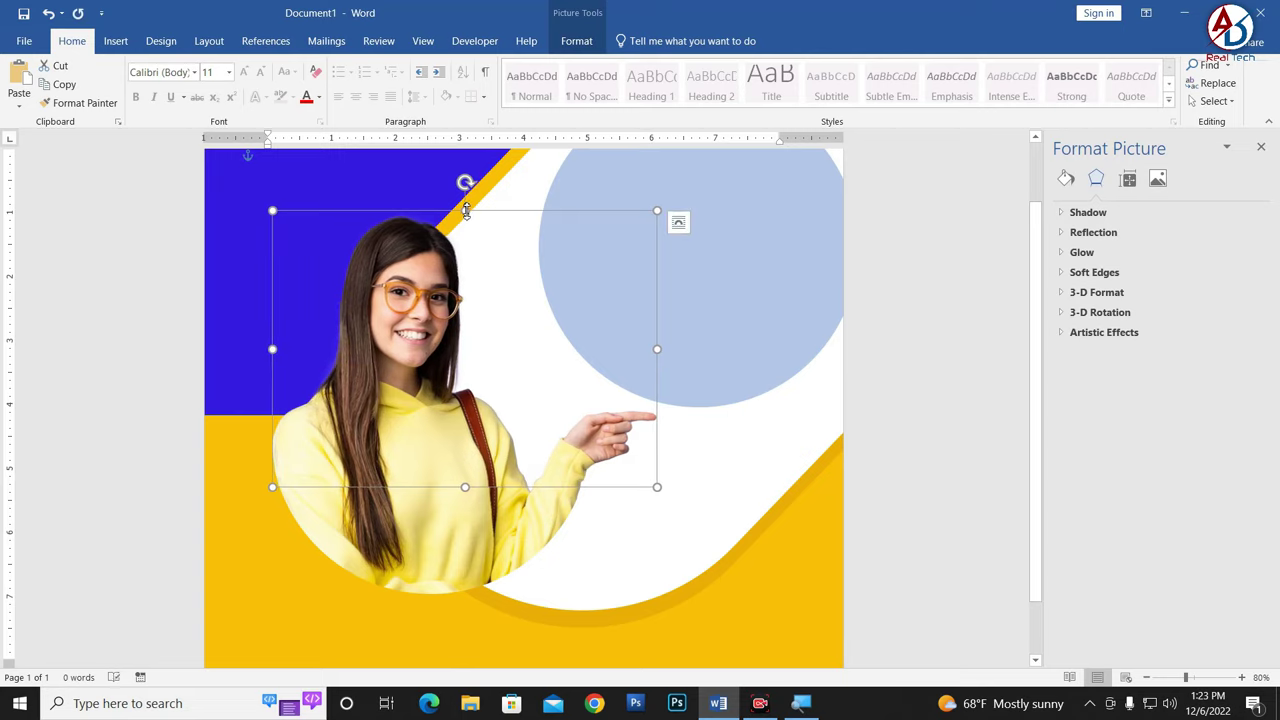
left_click(529, 480)
Step: Move the light-blue circle down-left so it sits over the student photo
scroll(486, 443, "down", 4, "ctrl")
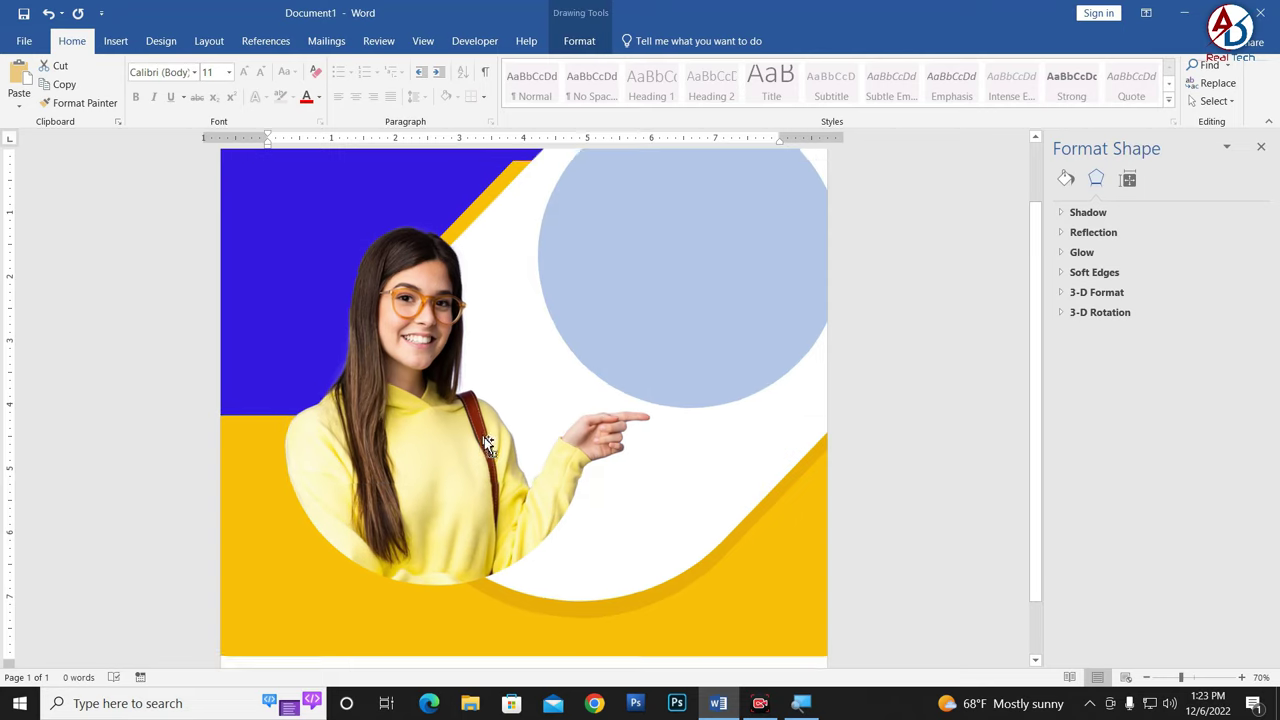
left_click(516, 413)
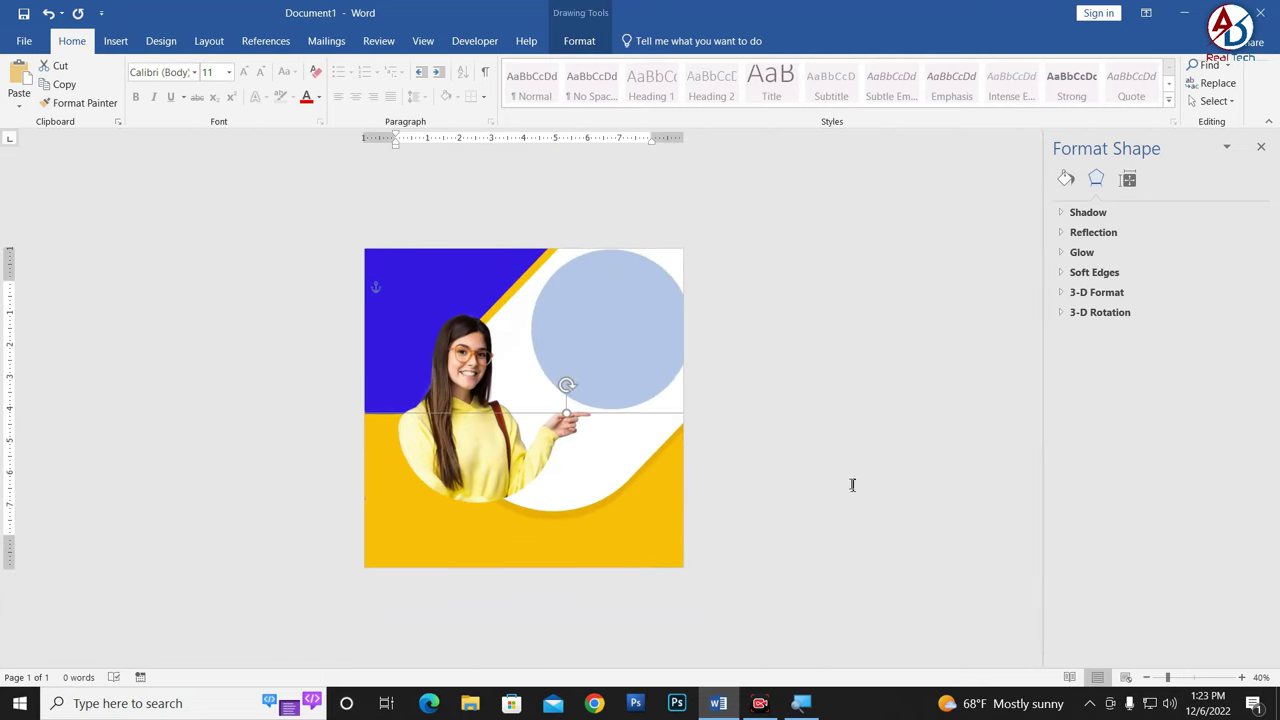
left_click(571, 294)
left_click_drag(610, 319, 474, 412)
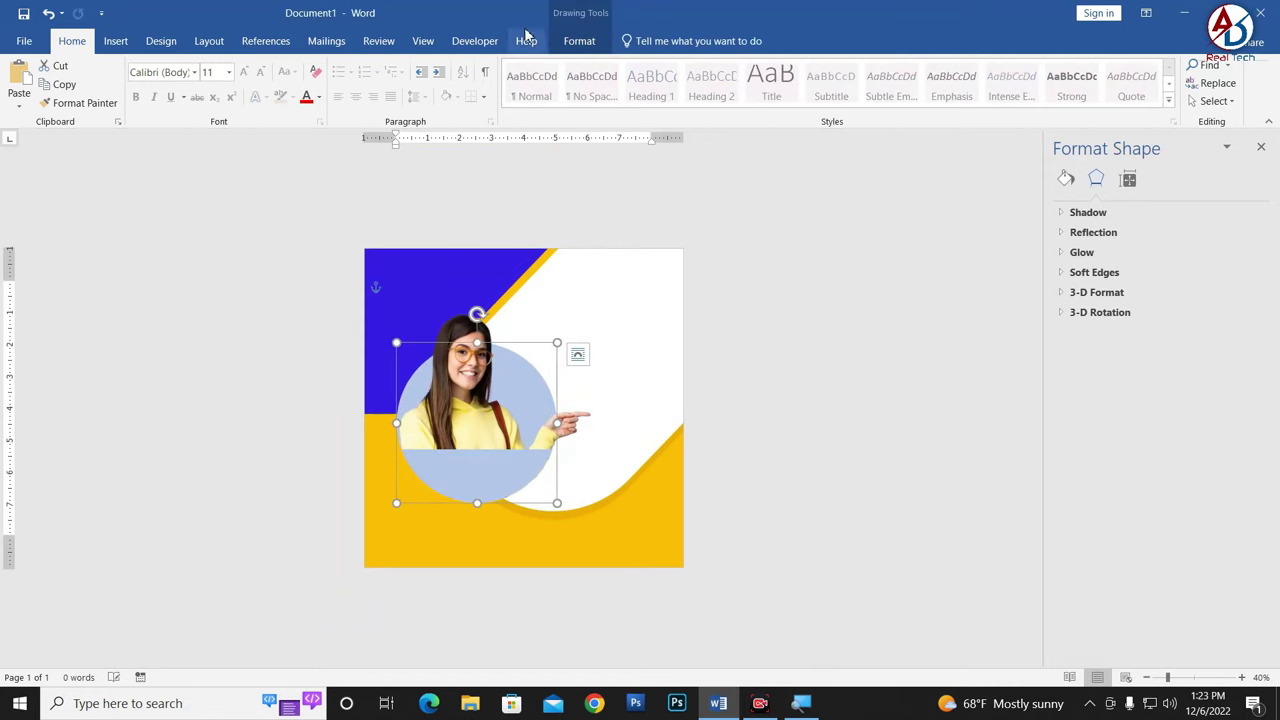
Step: Send the light-blue circle backward until it sits behind the student photo
left_click(579, 41)
left_click(997, 65)
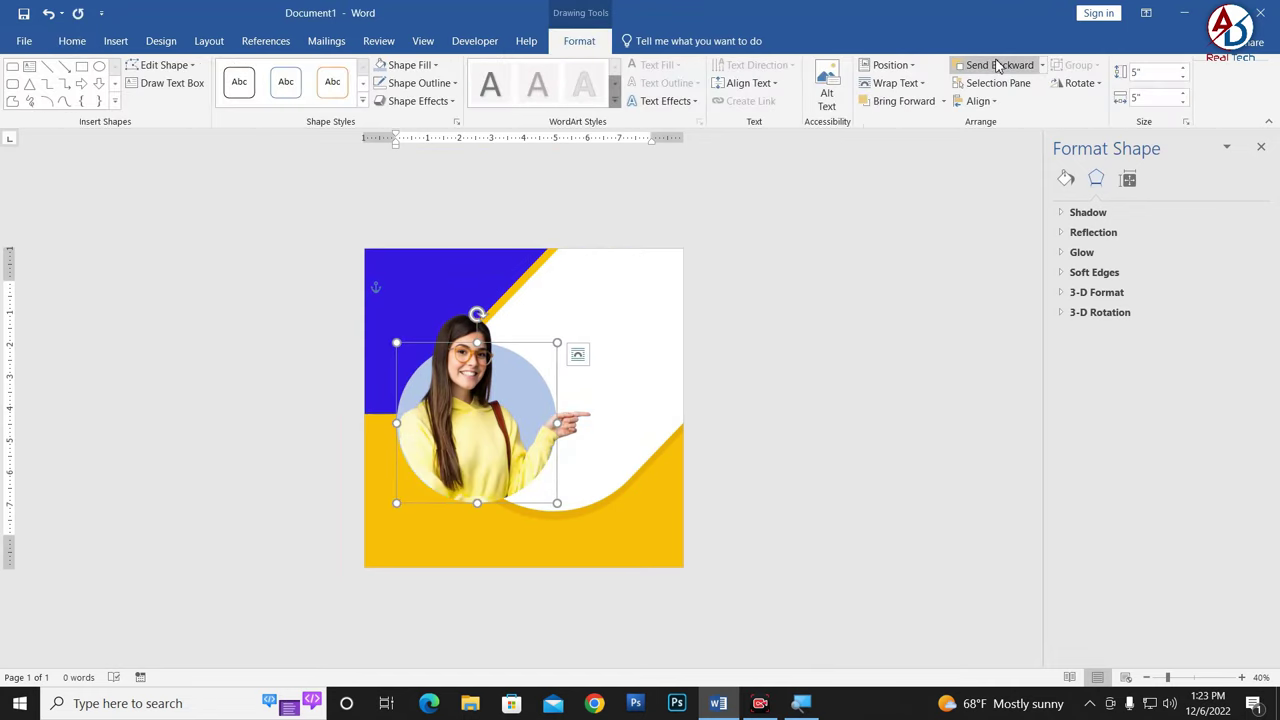
left_click(877, 394)
scroll(484, 458, "up", 1, "ctrl")
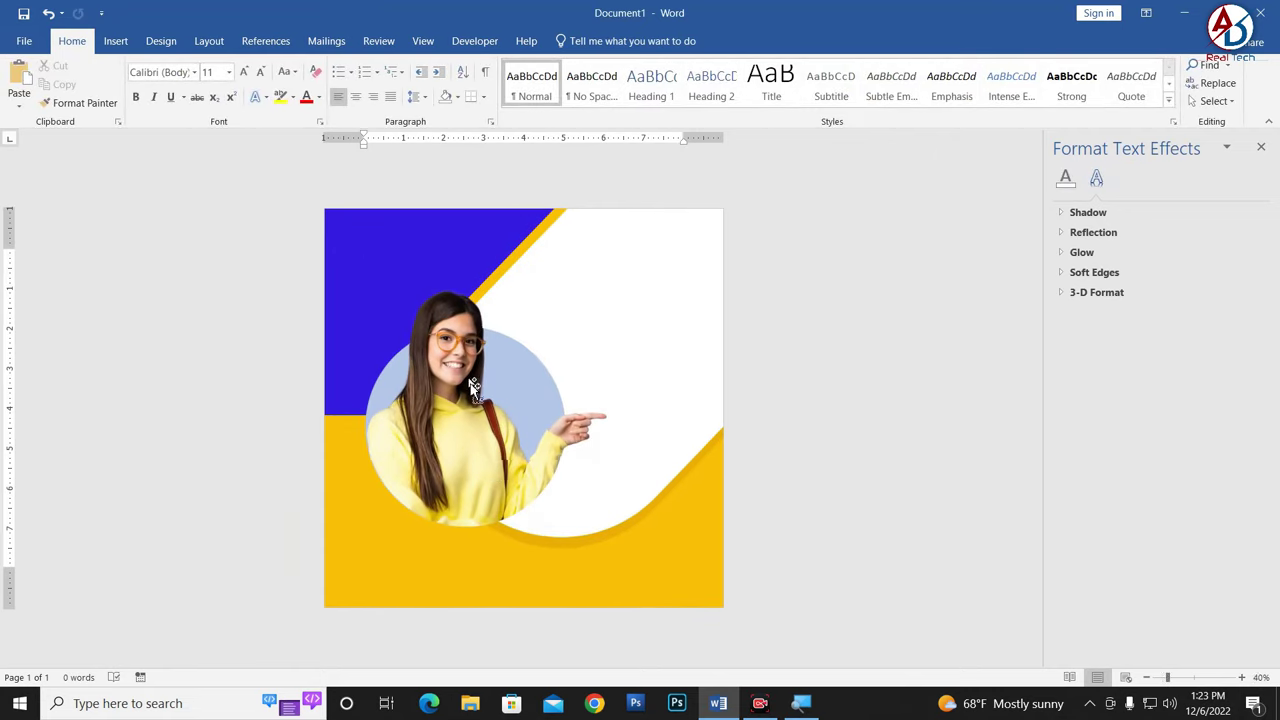
scroll(471, 405, "down", 3, "ctrl")
scroll(451, 289, "up", 2, "ctrl")
scroll(451, 289, "up", 2, "ctrl")
scroll(451, 289, "up", 1, "ctrl")
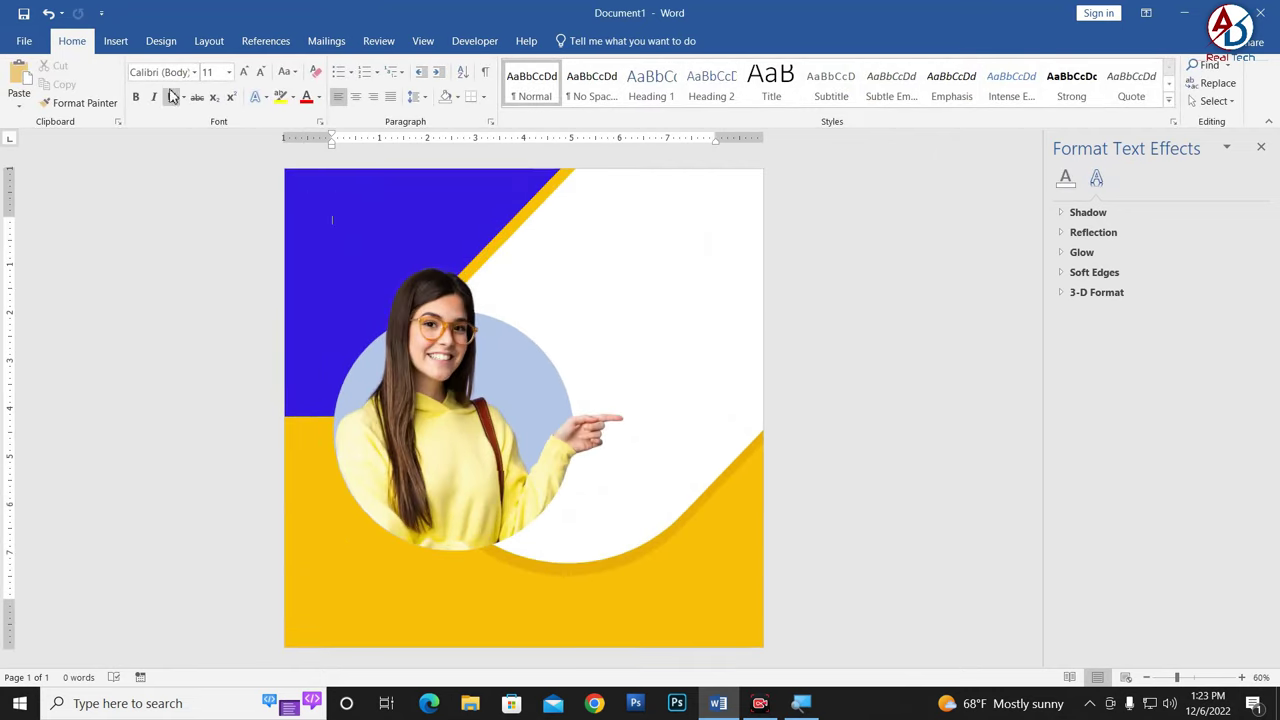
left_click(115, 41)
Step: Draw a large 5.39-inch oval circle over the student photo
left_click(240, 85)
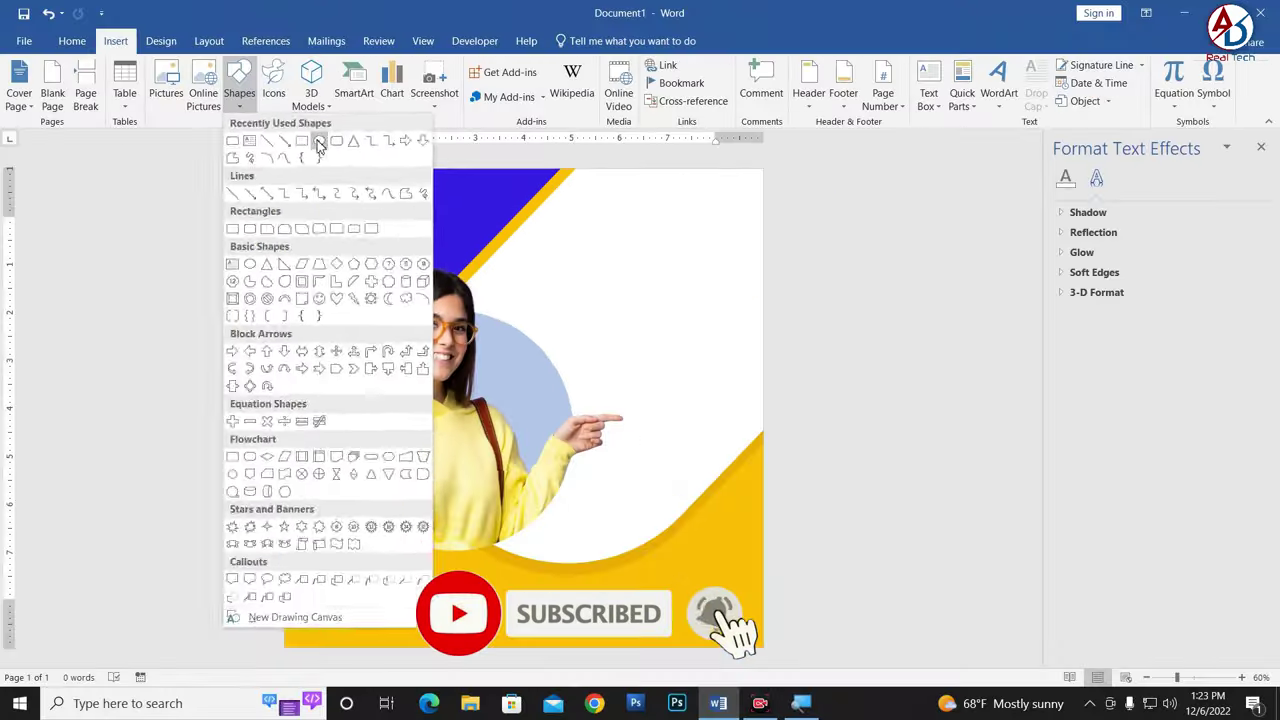
left_click(321, 145)
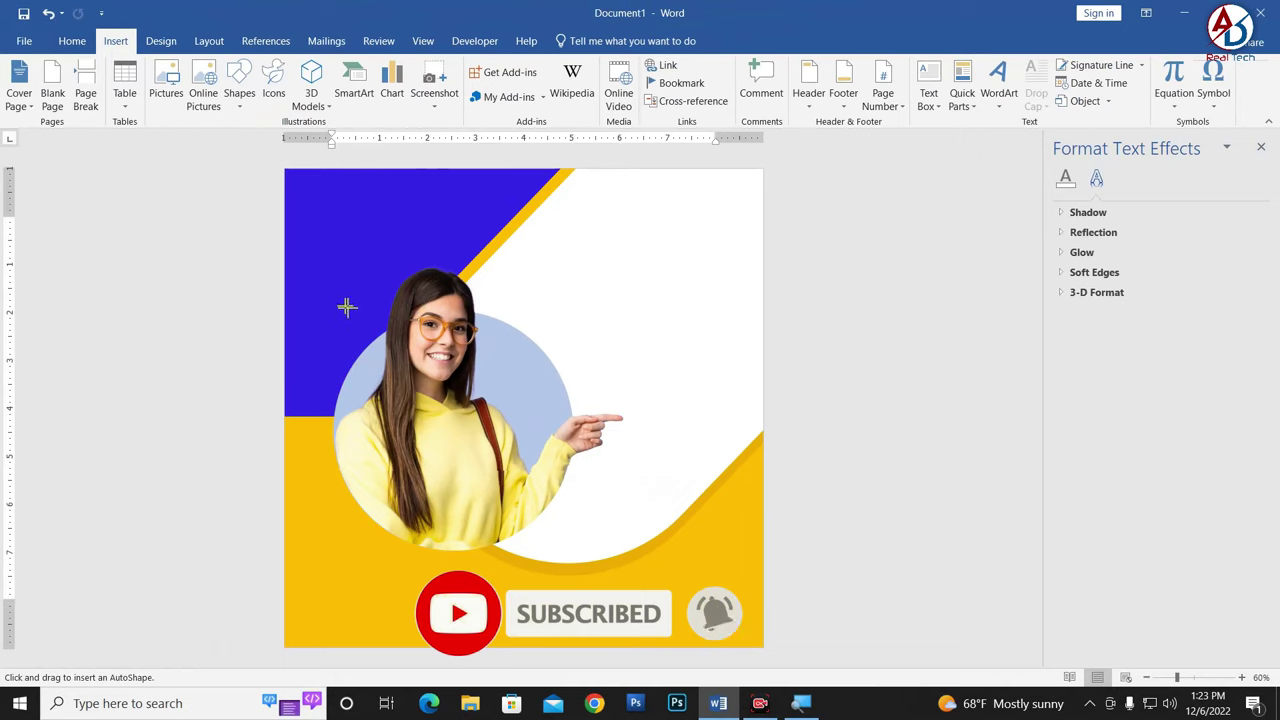
left_click_drag(346, 307, 546, 559)
left_click_drag(514, 500, 503, 498)
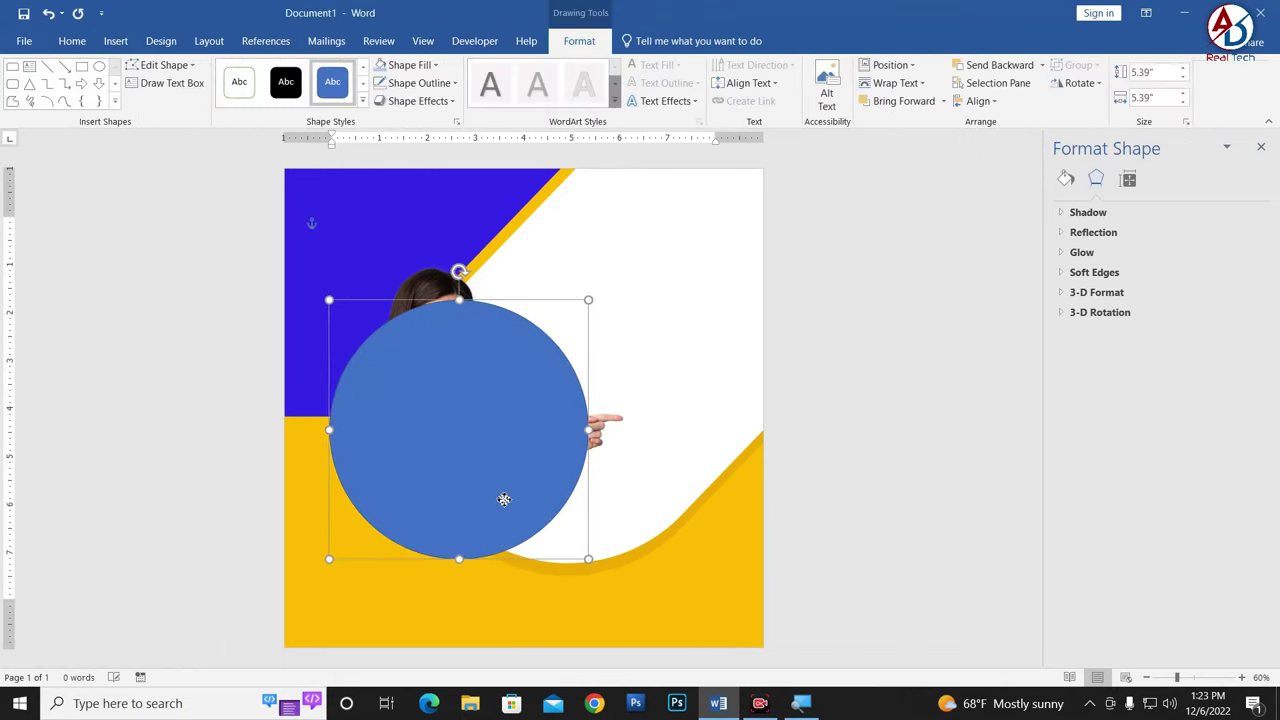
Step: Make the new circle white with no outline and send it behind the light-blue circle
left_click(418, 83)
left_click(395, 257)
left_click(410, 65)
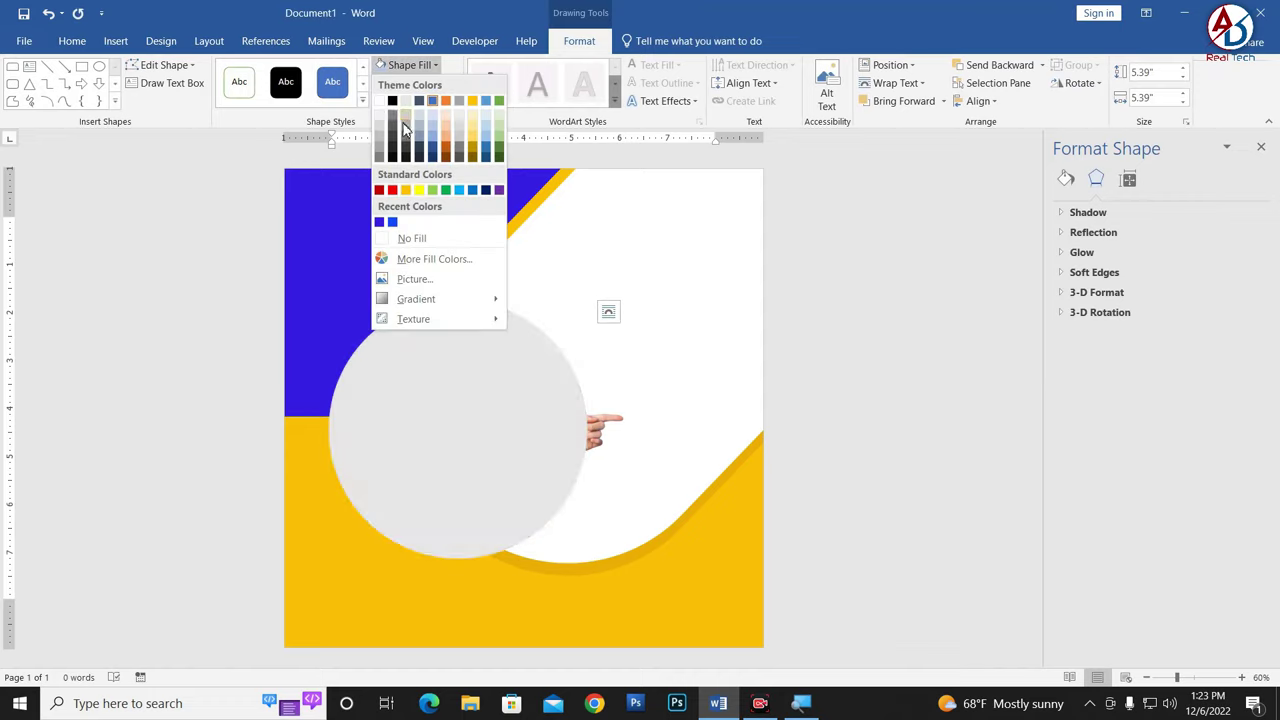
left_click(384, 101)
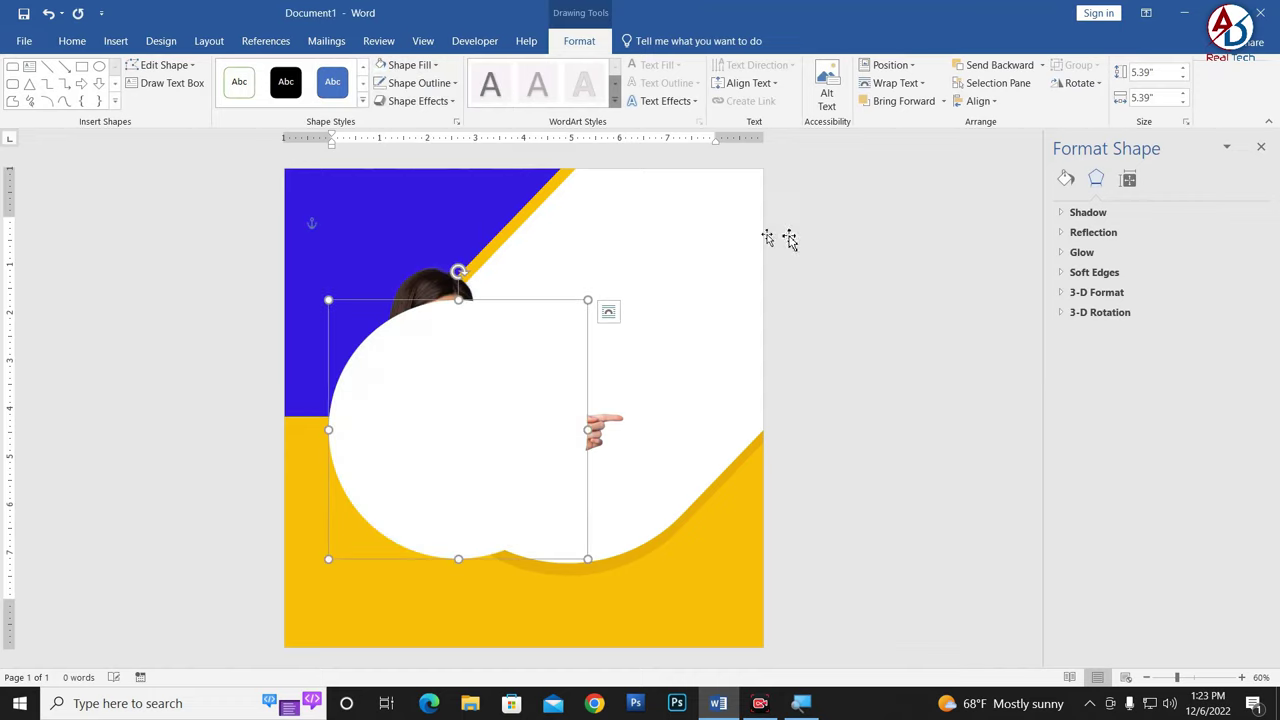
left_click(1006, 66)
left_click(1006, 66)
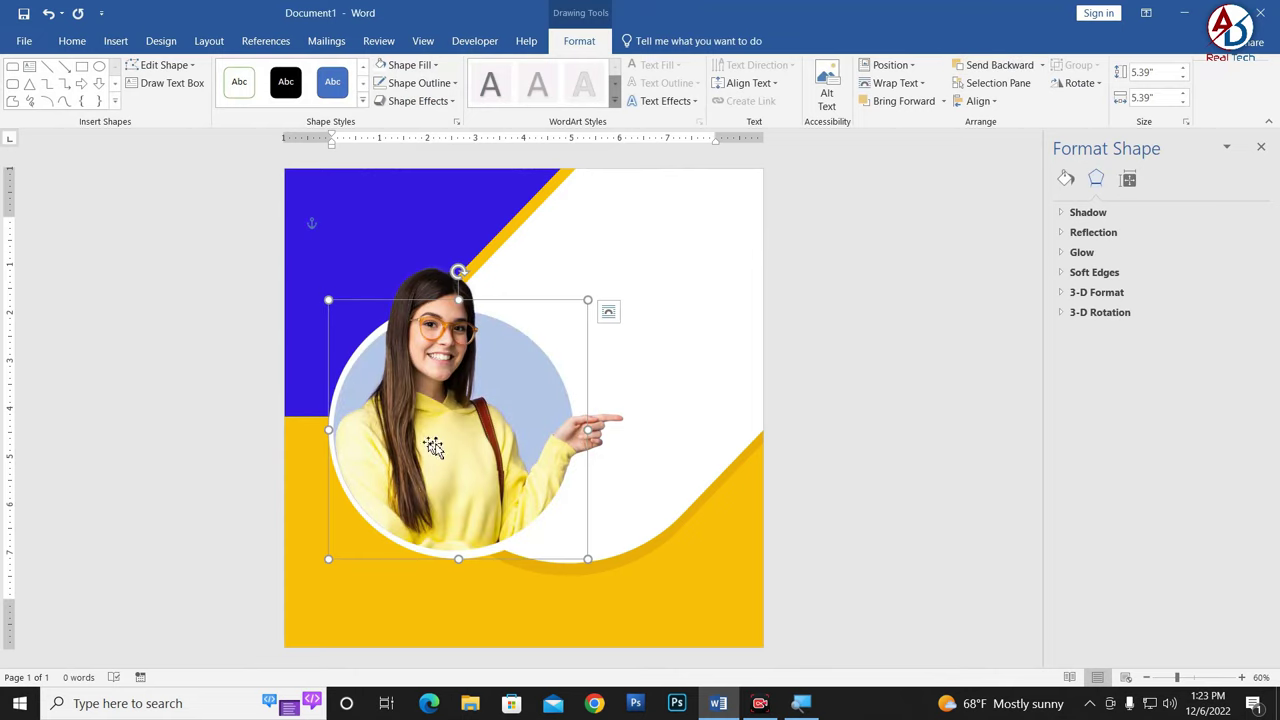
left_click_drag(432, 455, 421, 452)
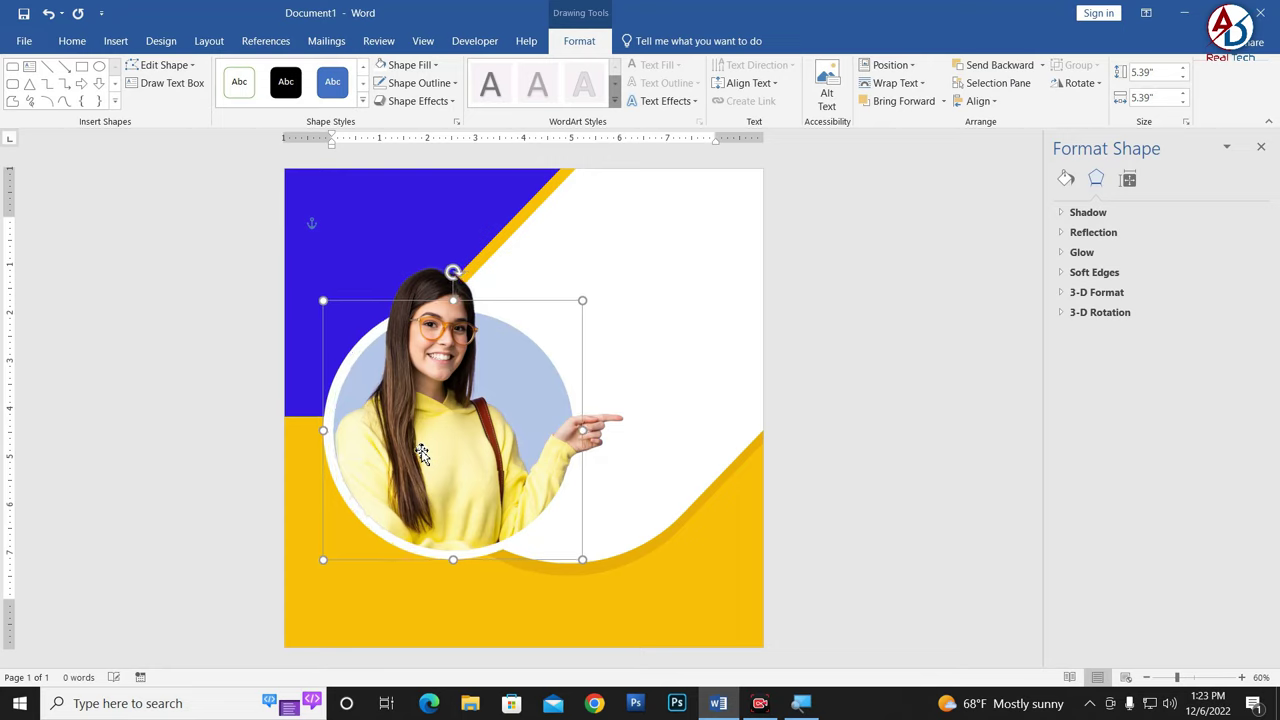
left_click_drag(421, 452, 419, 453)
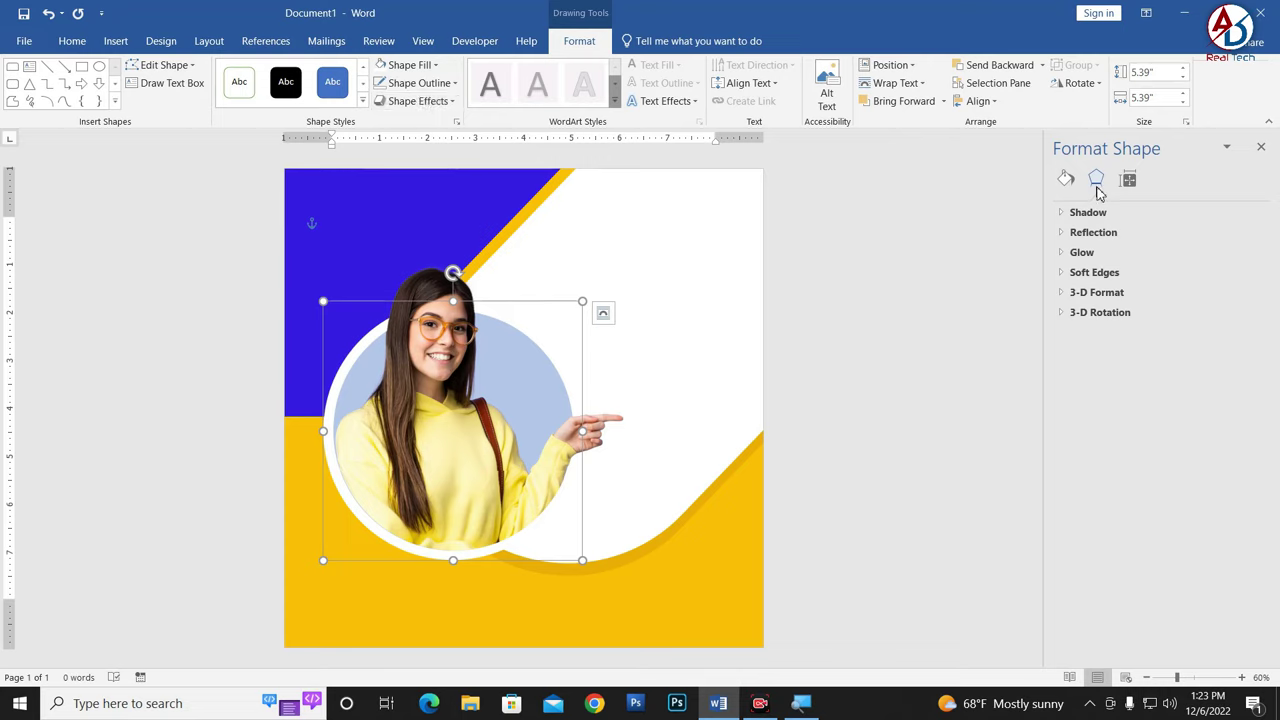
Step: Give the white circle an outer shadow with 75% transparency, 106% size and 18 pt blur
left_click(1061, 213)
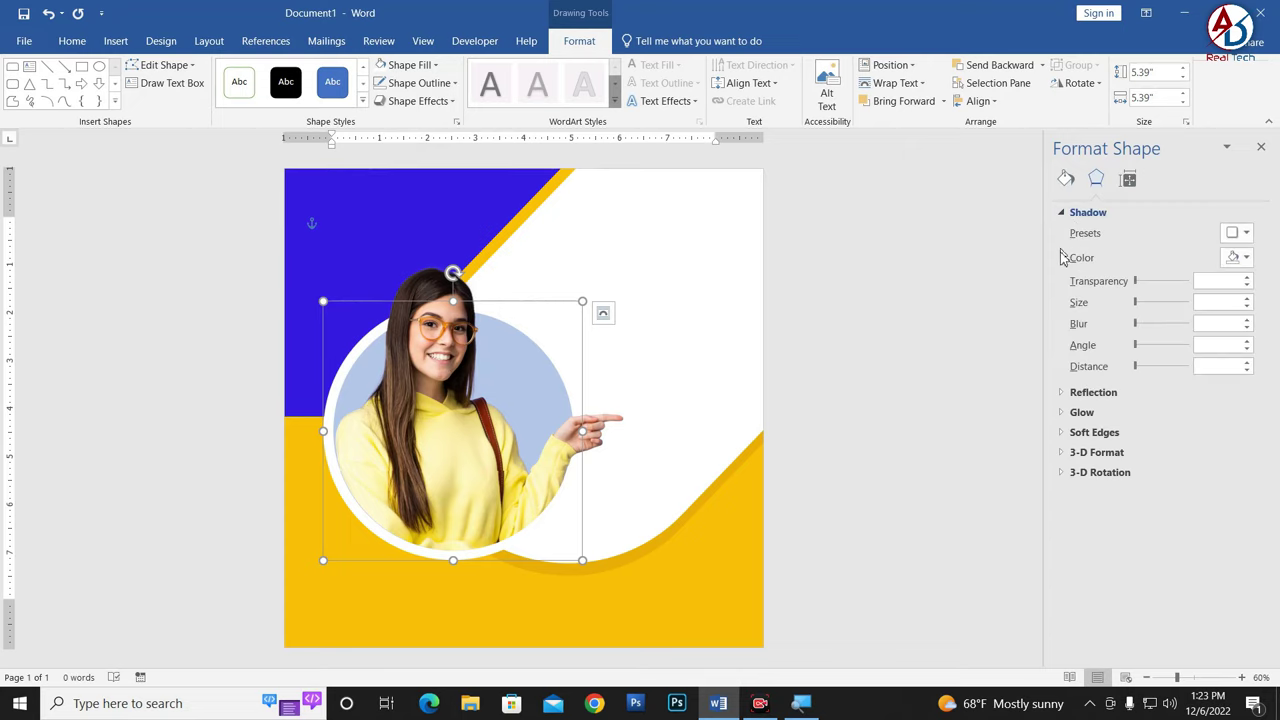
left_click(1240, 233)
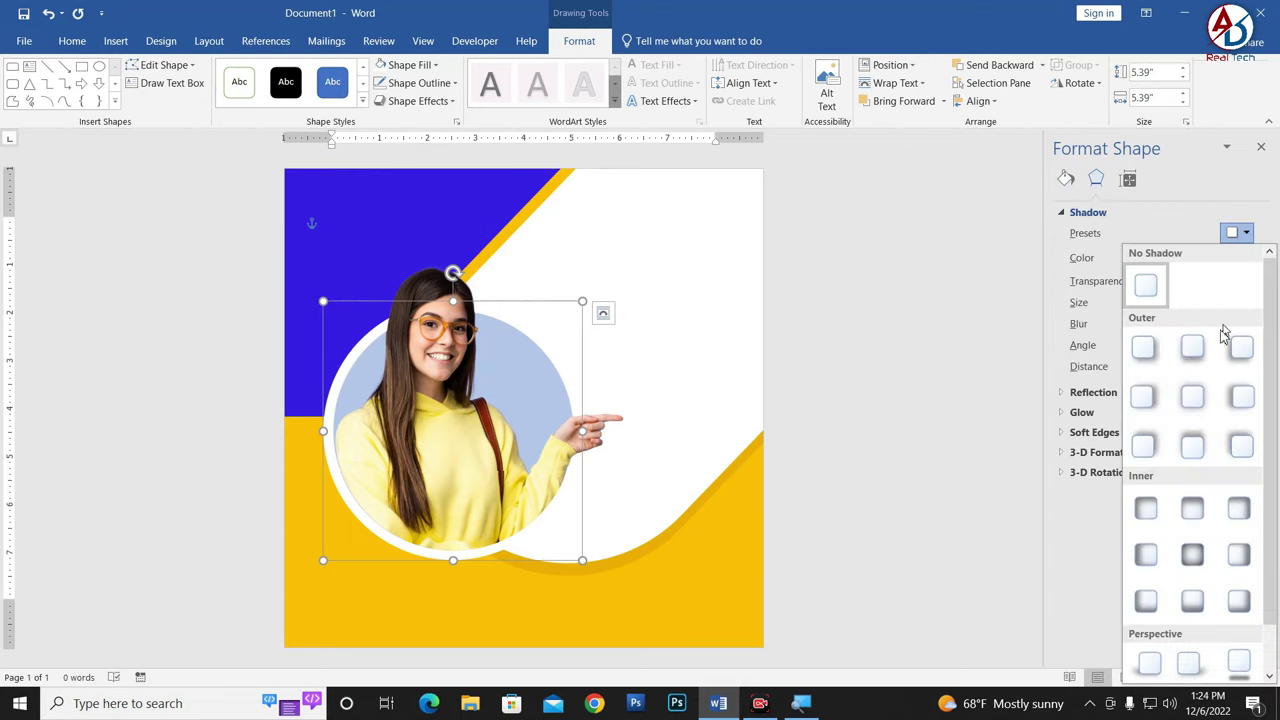
left_click(1190, 412)
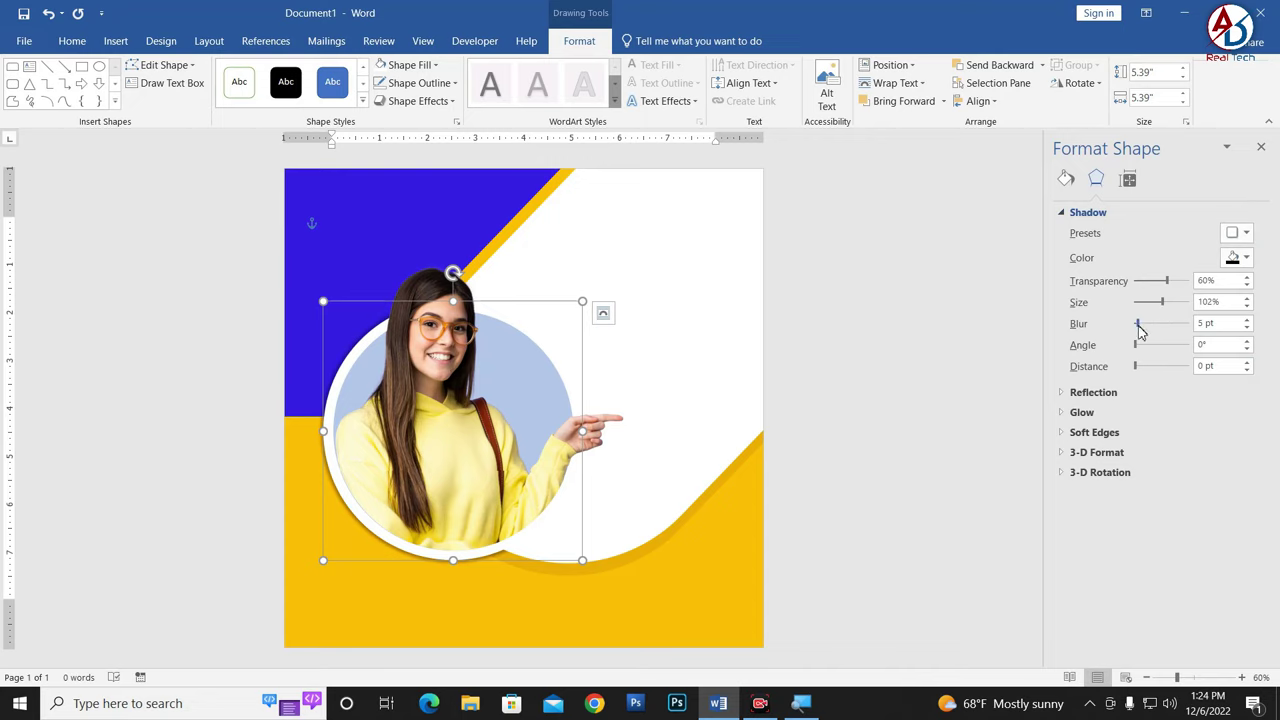
mouse_move(1141, 330)
left_mouse_down()
mouse_move(1159, 335)
mouse_move(1163, 313)
left_mouse_up()
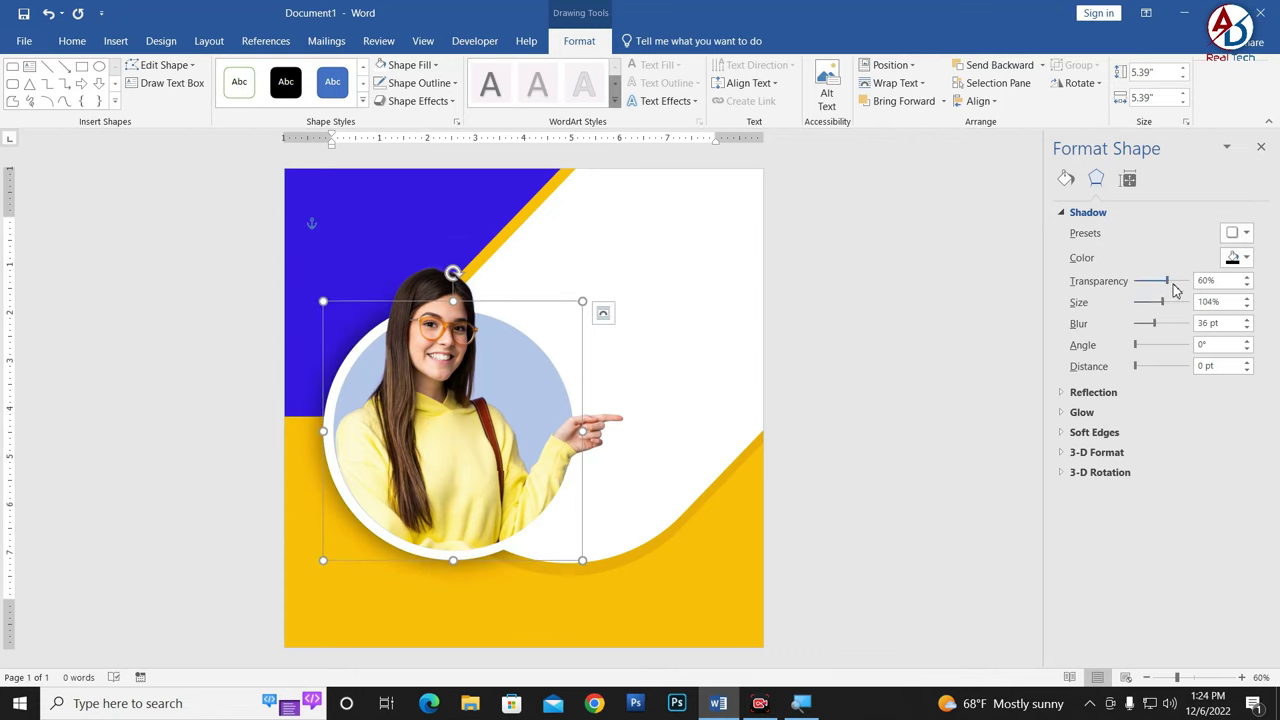
left_click(1242, 235)
left_click(1193, 398)
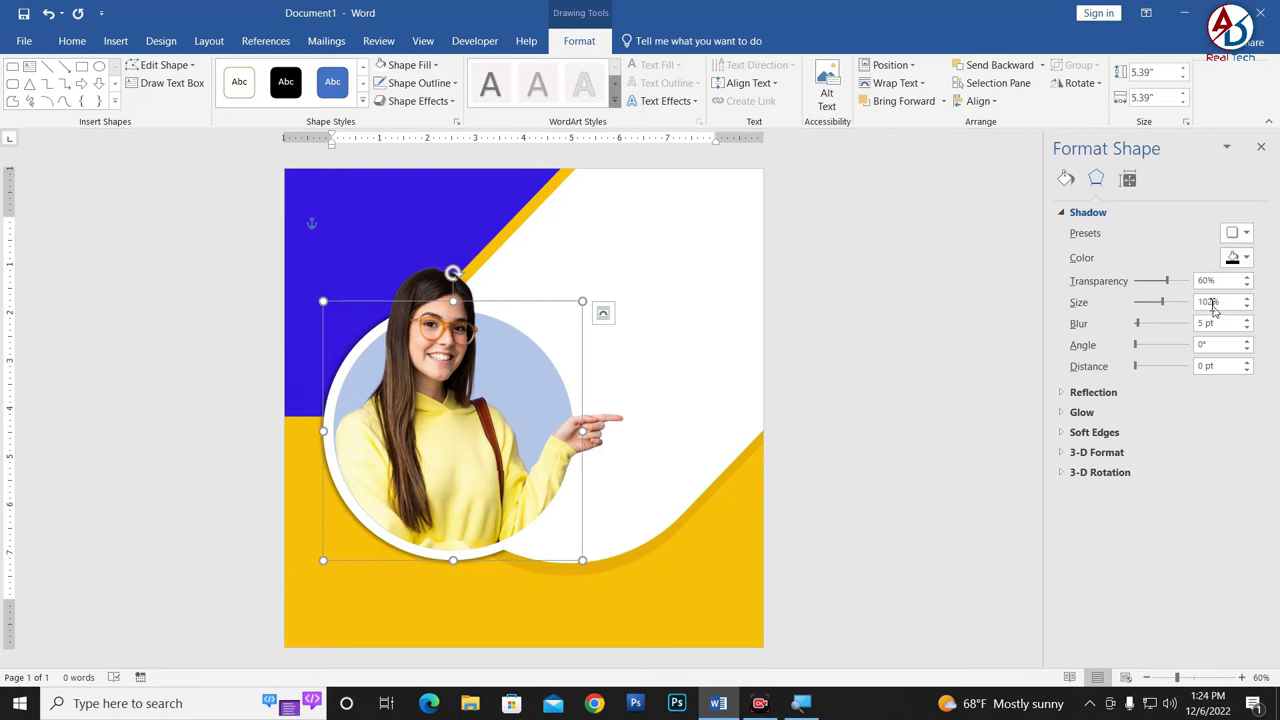
left_click_drag(1165, 309, 1168, 310)
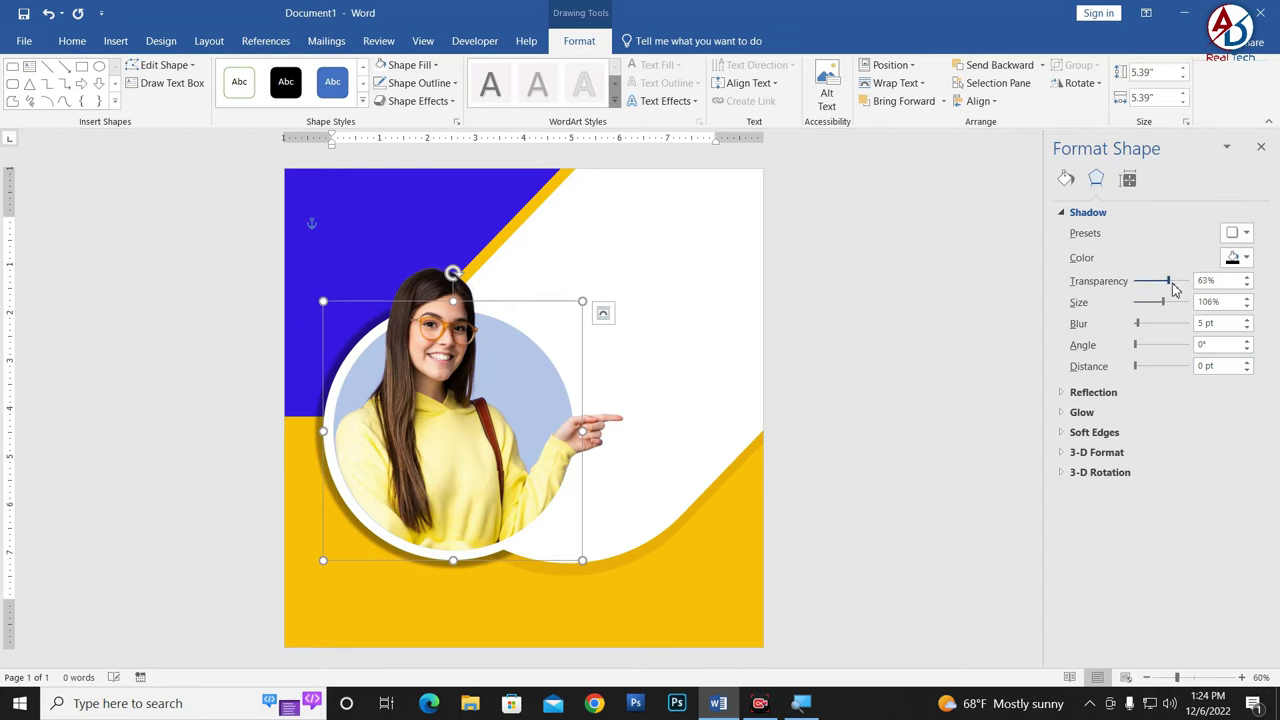
left_click_drag(1174, 289, 1176, 289)
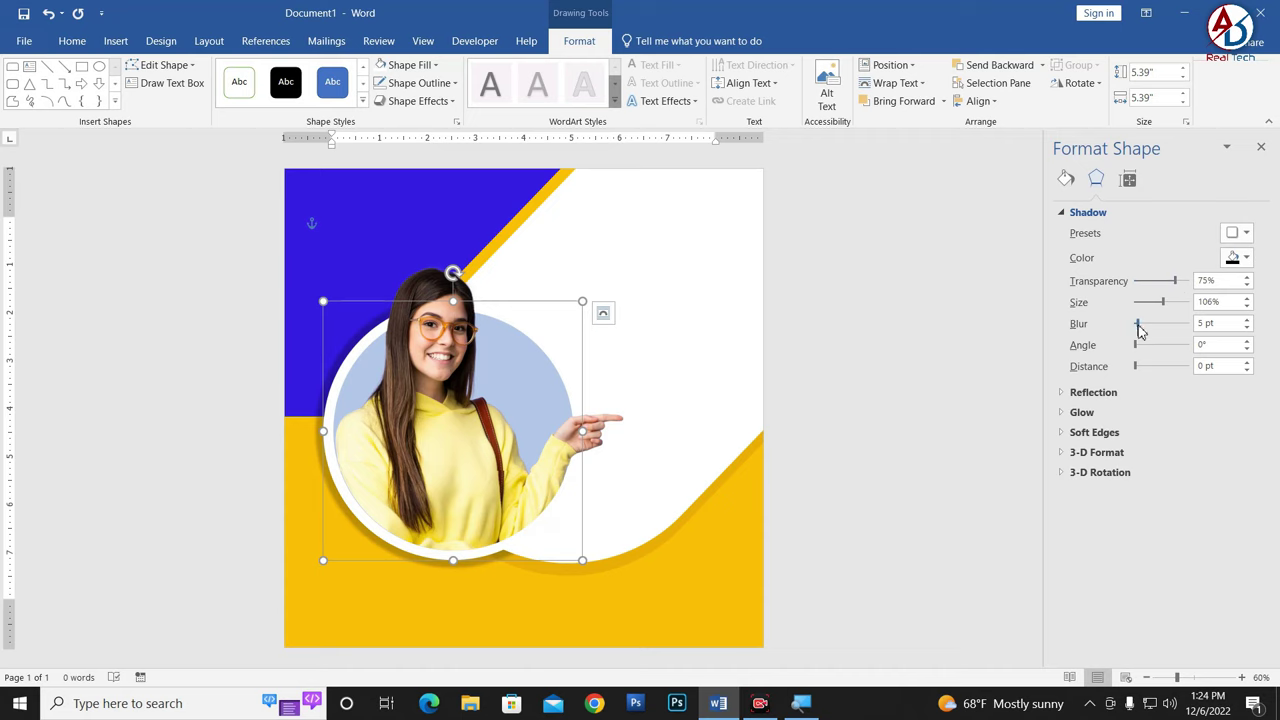
left_click_drag(1139, 327, 1148, 327)
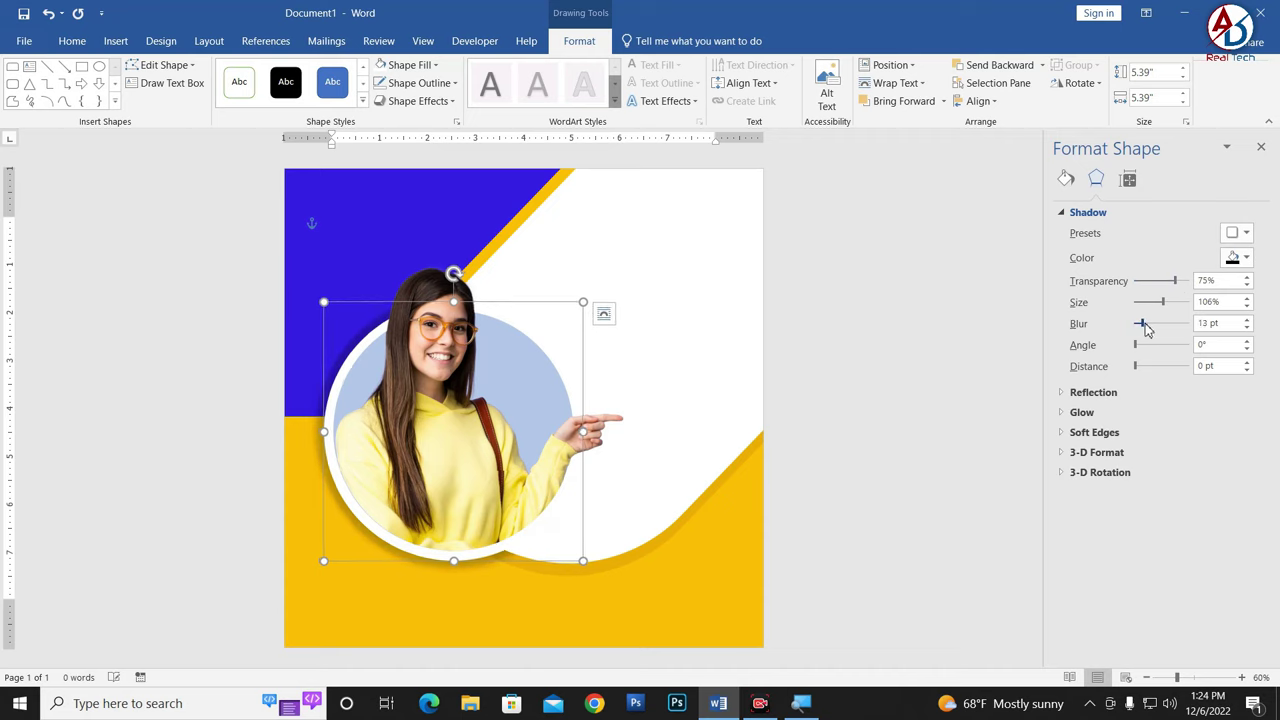
left_click(916, 495)
scroll(589, 486, "down", 5, "ctrl")
scroll(441, 432, "up", 6, "ctrl")
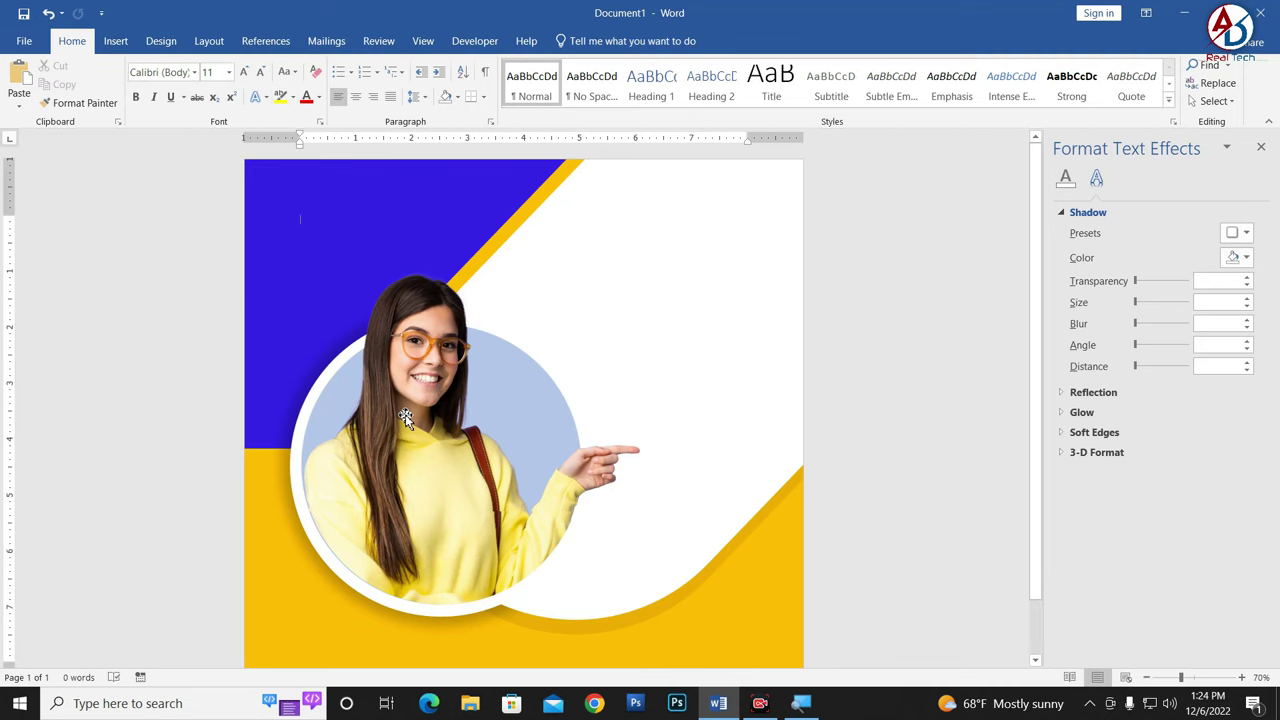
Step: Select the student photo and its three circles and group them into one object
left_click(372, 438)
left_click(405, 564, "shift")
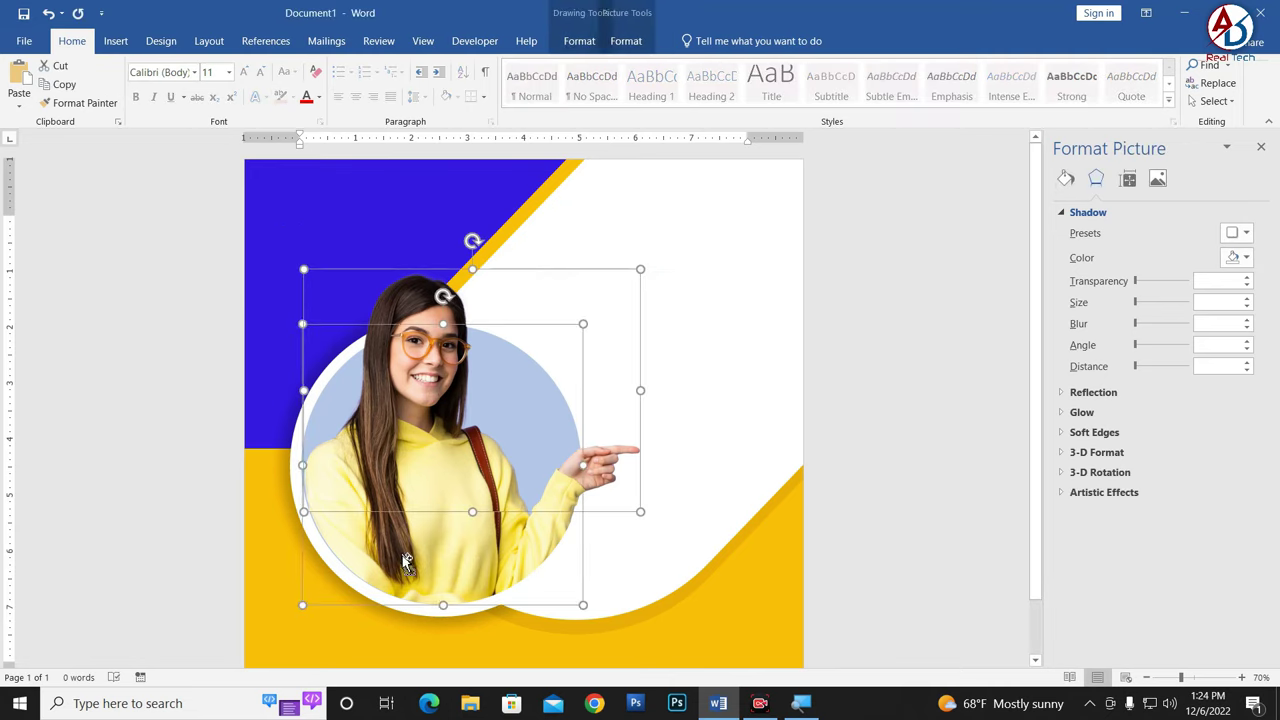
left_click(333, 556, "shift")
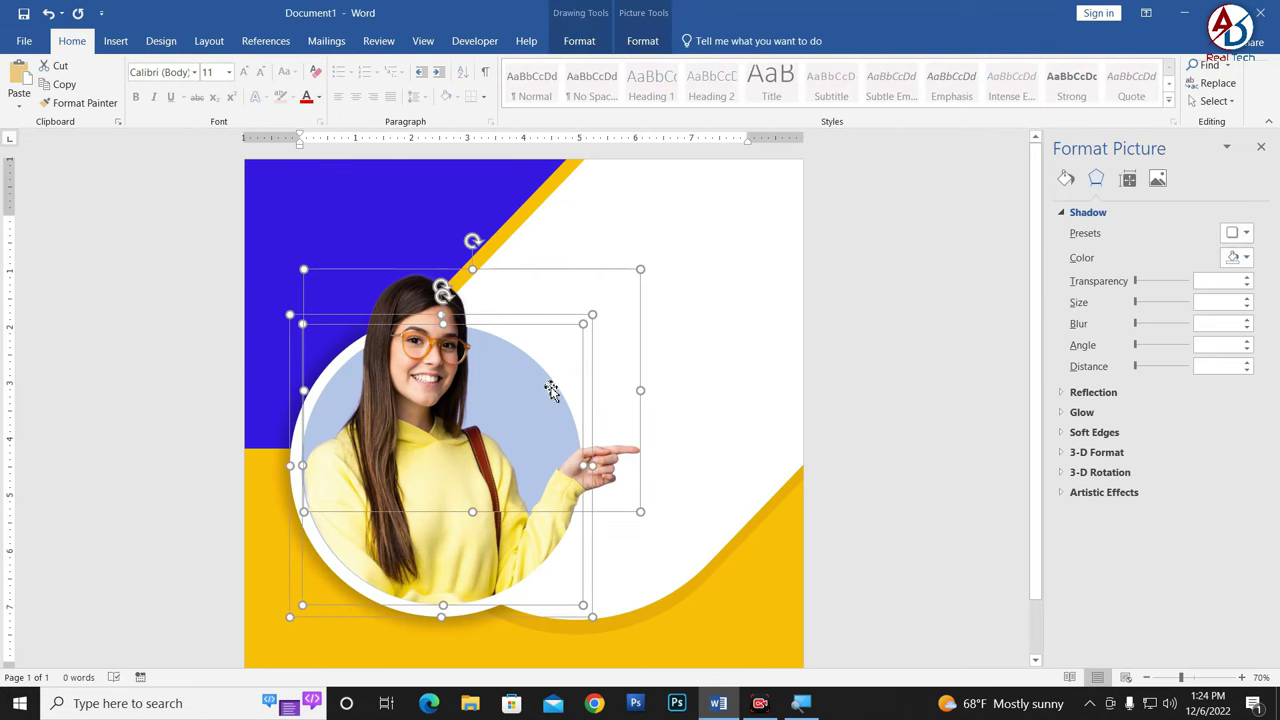
left_click(579, 41)
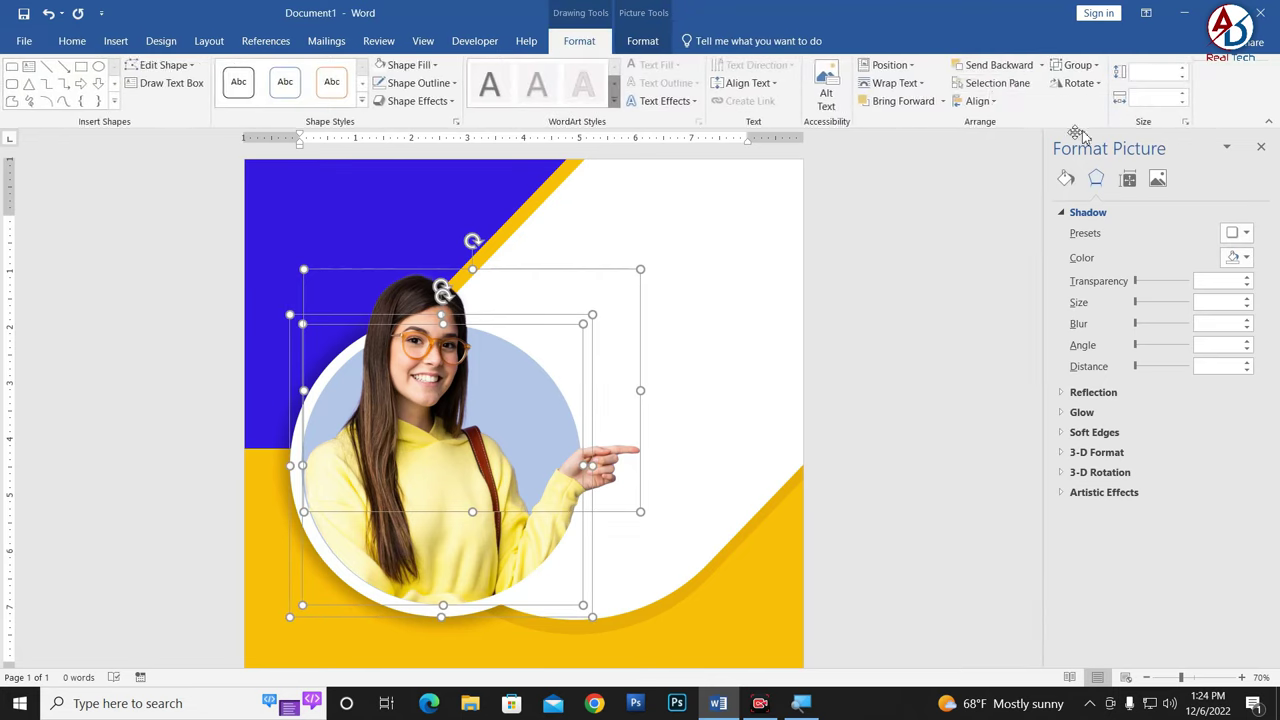
left_click(995, 84)
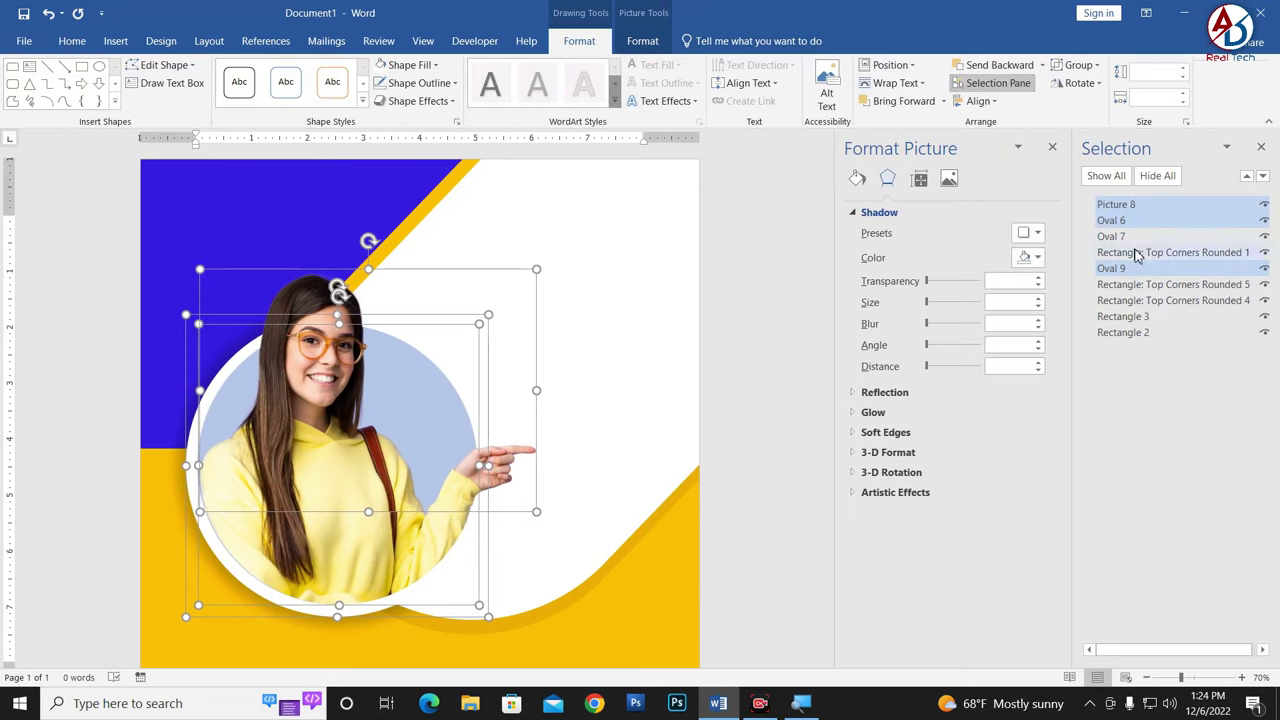
left_click(1120, 237, "ctrl")
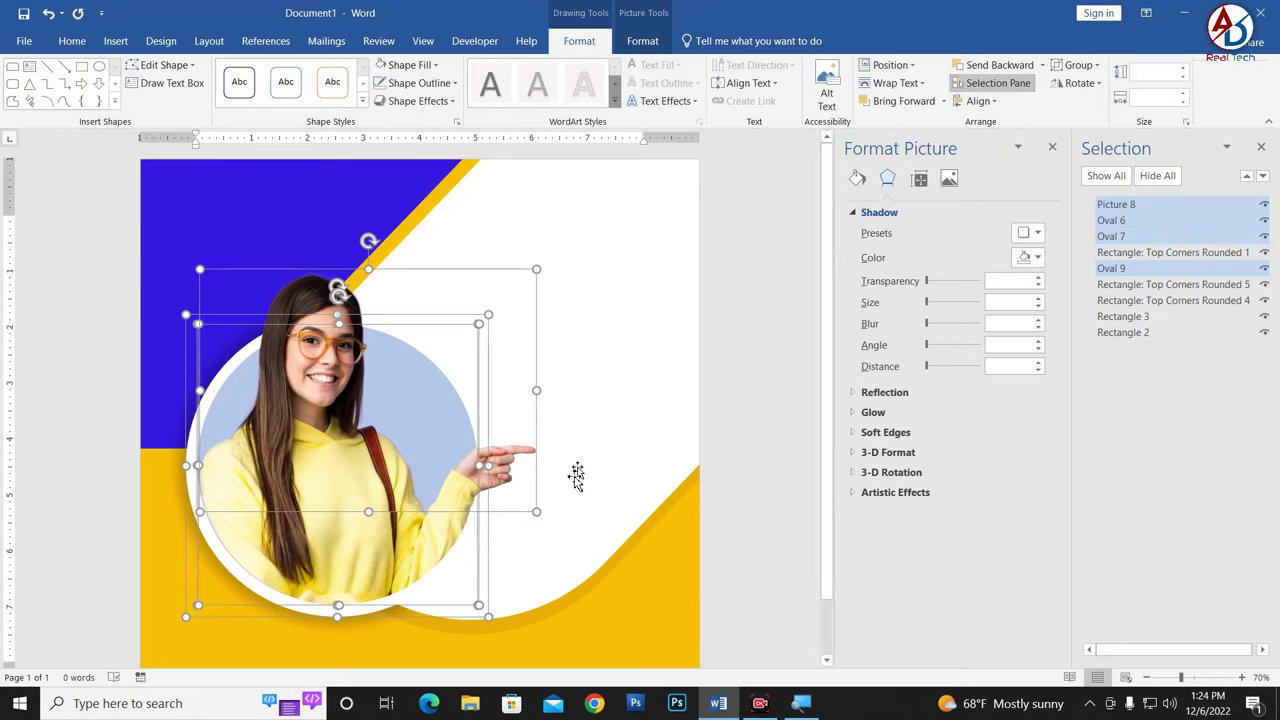
right_click(446, 445)
mouse_move(530, 265)
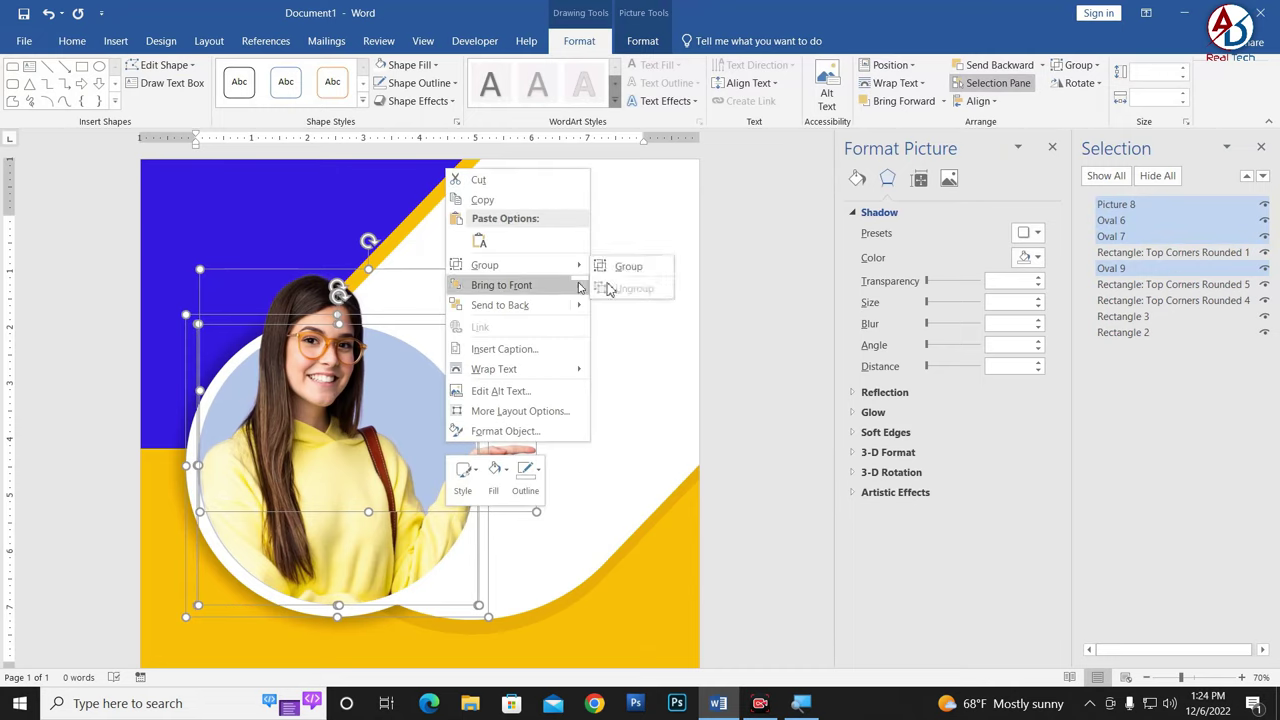
left_click(628, 268)
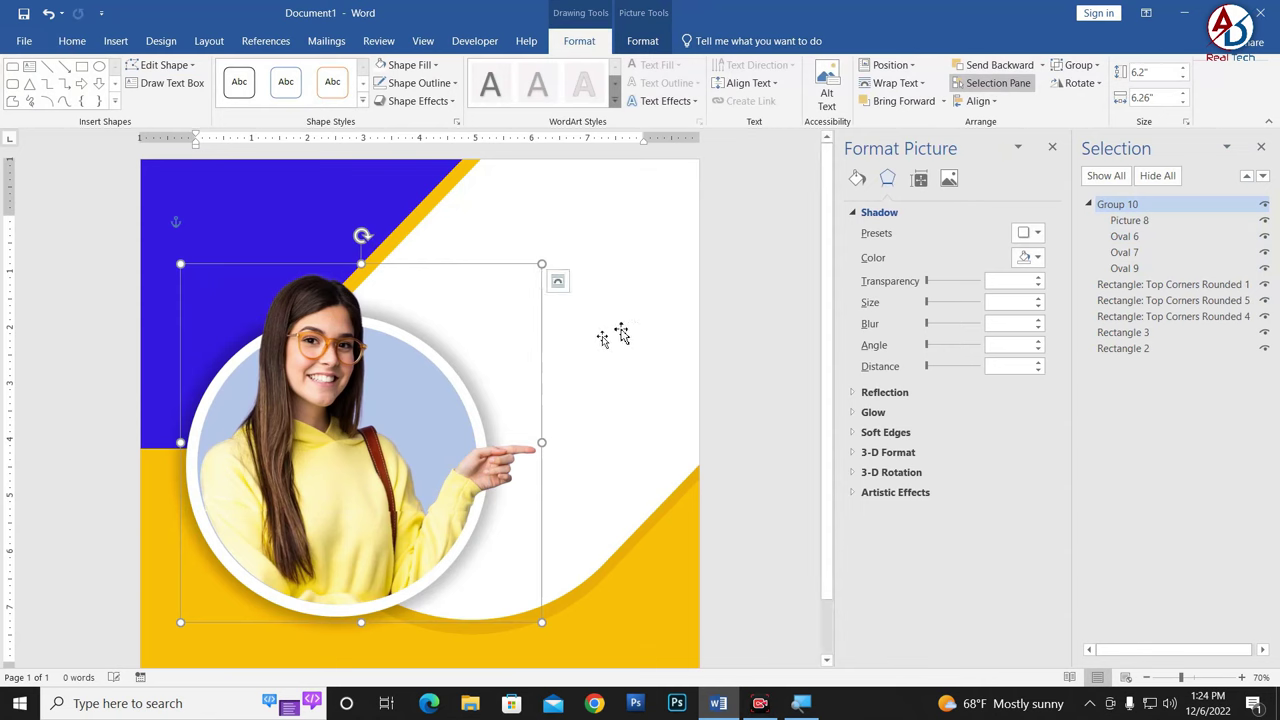
Step: Nudge the grouped circular photo slightly up and left
left_click(752, 448)
scroll(651, 494, "down", 3)
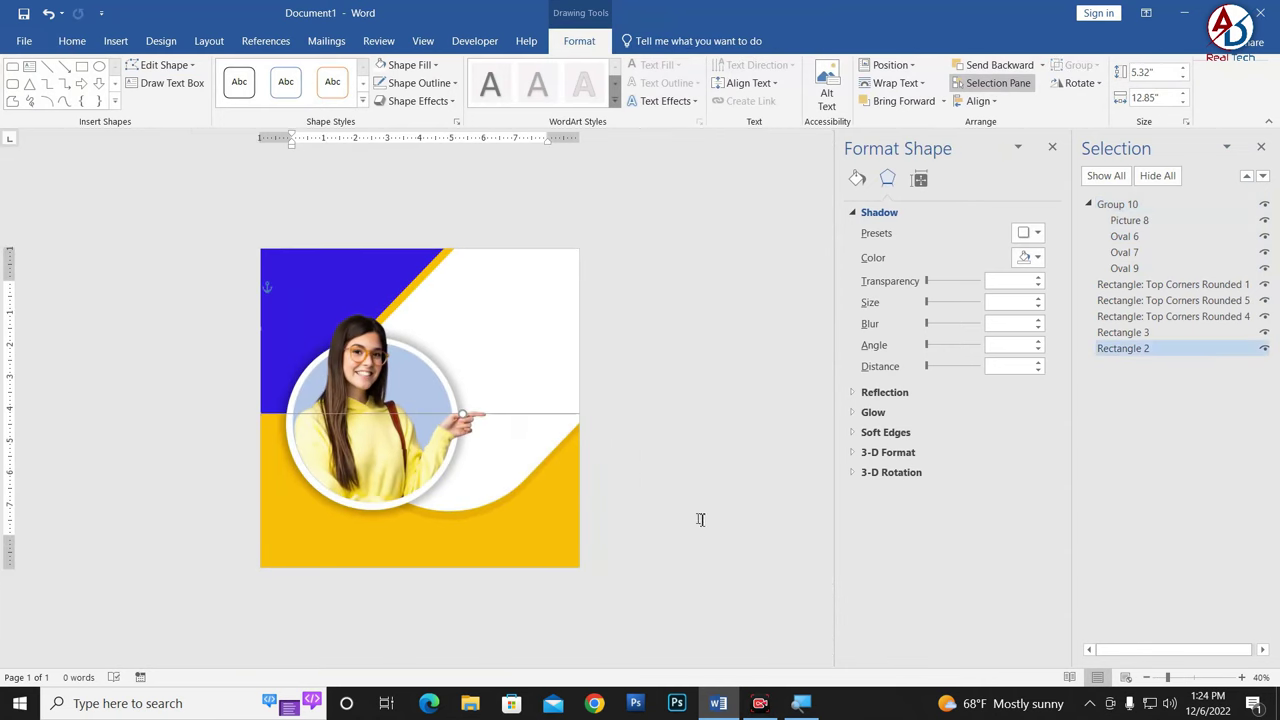
left_click(700, 519)
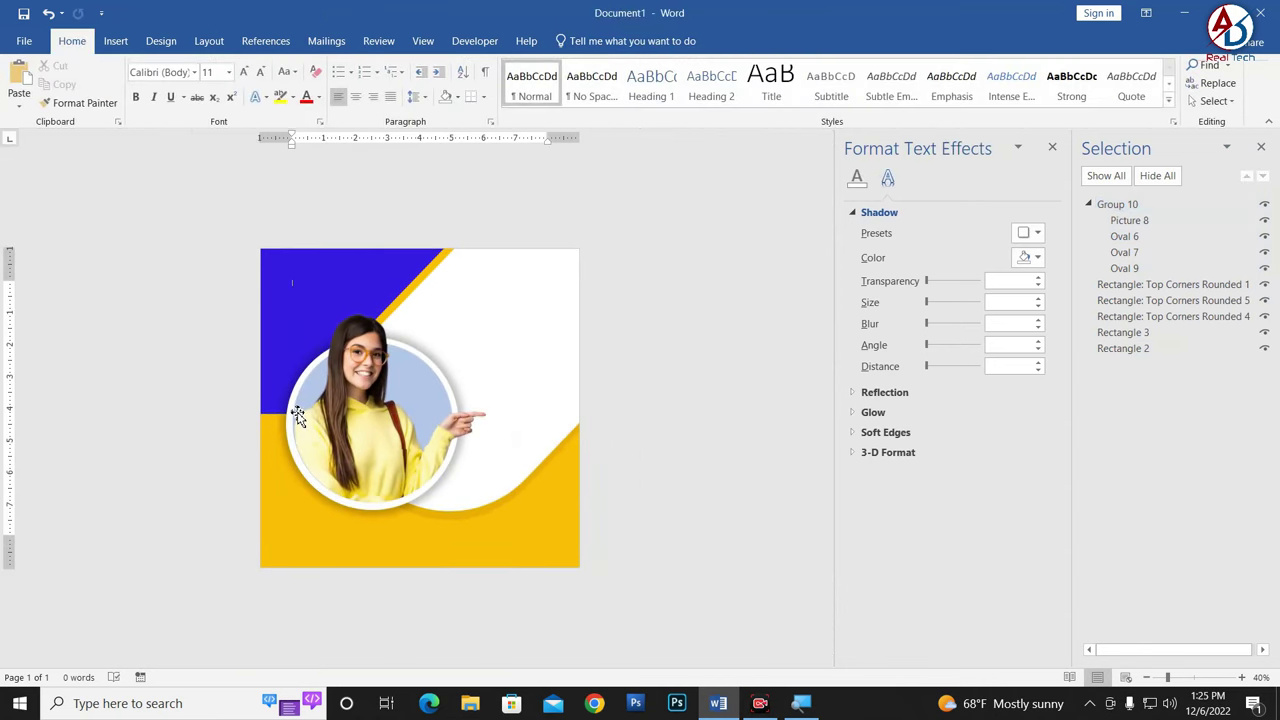
left_click_drag(352, 448, 347, 445)
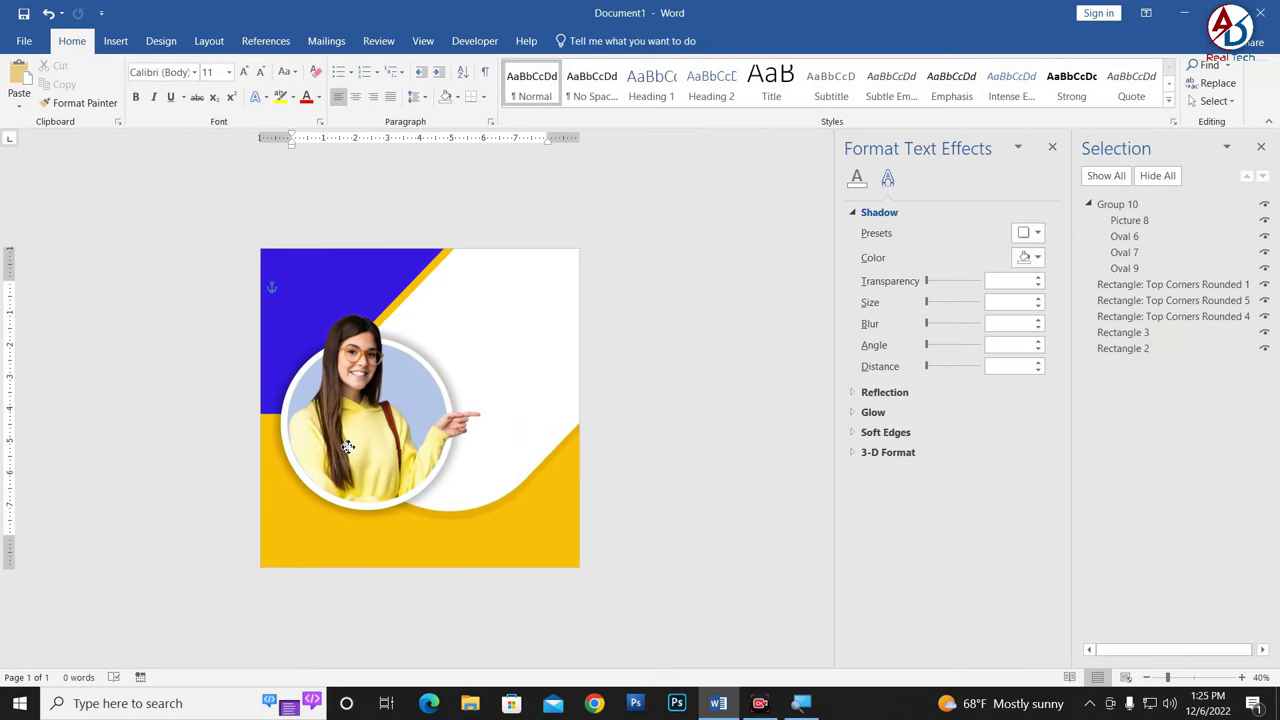
left_click(350, 450)
left_click(668, 448)
scroll(353, 402, "up", 2)
scroll(353, 402, "down", 1)
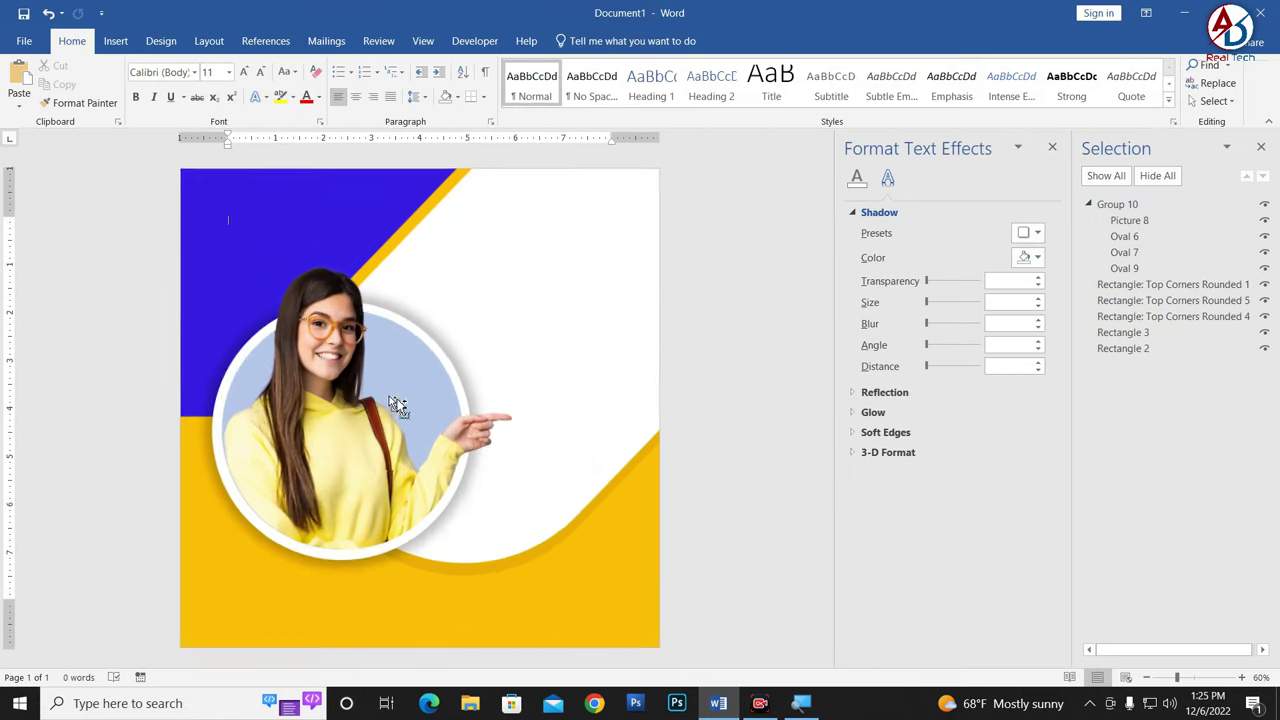
scroll(400, 406, "down", 1)
scroll(420, 440, "up", 2)
Step: Close the Selection and Format Text Effects panes and slightly enlarge the student photo group
left_click(1261, 149)
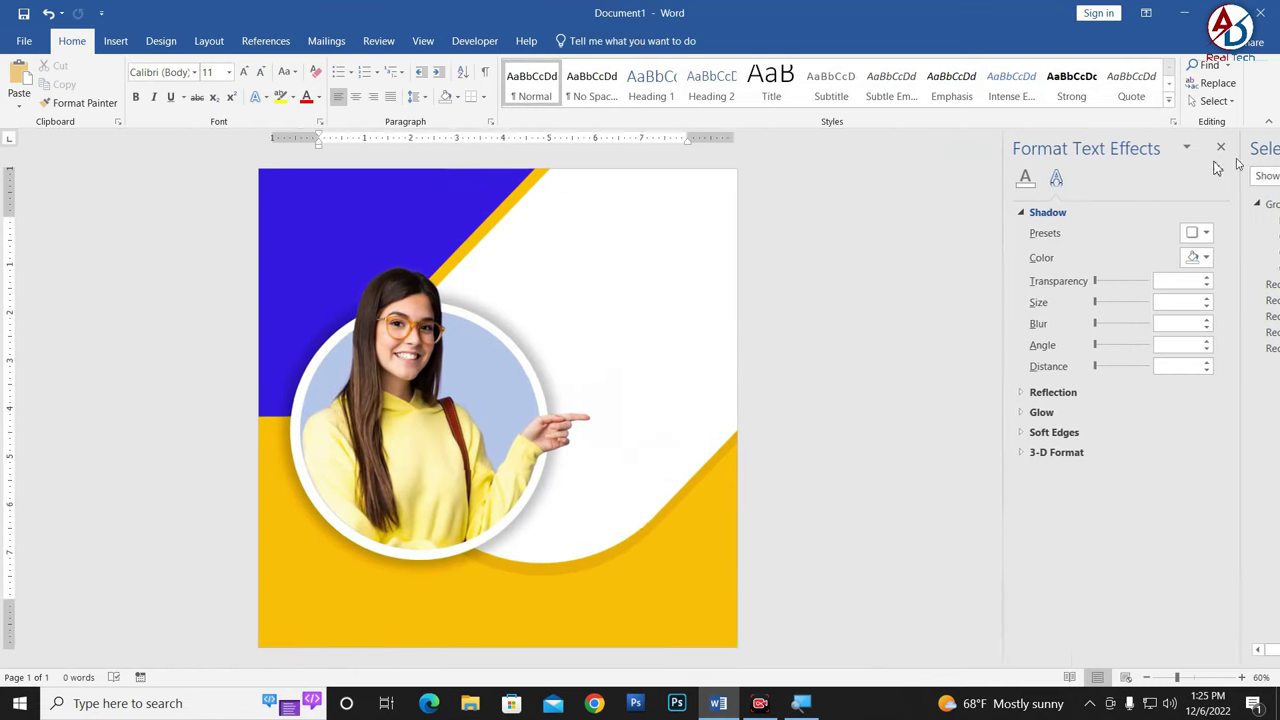
left_click(1266, 149)
scroll(835, 395, "down", 4)
scroll(835, 395, "up", 3)
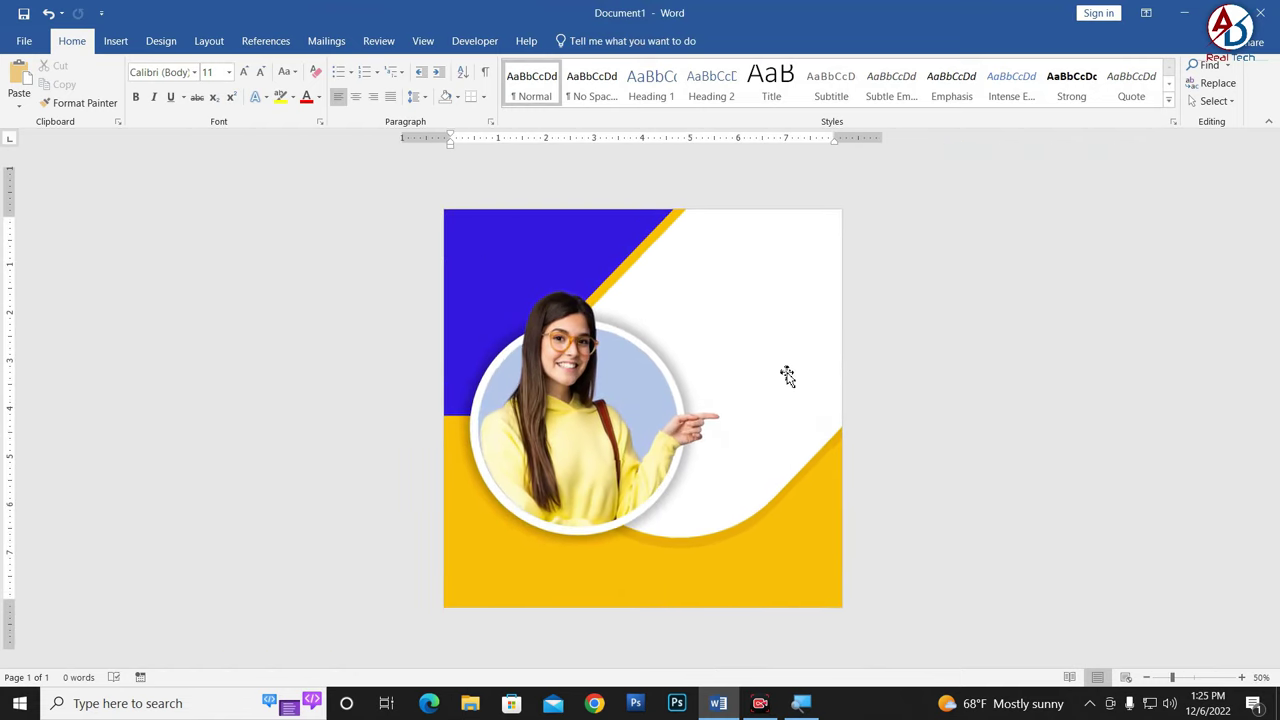
left_click(687, 472)
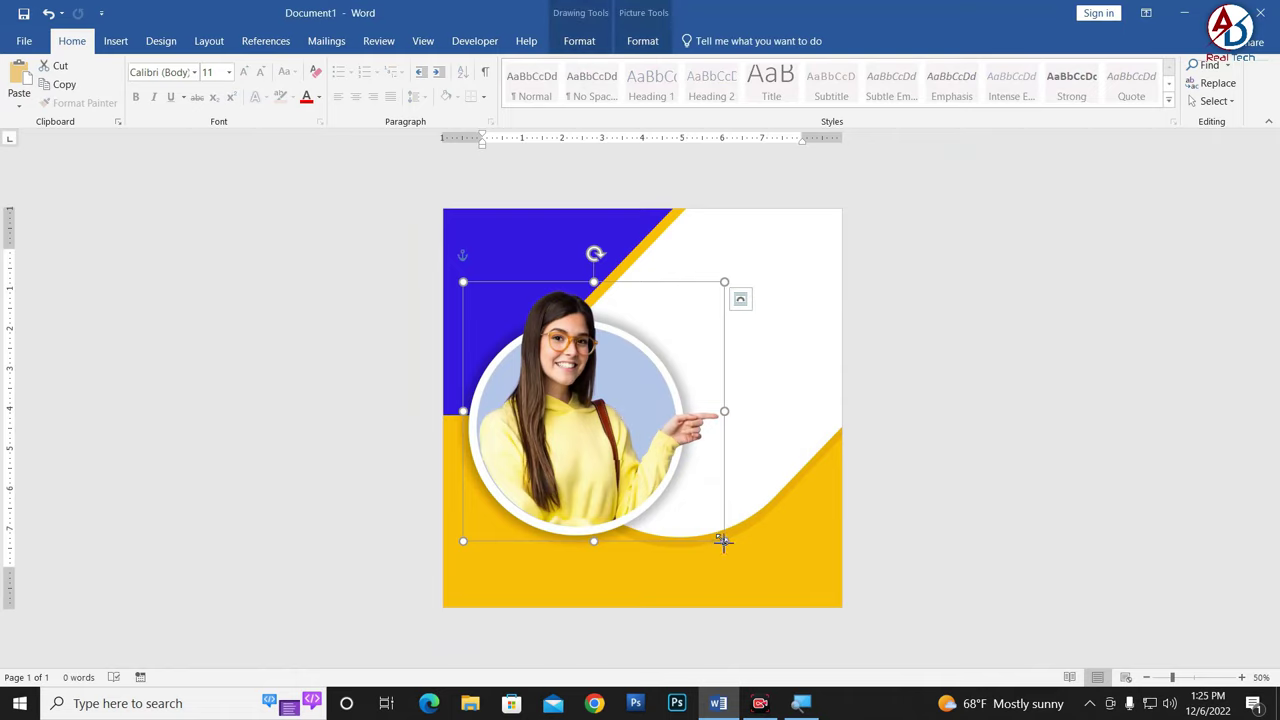
left_click_drag(723, 541, 746, 552)
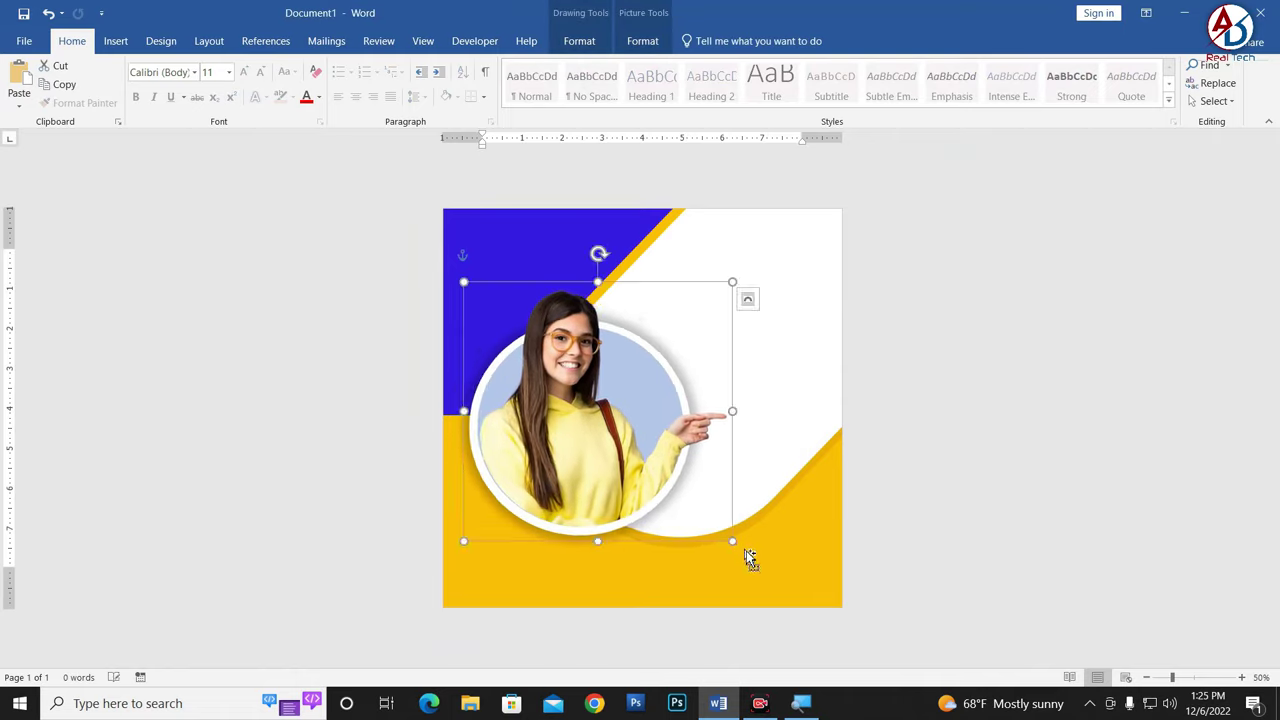
left_click(908, 490)
Step: Move the photo group slightly down and right, then shrink it a little
scroll(697, 458, "down", 1)
scroll(693, 465, "down", 1)
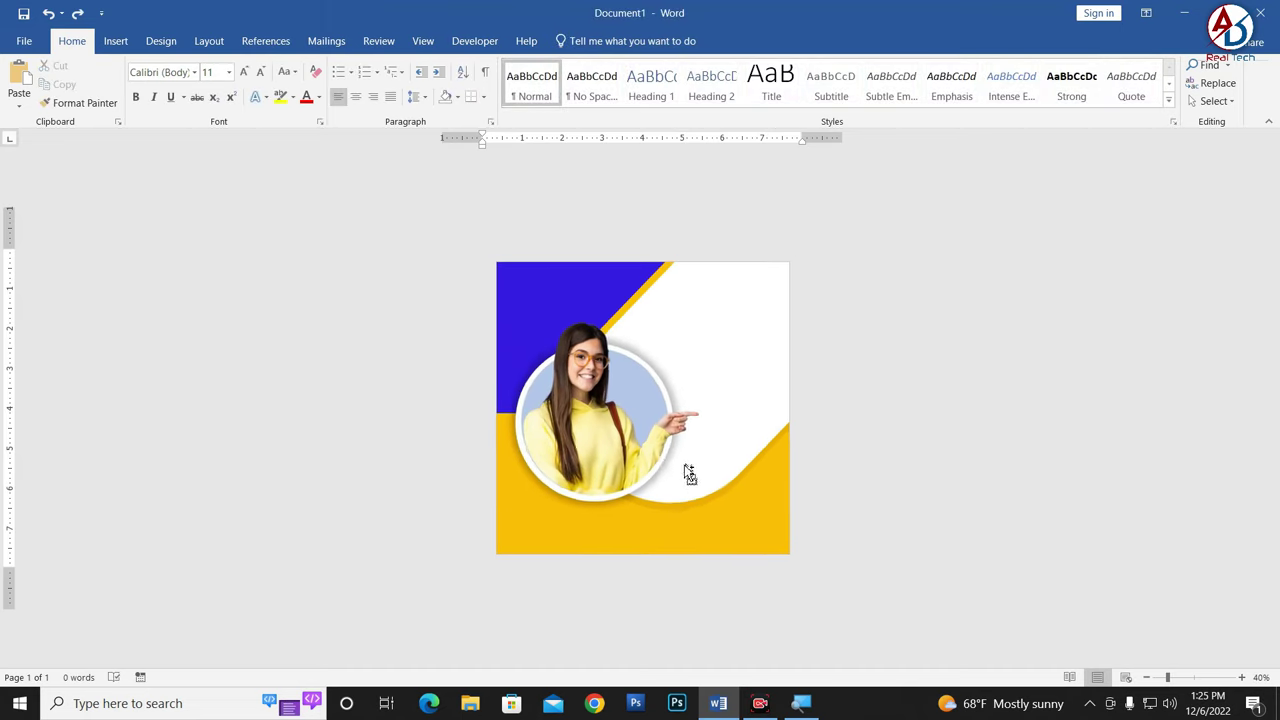
left_click_drag(557, 458, 584, 464)
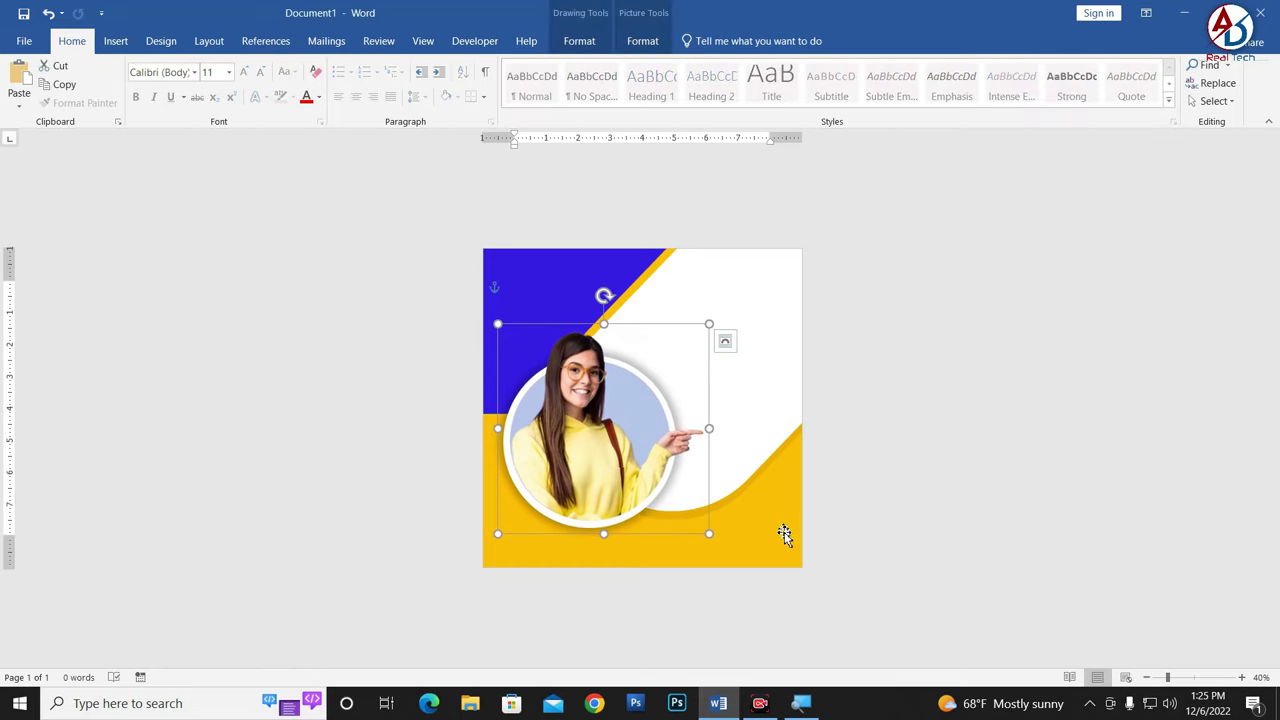
left_click_drag(709, 534, 700, 523)
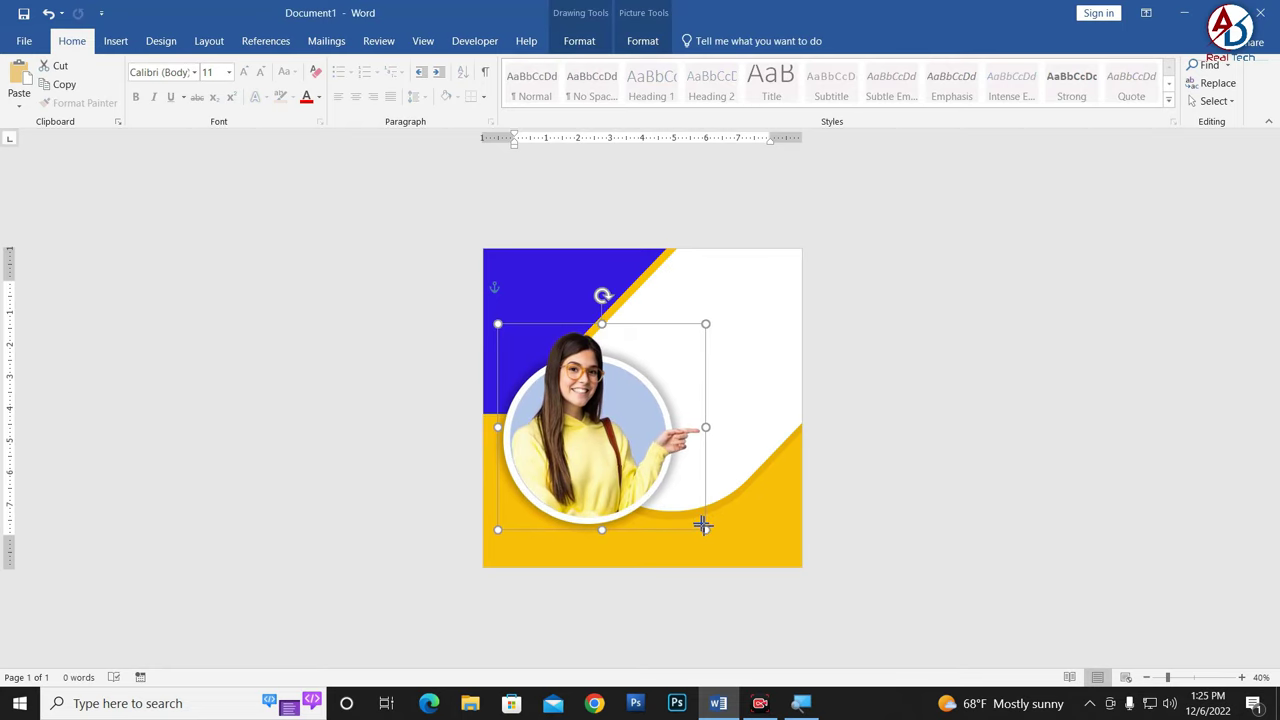
left_click(908, 508)
scroll(766, 471, "up", 2, "ctrl")
scroll(771, 517, "down", 1, "ctrl")
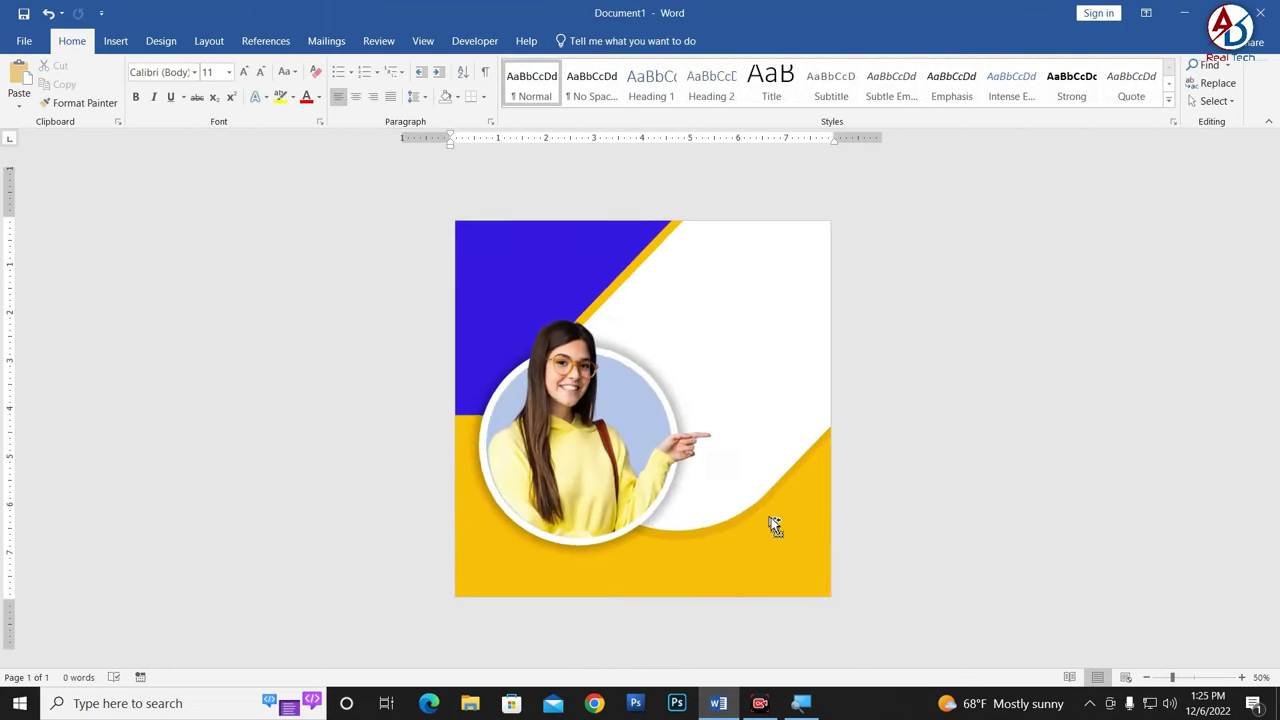
scroll(771, 517, "up", 1, "ctrl")
scroll(807, 458, "up", 2, "ctrl")
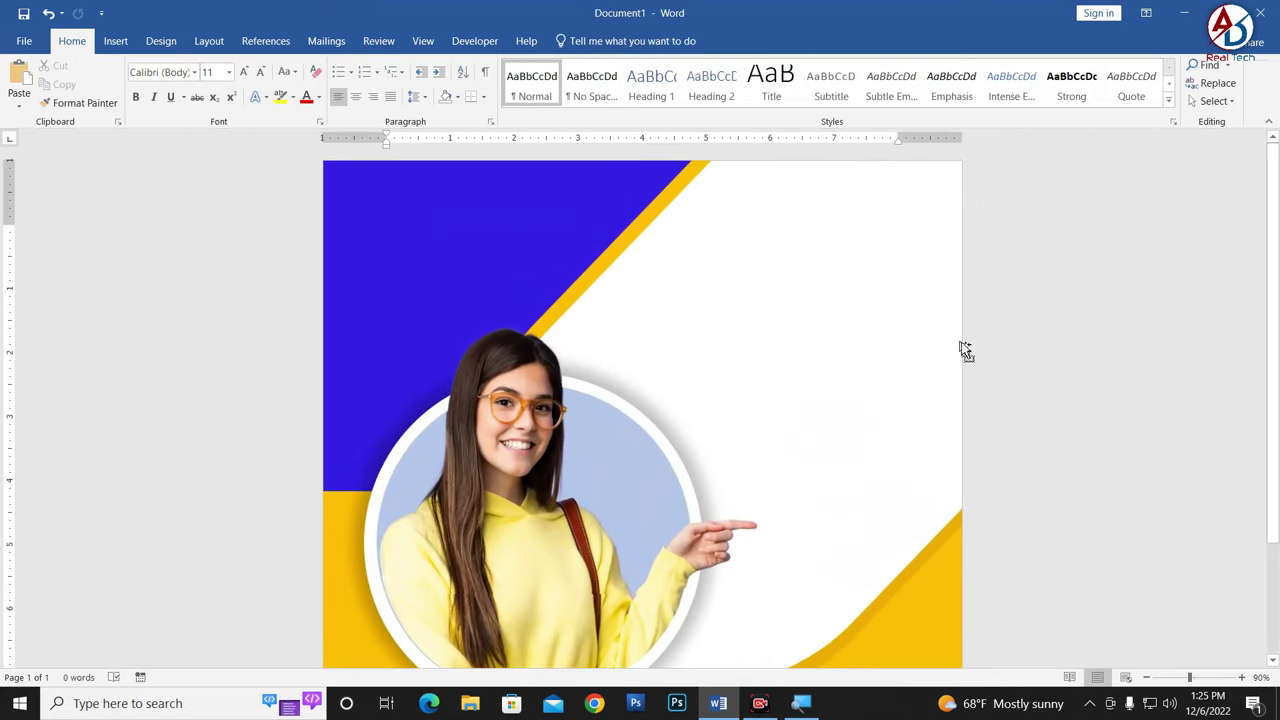
scroll(965, 350, "up", 3, "ctrl")
Step: Draw a small blue square near the flyer's top right
left_click(115, 41)
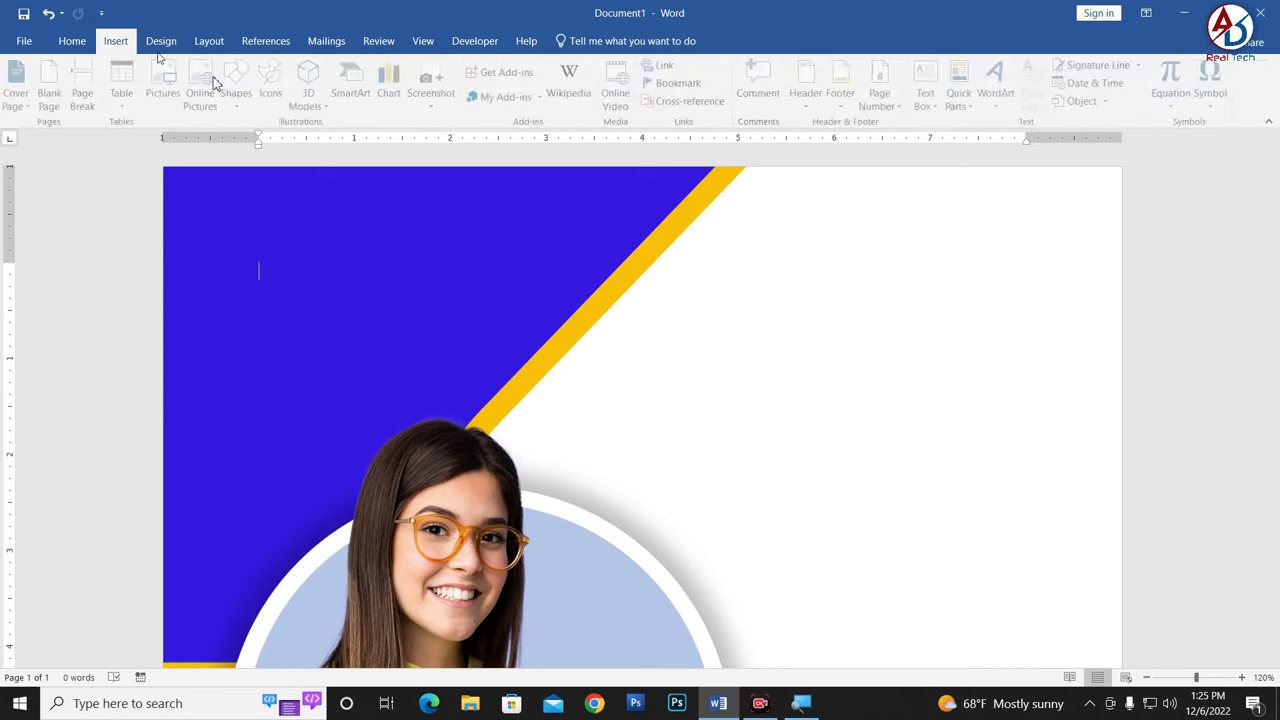
left_click(236, 92)
left_click(240, 229)
left_click_drag(874, 285, 929, 338)
scroll(980, 285, "up", 9, "ctrl")
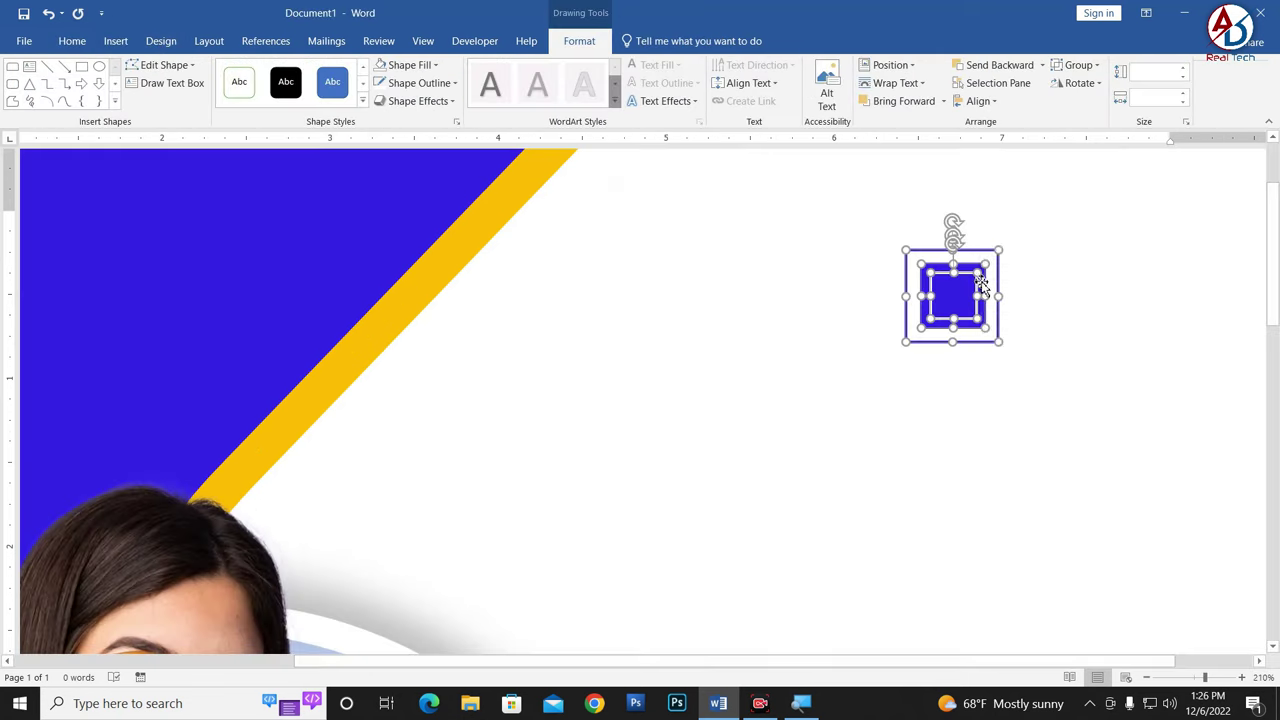
Step: Group the nested squares into a 0.59-inch mark and move it to the top-right corner
right_click(982, 285)
mouse_move(1020, 376)
left_click(1146, 378)
scroll(993, 388, "down", 1, "ctrl")
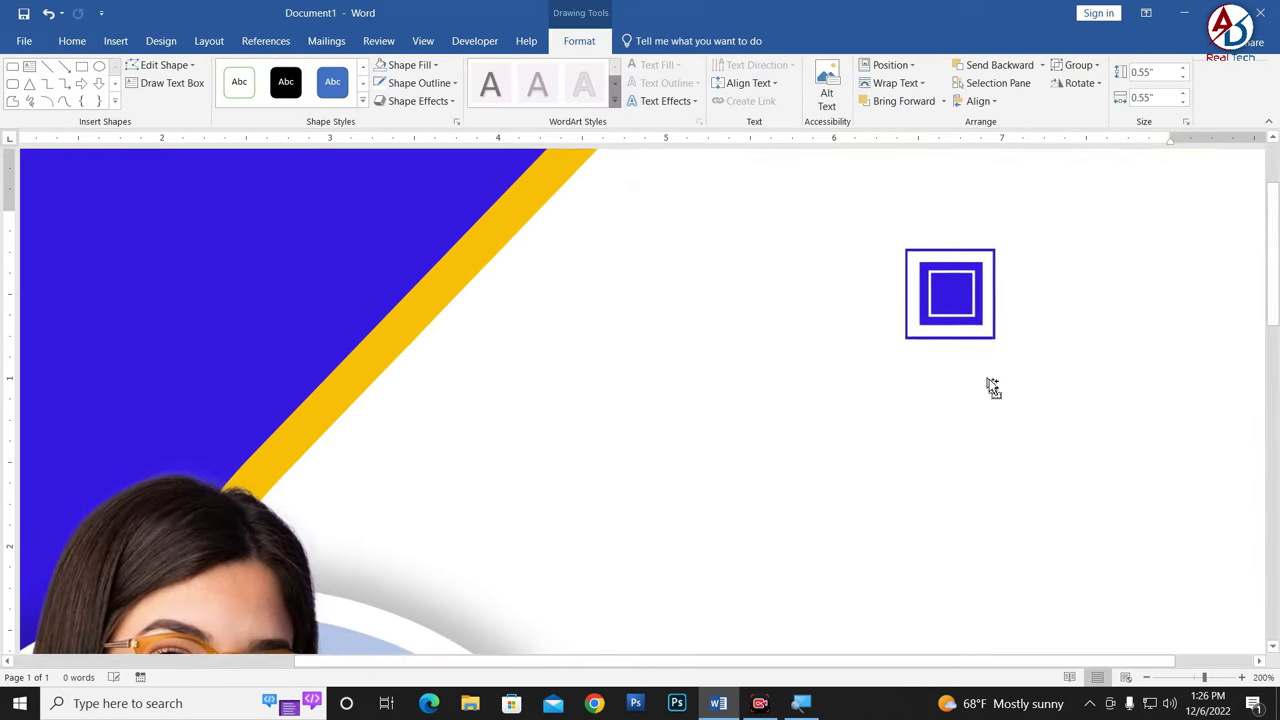
scroll(993, 388, "down", 15, "ctrl")
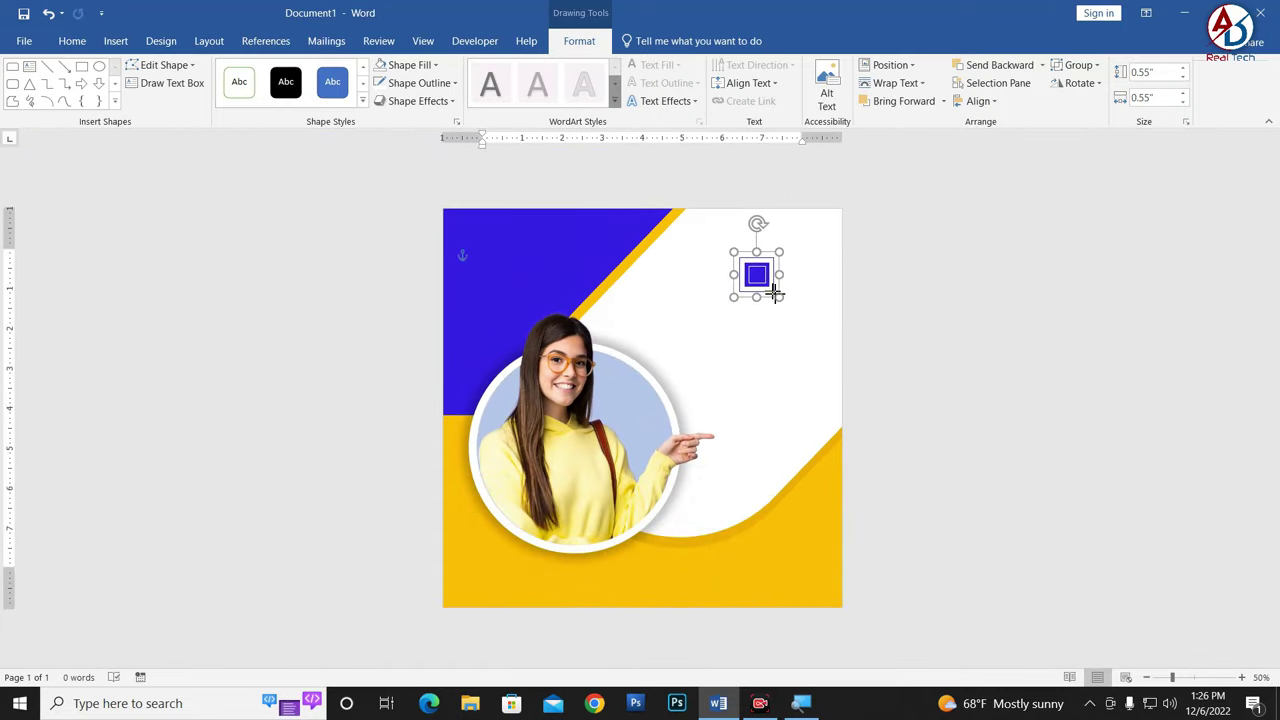
mouse_move(772, 289)
left_mouse_down()
mouse_move(781, 299)
mouse_move(755, 238)
mouse_move(773, 249)
left_mouse_up()
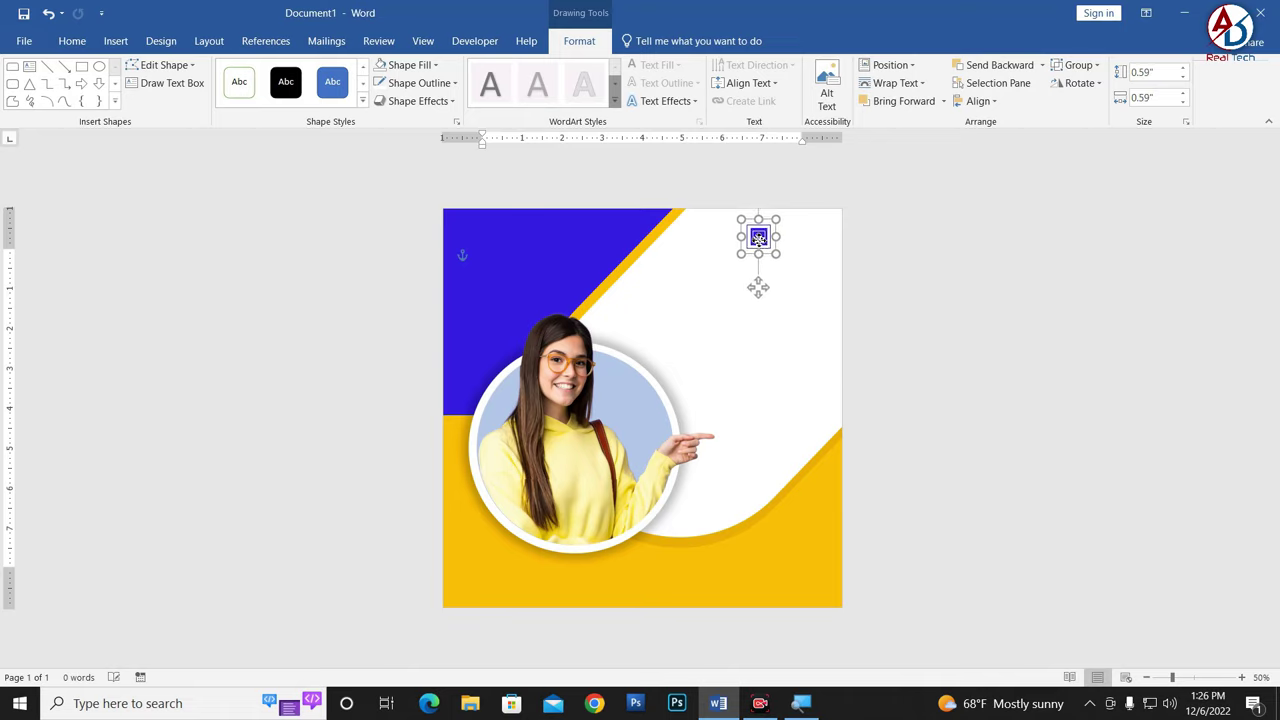
left_click(836, 328)
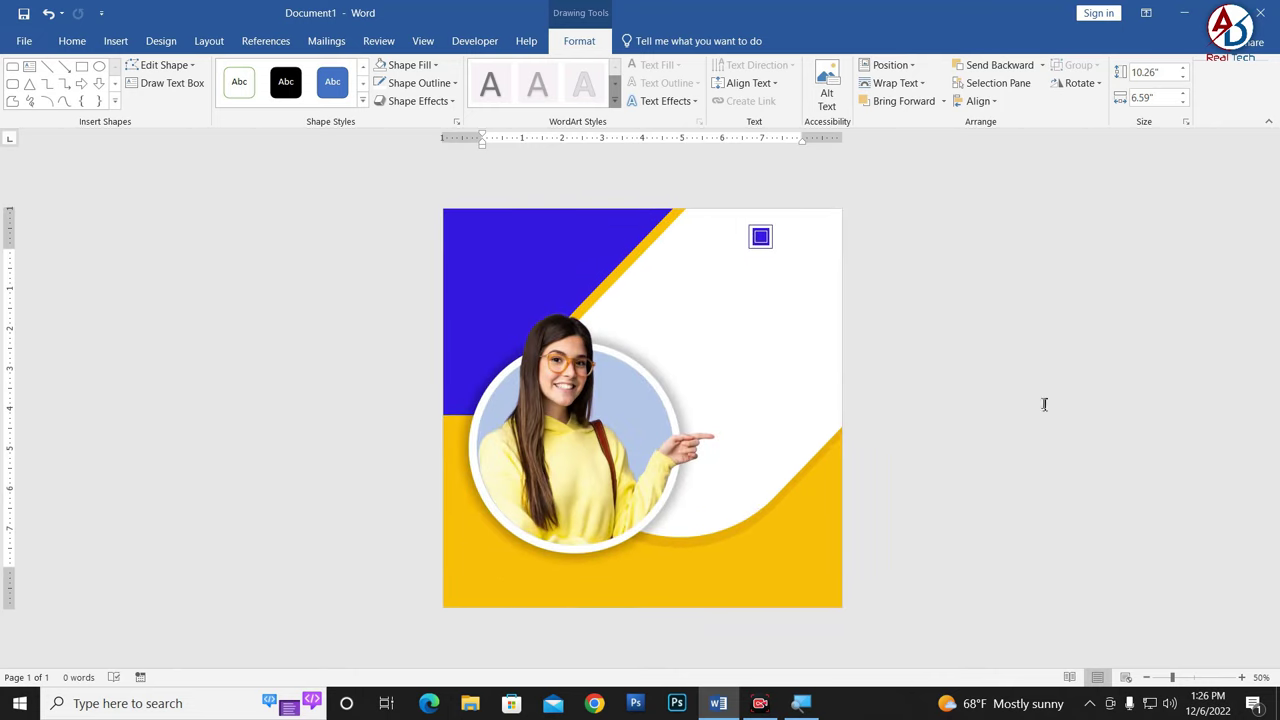
key("Escape")
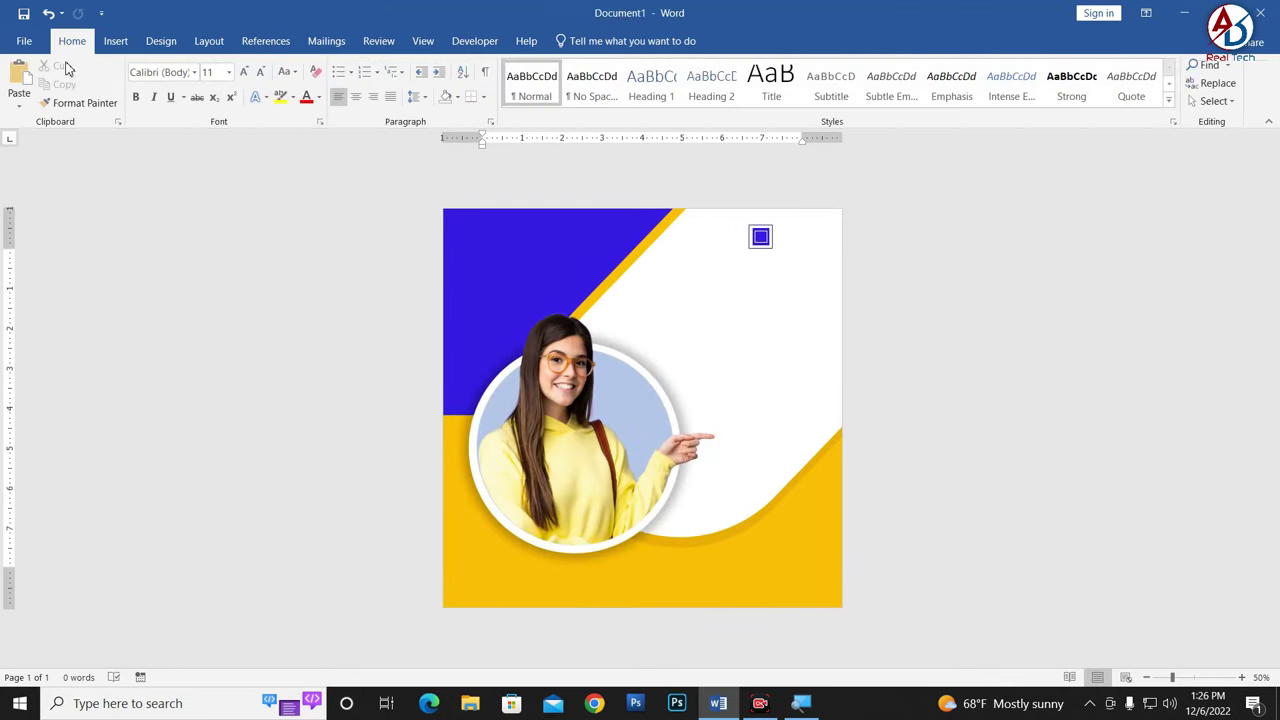
Step: Insert a WordArt text box, apply No Spacing, enlarge its text and move it into place
left_click(115, 41)
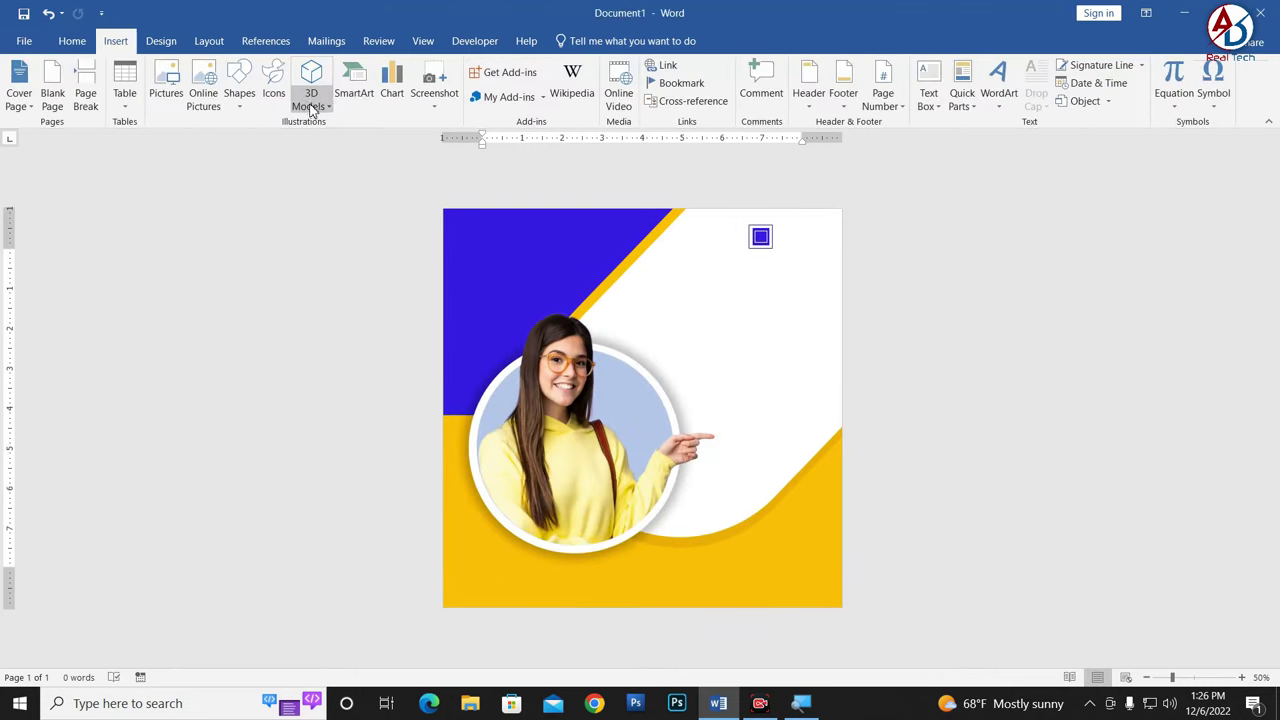
left_click(997, 100)
left_click(1003, 134)
left_click_drag(570, 249, 706, 285)
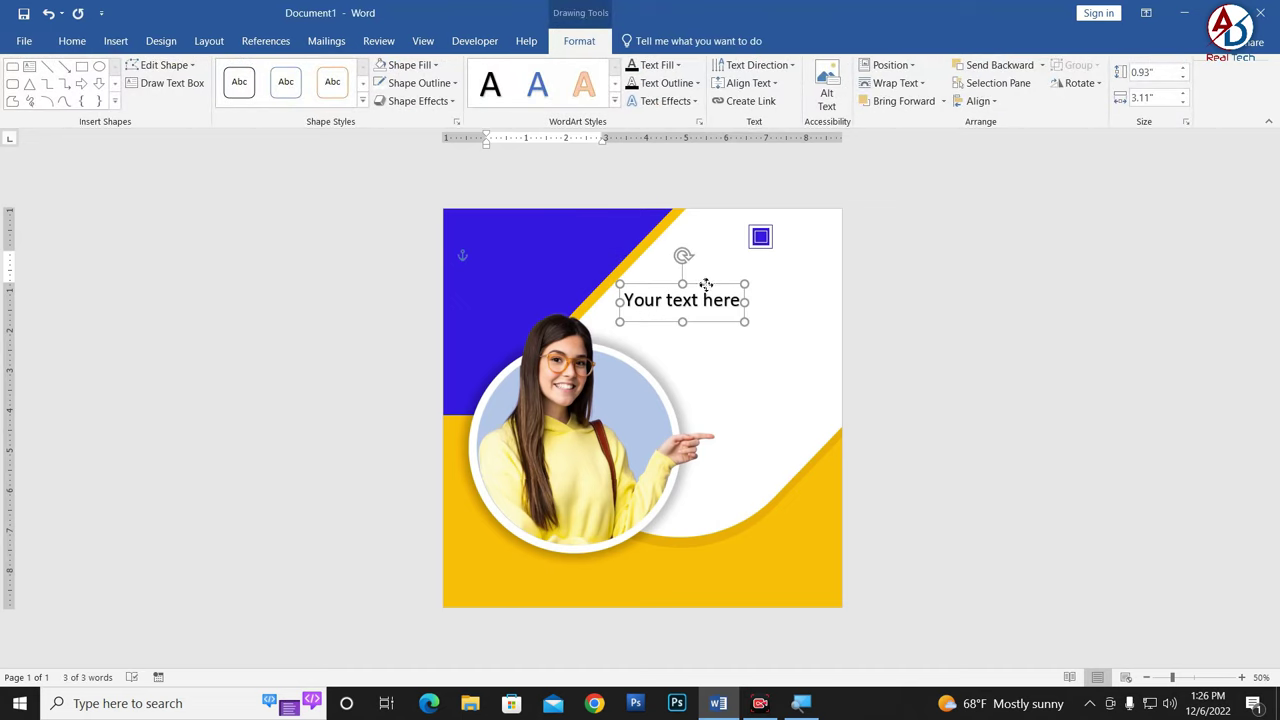
left_click(72, 41)
left_click(592, 85)
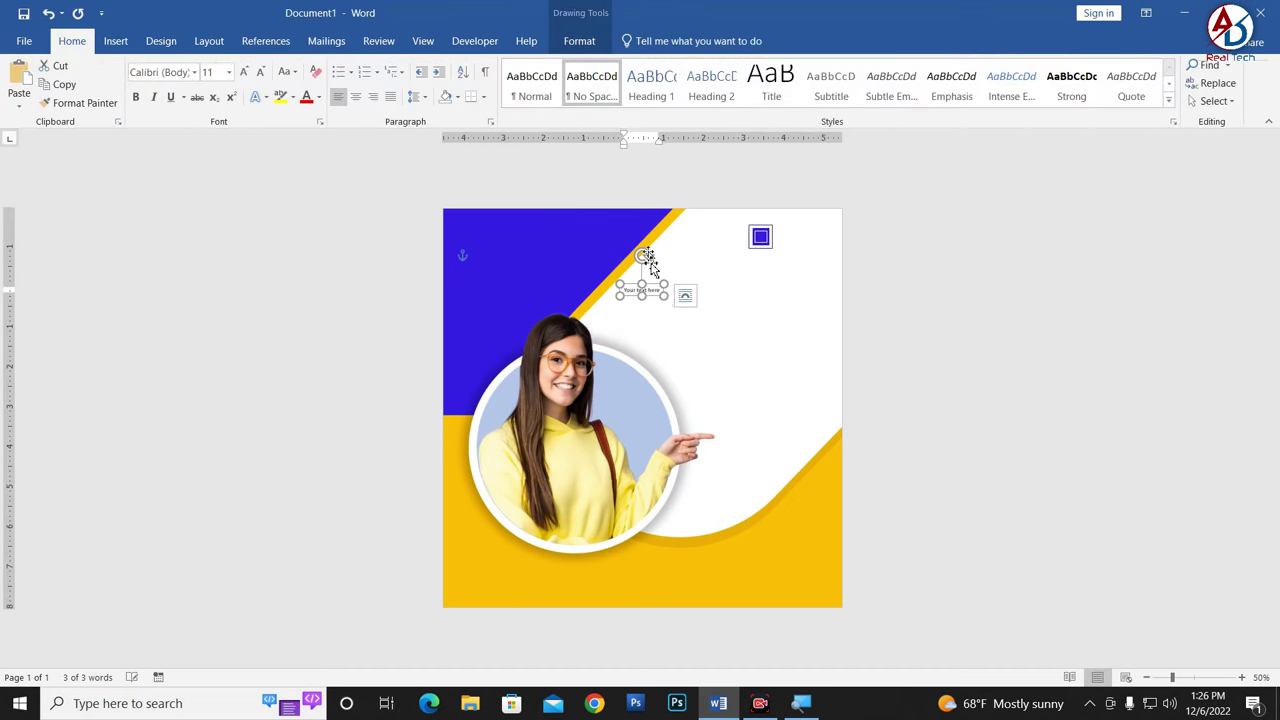
left_click_drag(660, 292, 722, 302)
left_click(245, 73)
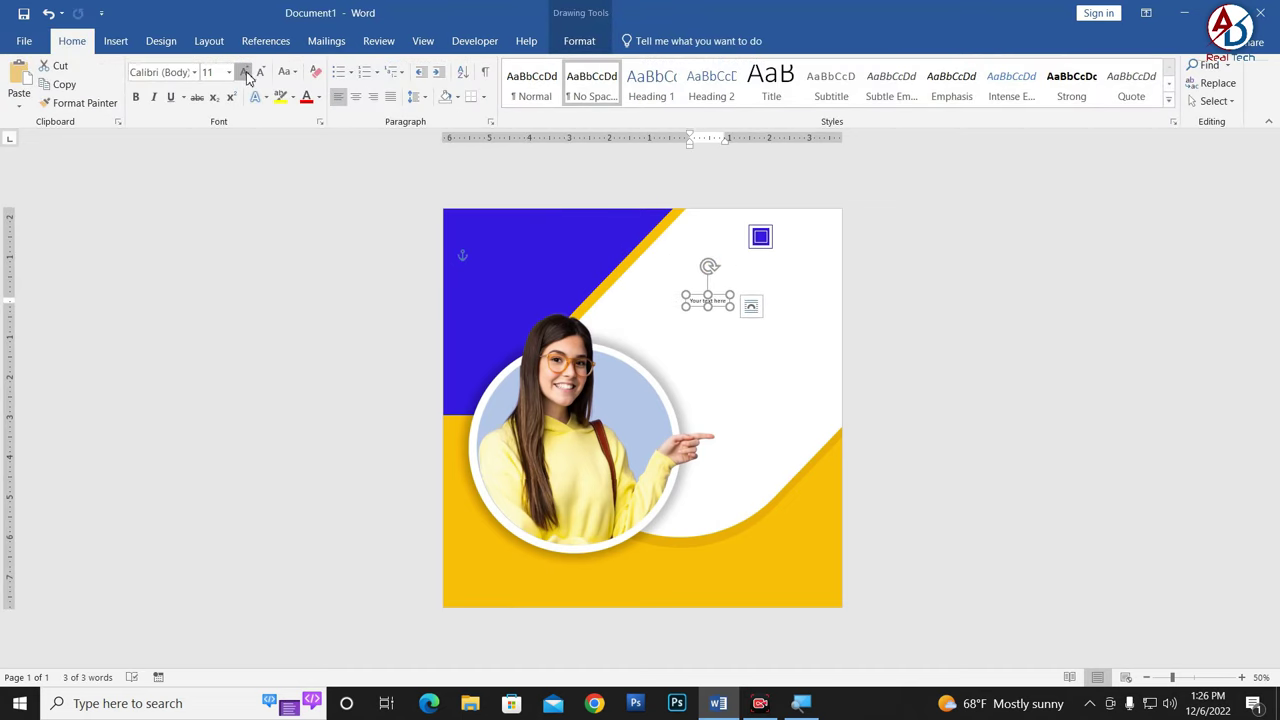
left_click(245, 73)
left_click(245, 73)
left_click(245, 73)
left_click(245, 73)
left_click(245, 73)
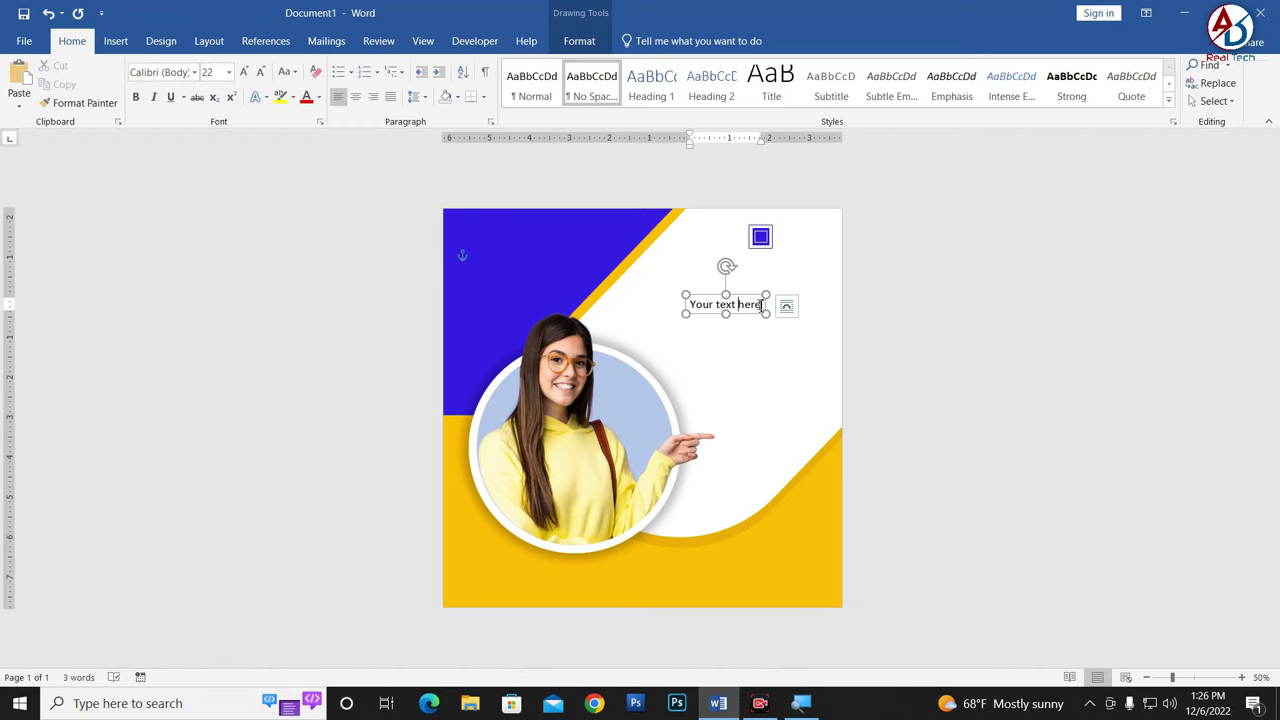
Step: Replace the WordArt placeholder with LOGO and start a second line
left_click_drag(689, 305, 762, 311)
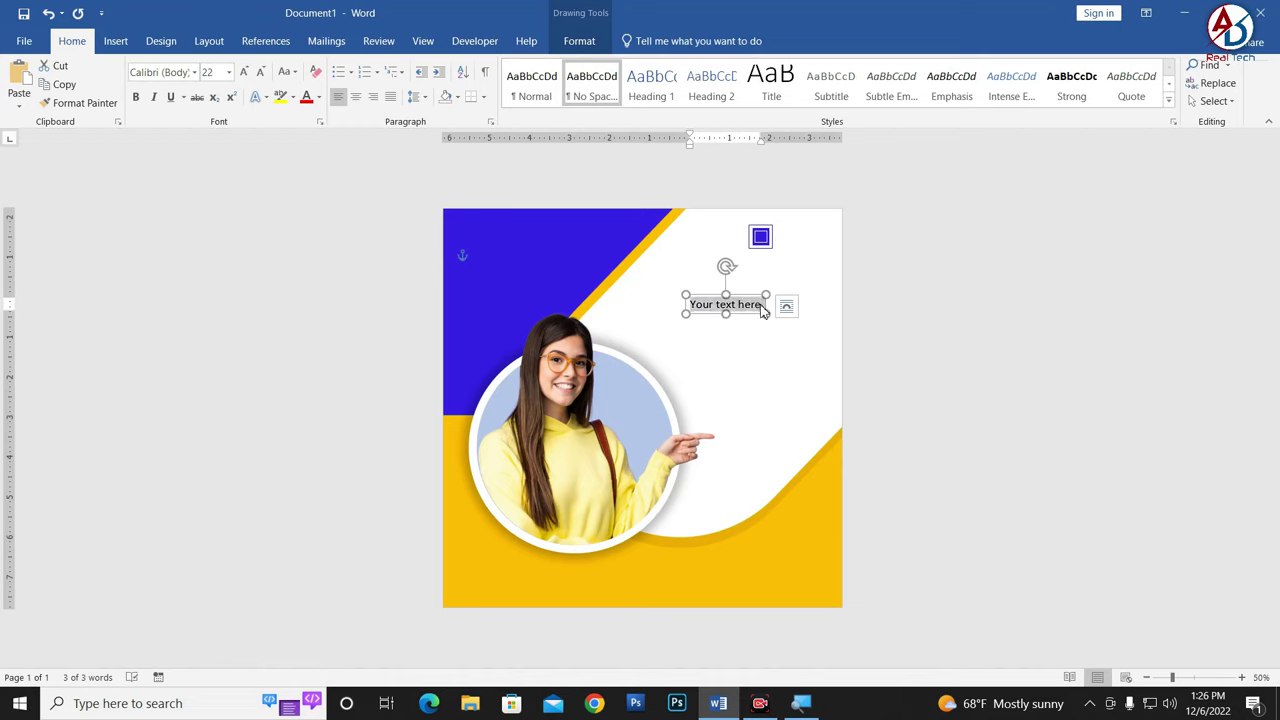
type("LOGO")
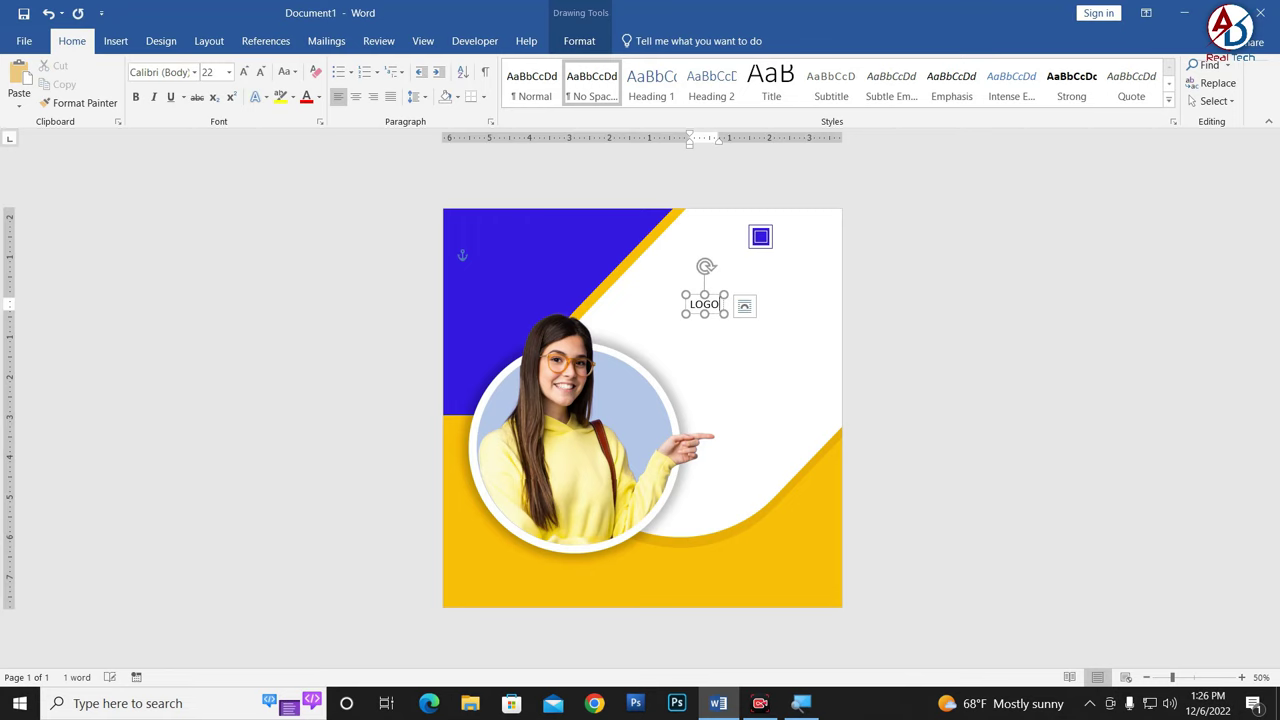
key("Return")
type("HERE")
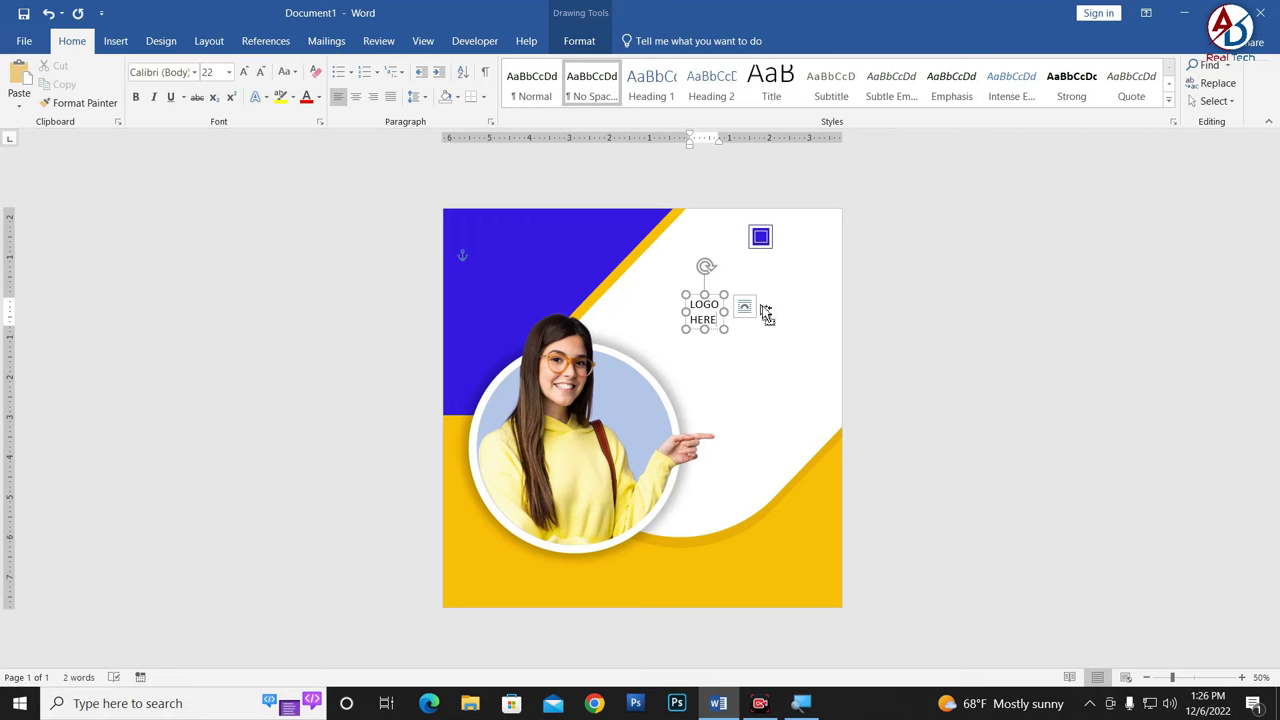
scroll(729, 349, "up", 6)
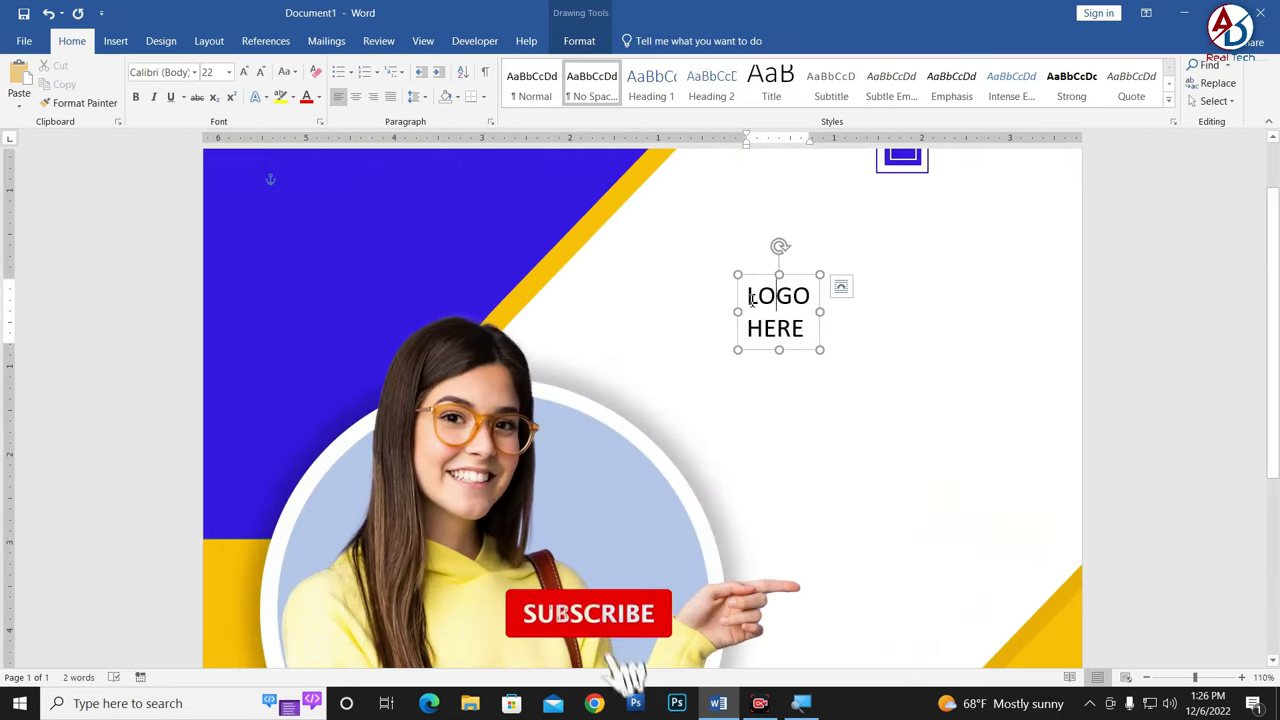
Step: Set the LOGO HERE text in Century Gothic and make LOGO bold
double_click(752, 298)
key("ctrl+a")
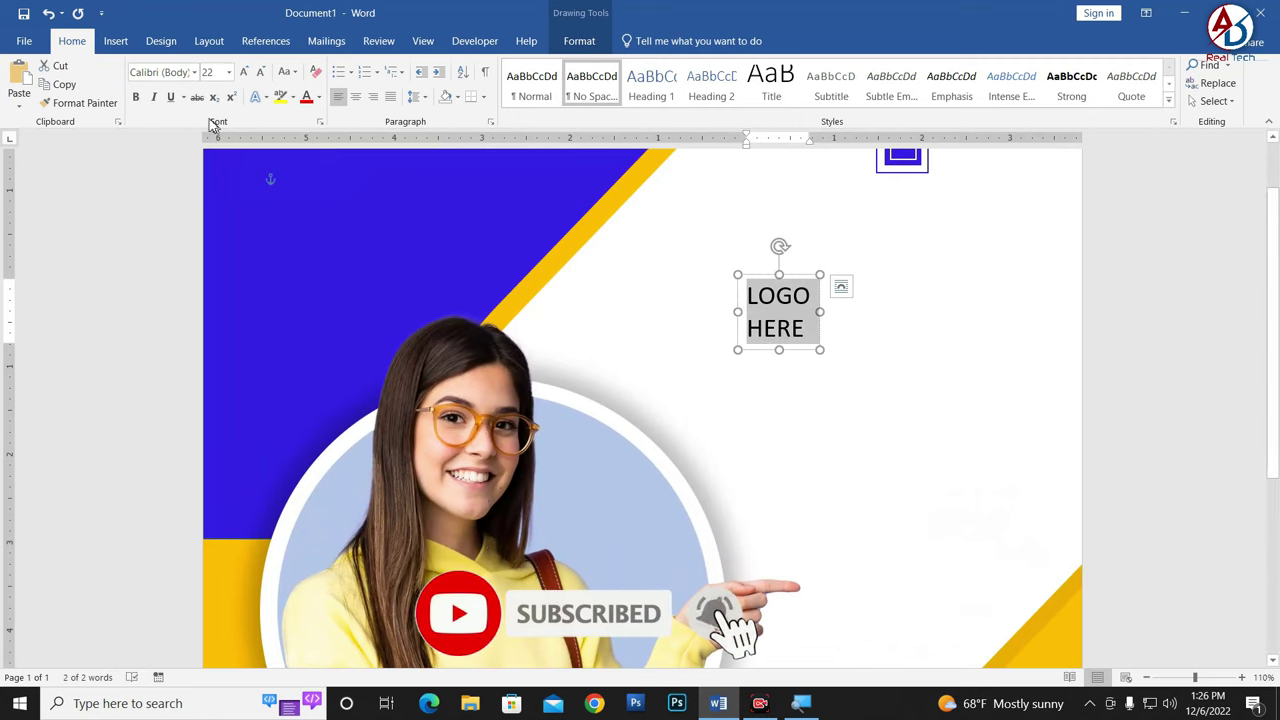
left_click(194, 72)
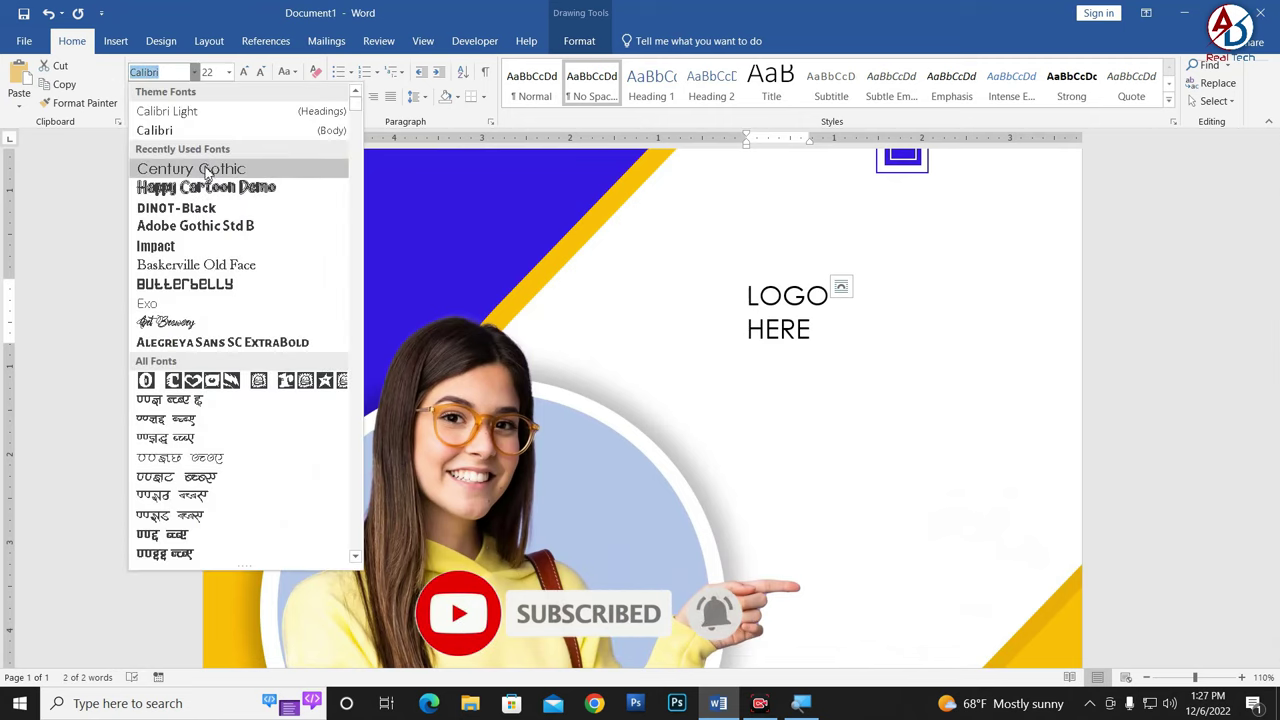
left_click(205, 170)
key("Left")
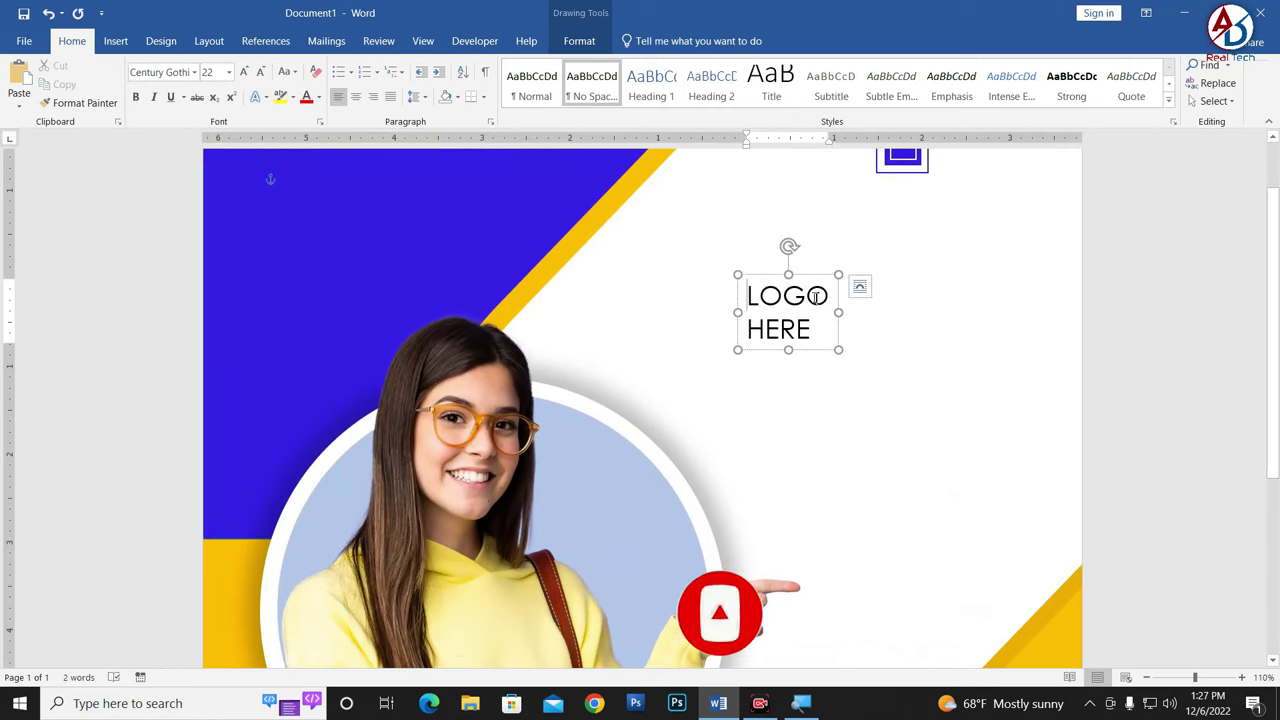
double_click(816, 297)
left_click(135, 97)
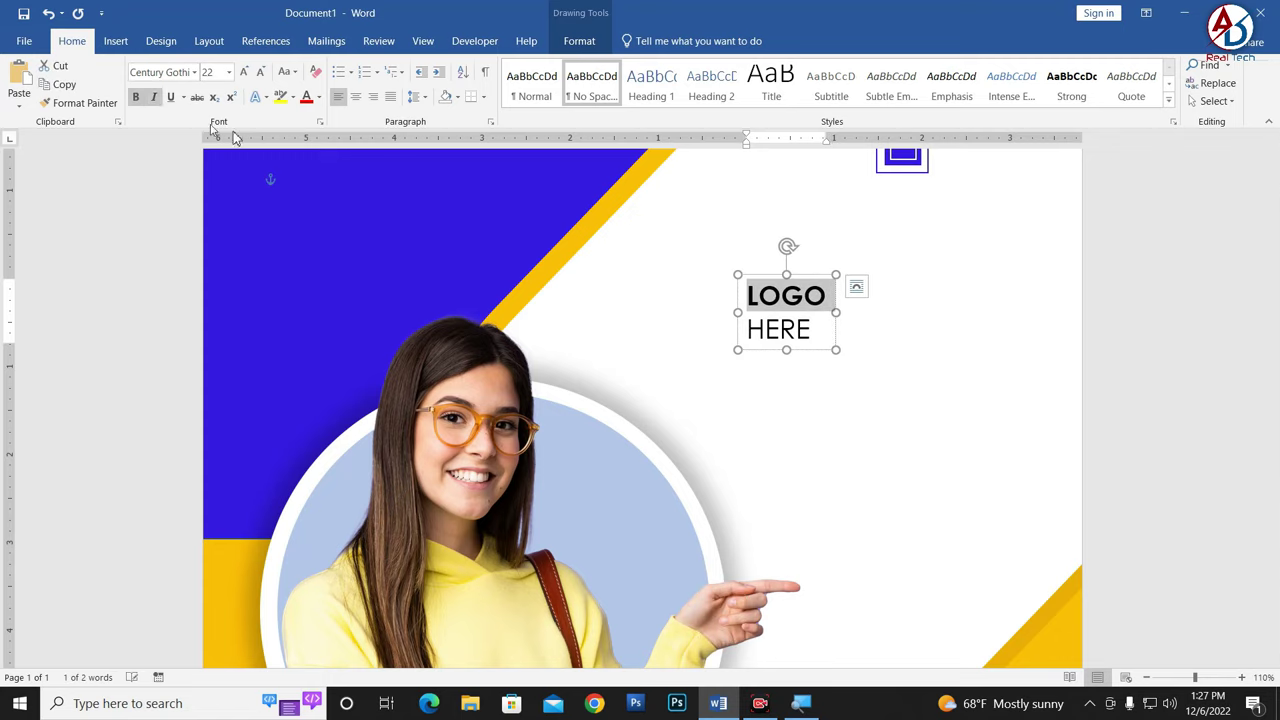
Step: Move the LOGO HERE box beside the blue square and shrink its text to 20 pt
left_click_drag(810, 276, 975, 205)
scroll(977, 250, "up", 1)
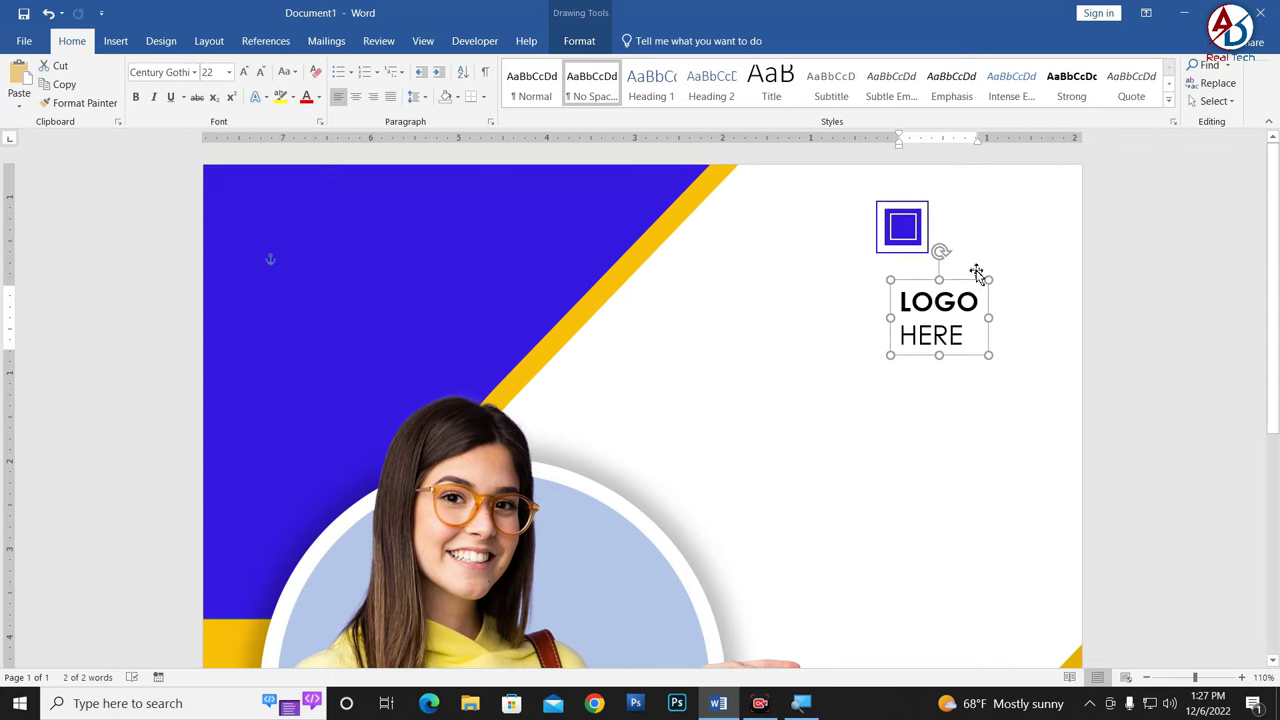
left_click_drag(977, 271, 1015, 189)
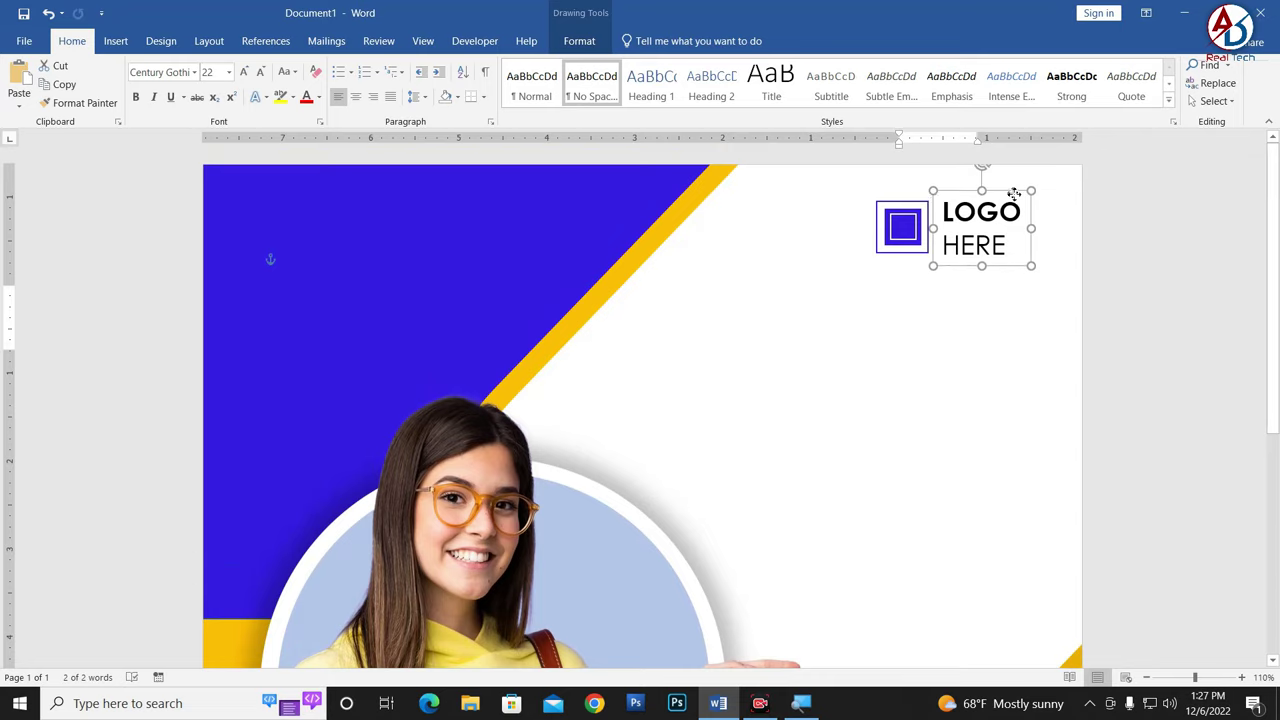
left_click(260, 72)
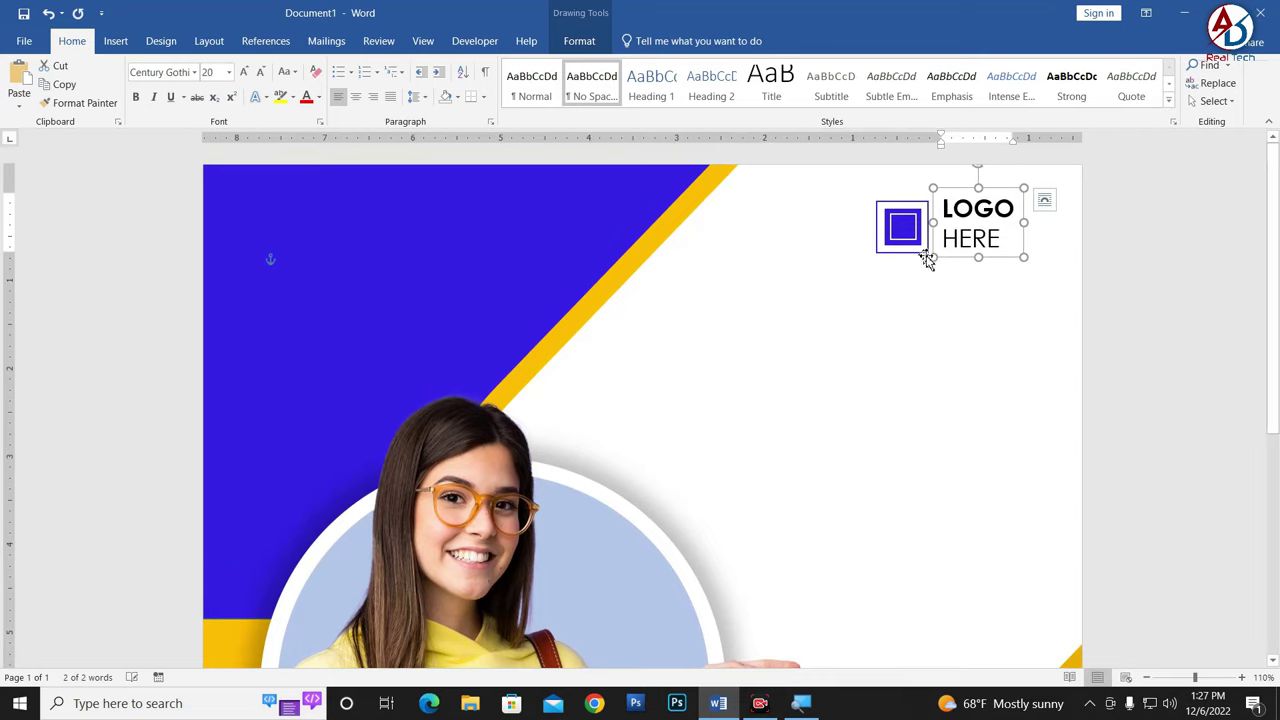
left_click_drag(1008, 190, 1006, 193)
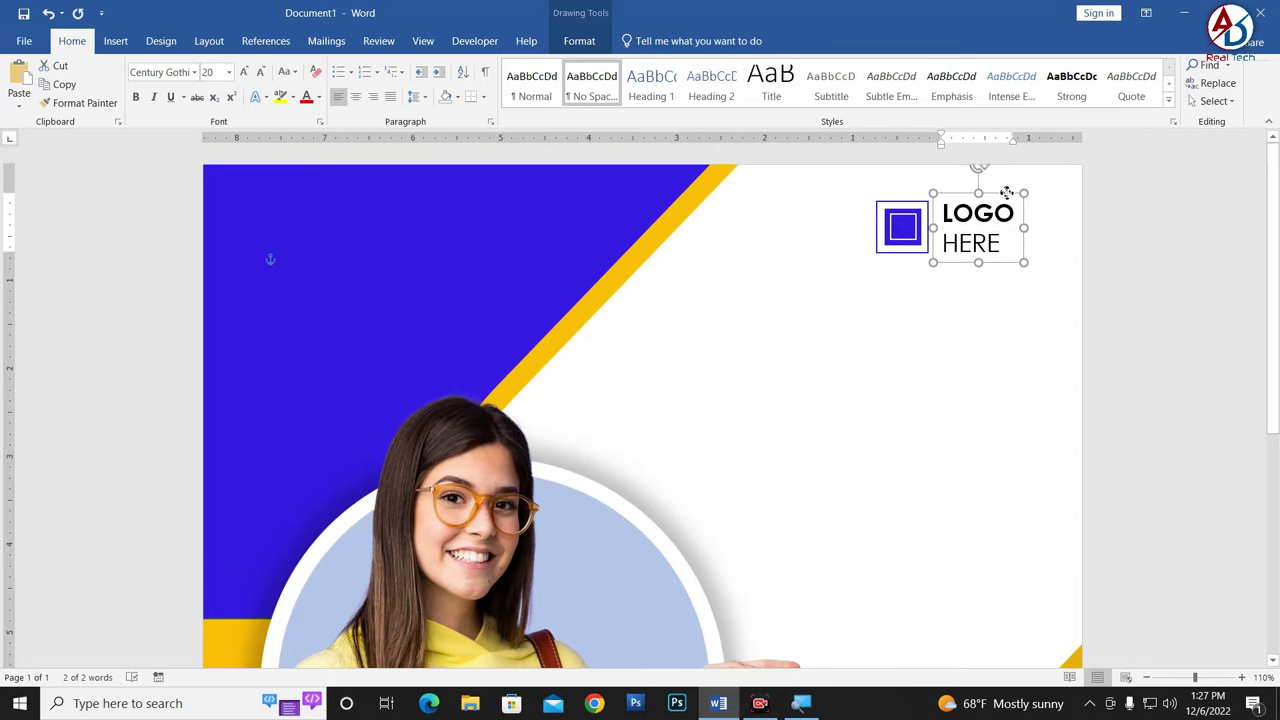
Step: Select the blue square with the text box and shift the logo group slightly right
scroll(995, 310, "down", 1)
scroll(811, 246, "down", 4)
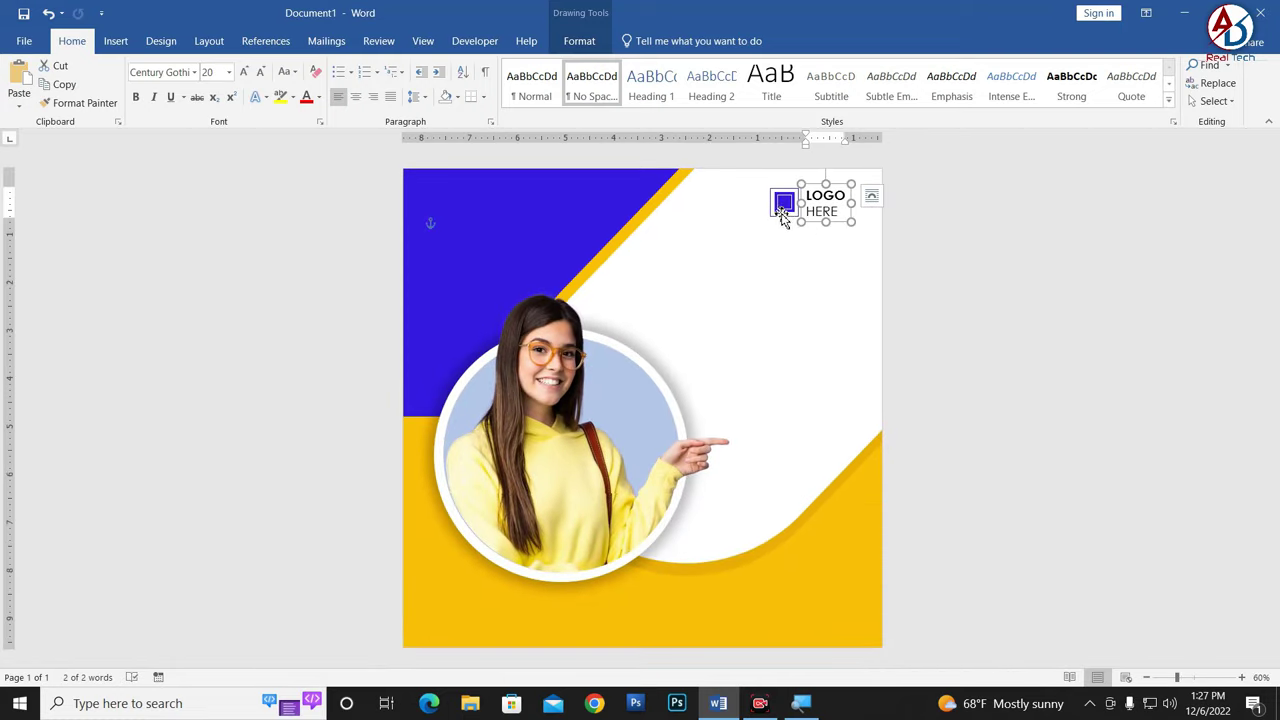
left_click(783, 210, "shift")
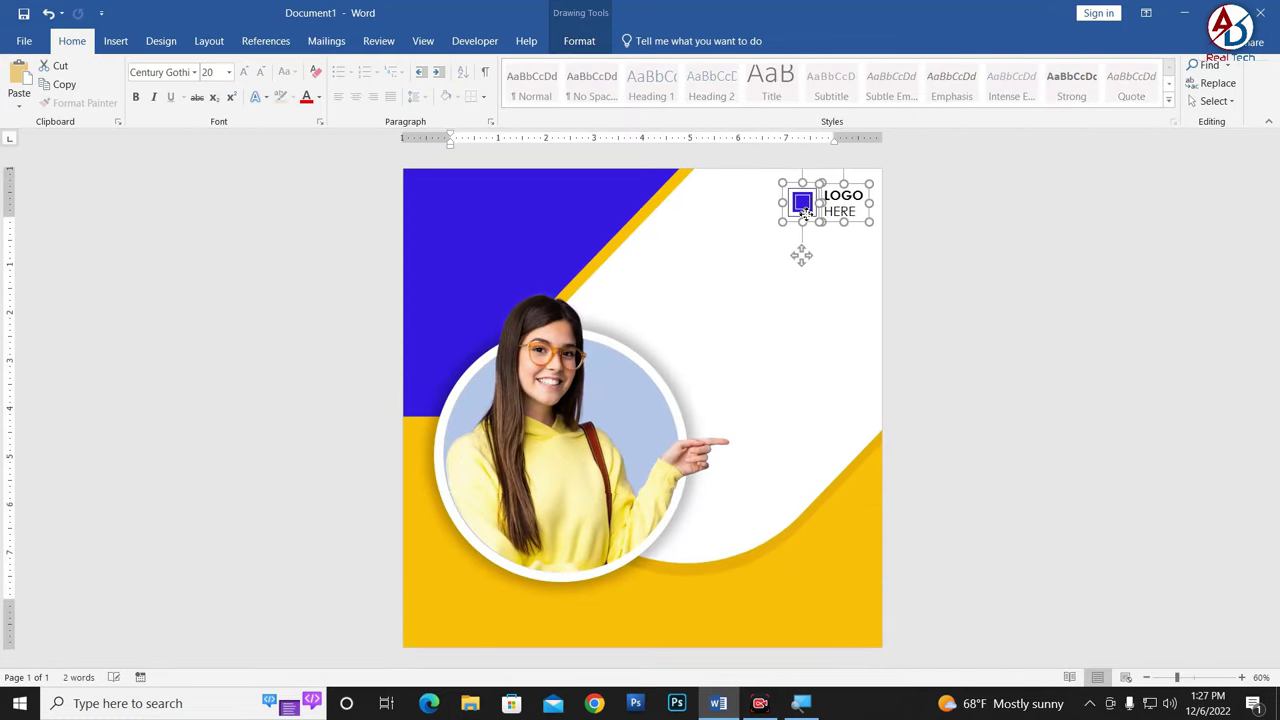
left_click_drag(803, 213, 808, 212)
left_click(846, 329)
Step: Check the text box's wrapping options and shift the logo group slightly left
scroll(846, 340, "down", 2)
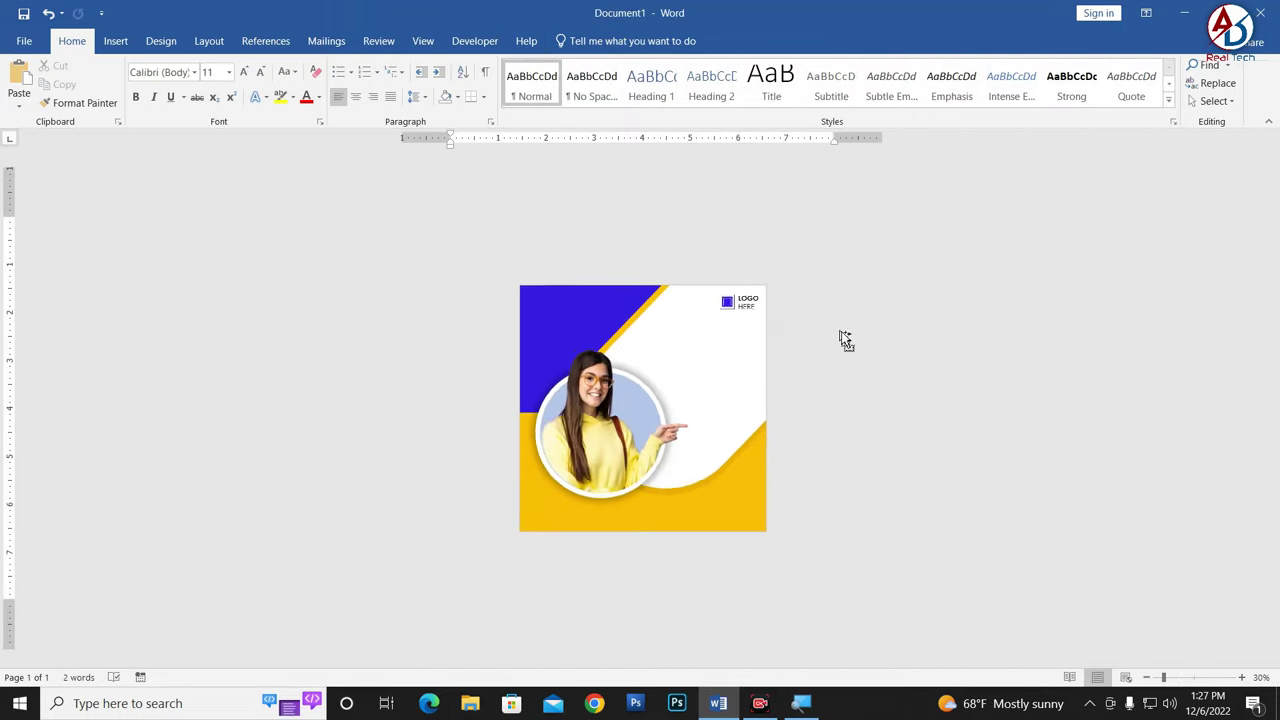
scroll(817, 240, "up", 2)
left_click(833, 210)
left_click(843, 201)
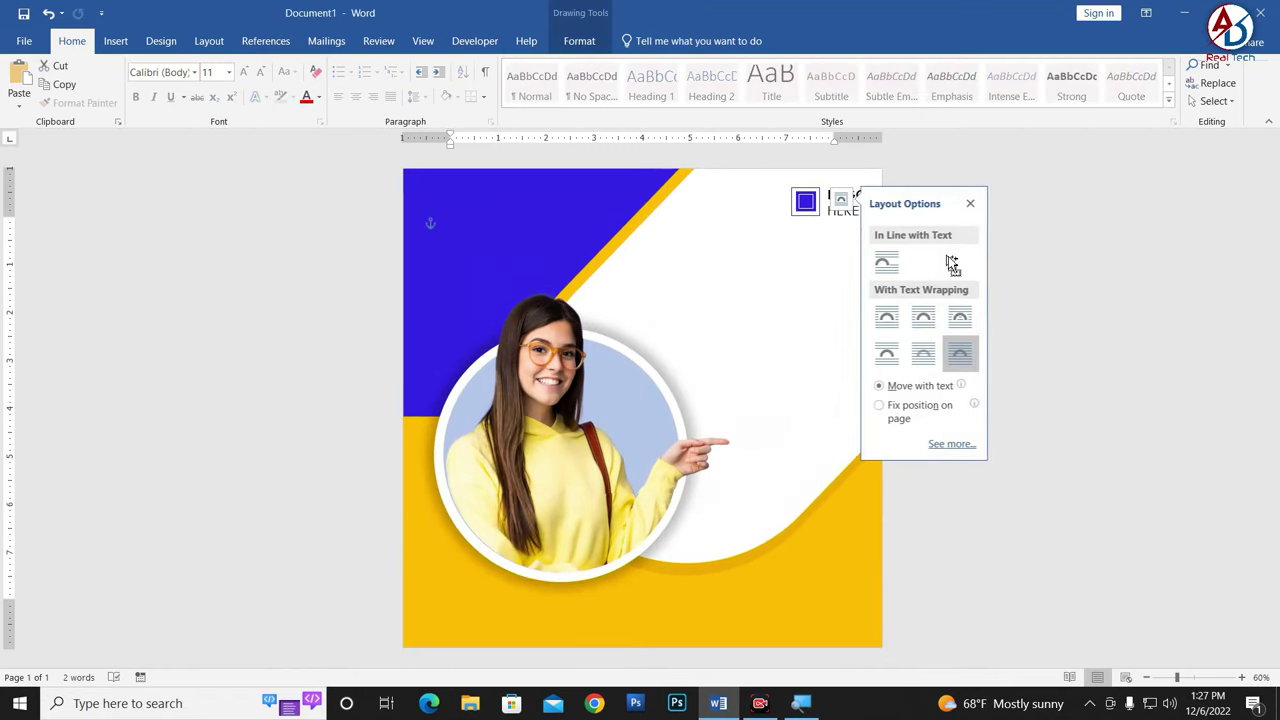
left_click(972, 205)
scroll(966, 257, "up", 3)
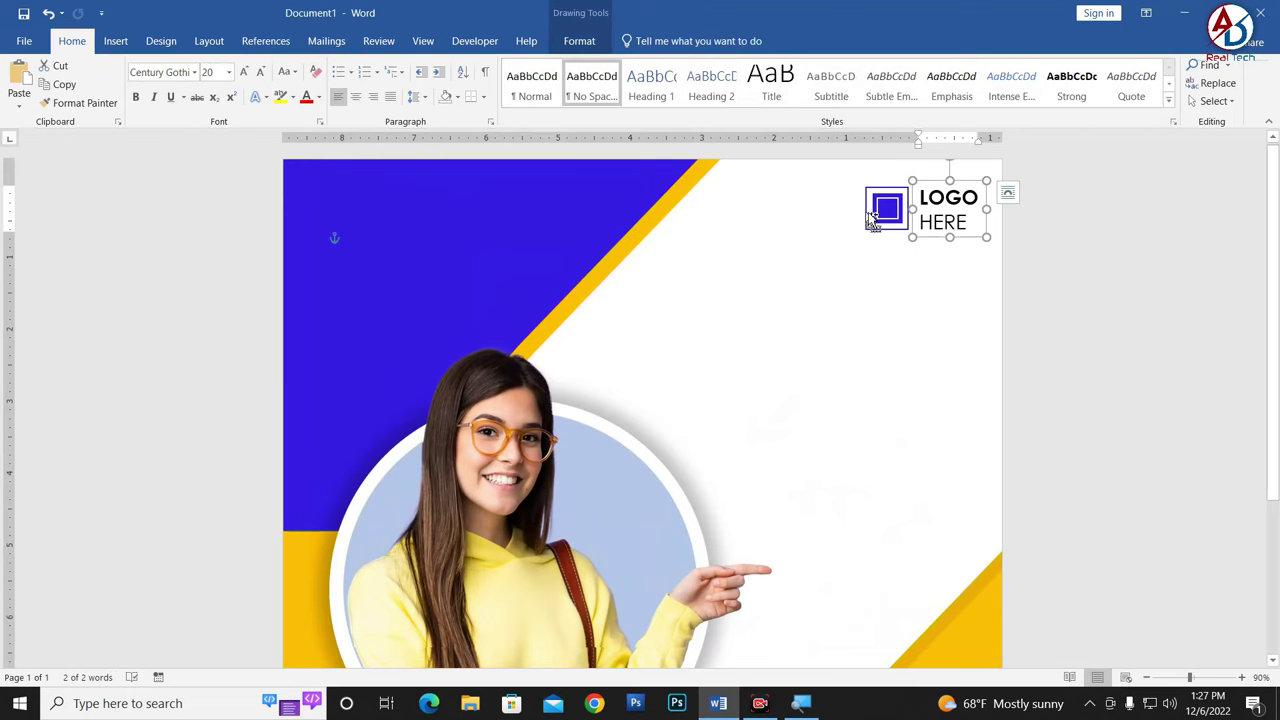
left_click(884, 213, "shift")
left_click_drag(857, 212, 853, 212)
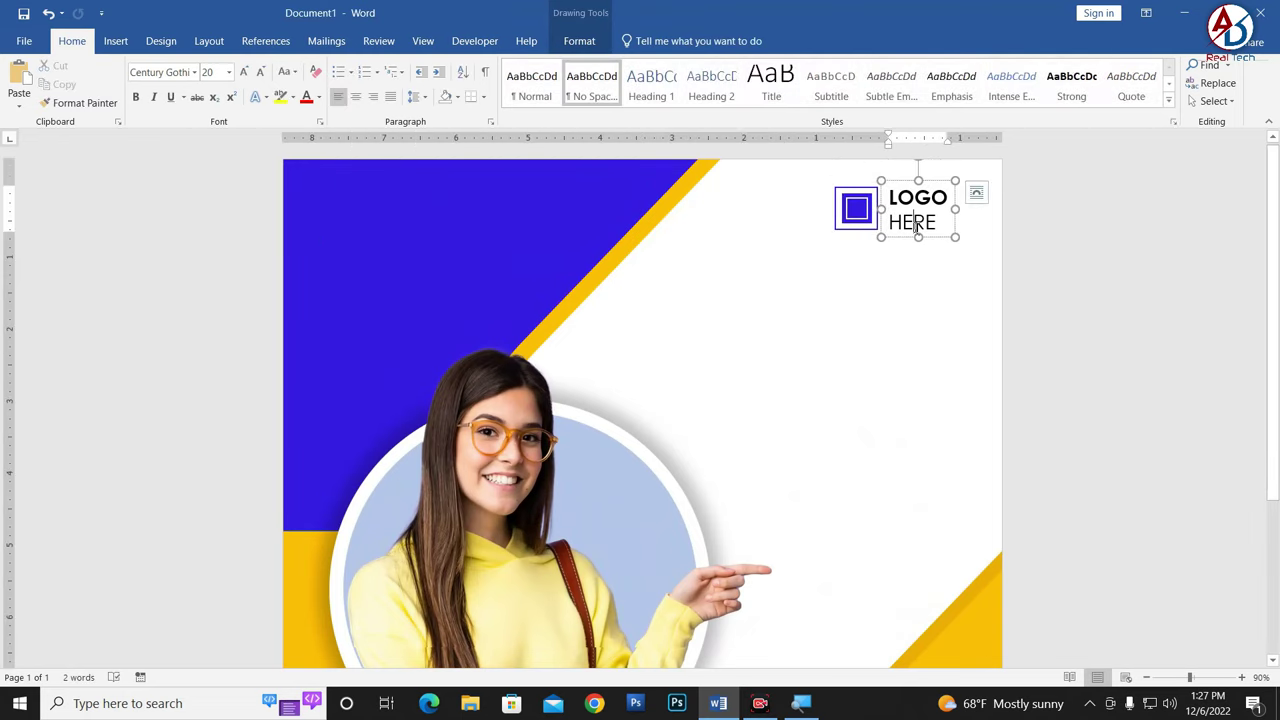
left_click(920, 260)
scroll(920, 260, "up", 4)
left_click(1027, 226)
Step: Set HERE's character spacing to Expanded by 1 pt in the Font dialog's Advanced settings
double_click(1025, 226)
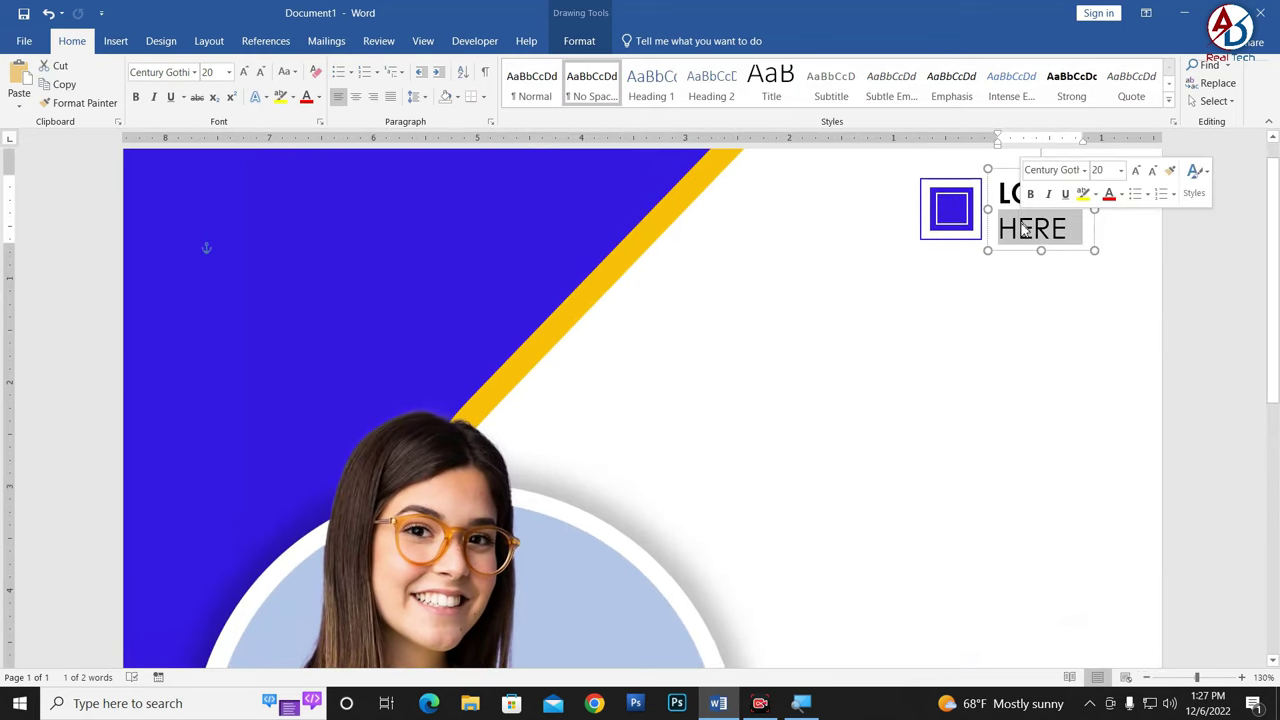
left_click(319, 121)
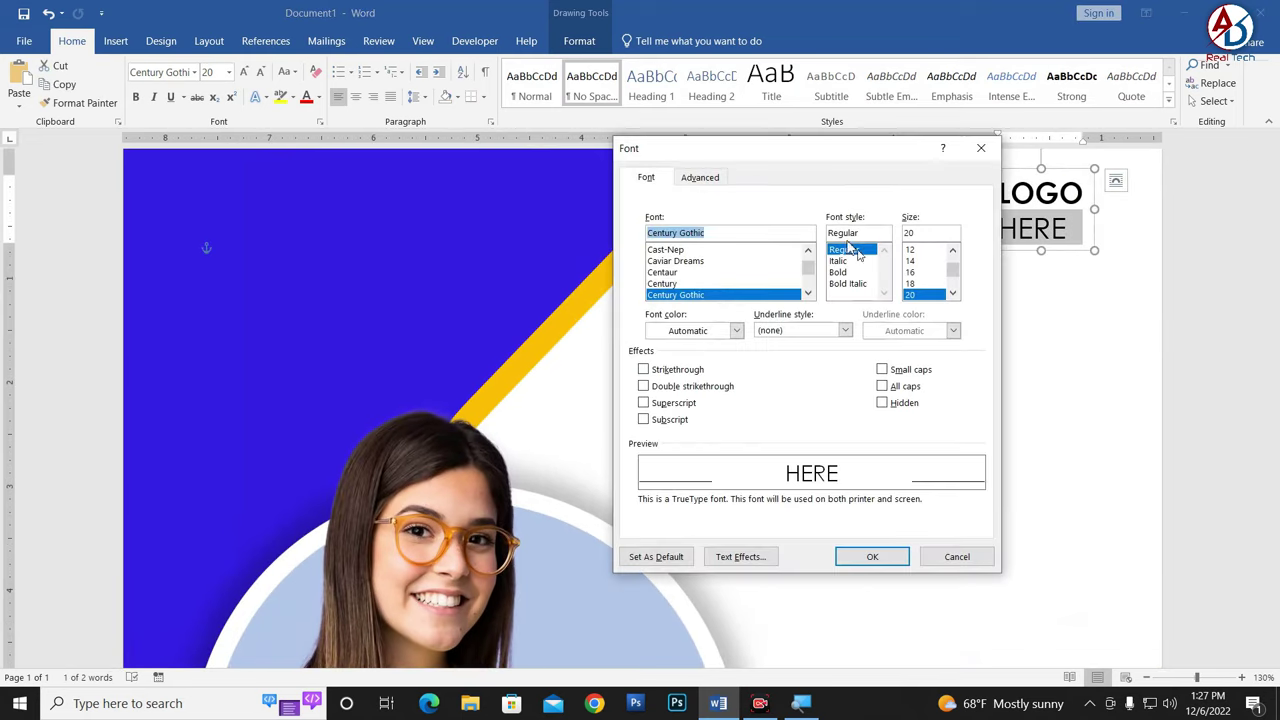
left_click(705, 180)
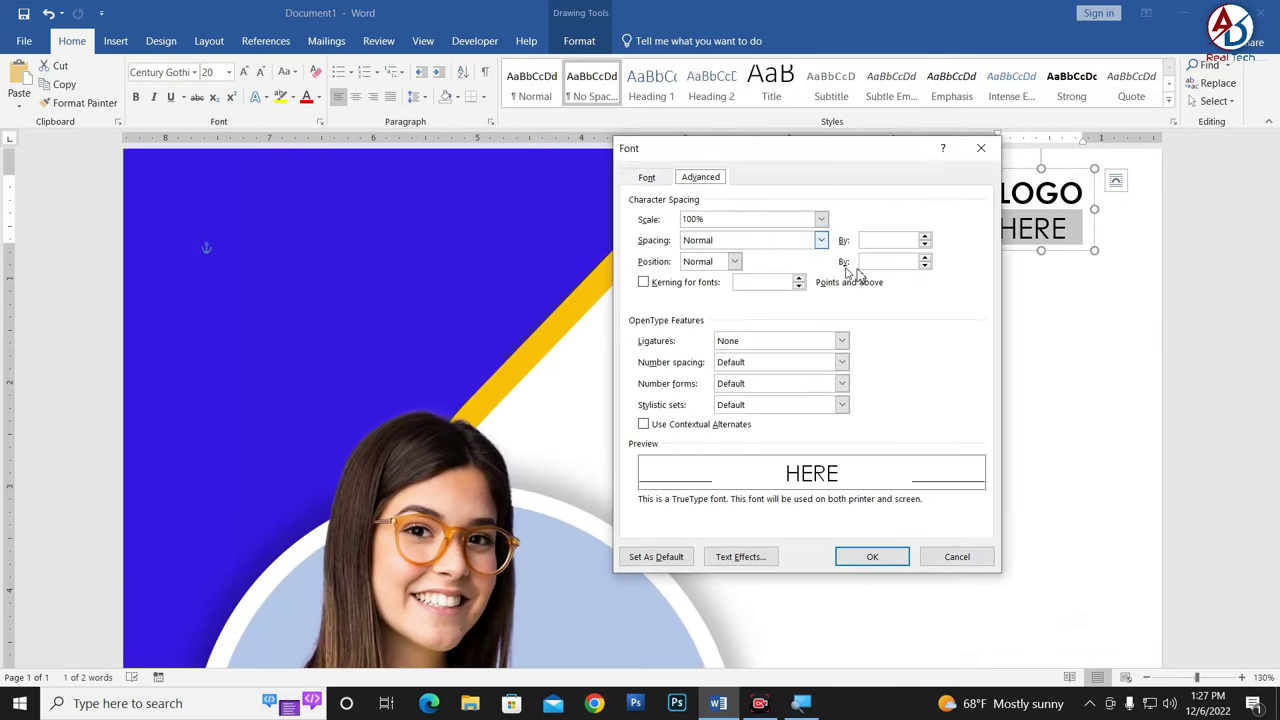
left_click(924, 237)
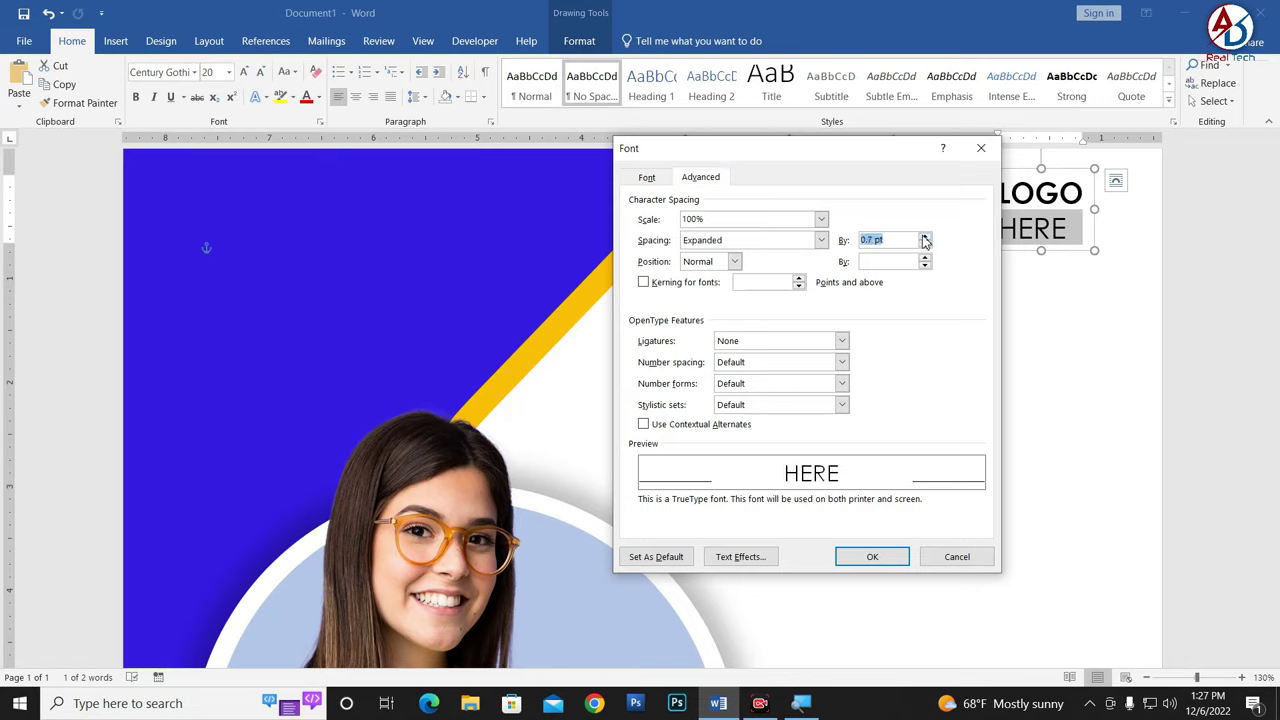
left_click(866, 557)
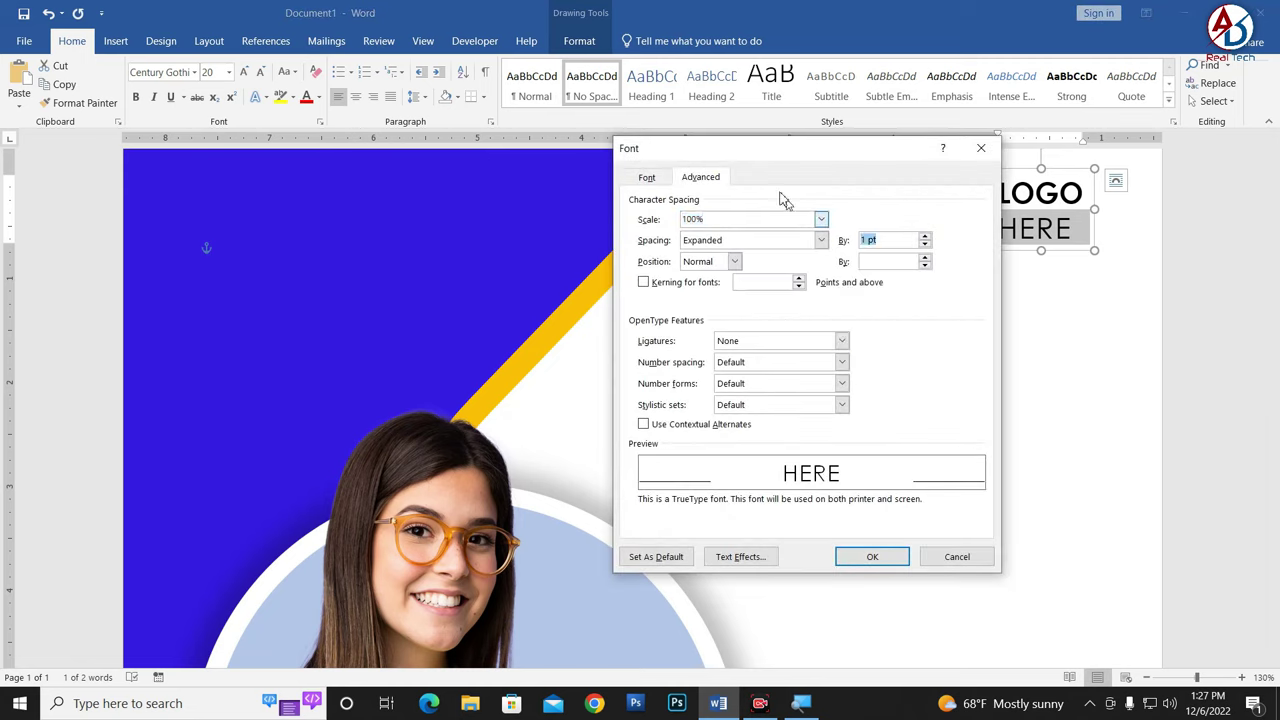
key("Return")
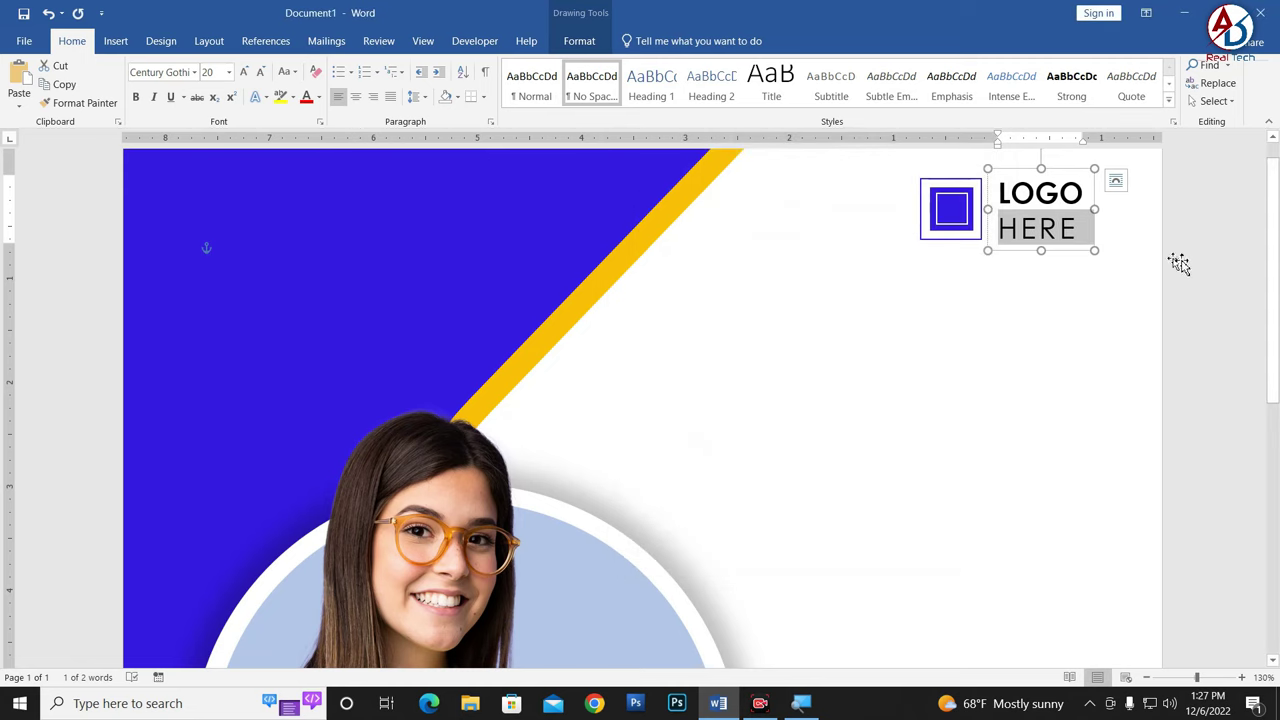
left_click(1080, 274)
scroll(1037, 286, "down", 5)
Step: Insert a first-style WordArt box and move it to the page's right side
scroll(868, 334, "down", 6)
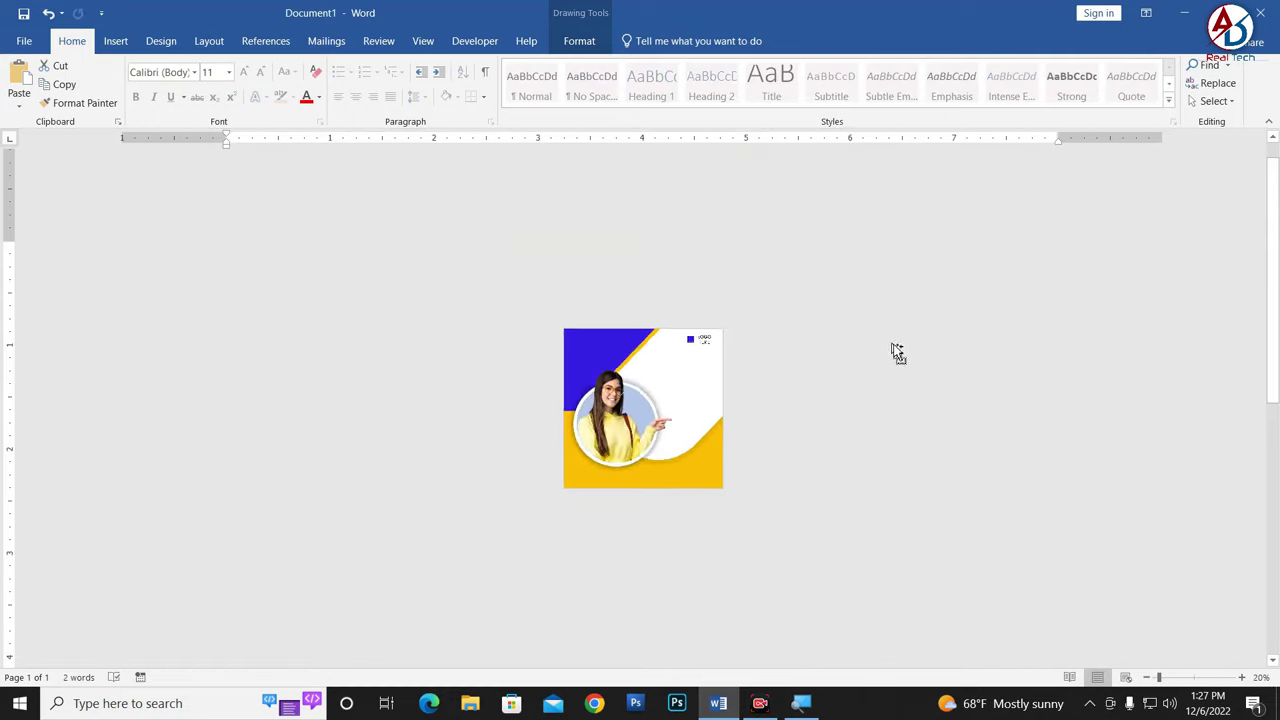
scroll(786, 323, "up", 2)
scroll(754, 357, "up", 2)
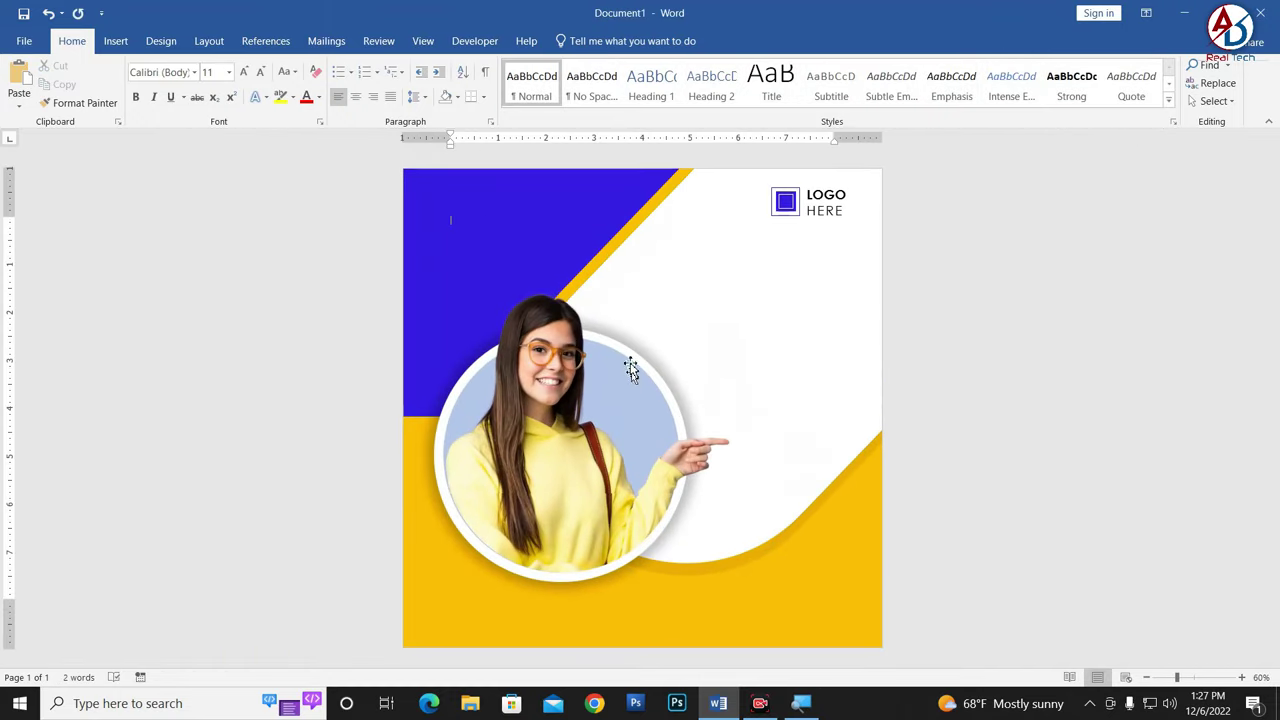
left_click(115, 40)
left_click(998, 85)
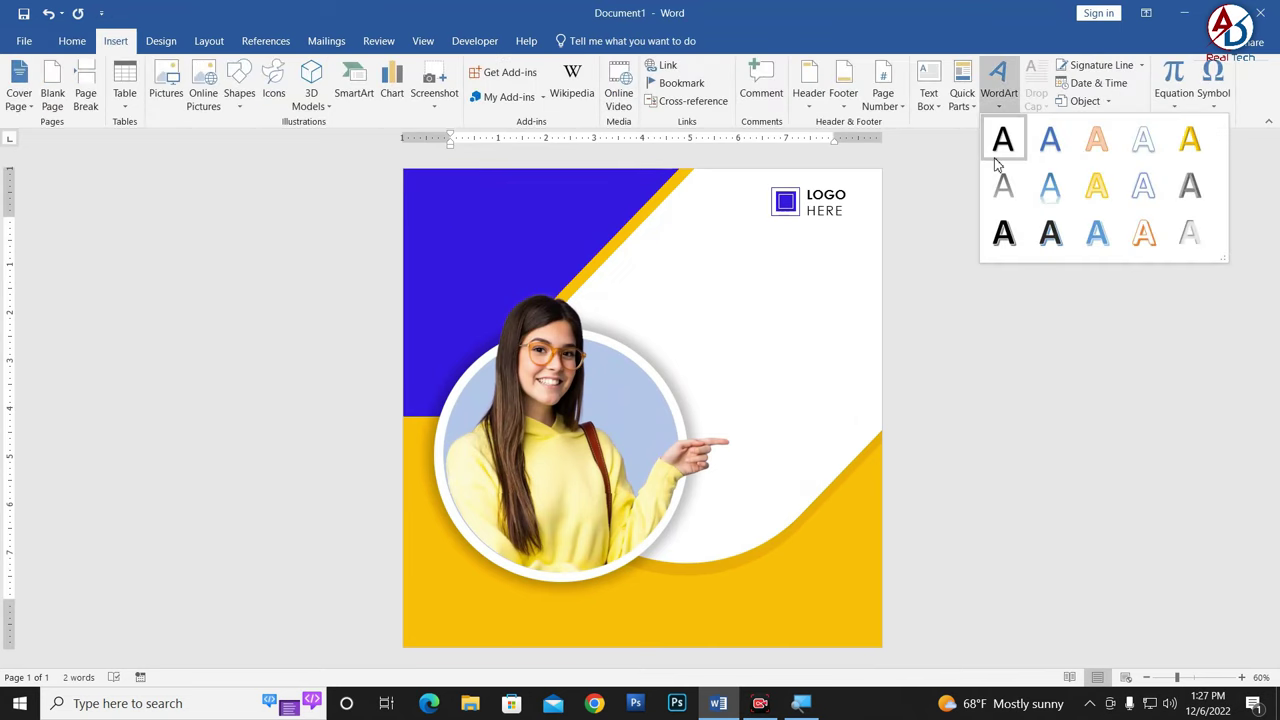
left_click(1003, 140)
left_click_drag(551, 220, 774, 309)
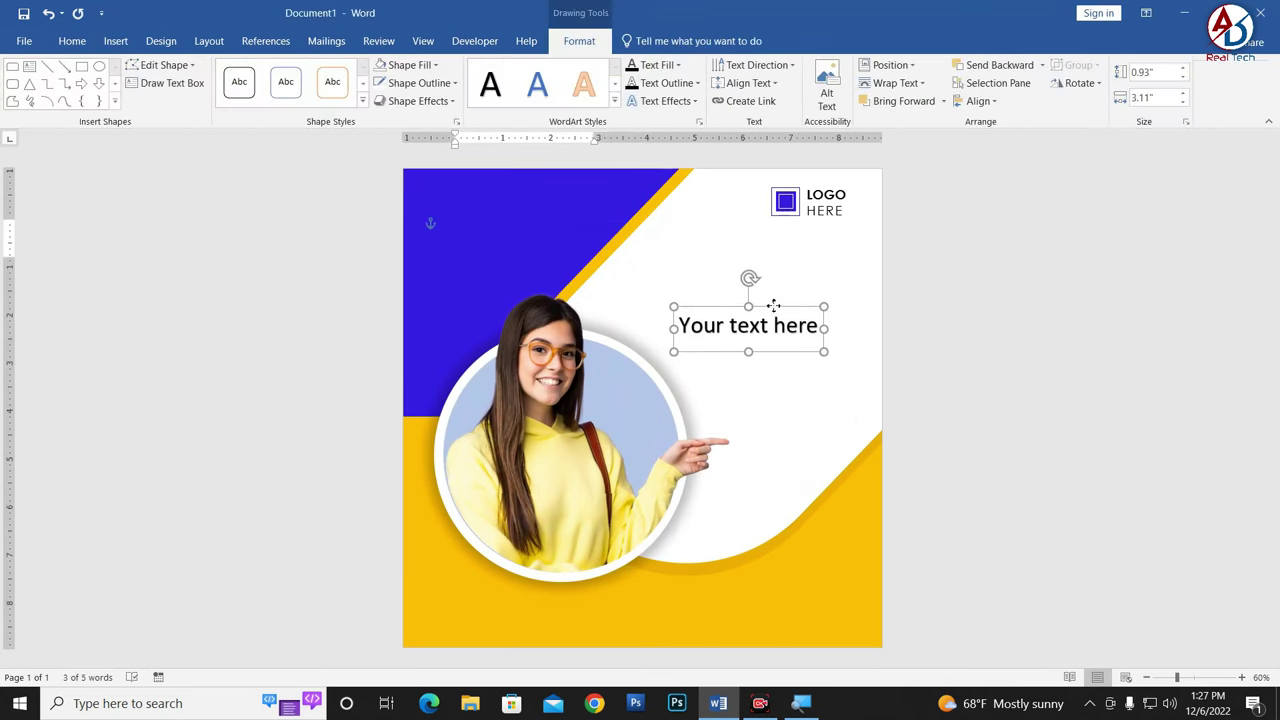
Step: Apply No Spacing, enlarge the WordArt text, and replace it with bold 2023
left_click(72, 40)
left_click(599, 92)
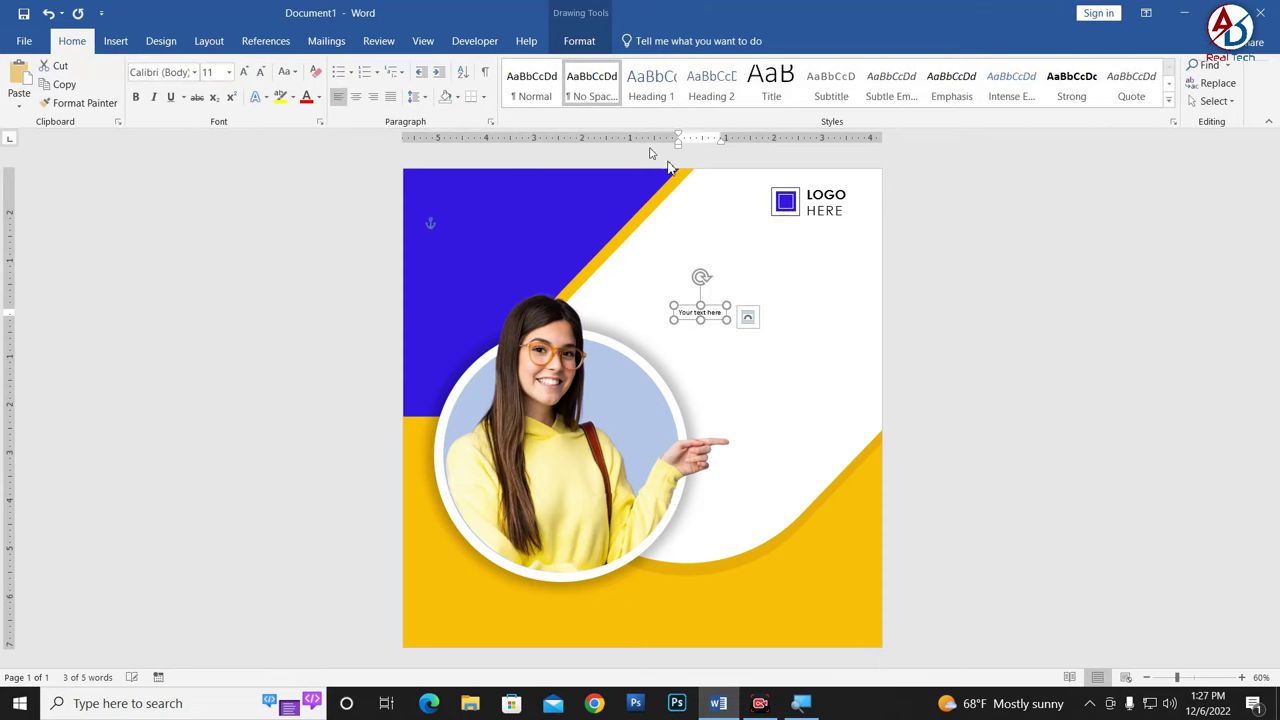
left_click(243, 72)
left_click(243, 72)
left_click(243, 72)
left_click(243, 72)
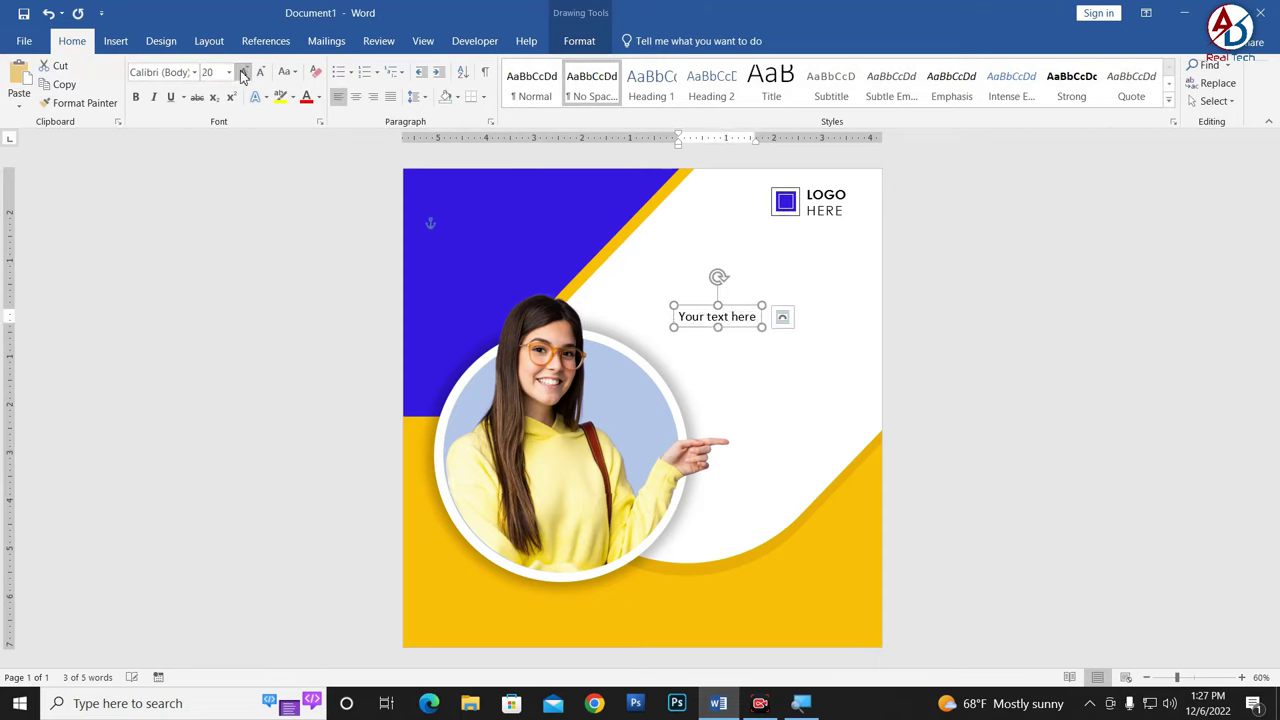
left_click(243, 72)
left_click(243, 72)
left_click(243, 72)
triple_click(749, 327)
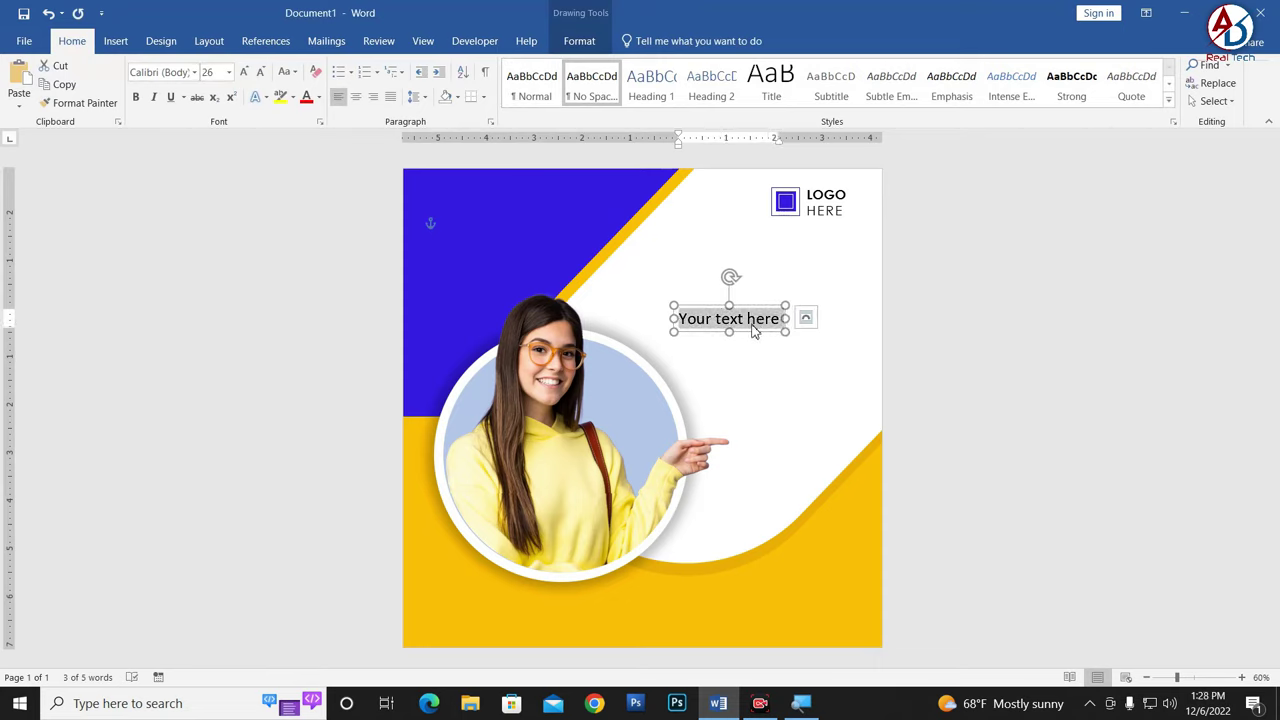
type("20")
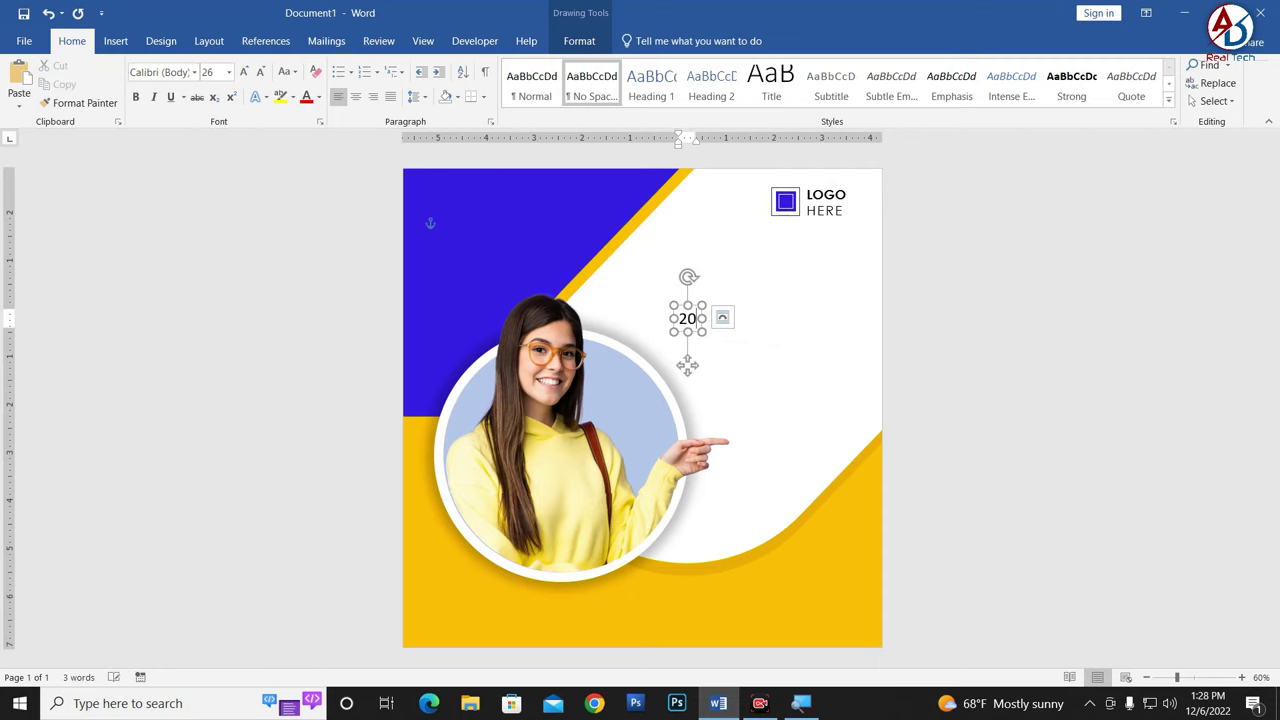
type("23")
key("ctrl+a")
key("ctrl+b")
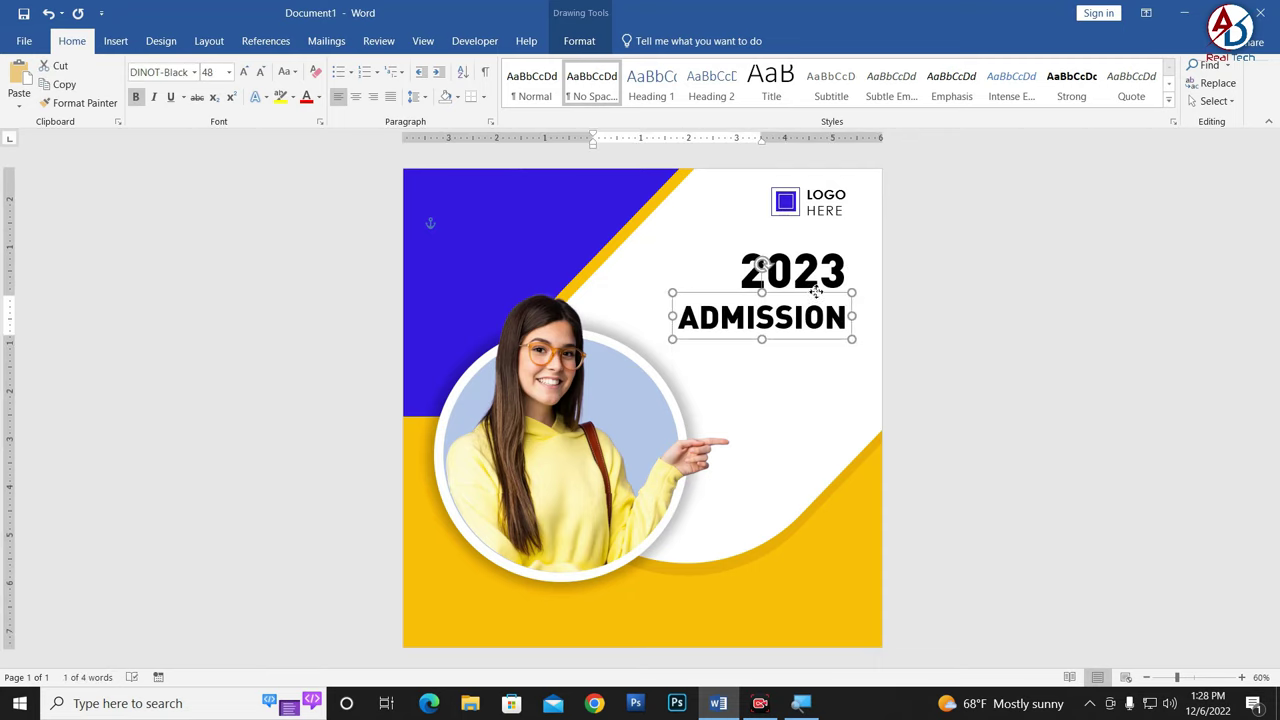
Step: Set ADMISSION to 65 pt and fit it snugly under 2023
type("5")
key("Return")
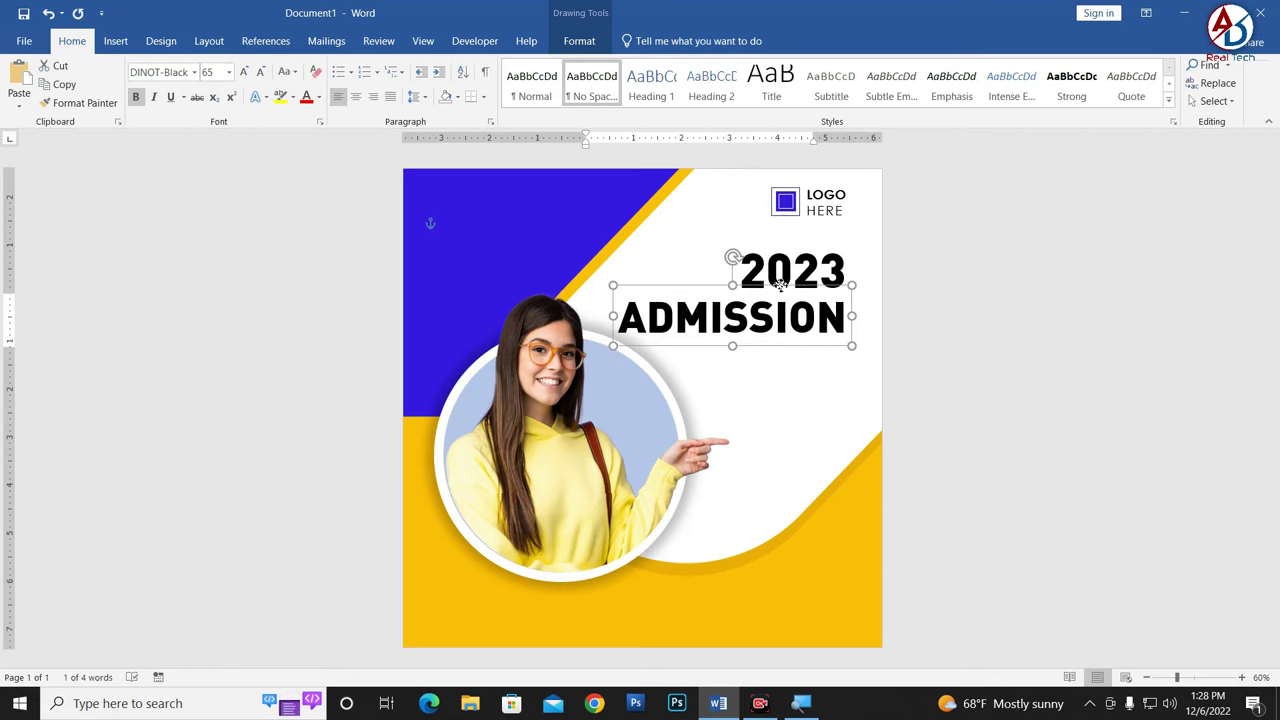
left_click_drag(781, 300, 781, 281)
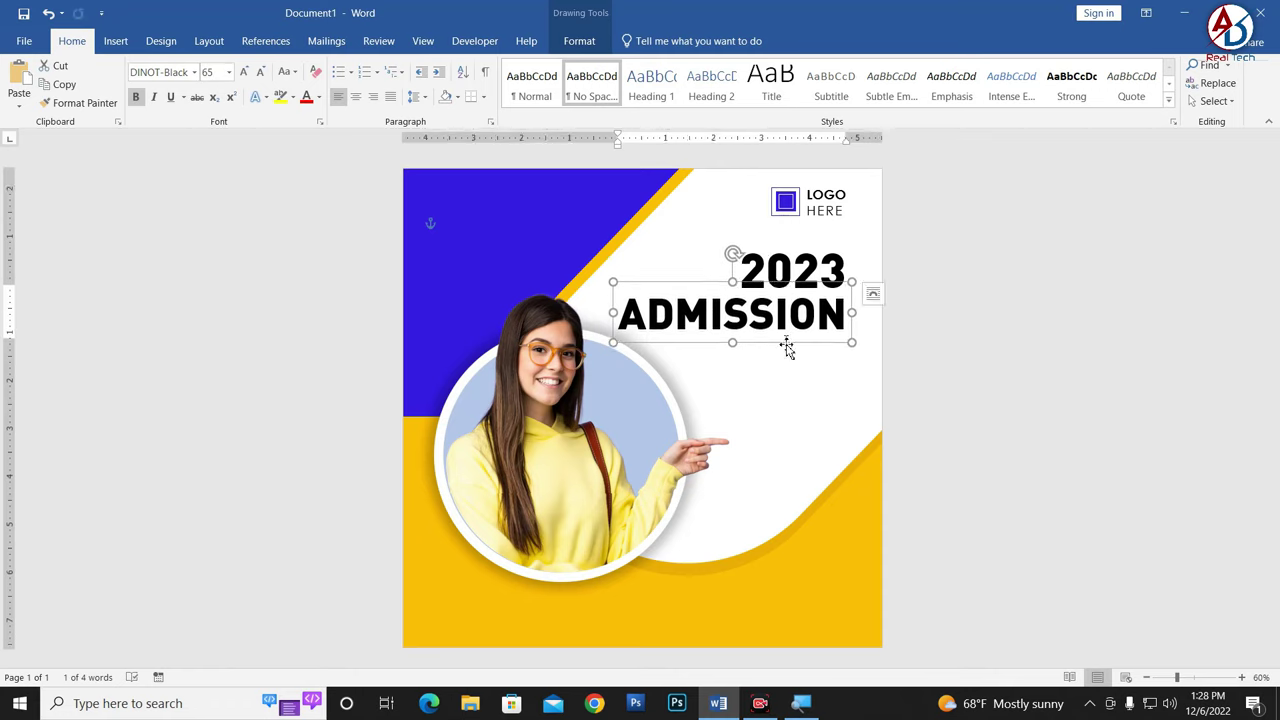
Step: Duplicate the ADMISSION box just below it and change the copy's text to NOW OPEN
left_click_drag(784, 345, 782, 370, "ctrl")
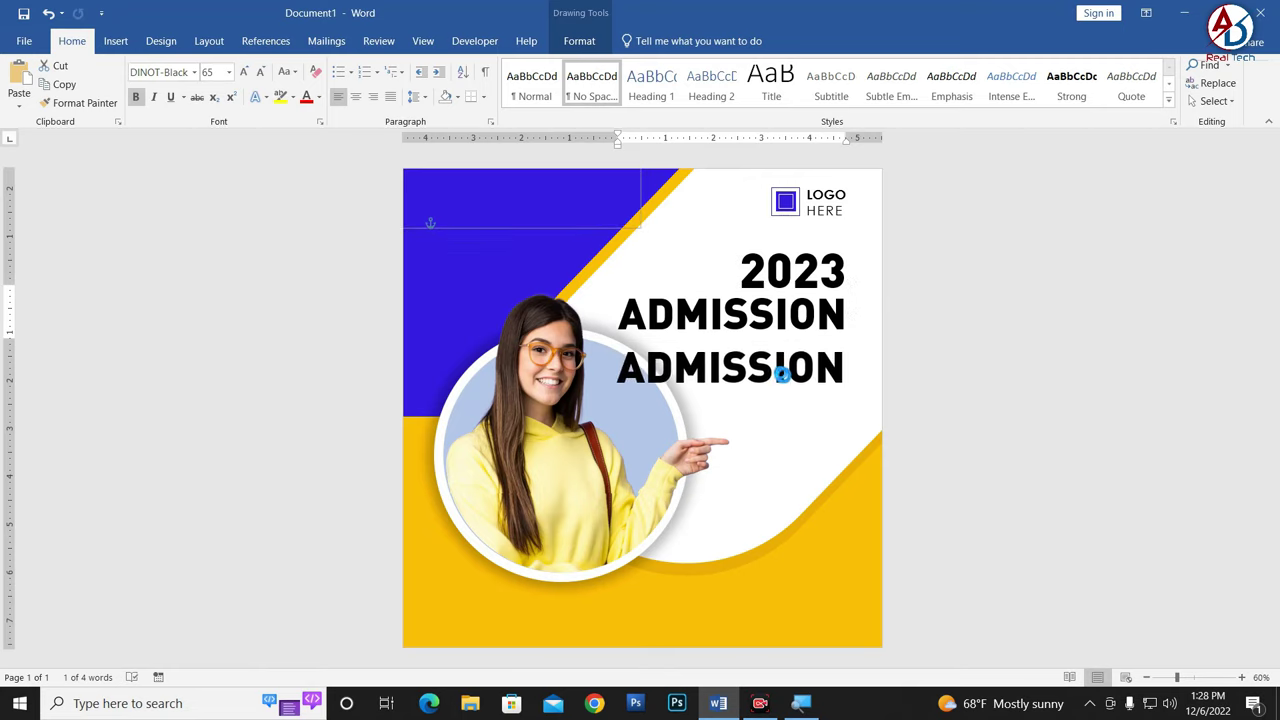
left_click(782, 370)
key("ctrl+a")
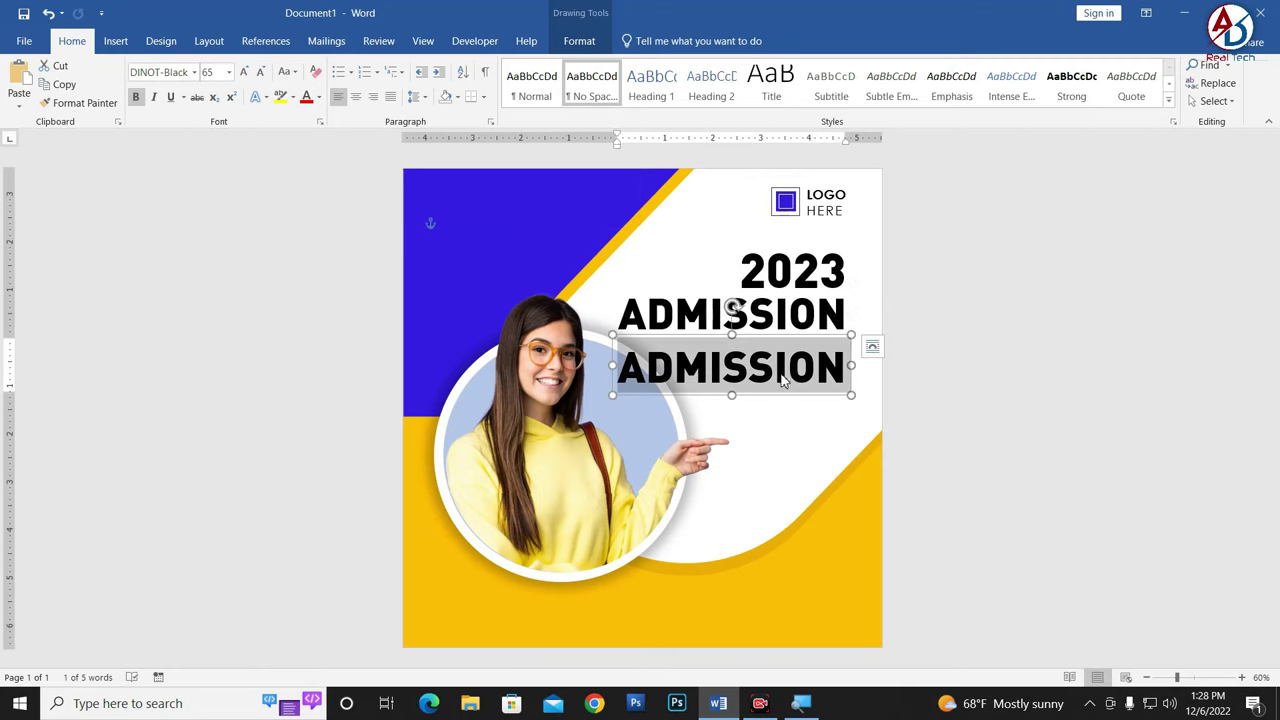
type("NOW OPEN")
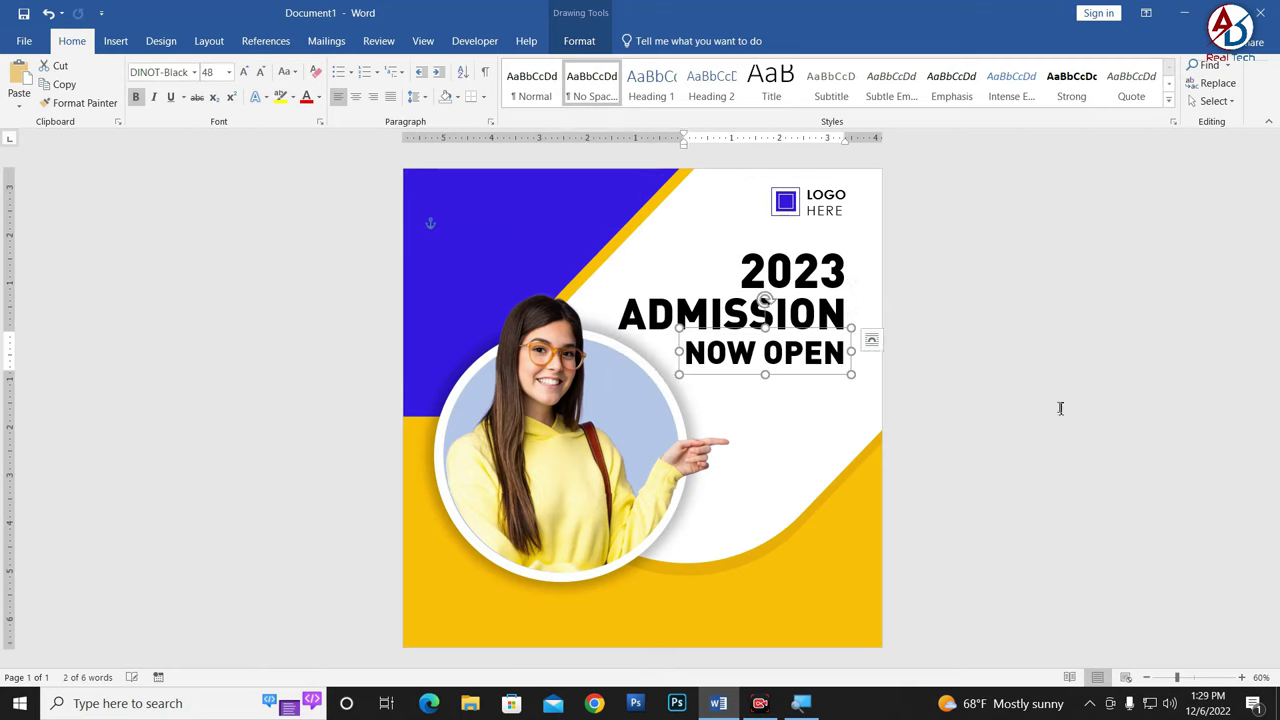
left_click(1060, 406)
scroll(818, 398, "down", 5, "ctrl")
scroll(818, 398, "up", 5, "ctrl")
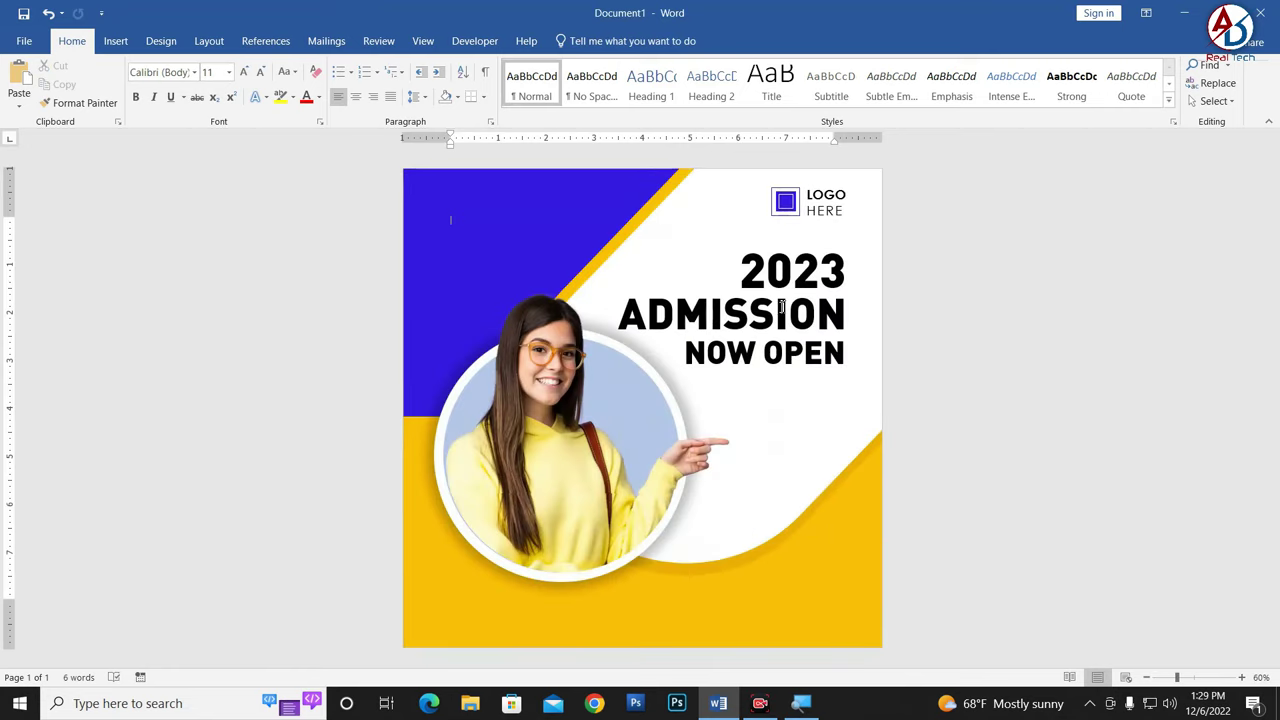
Step: Reduce 2023 to 48 pt and nudge its box right and down
double_click(785, 272)
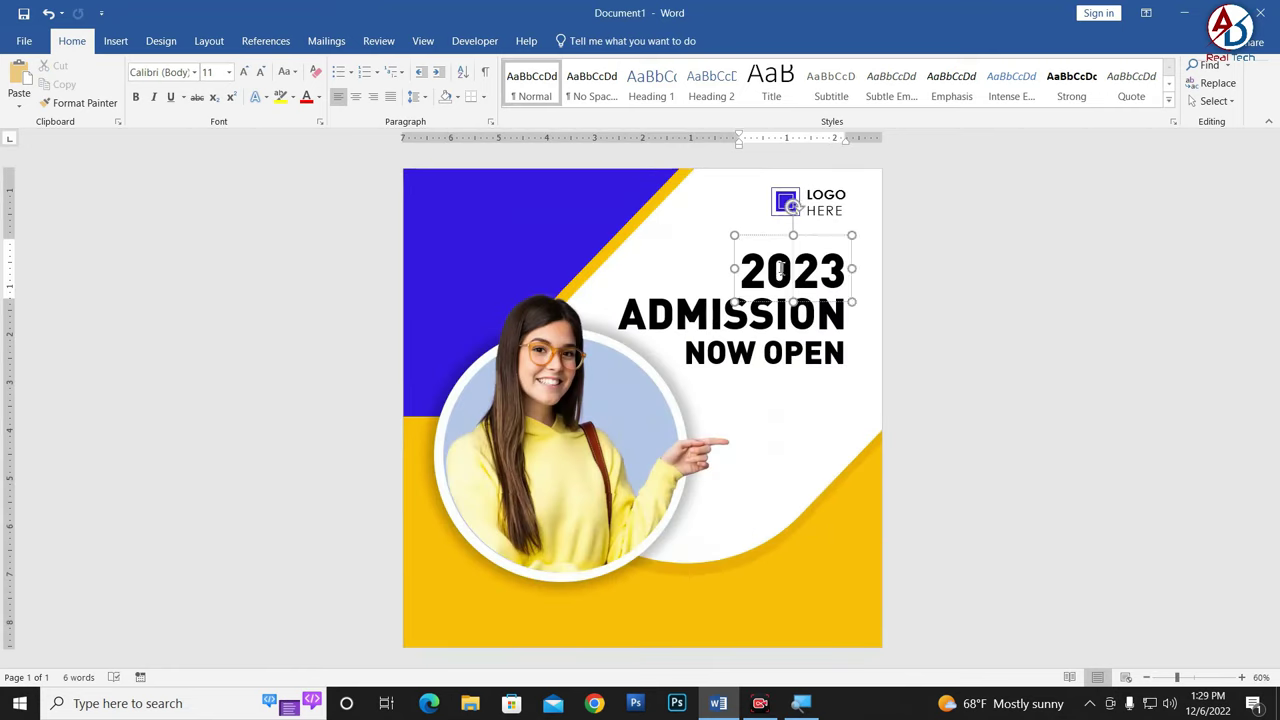
left_click(260, 74)
left_click_drag(802, 287, 834, 298)
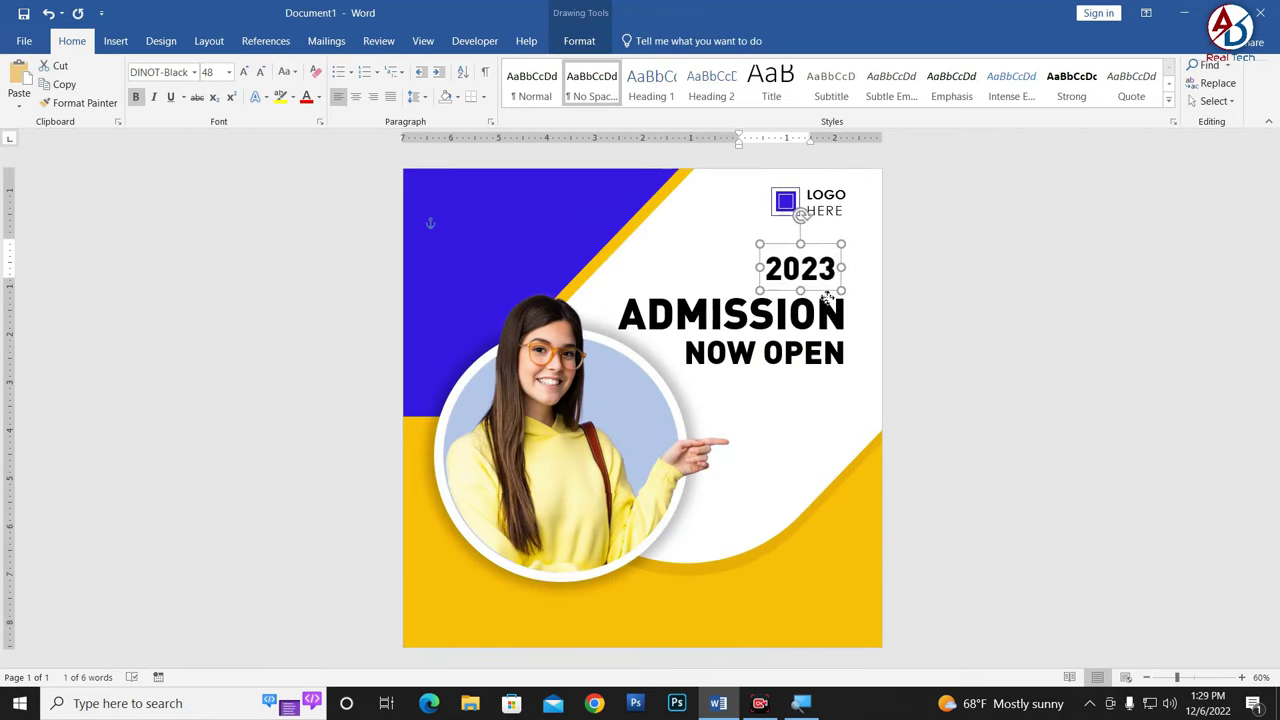
scroll(805, 366, "down", 2, "ctrl")
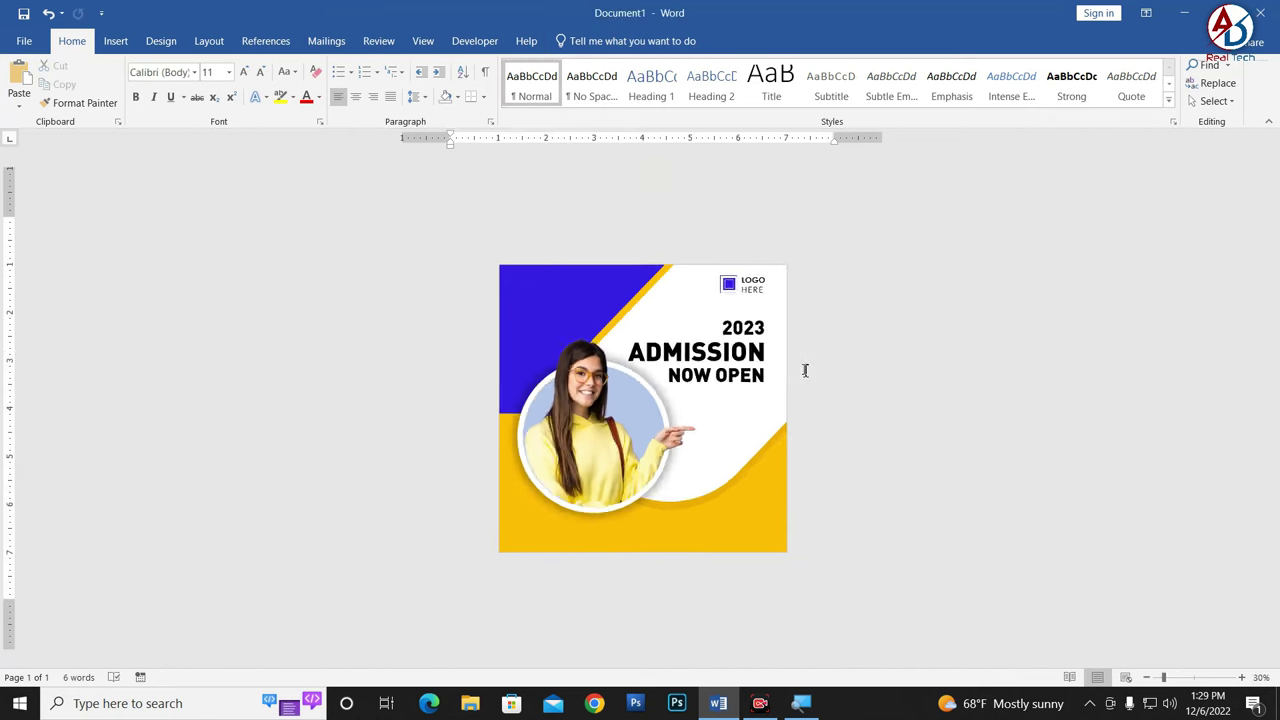
scroll(805, 366, "up", 2, "ctrl")
left_click(818, 255)
scroll(832, 283, "up", 2, "ctrl")
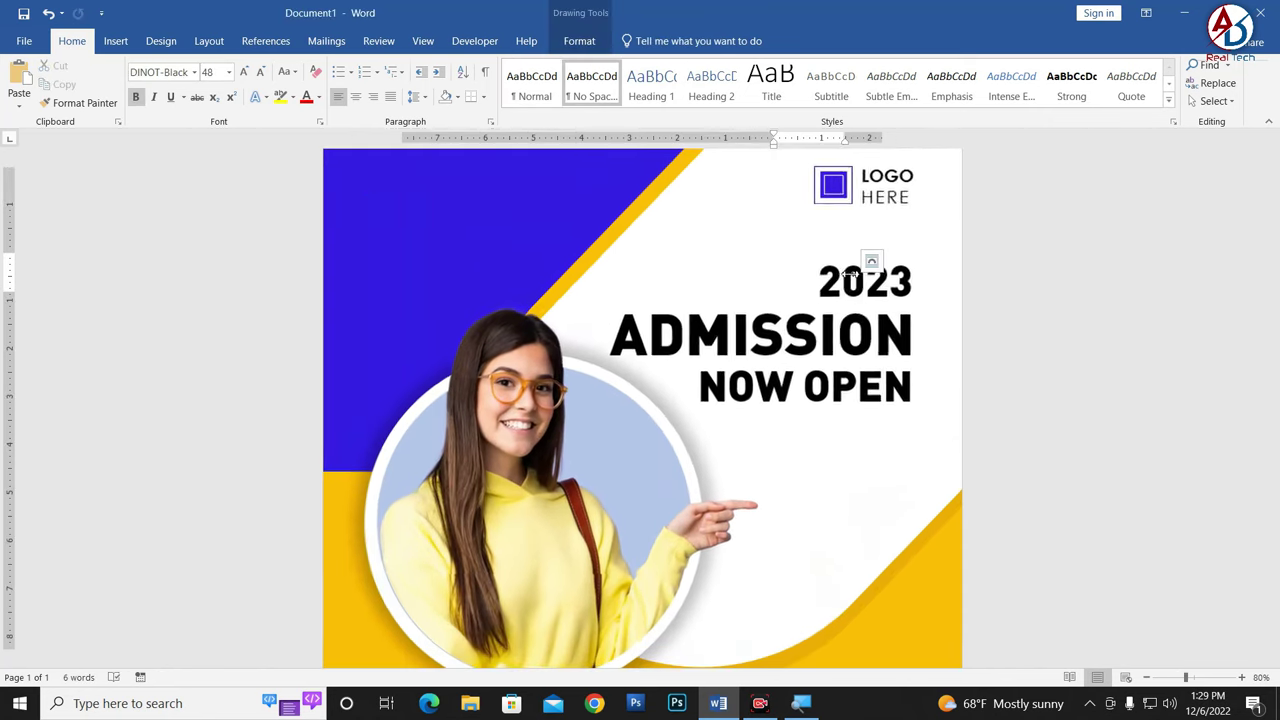
left_click(848, 252)
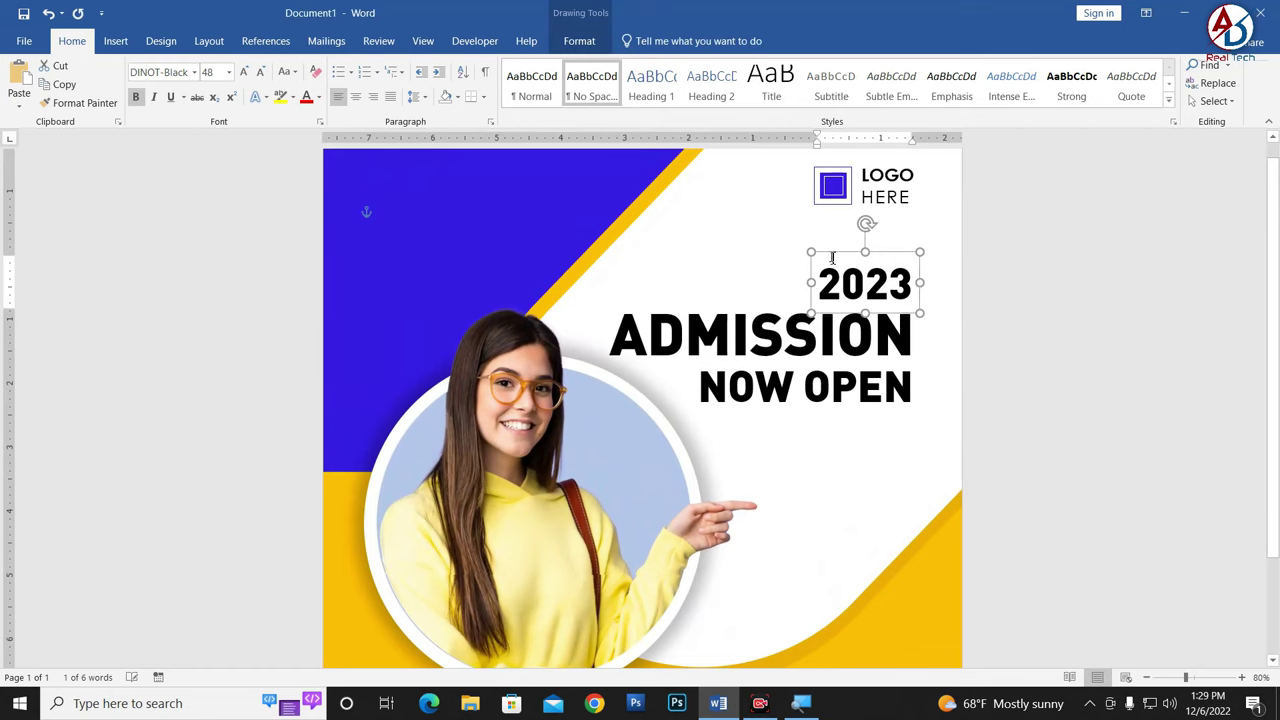
left_click(1118, 425)
Step: Colour ADMISSION and 2023 the same blue
double_click(760, 338)
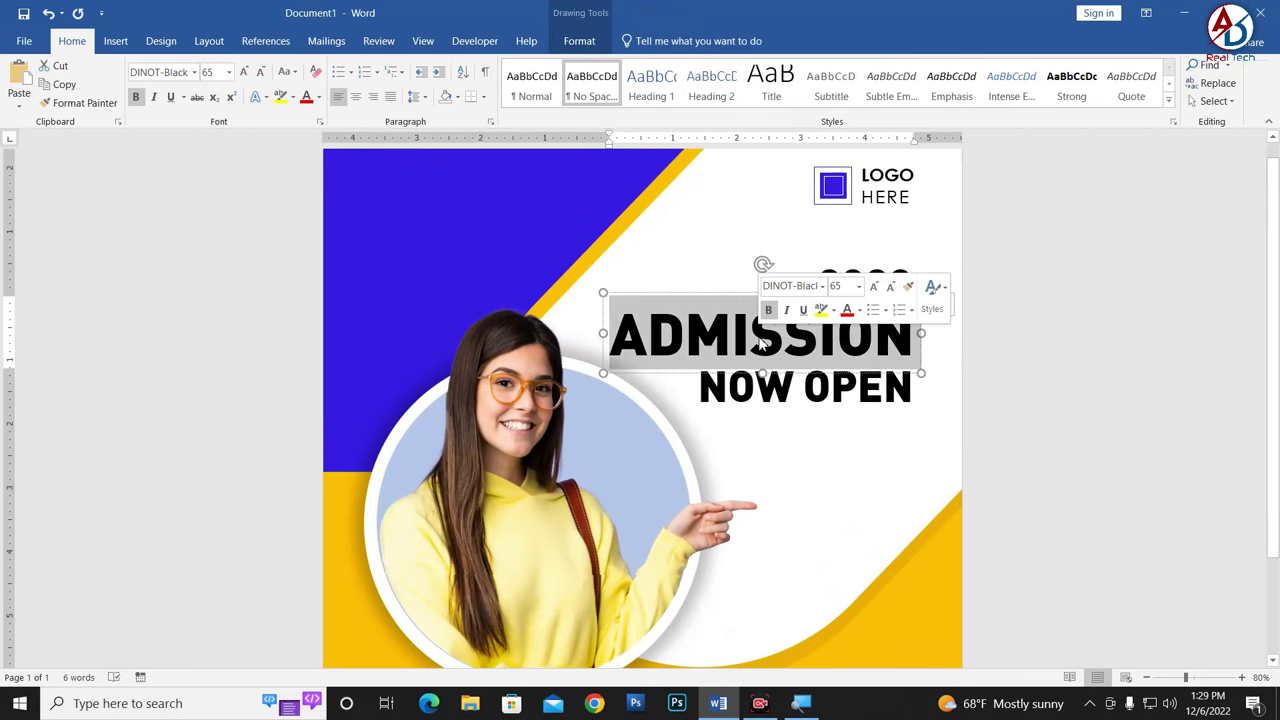
left_click(319, 97)
left_click(308, 265)
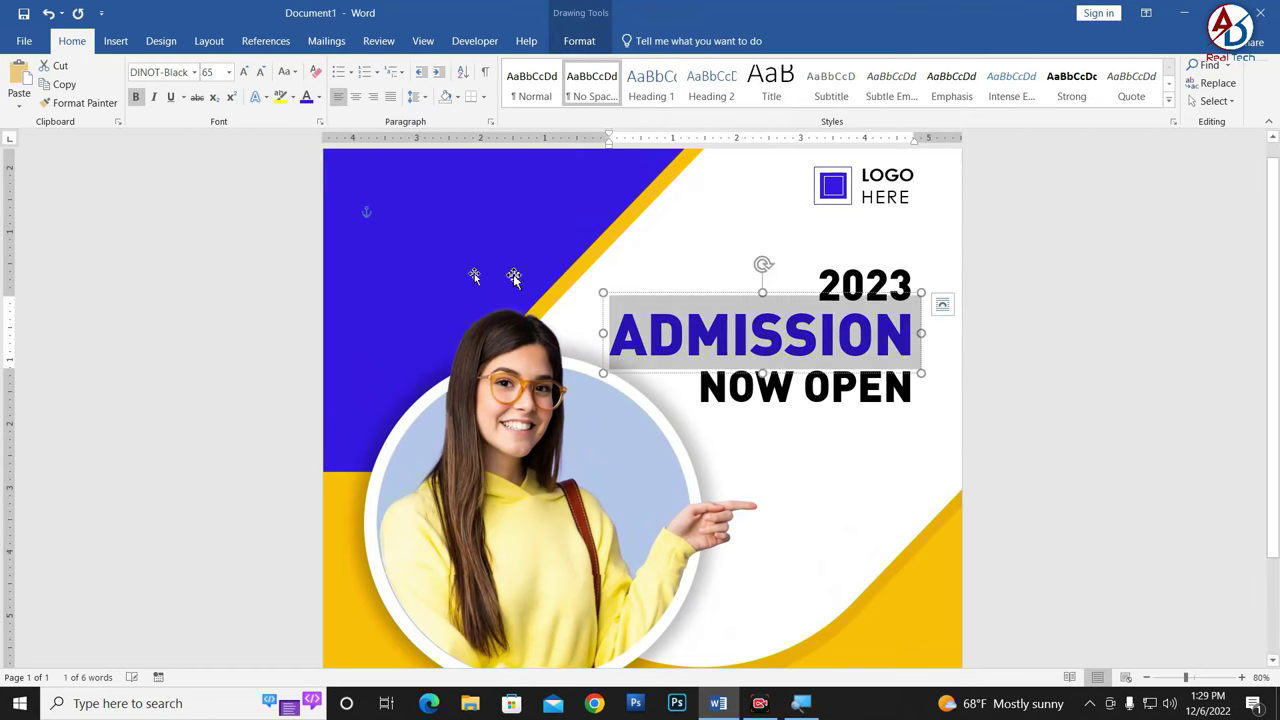
double_click(851, 283)
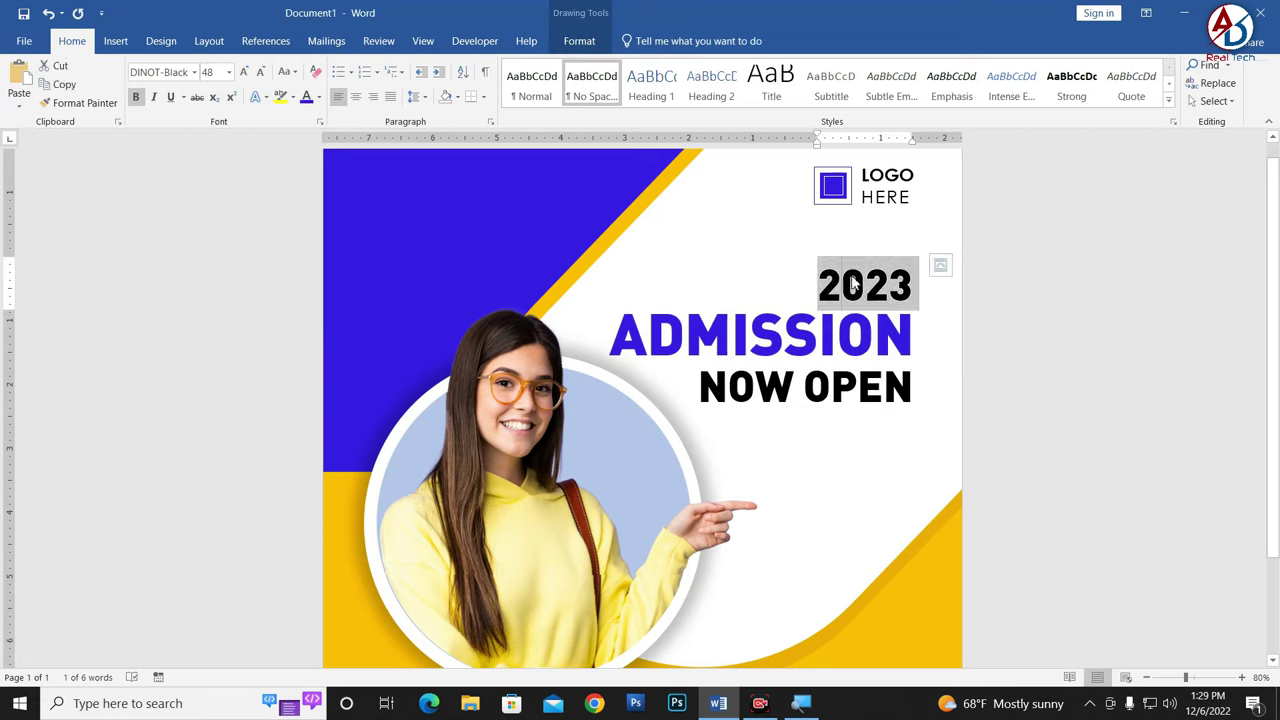
left_click(308, 97)
Step: Colour the NOW OPEN line golden yellow
double_click(806, 394)
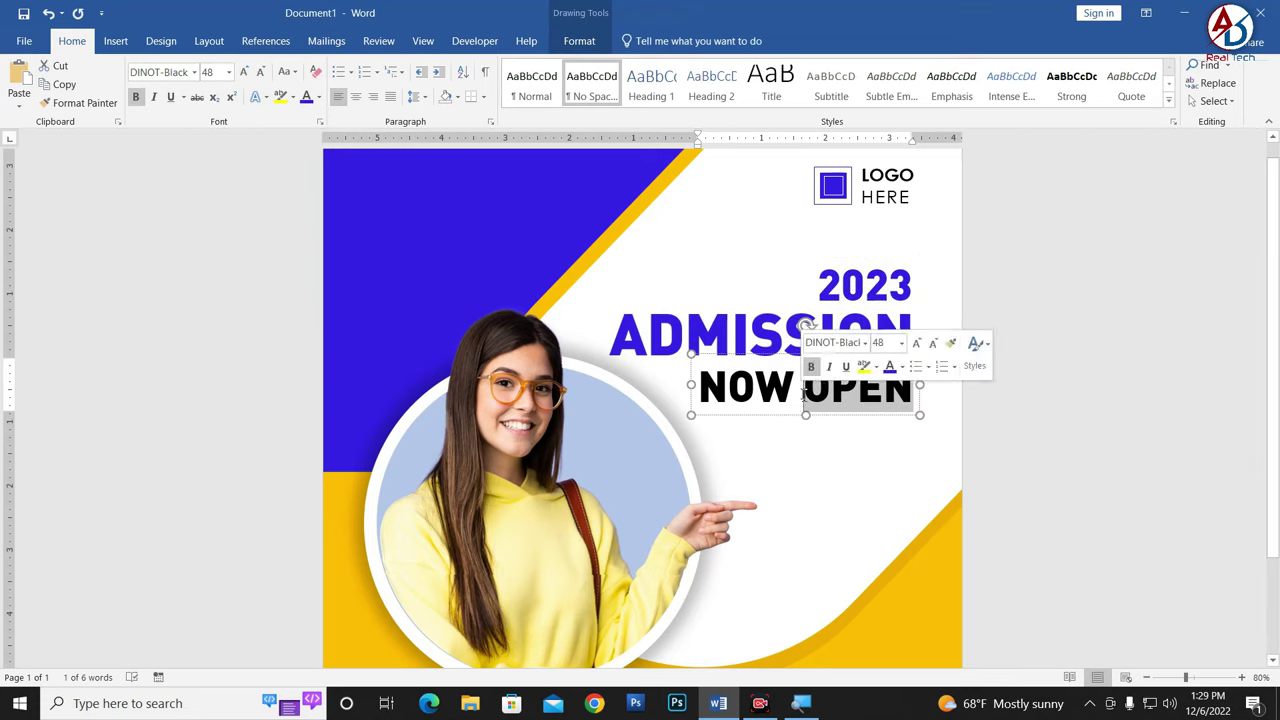
triple_click(806, 394)
left_click(319, 97)
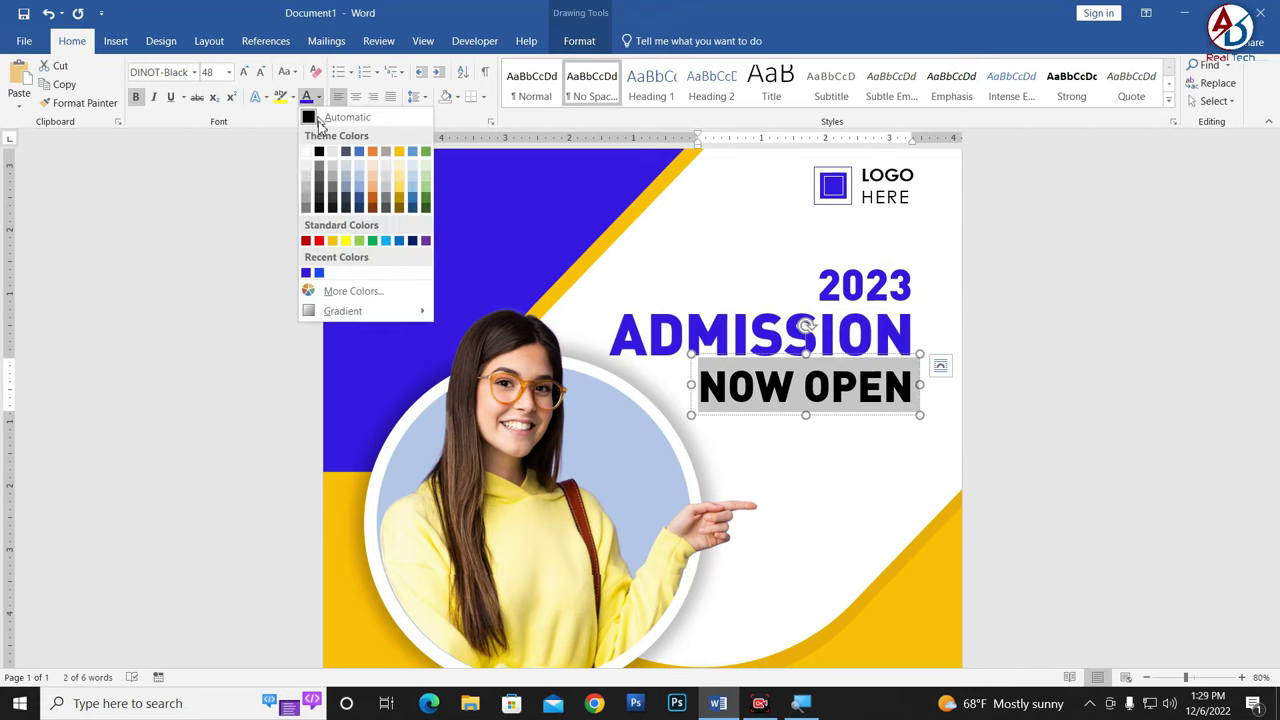
left_click(332, 240)
left_click(900, 437)
scroll(900, 465, "down", 6, "ctrl")
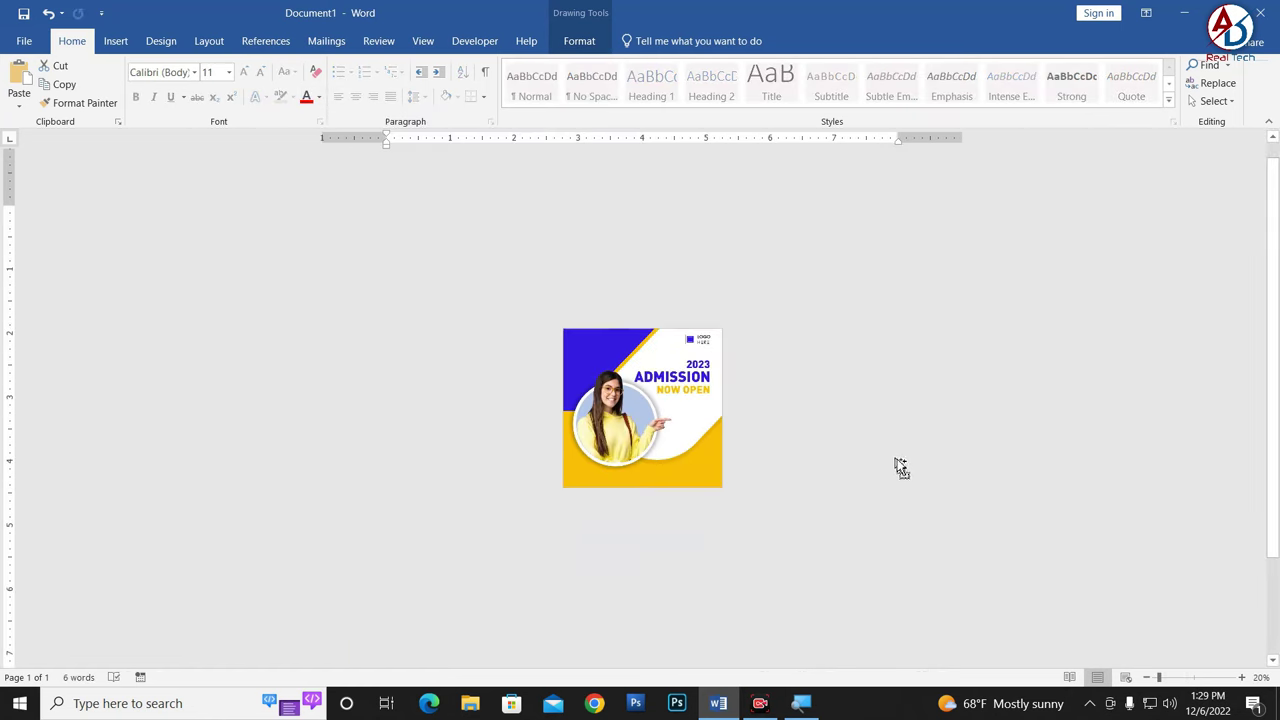
scroll(900, 467, "up", 2, "ctrl")
left_click(941, 429)
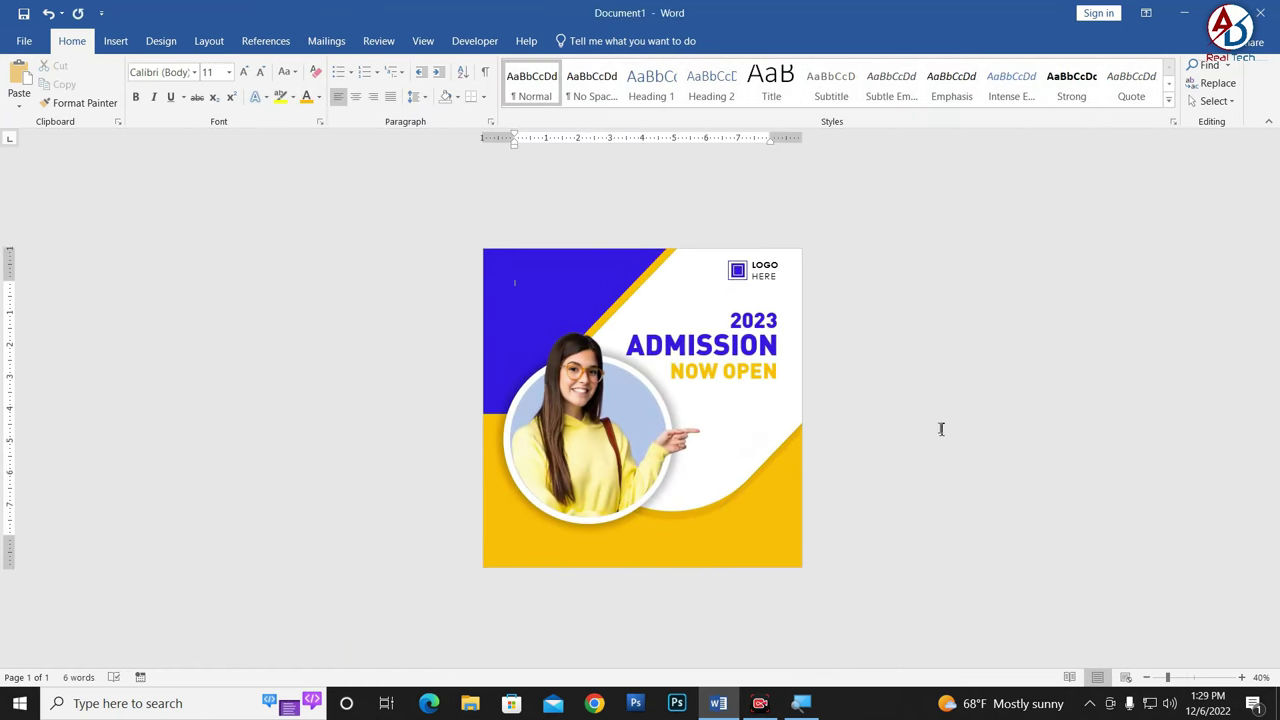
scroll(910, 447, "up", 2, "ctrl")
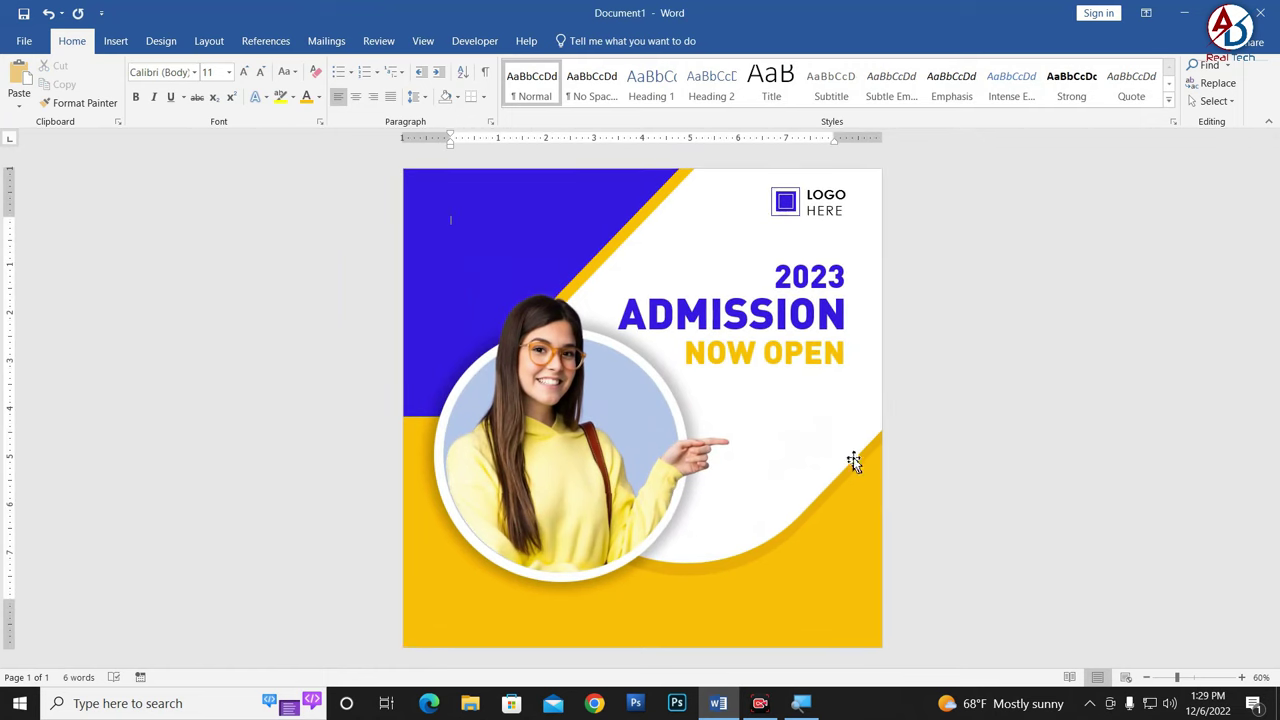
Step: Draw a rounded rectangle below NOW OPEN and round its corners fully into a pill
left_click(115, 41)
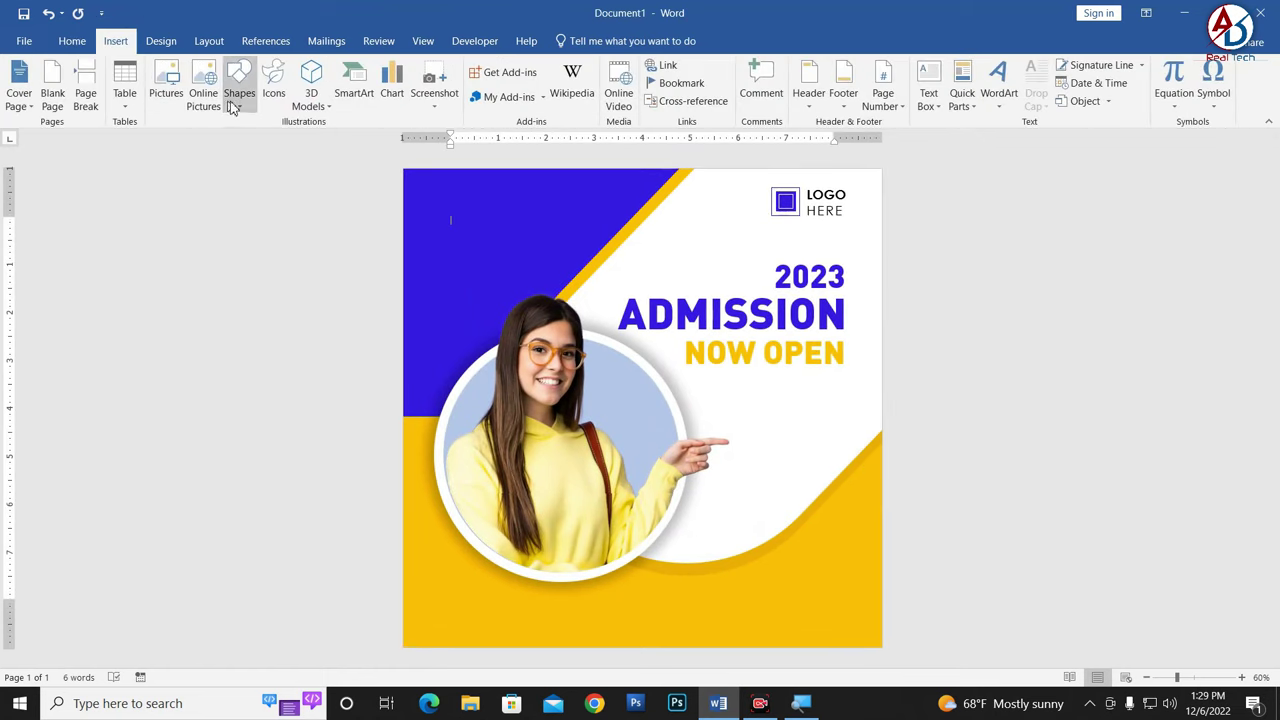
left_click(239, 92)
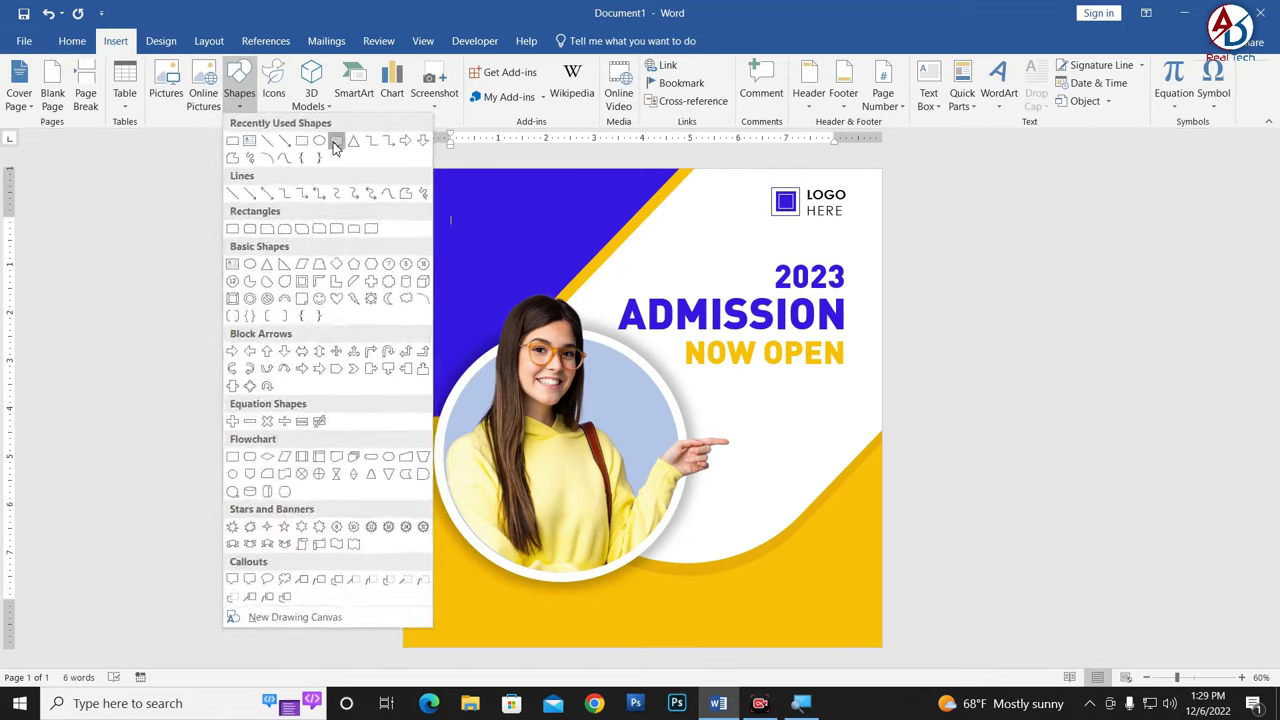
left_click(336, 141)
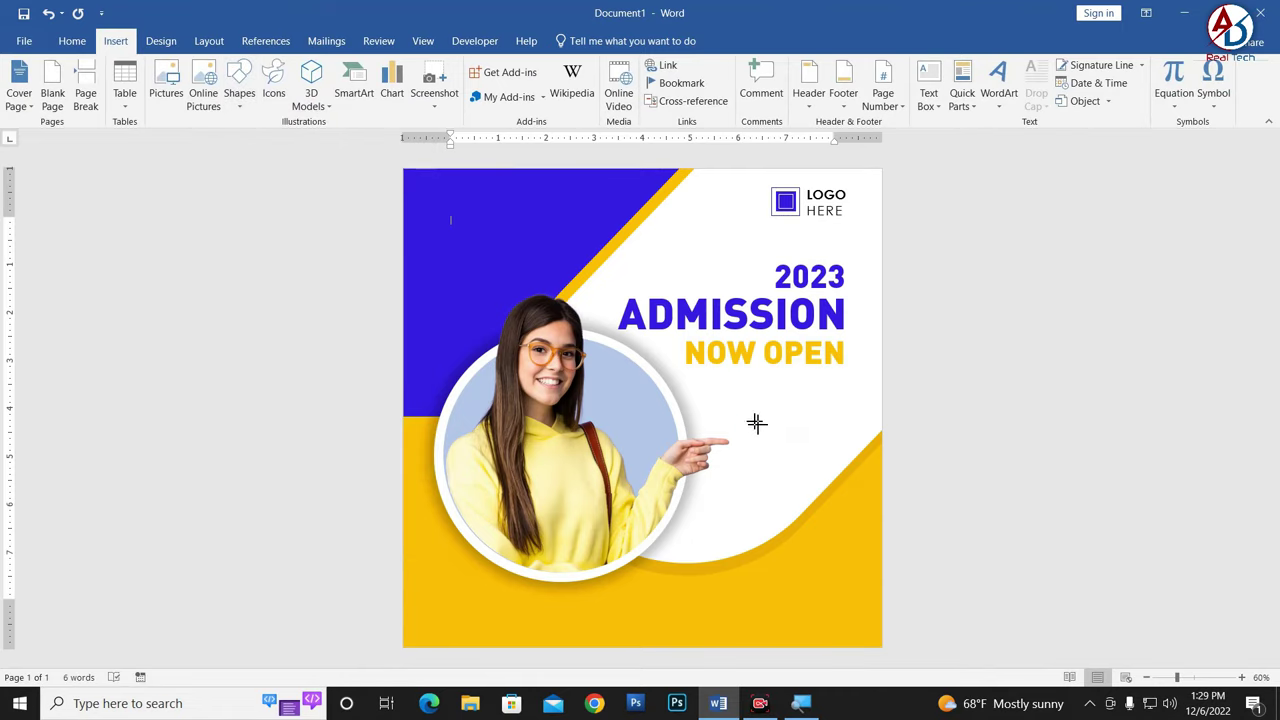
left_click_drag(737, 417, 855, 443)
mouse_move(741, 418)
left_mouse_down()
mouse_move(807, 438)
mouse_move(777, 418)
mouse_move(789, 423)
left_mouse_up()
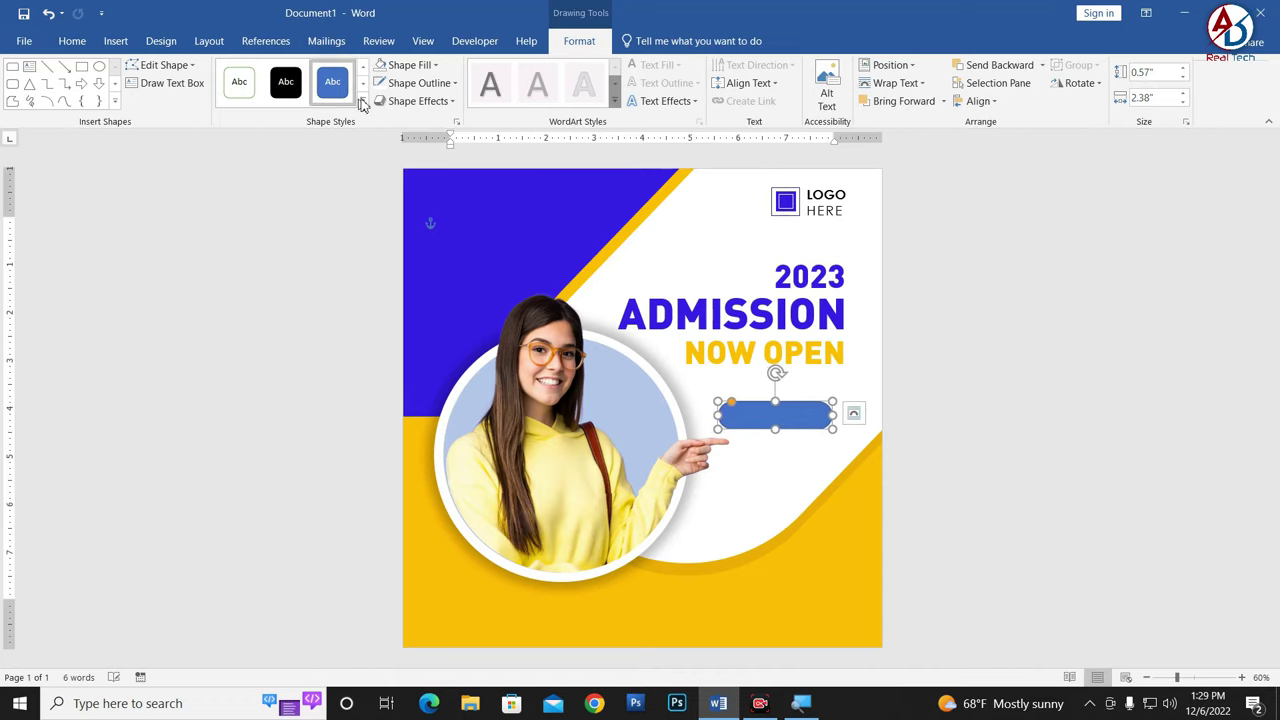
Step: Give the pill no outline and a dark blue fill
left_click(418, 83)
left_click(436, 257)
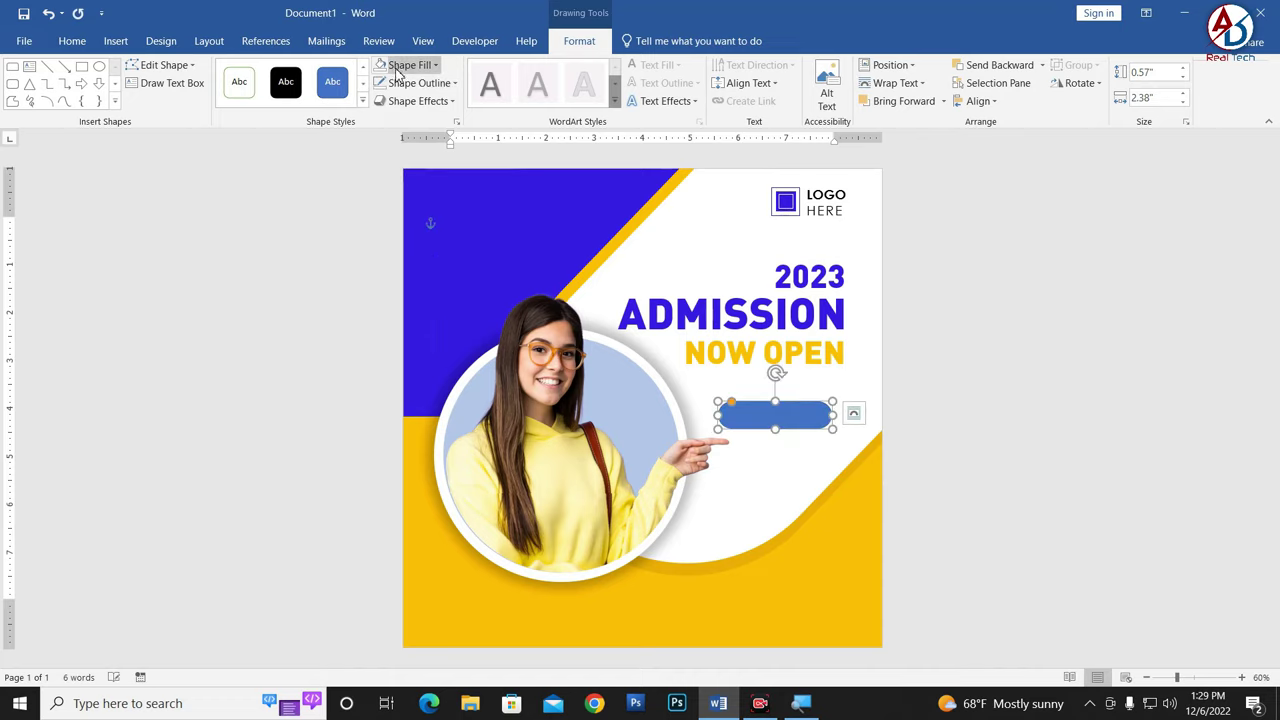
left_click(402, 65)
left_click(380, 222)
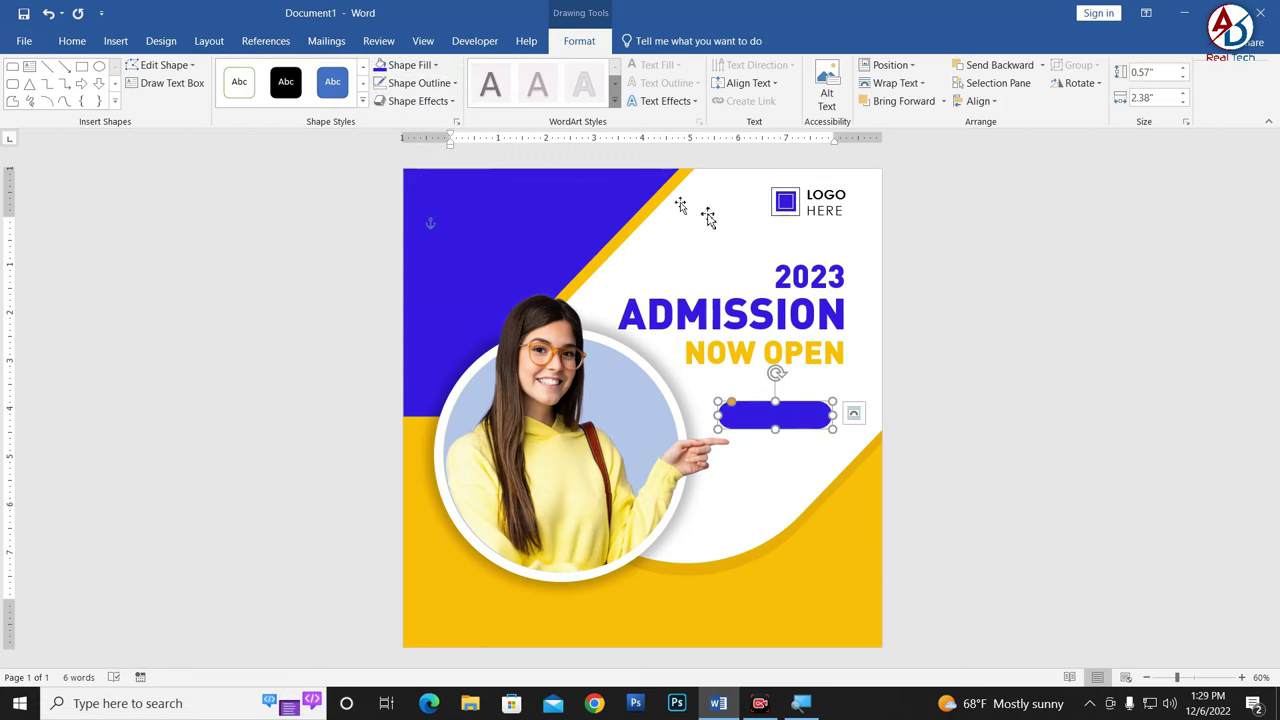
left_click(720, 351)
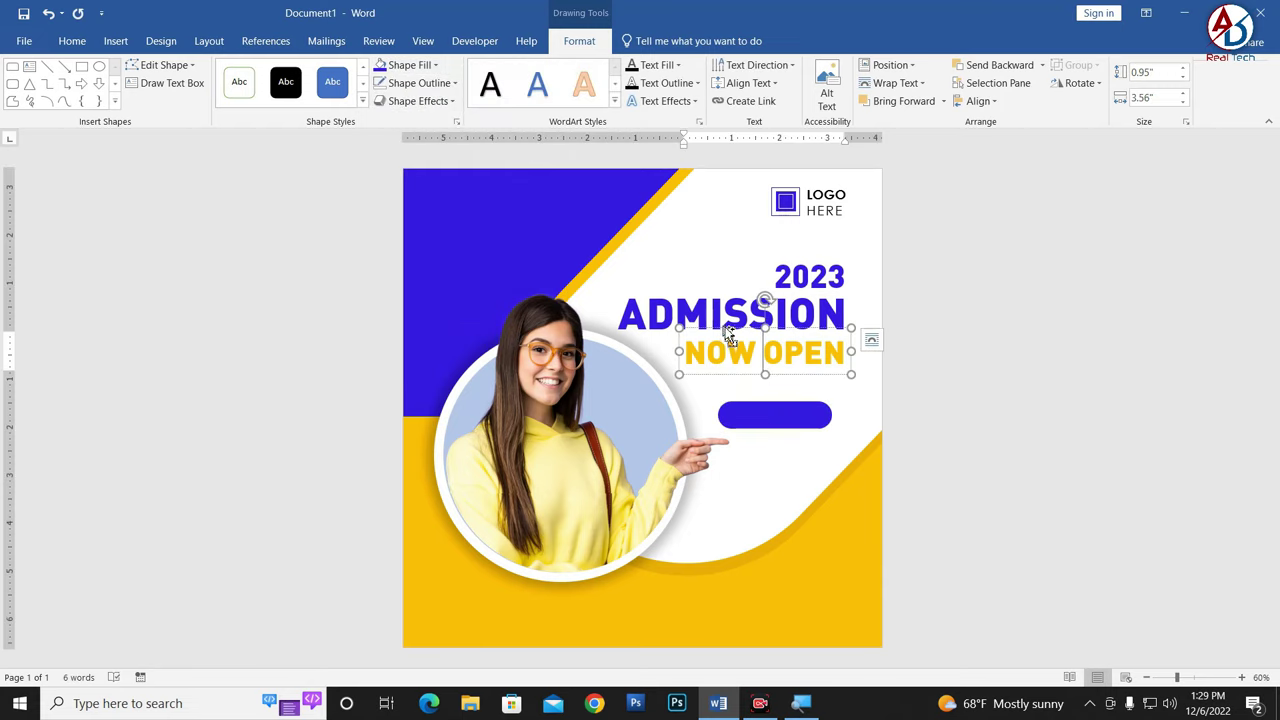
Step: Copy the NOW OPEN box below the pill as ENROL NOW in Century Gothic
left_click_drag(728, 338, 742, 497)
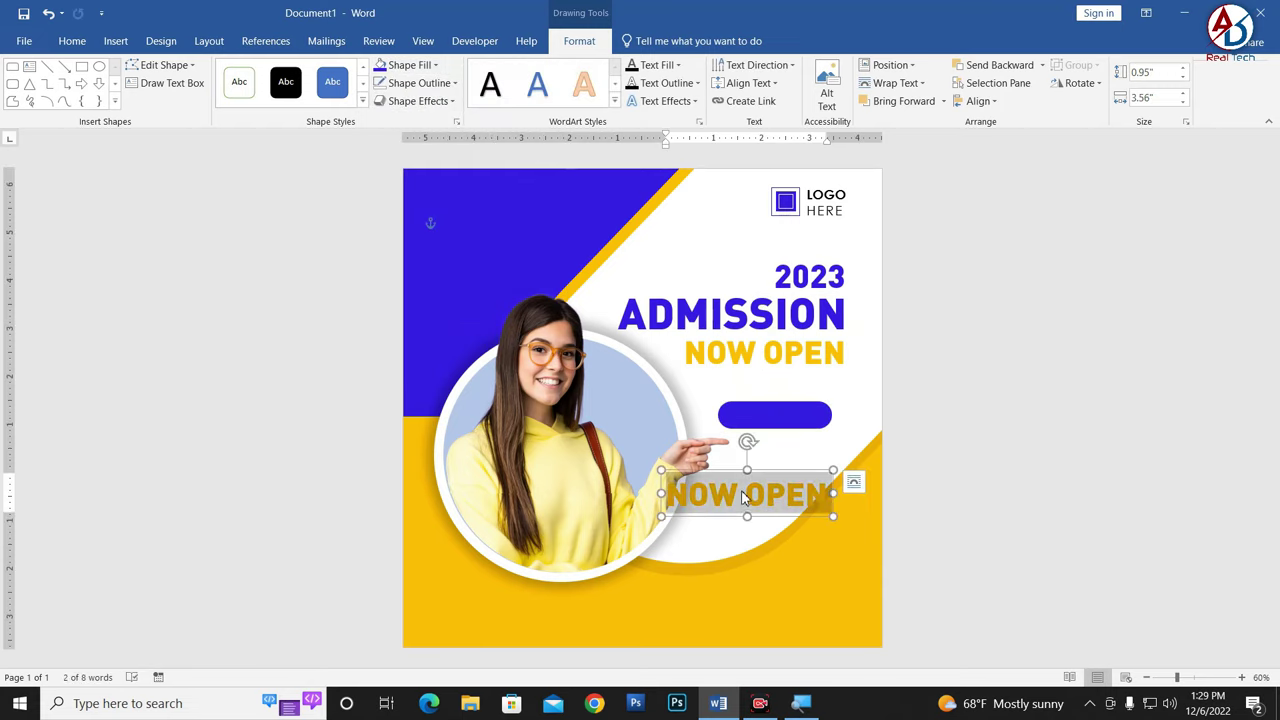
type("ENROL NOW")
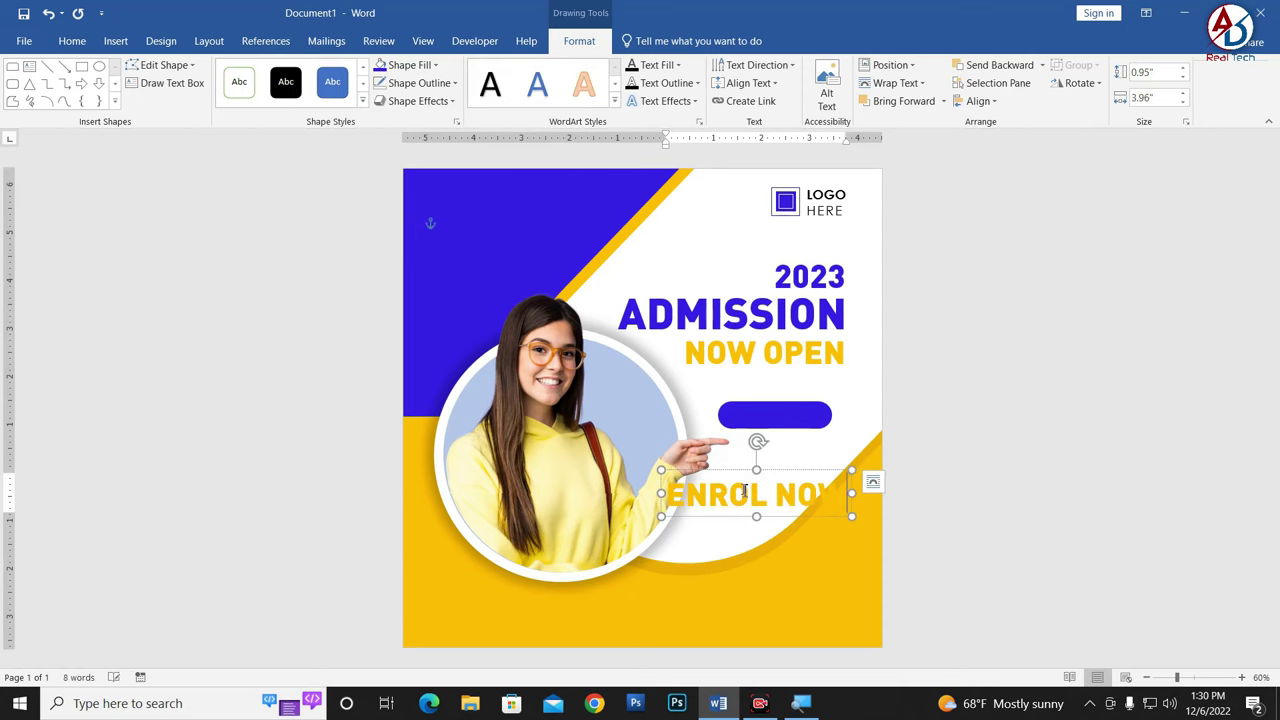
left_click(72, 41)
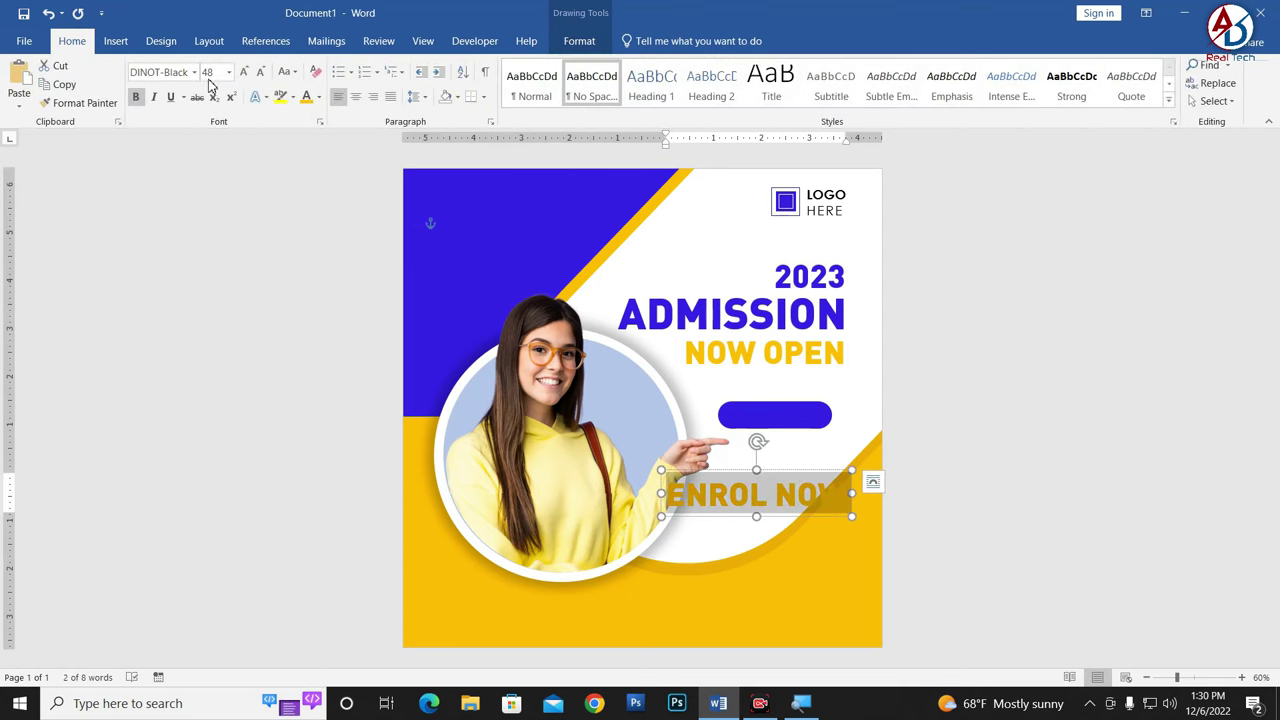
left_click(194, 72)
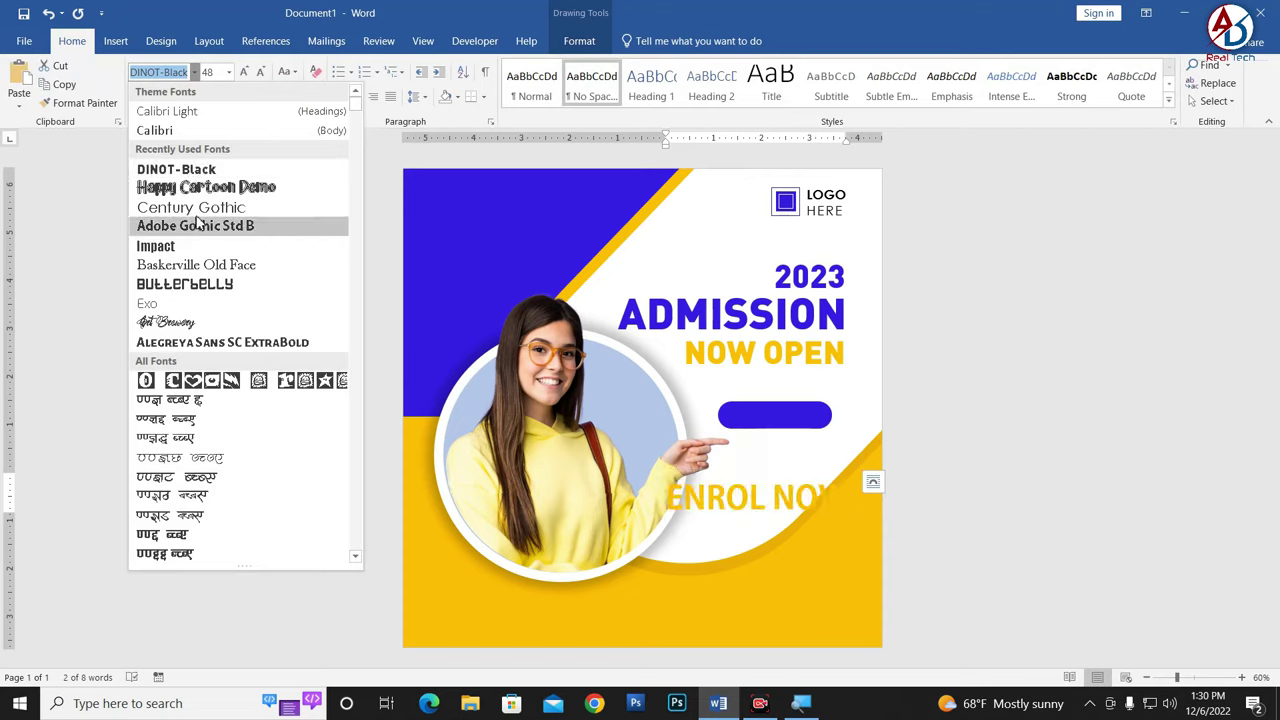
left_click(200, 207)
Step: Remove bold from ENROL NOW, shrink its size, and make it white
left_click(137, 98)
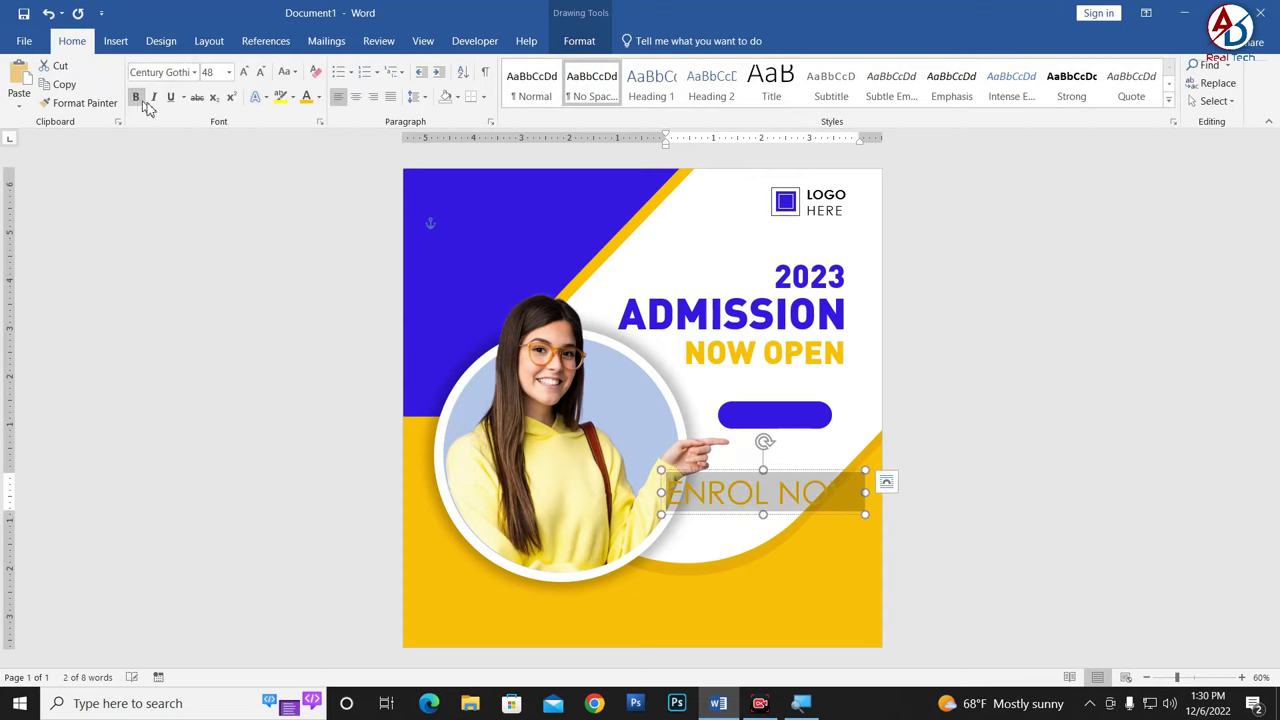
left_click(260, 74)
left_click(260, 74)
left_click(260, 74)
left_click(260, 74)
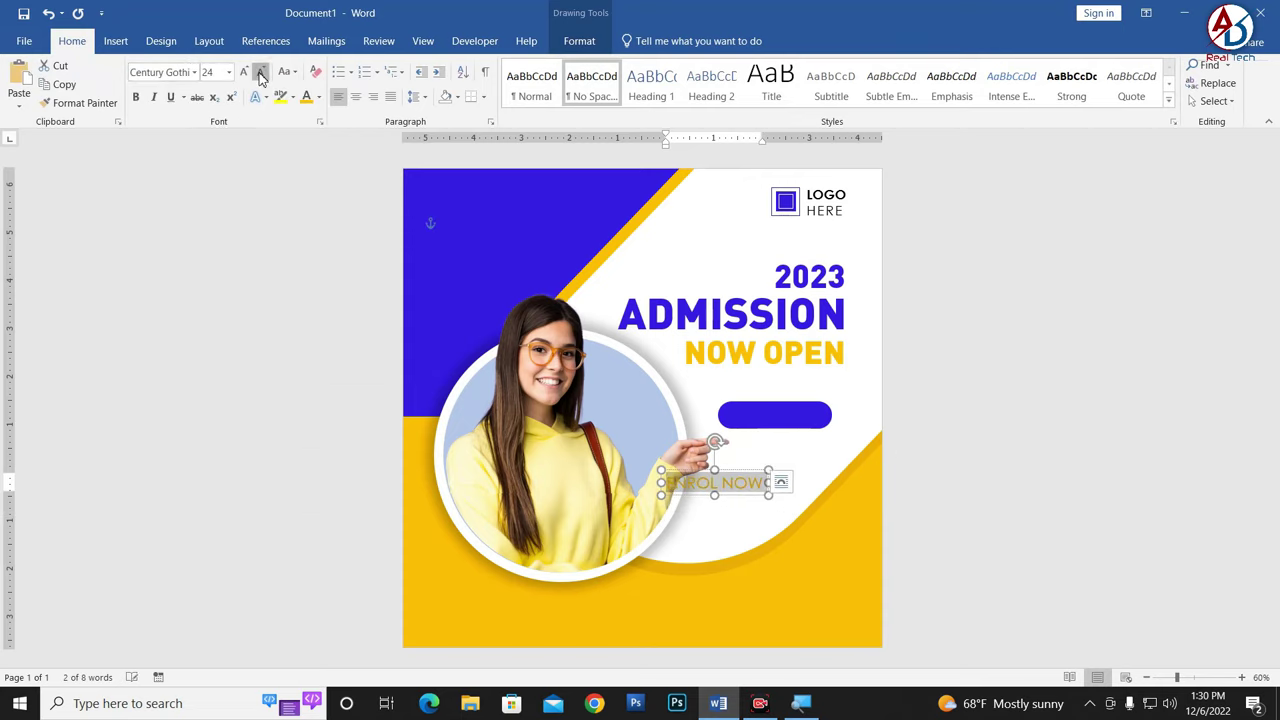
left_click(260, 74)
left_click(318, 97)
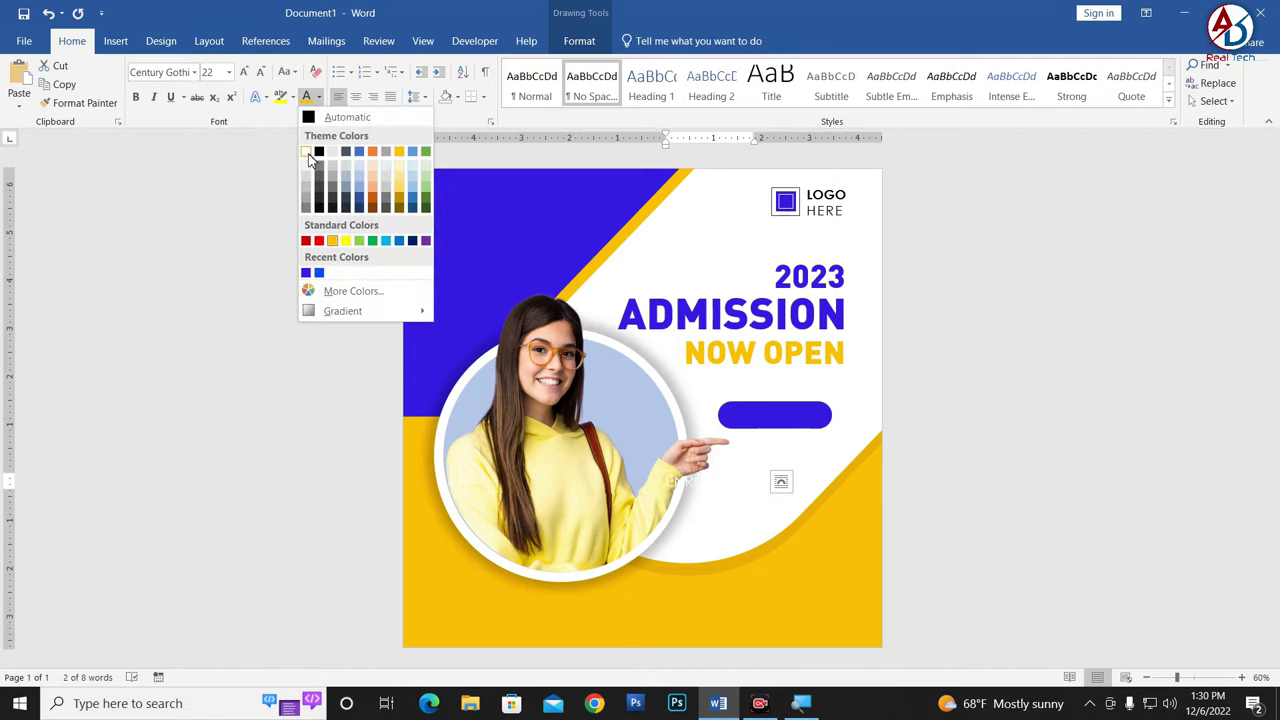
left_click(312, 153)
Step: Place the label on the blue button at 18 pt, centre it, and reapply bold
left_click_drag(730, 476, 794, 402)
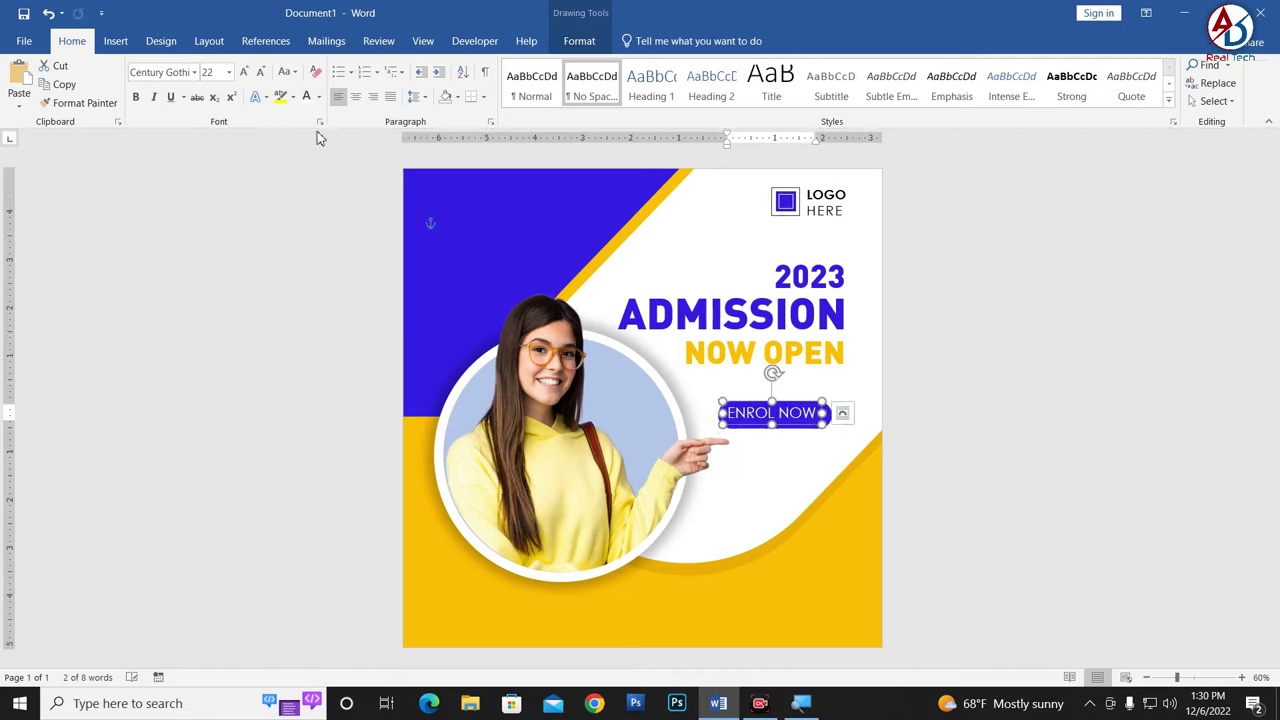
left_click(260, 74)
left_click(260, 74)
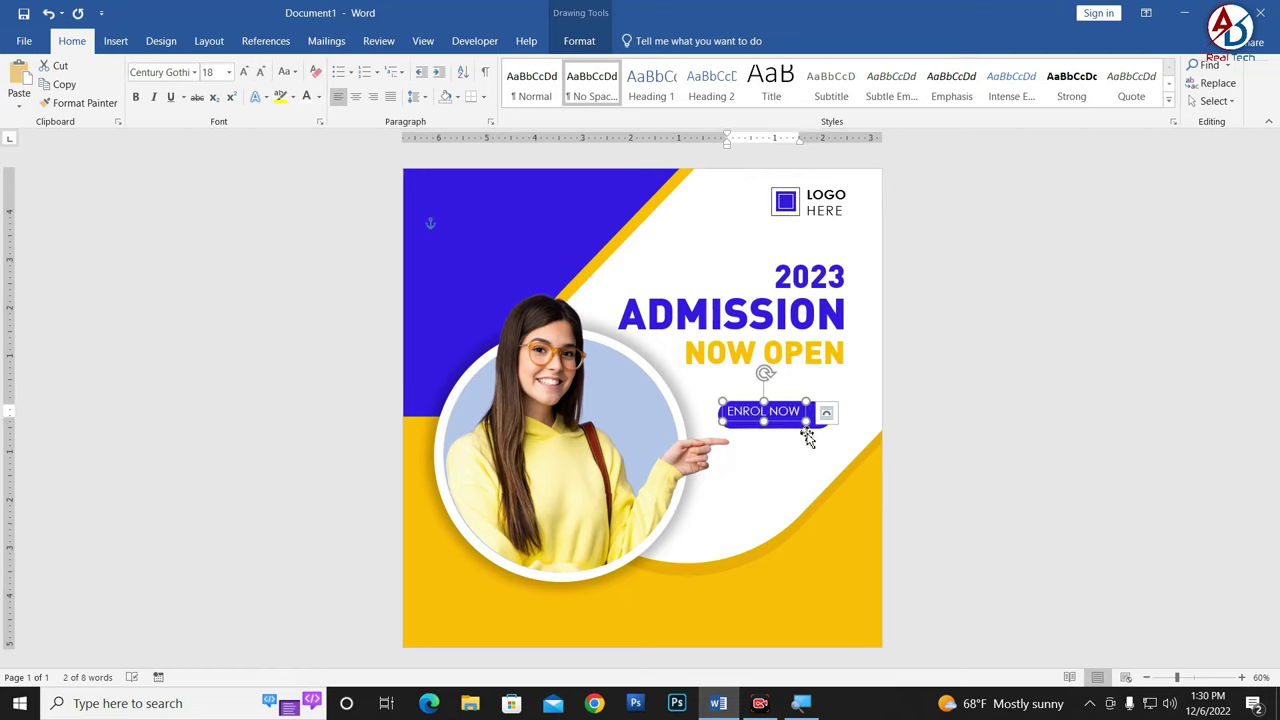
left_click_drag(793, 425, 800, 428)
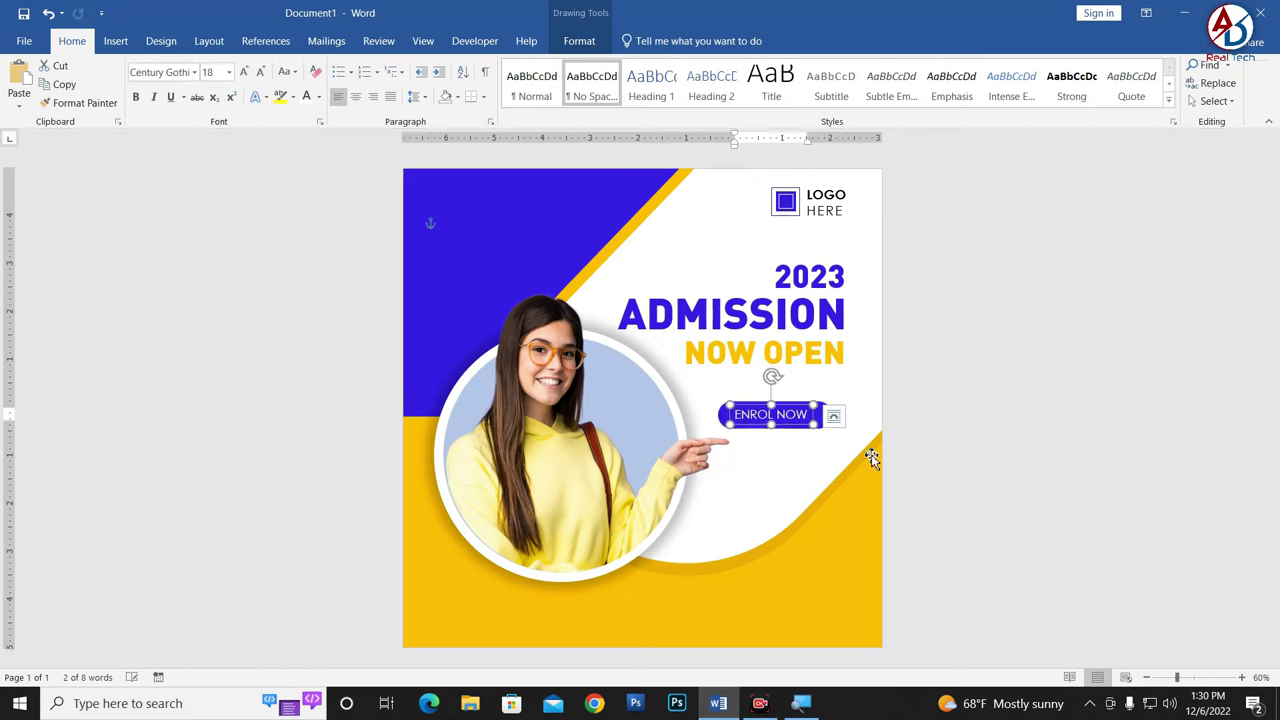
key("Right")
key("Right")
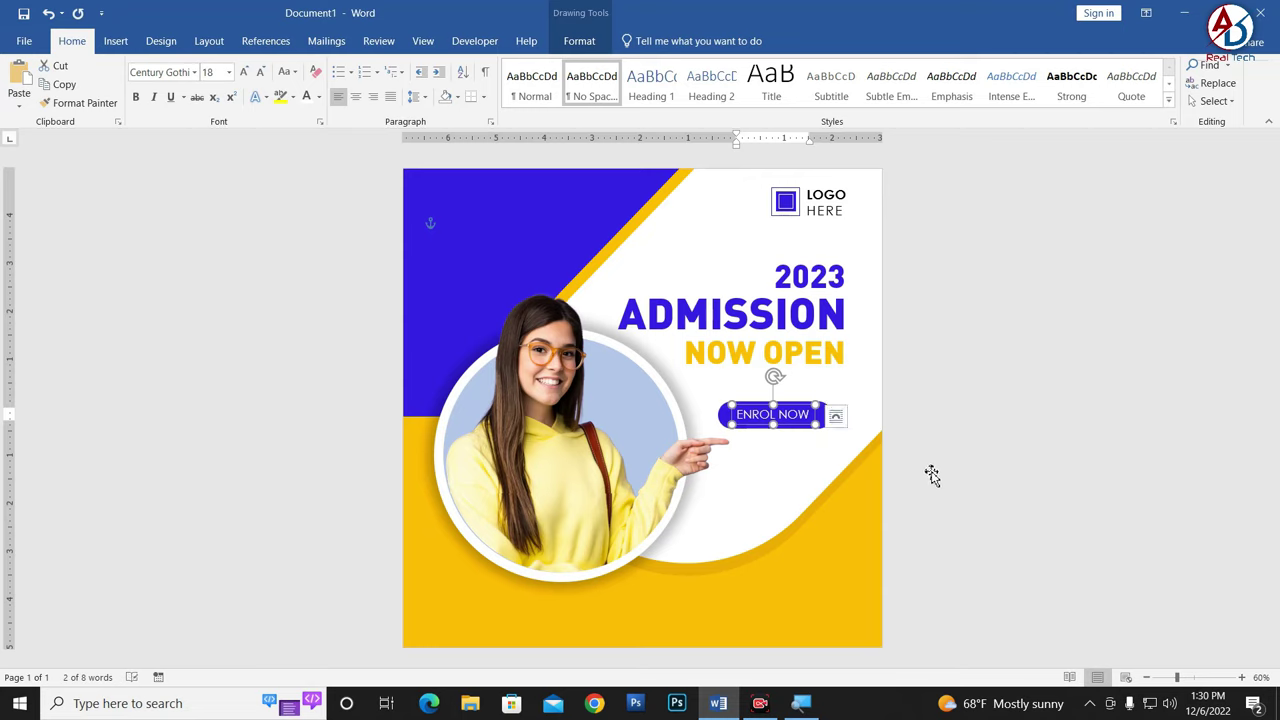
key("Right")
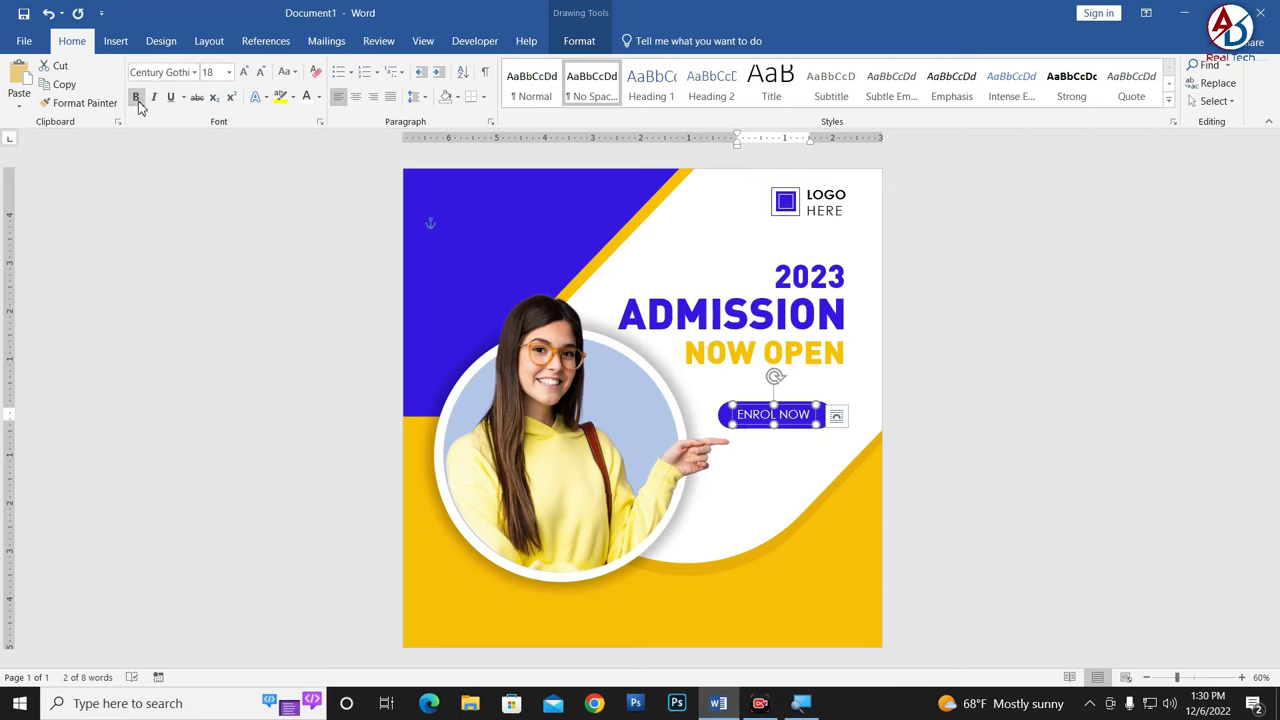
left_click(140, 102)
left_click(757, 446)
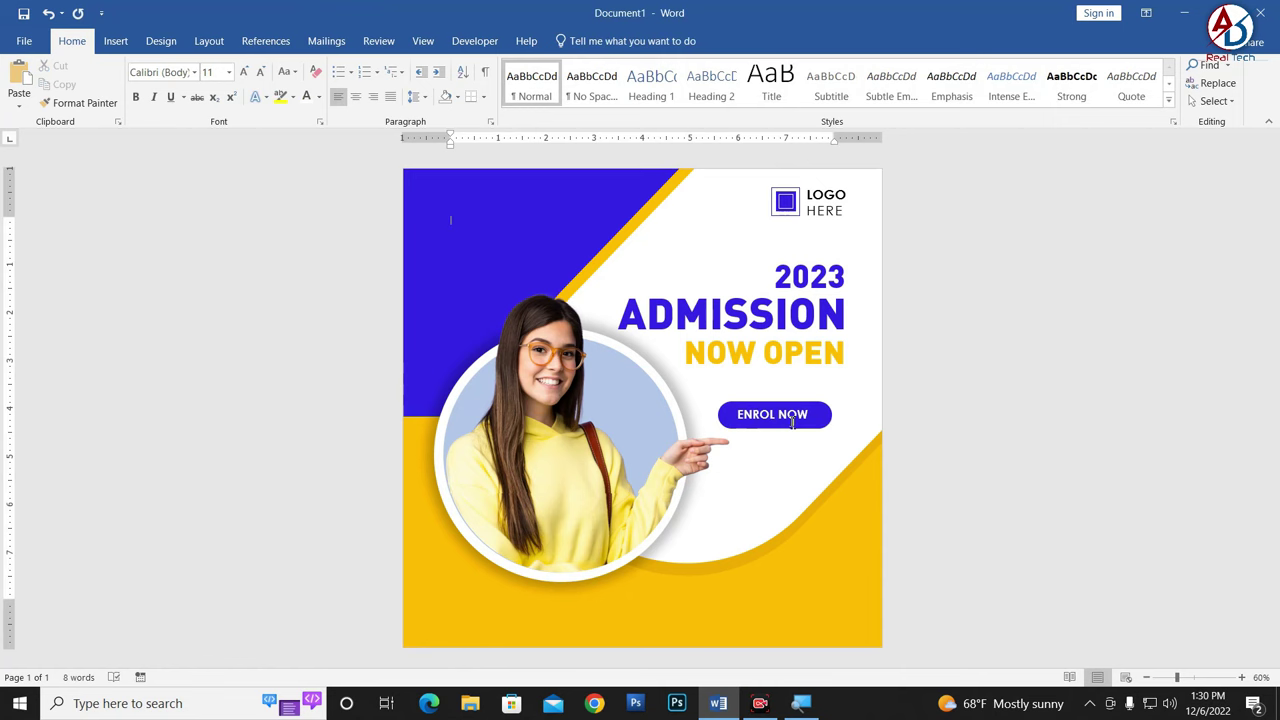
Step: Bump the ENROL NOW label up to 20 pt and shift it slightly left on the button
left_click(816, 437)
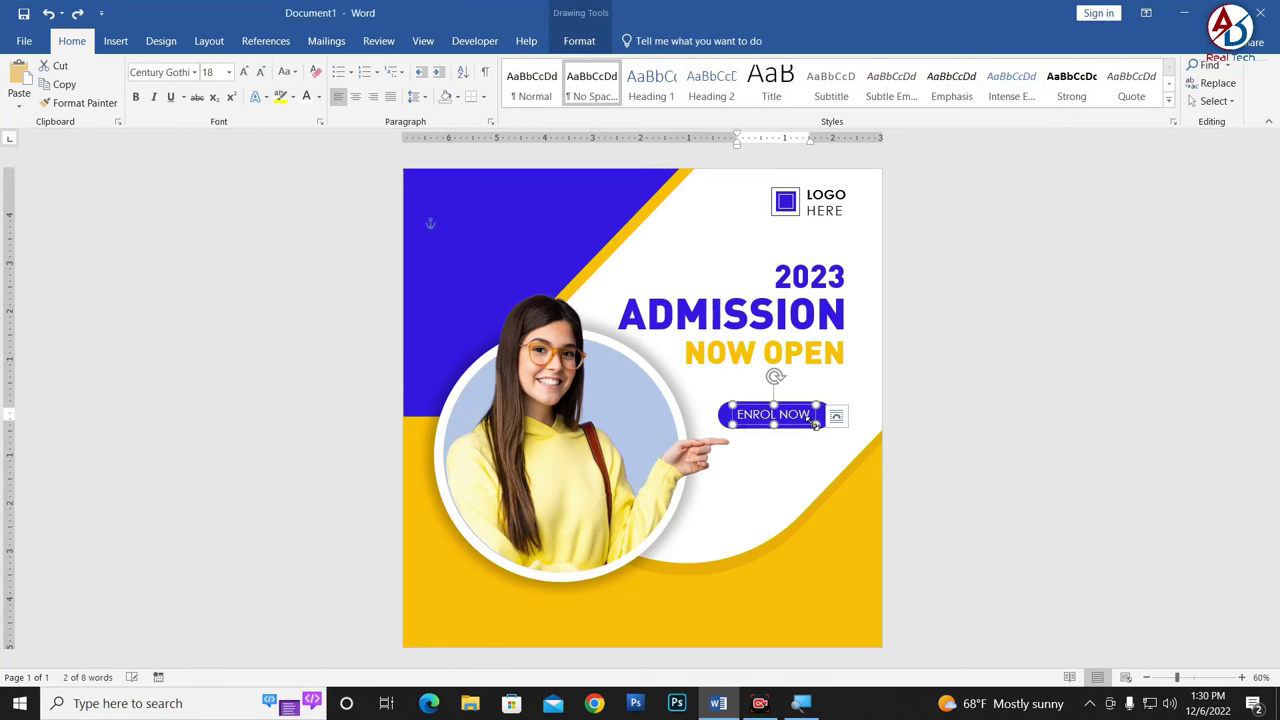
scroll(926, 456, "up", 2)
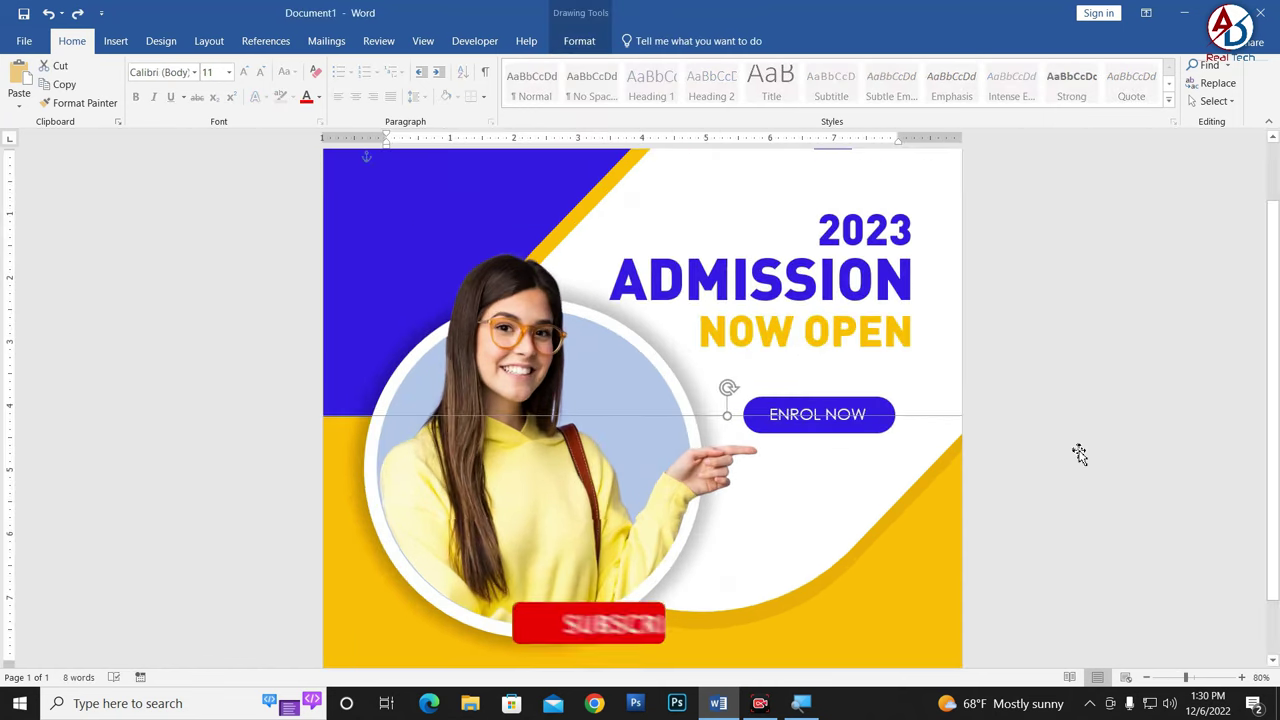
left_click(826, 408)
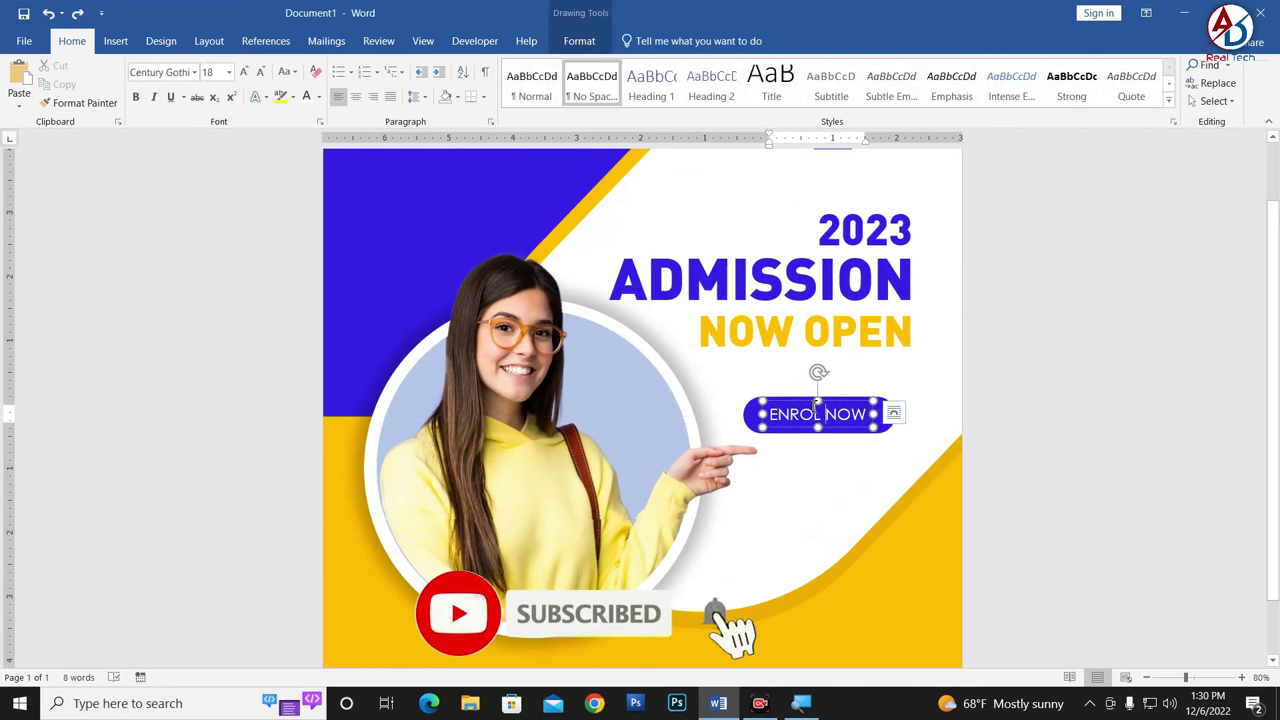
left_click(245, 73)
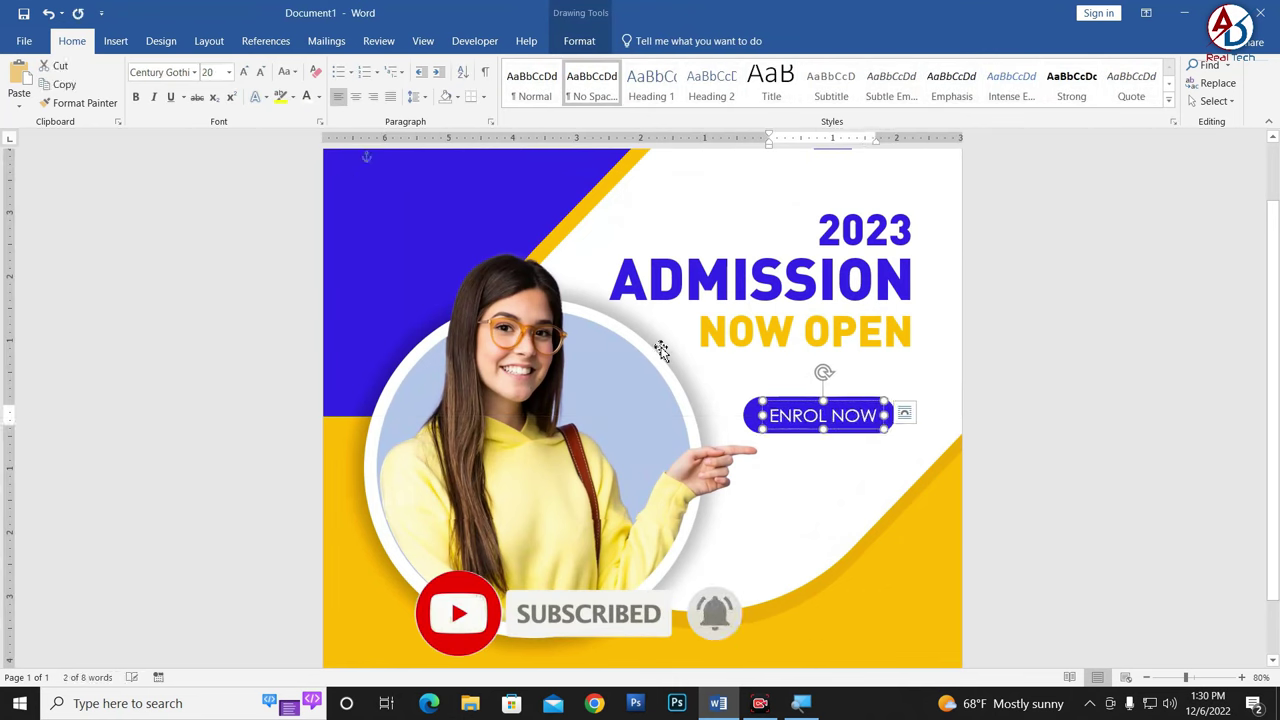
left_click_drag(848, 403, 843, 403)
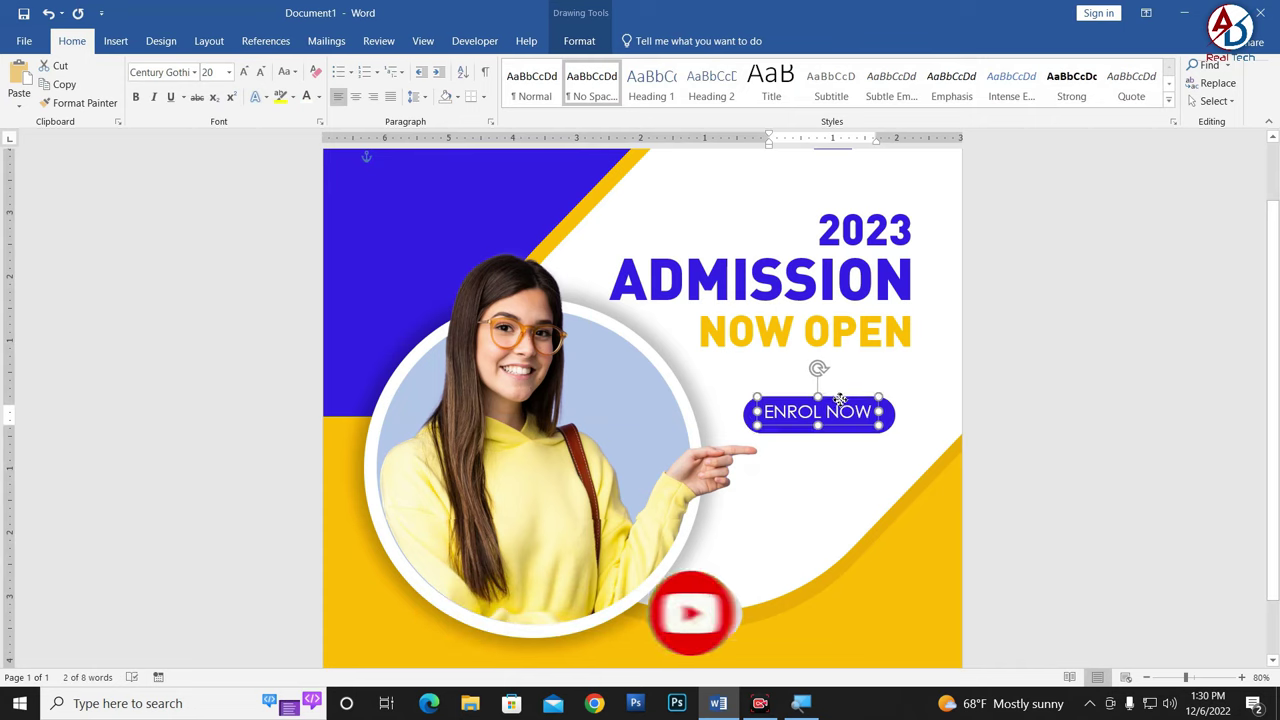
left_click(957, 451)
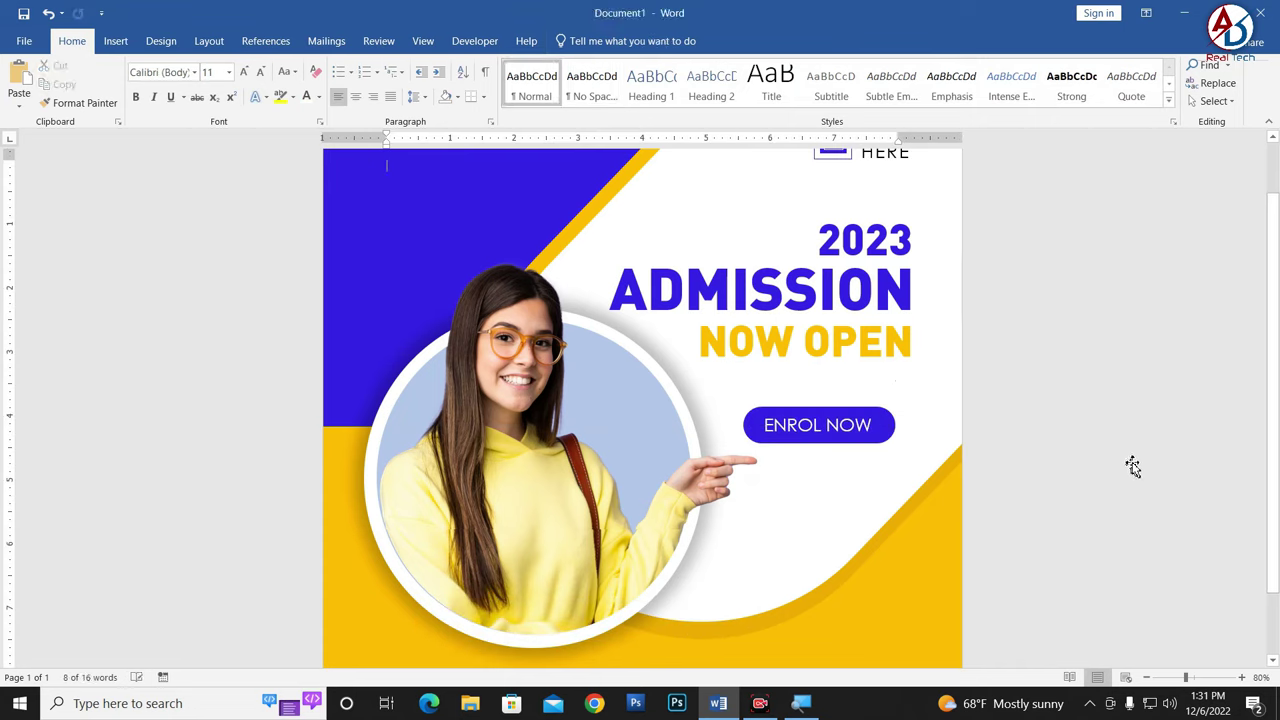
scroll(987, 438, "down", 1, "ctrl")
scroll(985, 430, "down", 4, "ctrl")
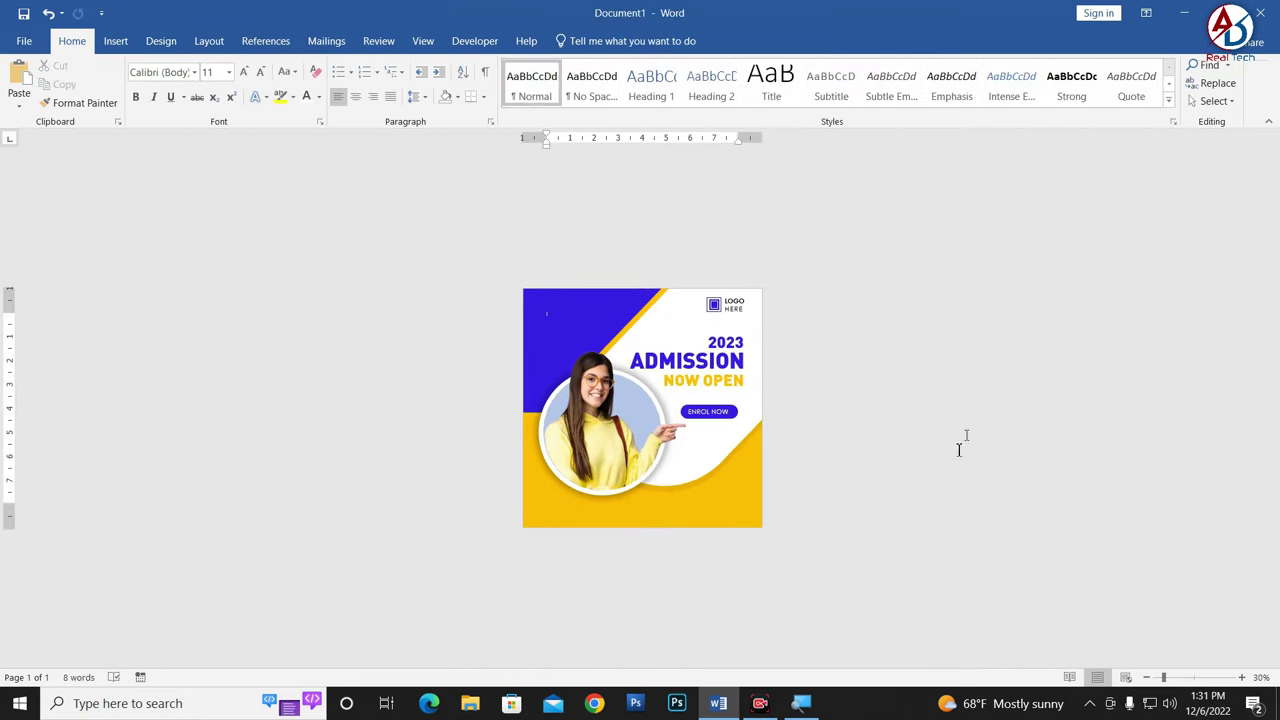
scroll(903, 449, "up", 1, "ctrl")
scroll(780, 470, "up", 2, "ctrl")
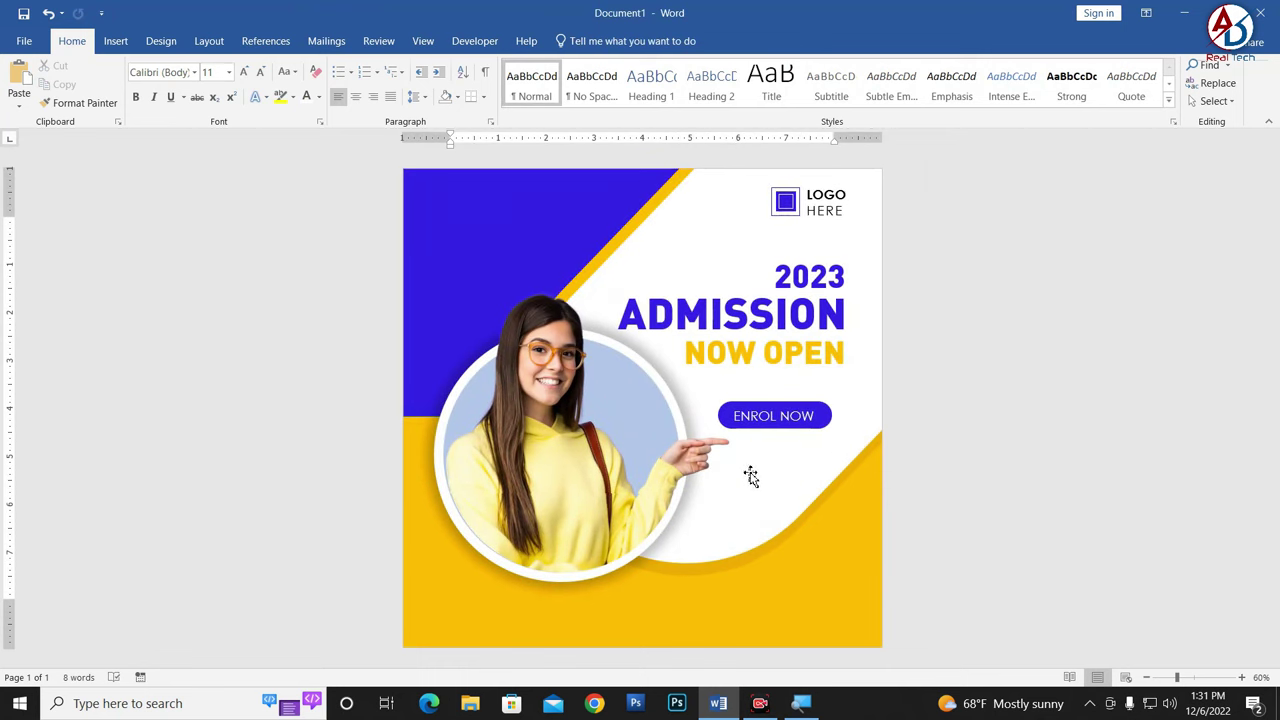
Step: Draw a straight horizontal line, about 2.04 inches long, beneath the ENROL NOW button
left_click(115, 41)
left_click(239, 85)
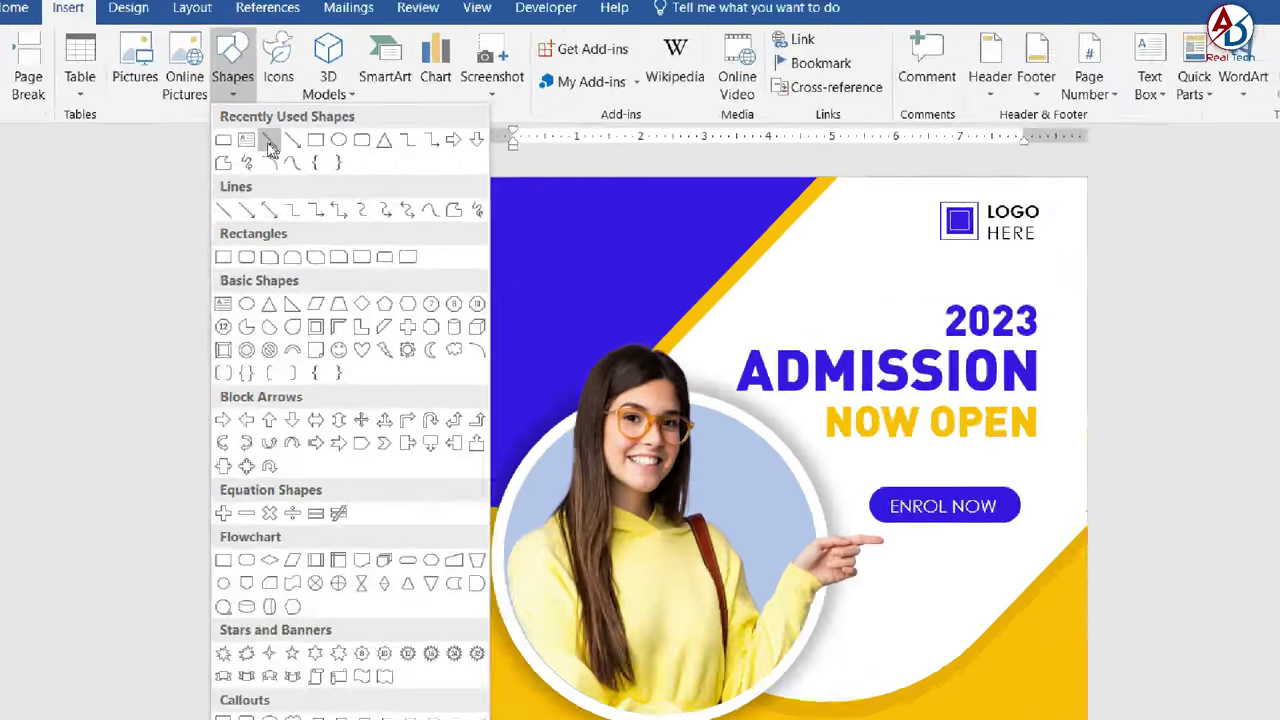
left_click(268, 143)
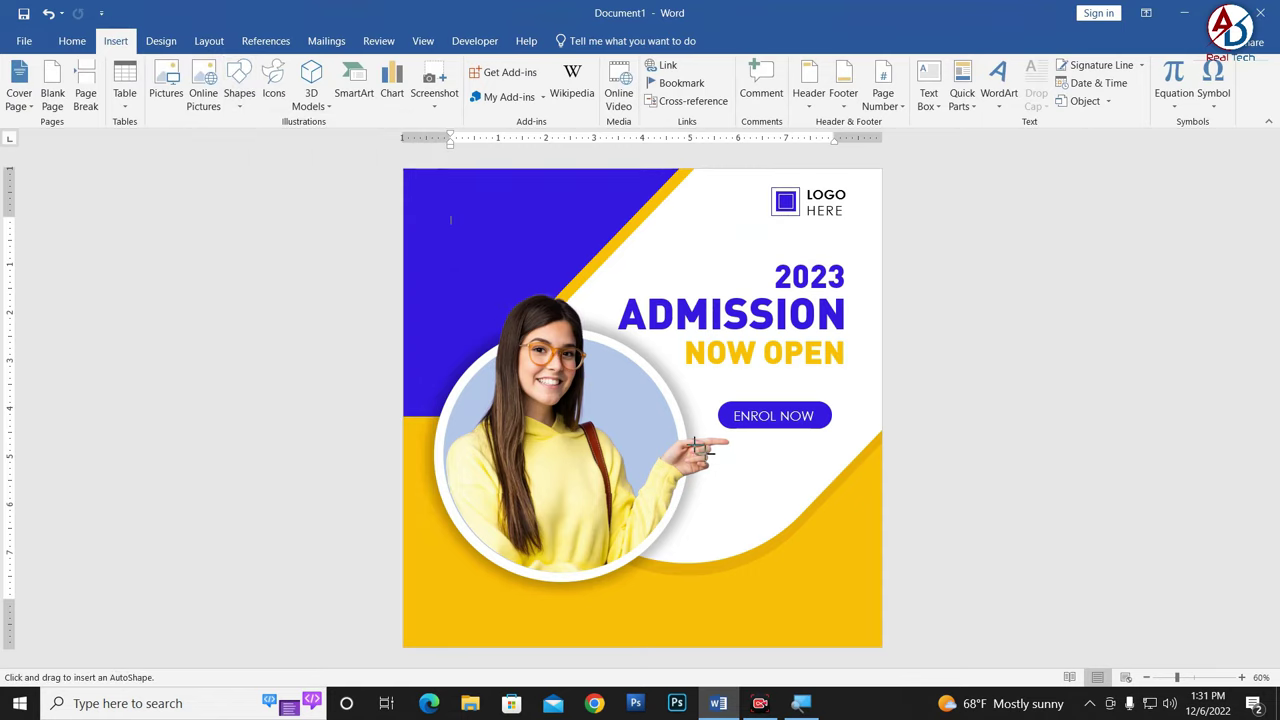
left_click_drag(705, 492, 804, 492)
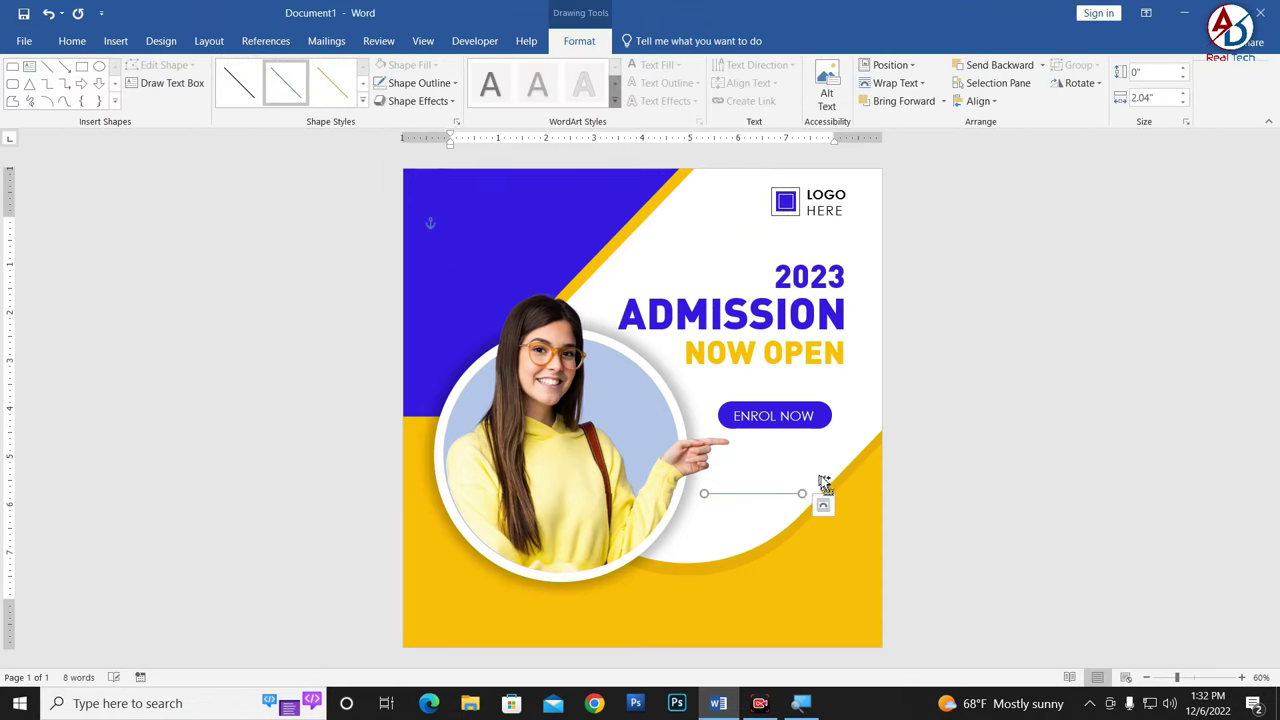
scroll(806, 492, "up", 3, "ctrl")
Step: Give the line a black 1½ pt outline with a dashed style
left_click(430, 85)
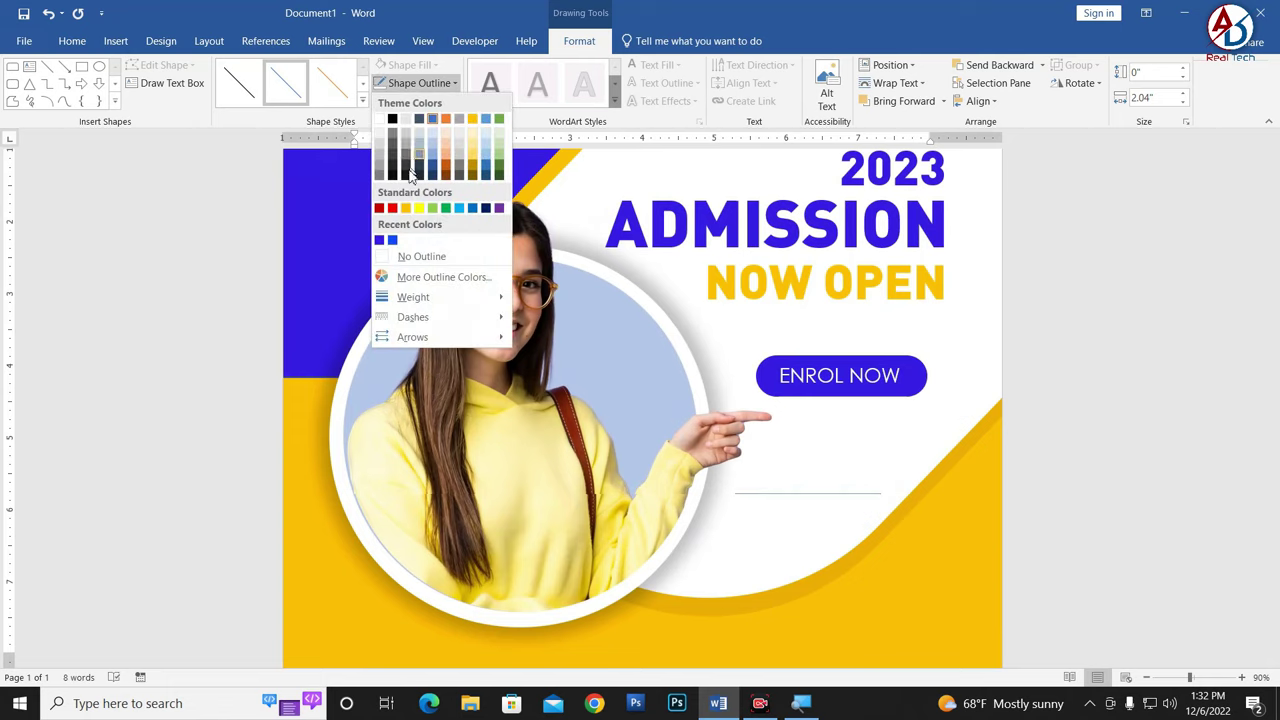
left_click(392, 119)
left_click(415, 83)
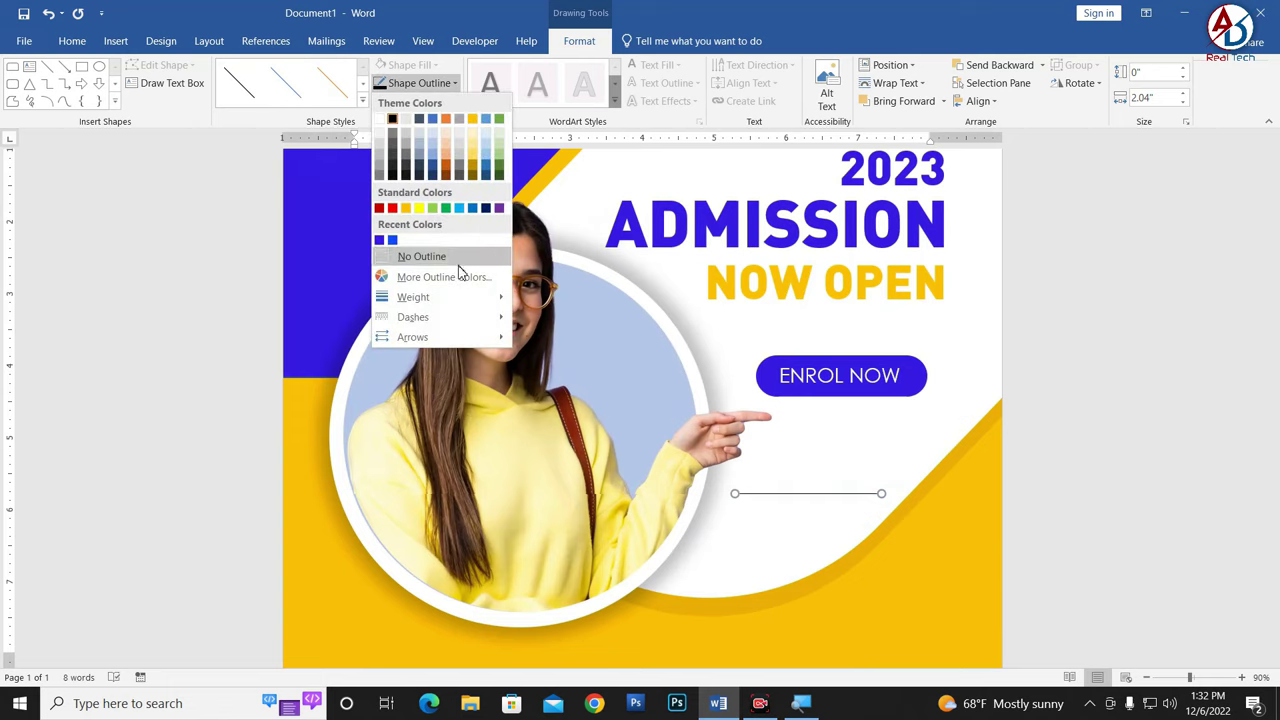
mouse_move(445, 301)
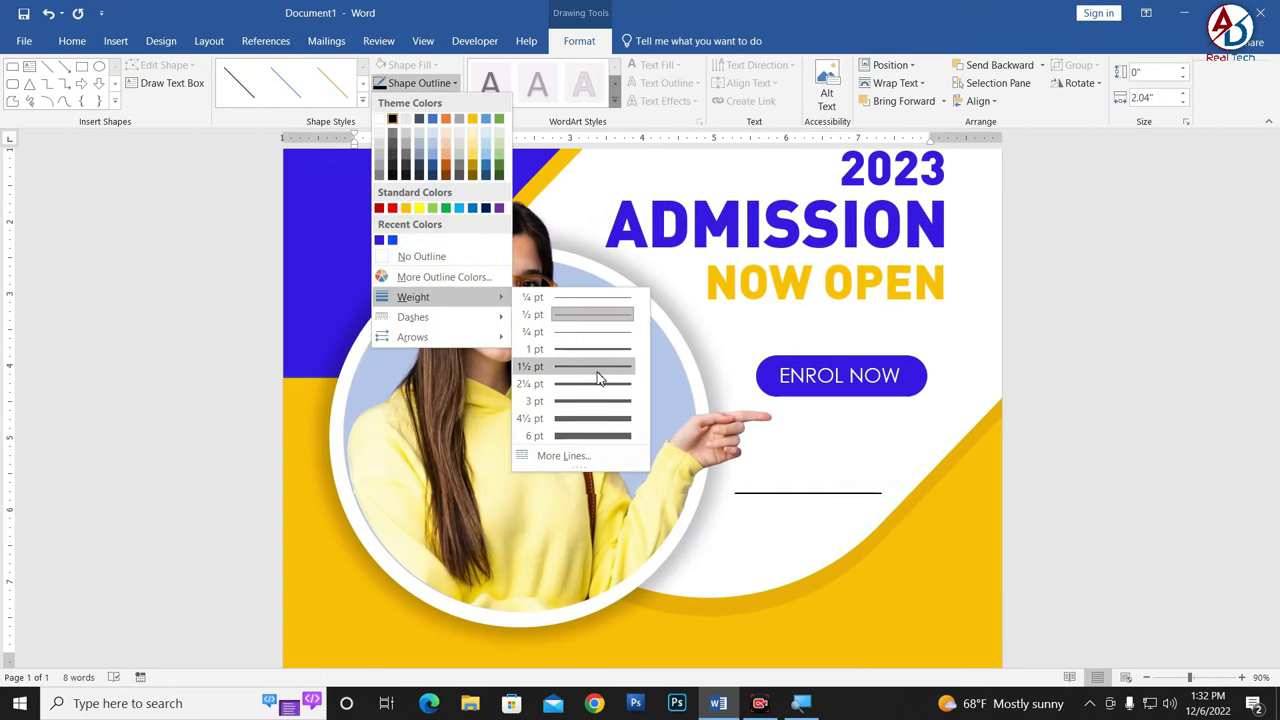
left_click(598, 382)
left_click(420, 83)
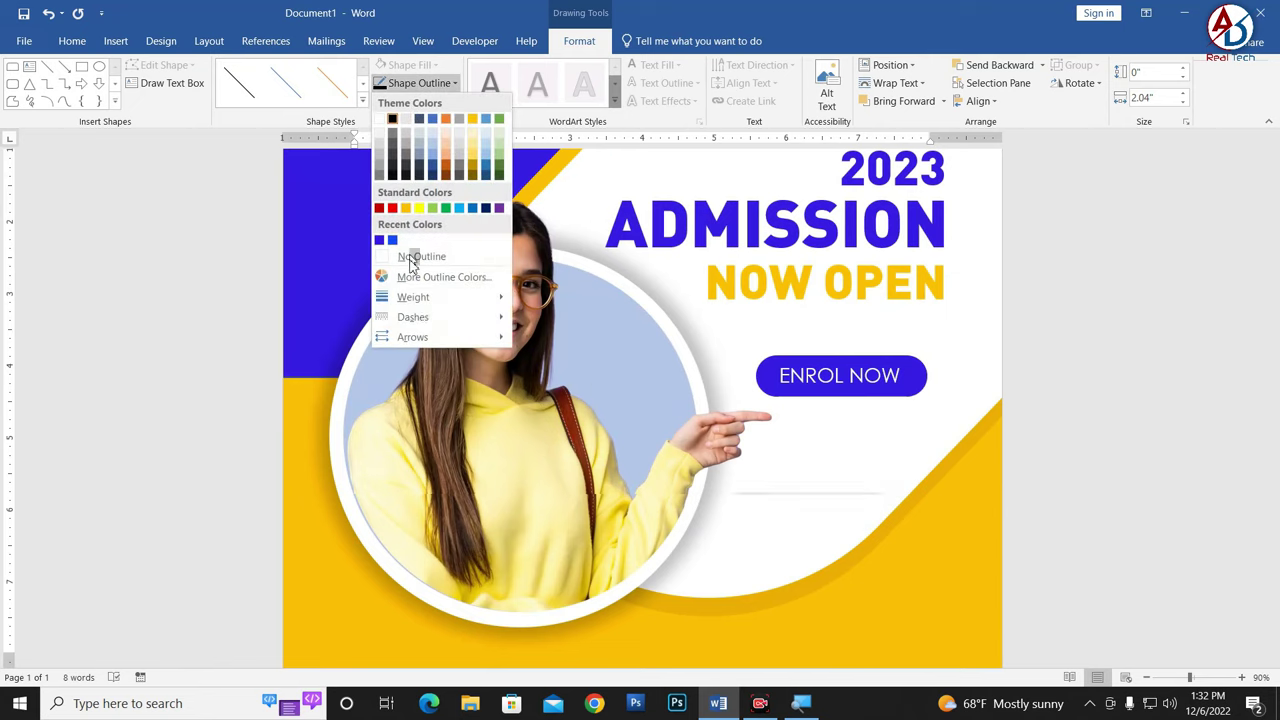
mouse_move(422, 318)
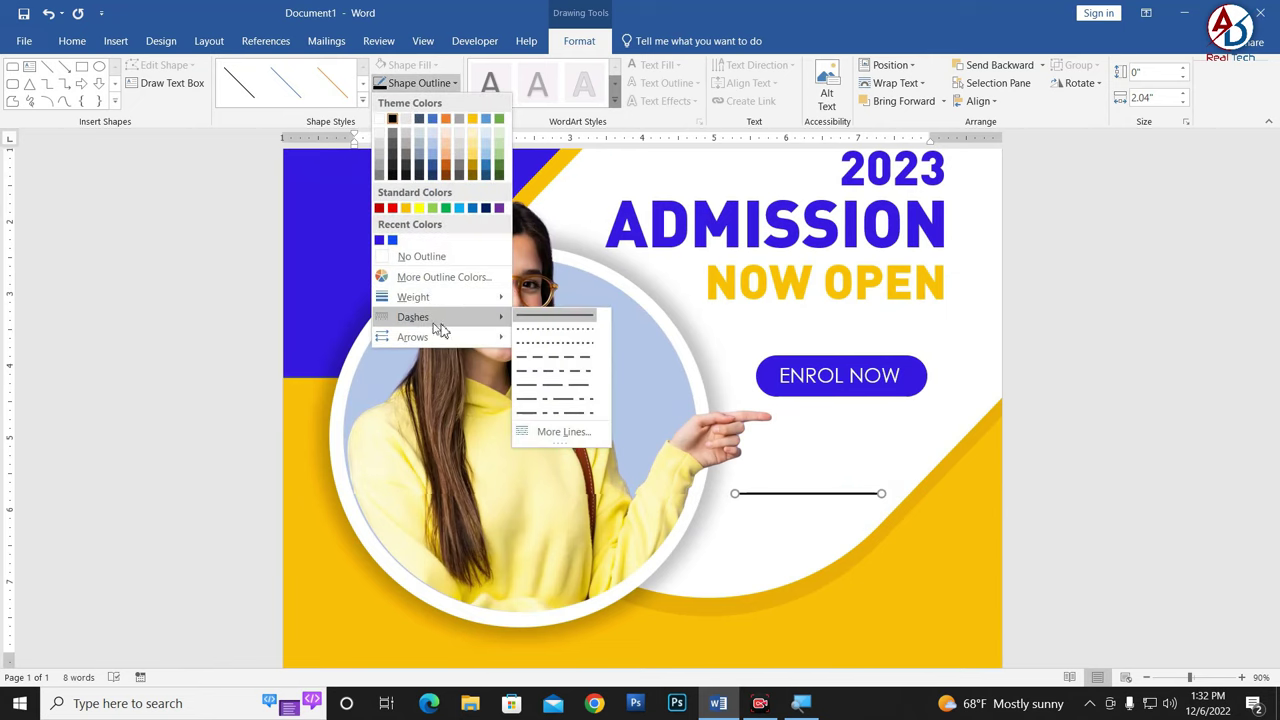
left_click(556, 362)
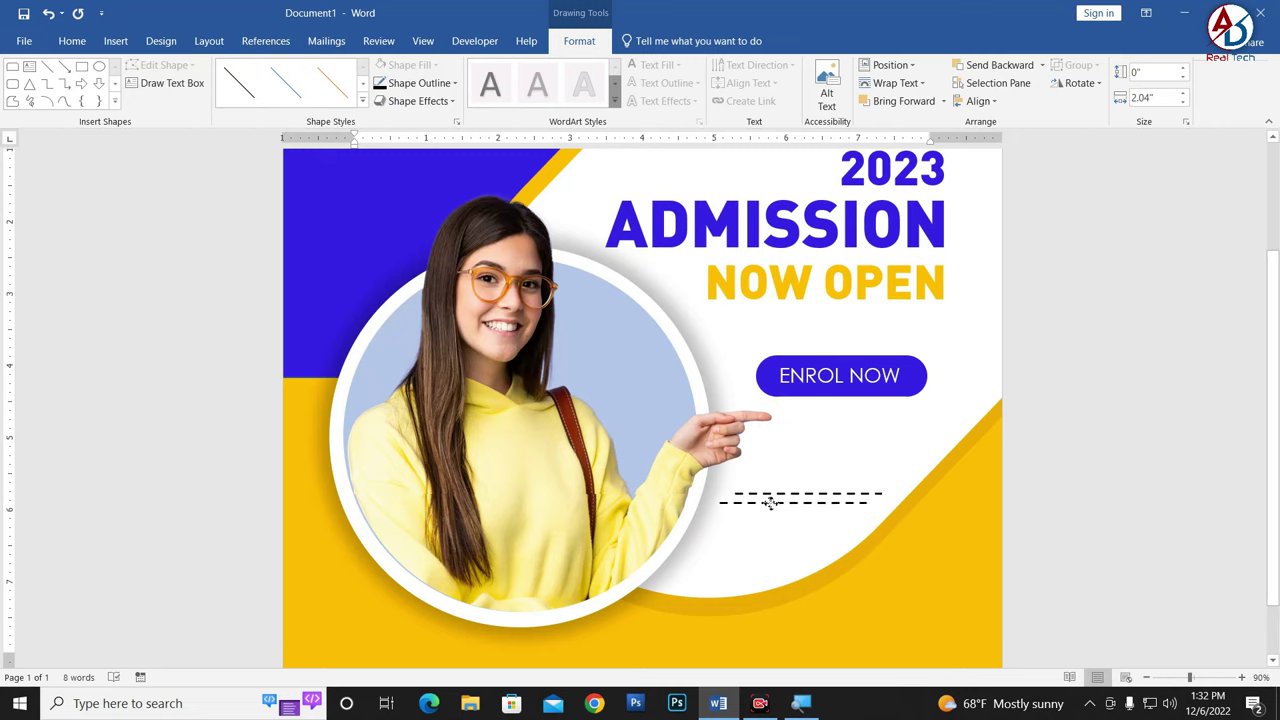
Step: Nudge the lower dashed line slightly down
left_click(769, 502)
left_click_drag(783, 512, 796, 509)
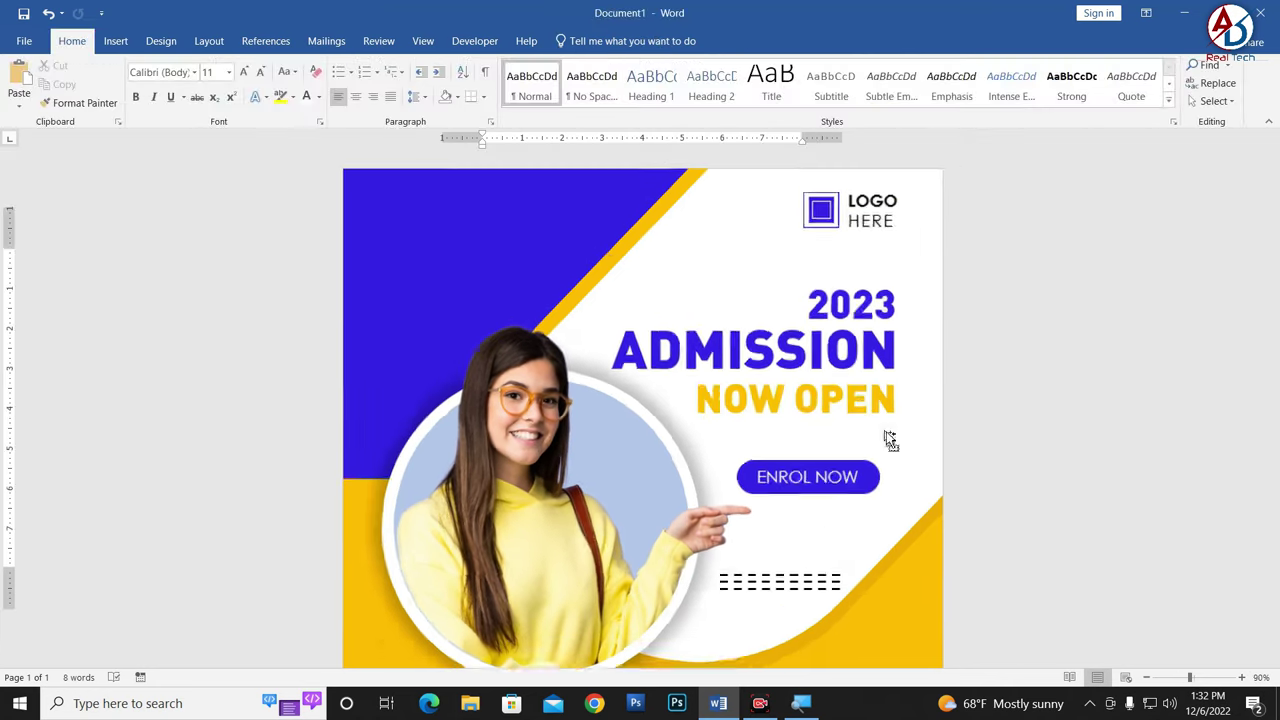
scroll(888, 440, "up", 3, "ctrl")
scroll(837, 503, "down", 3)
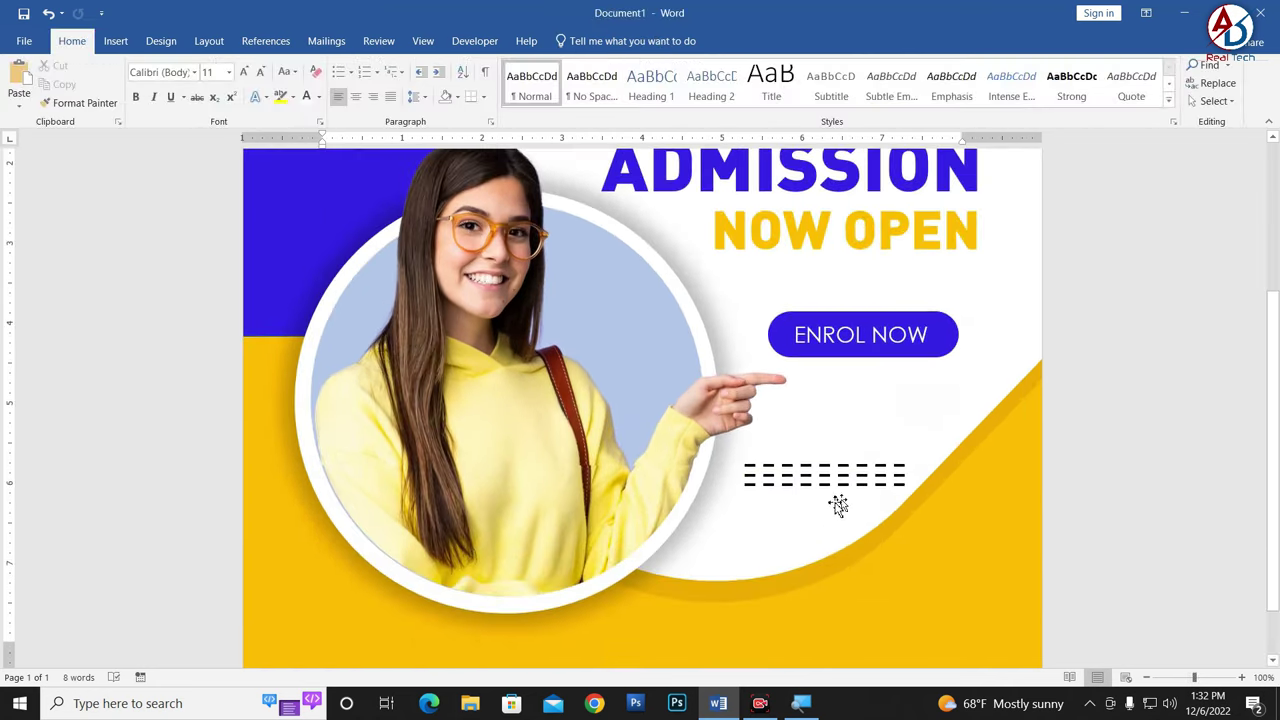
scroll(806, 489, "up", 1, "ctrl")
scroll(824, 462, "down", 1)
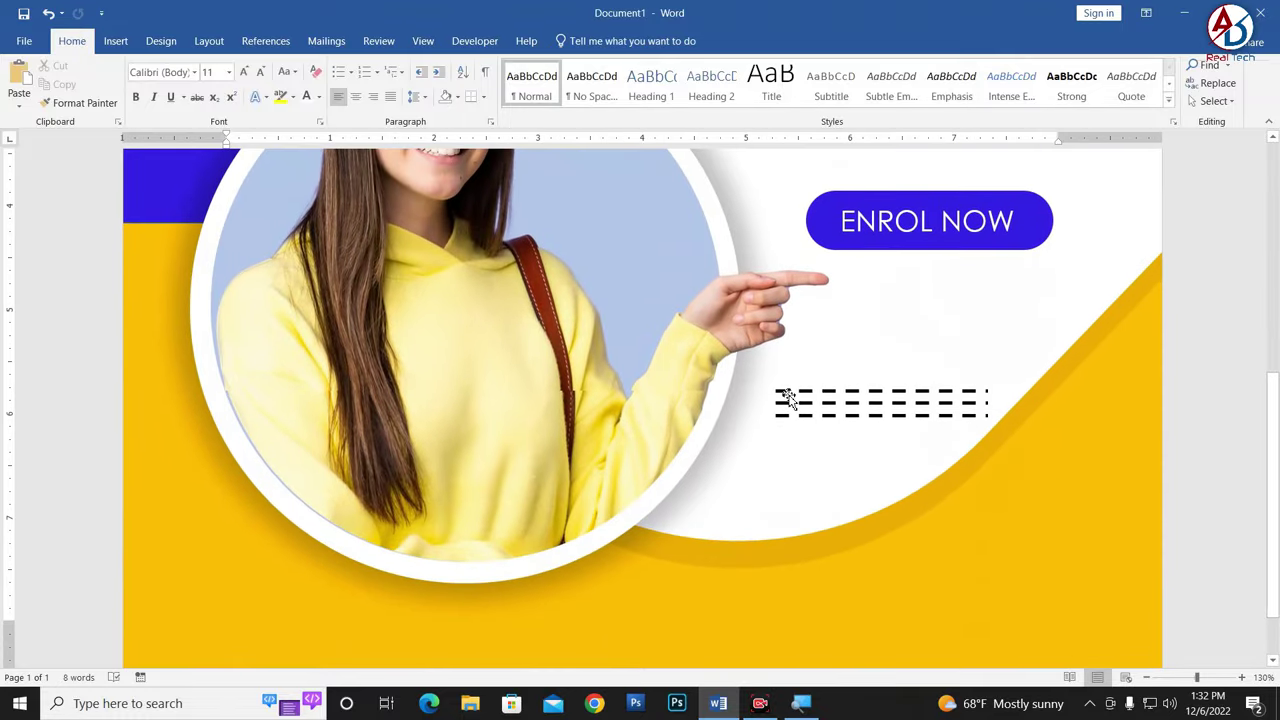
Step: Group the two dashed lines and give the group a 1 pt outline weight
left_click(789, 400)
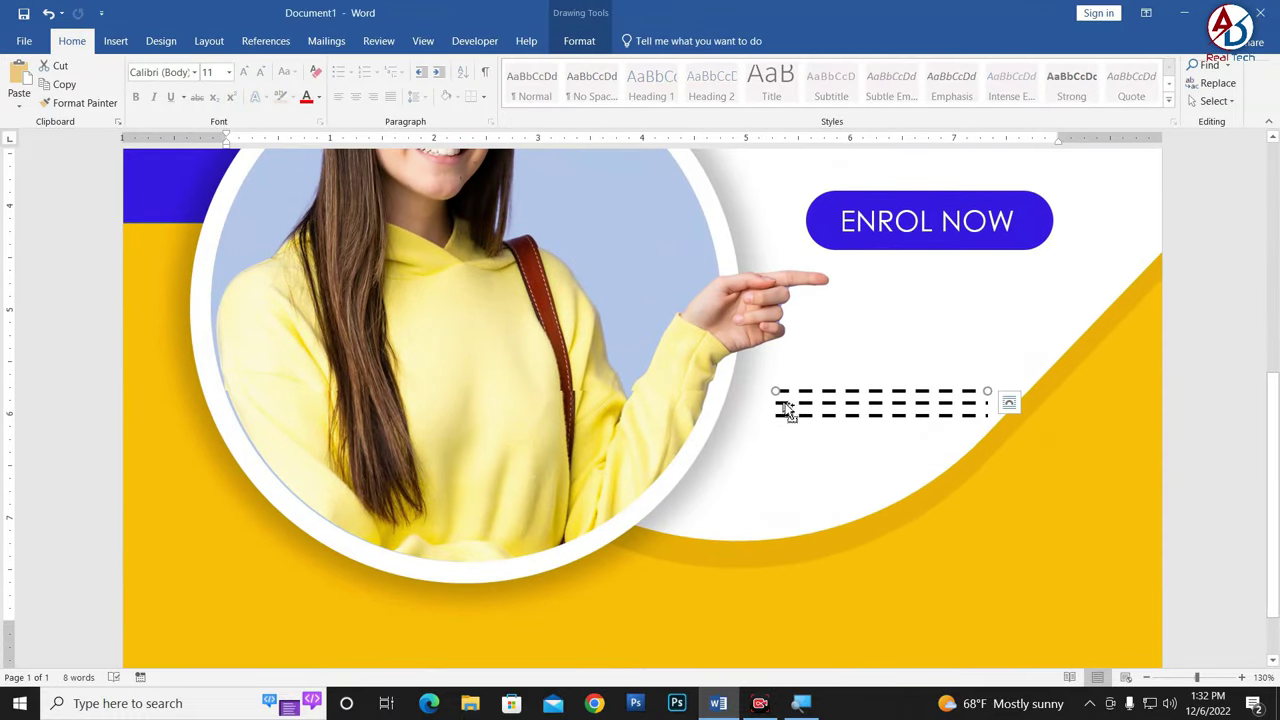
left_click(787, 405, "shift")
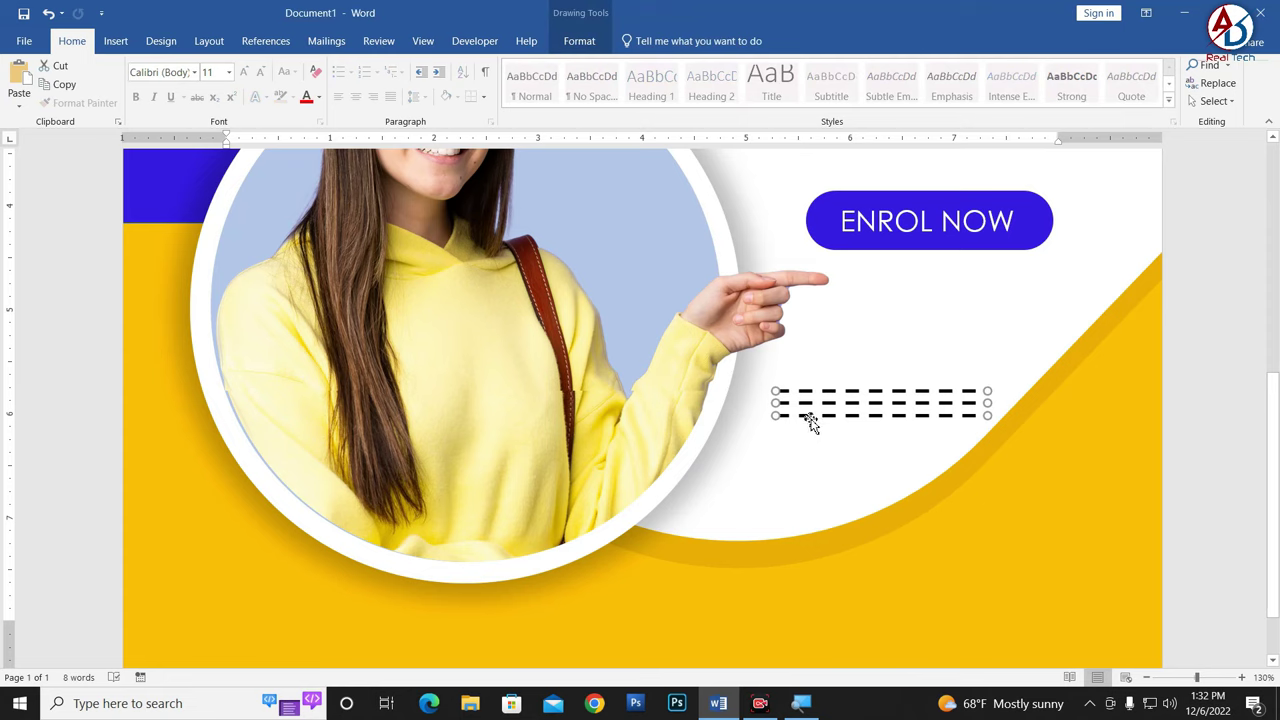
right_click(810, 422)
mouse_move(900, 241)
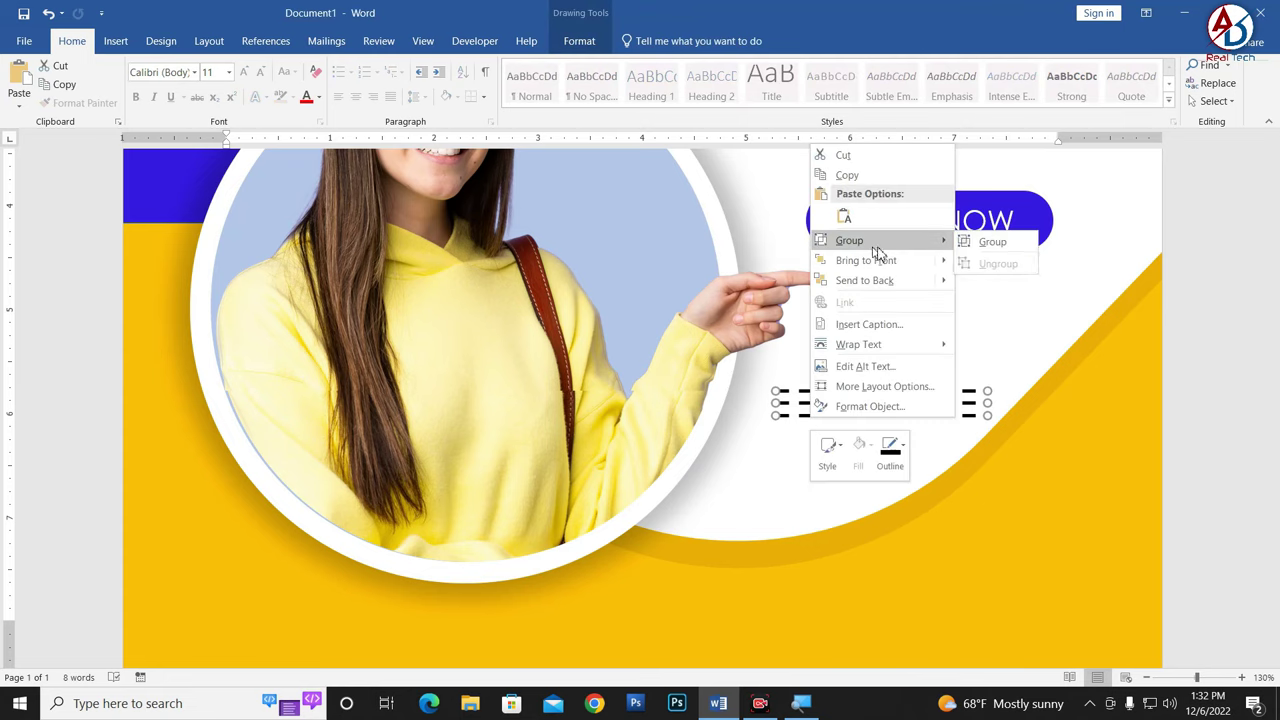
left_click(1018, 252)
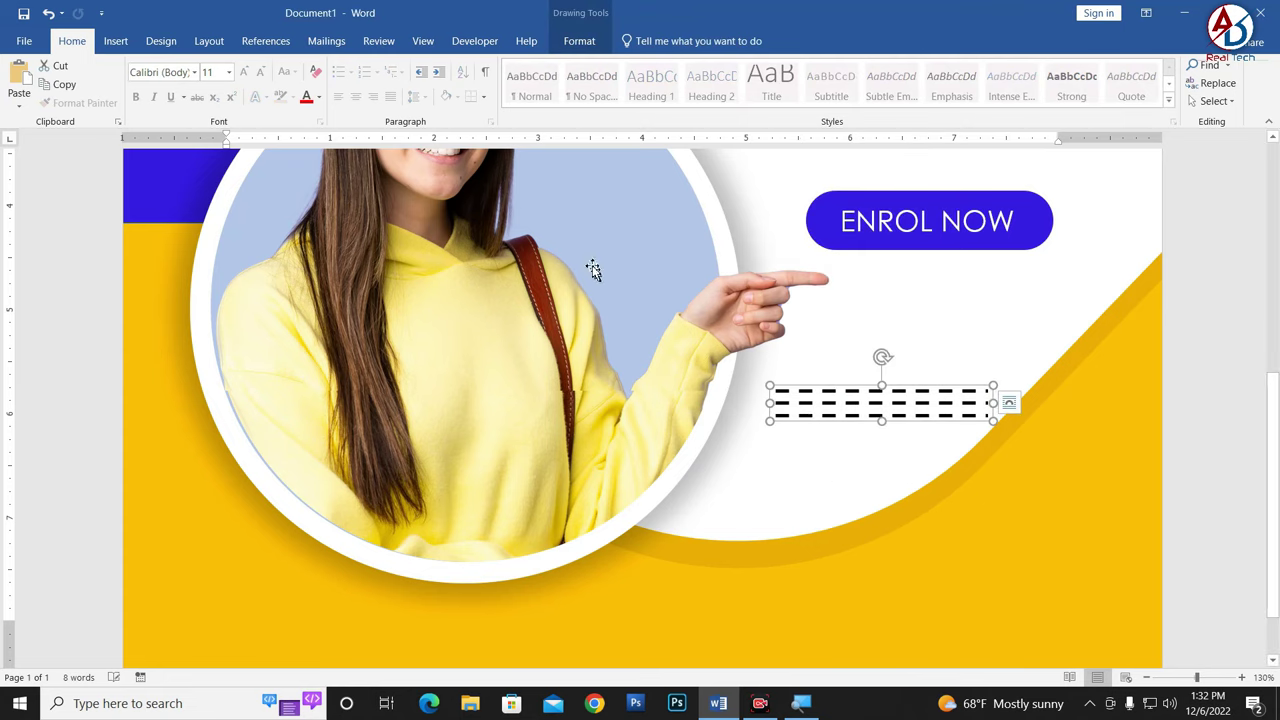
left_click(580, 41)
left_click(433, 88)
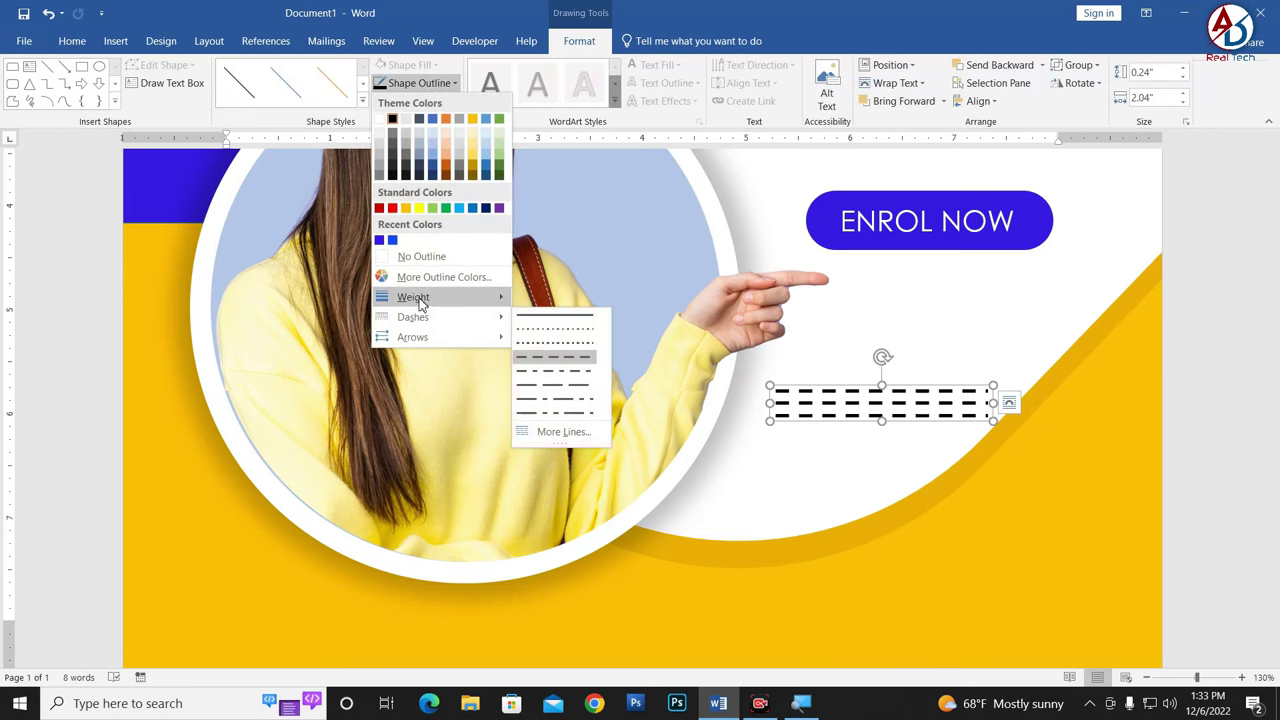
mouse_move(414, 297)
left_click(574, 349)
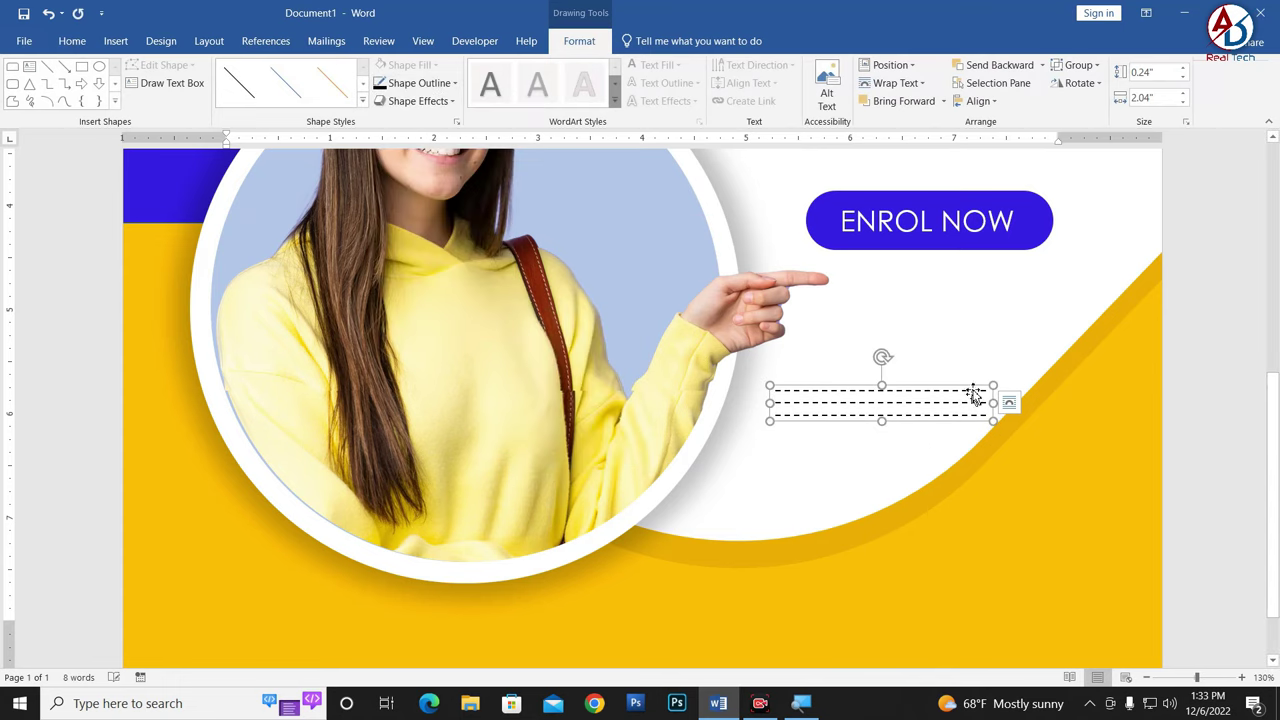
Step: Move the dashed-line group up and right, and stretch it wider
mouse_move(961, 387)
left_mouse_down()
mouse_move(937, 380)
mouse_move(929, 399)
mouse_move(914, 385)
left_mouse_up()
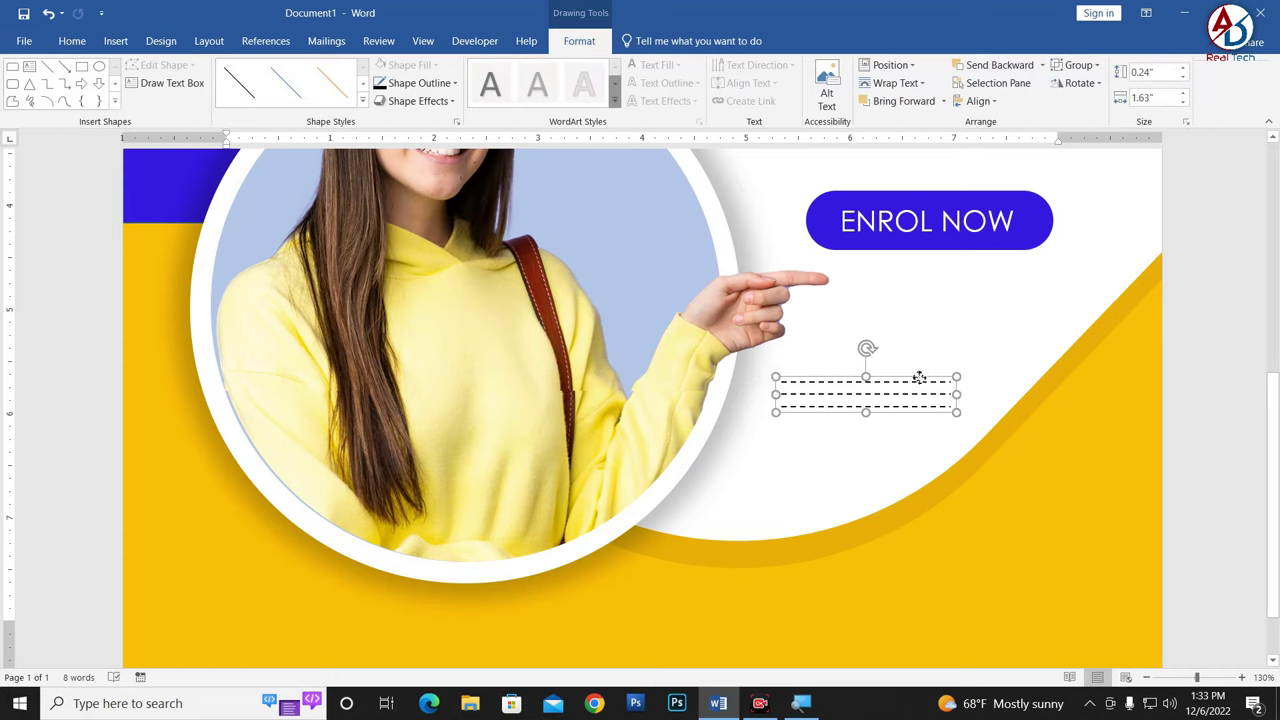
left_click_drag(915, 385, 937, 345)
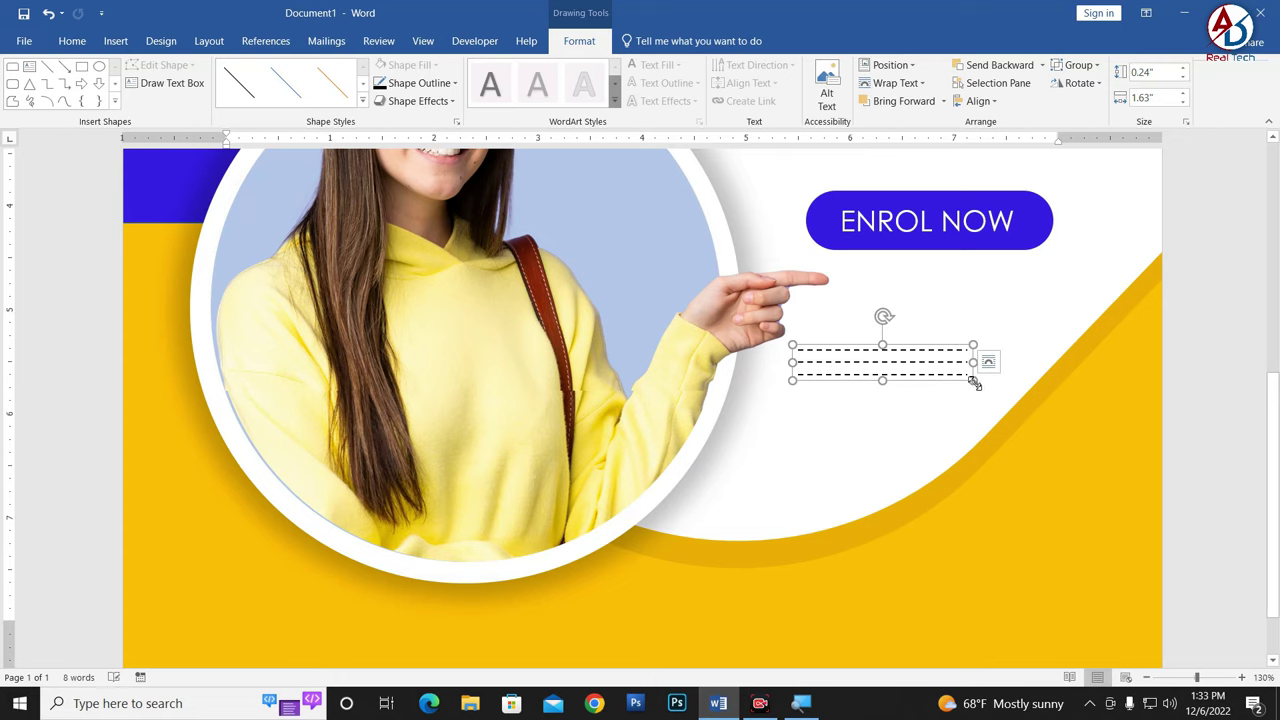
left_click_drag(985, 383, 1003, 380)
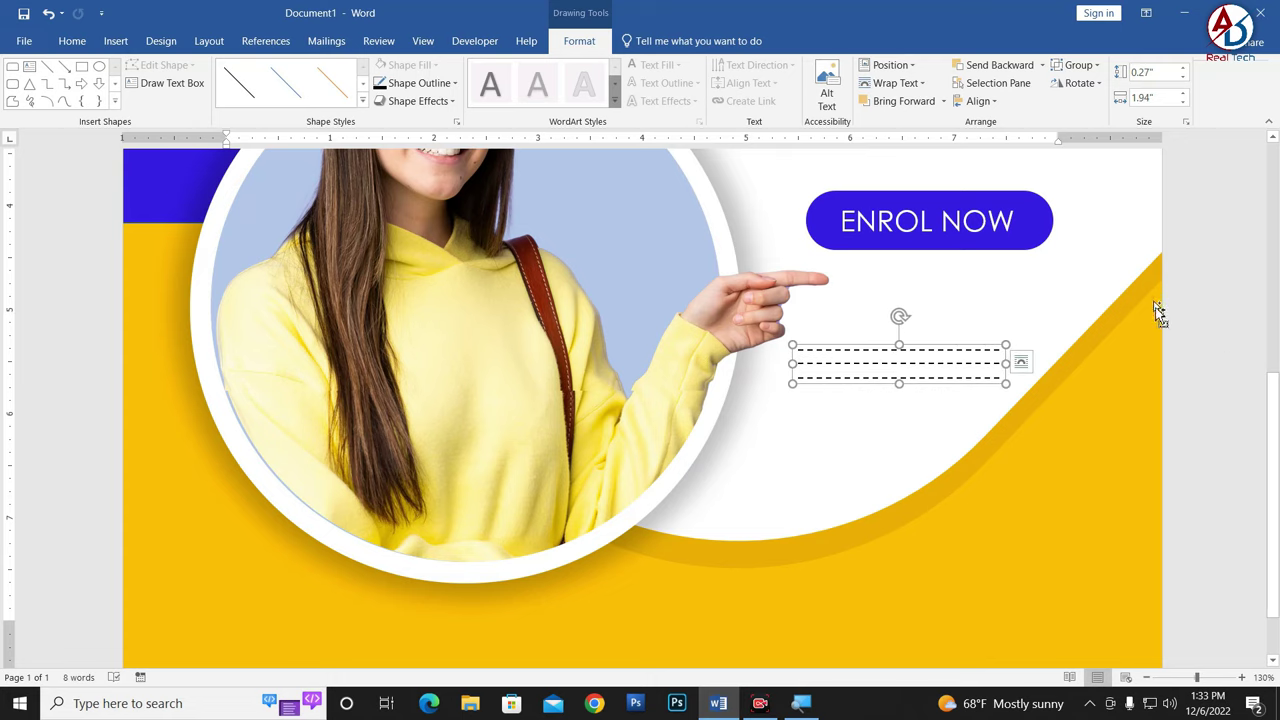
scroll(1060, 346, "down", 5, "ctrl")
scroll(1046, 346, "down", 5, "ctrl")
Step: Drag the dashed-line group lower on the poster
scroll(1034, 403, "up", 2, "ctrl")
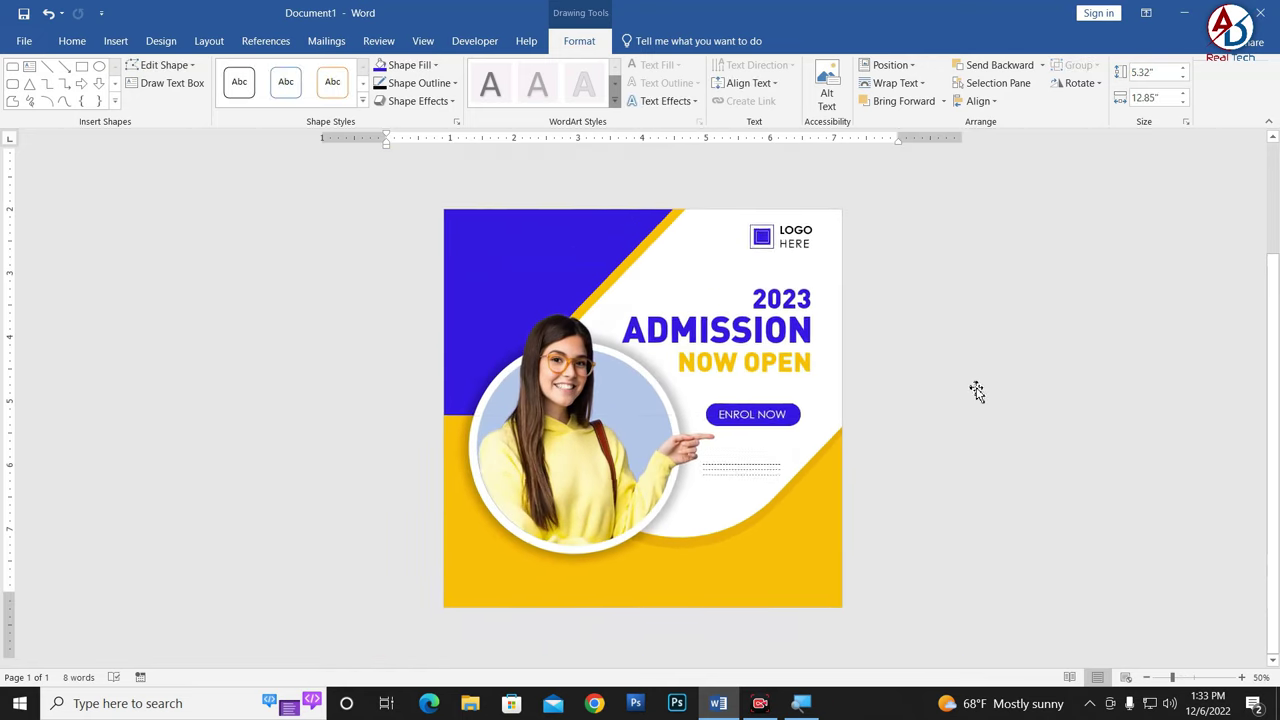
left_click_drag(977, 390, 934, 446)
left_click(1020, 325)
scroll(760, 486, "up", 1, "ctrl")
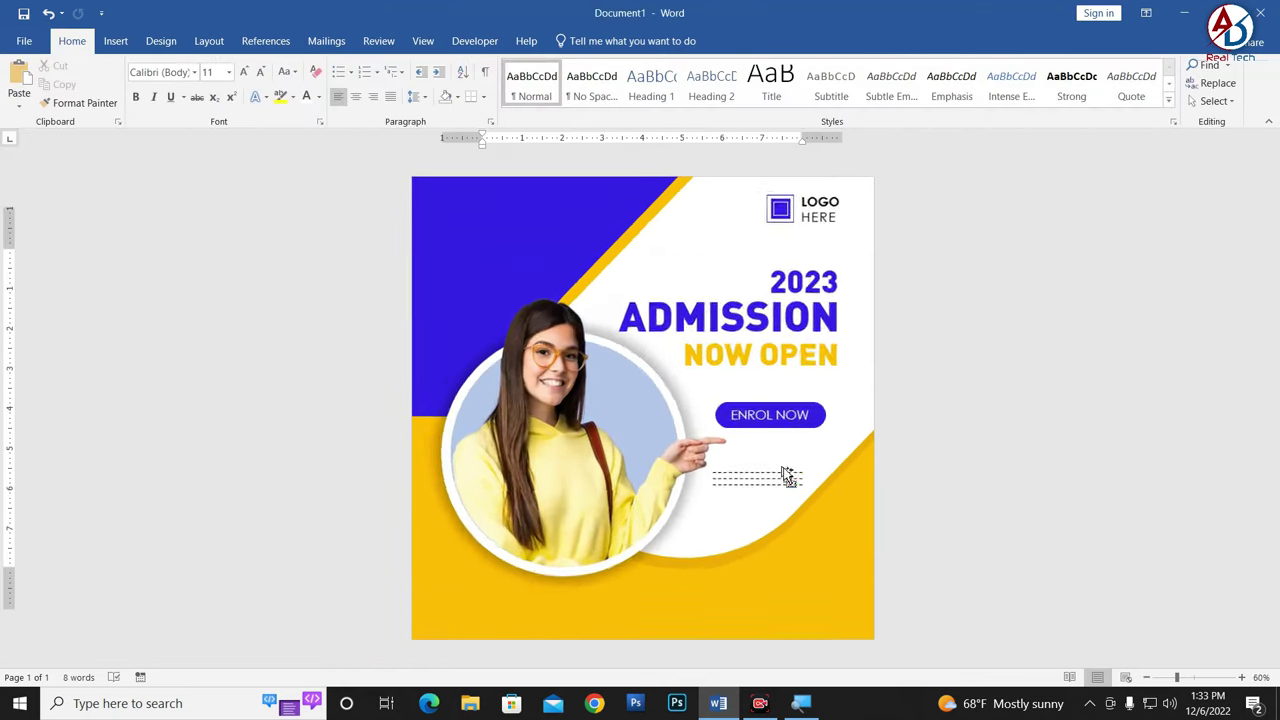
scroll(783, 467, "down", 2, "ctrl")
scroll(783, 467, "up", 3, "ctrl")
Step: Set the dashed-line group's outline to 2¼ pt and place it below the pointing hand
left_click(785, 527)
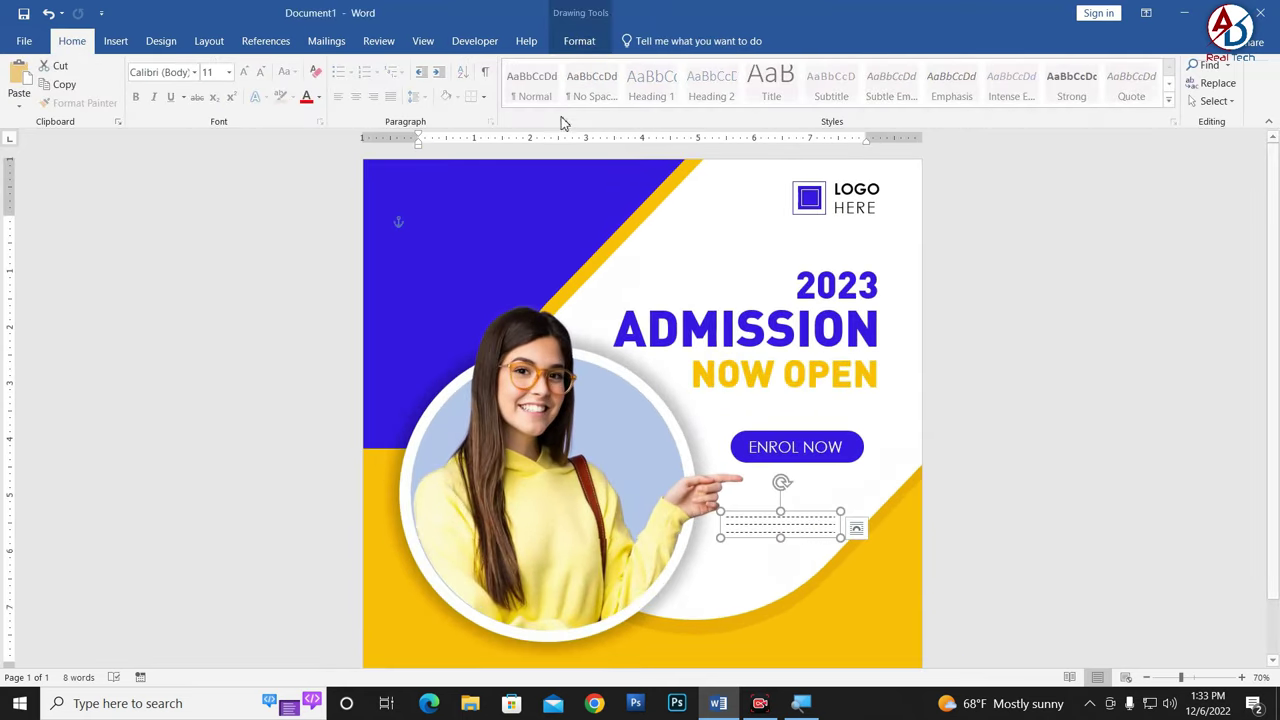
left_click(580, 40)
left_click(410, 88)
mouse_move(422, 300)
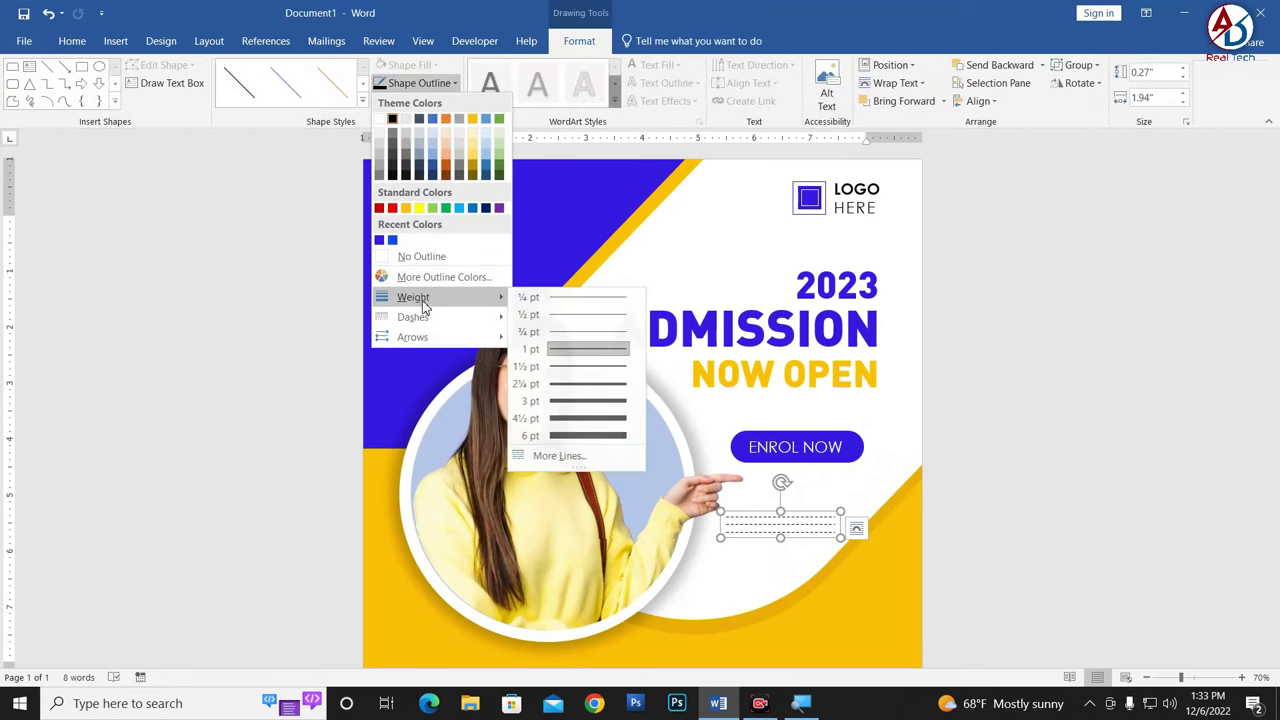
left_click(562, 366)
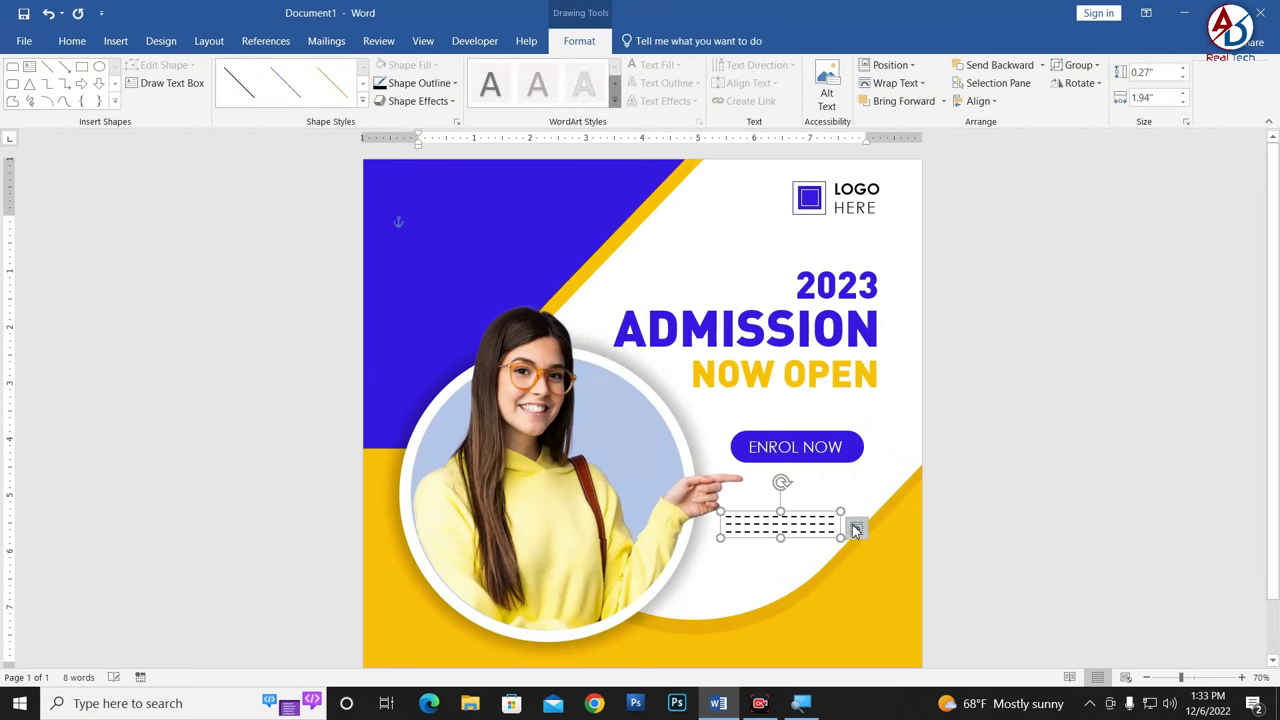
left_click_drag(828, 509, 815, 532)
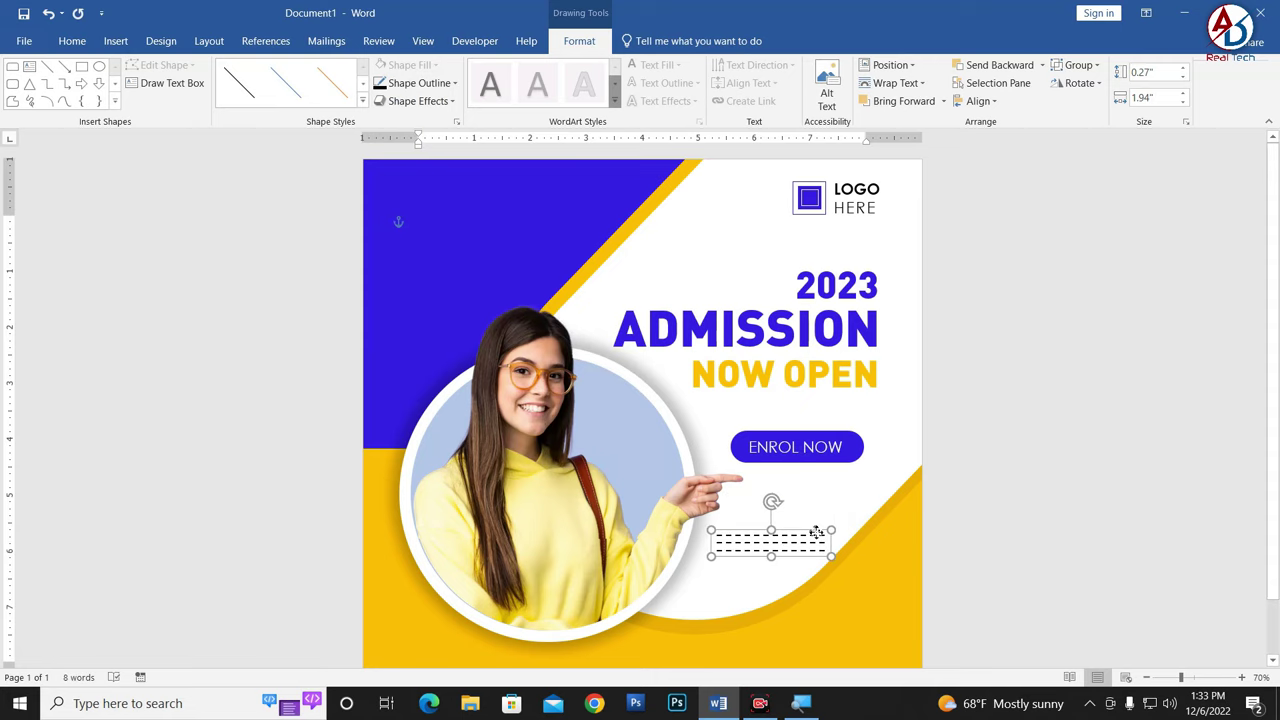
left_click(969, 431)
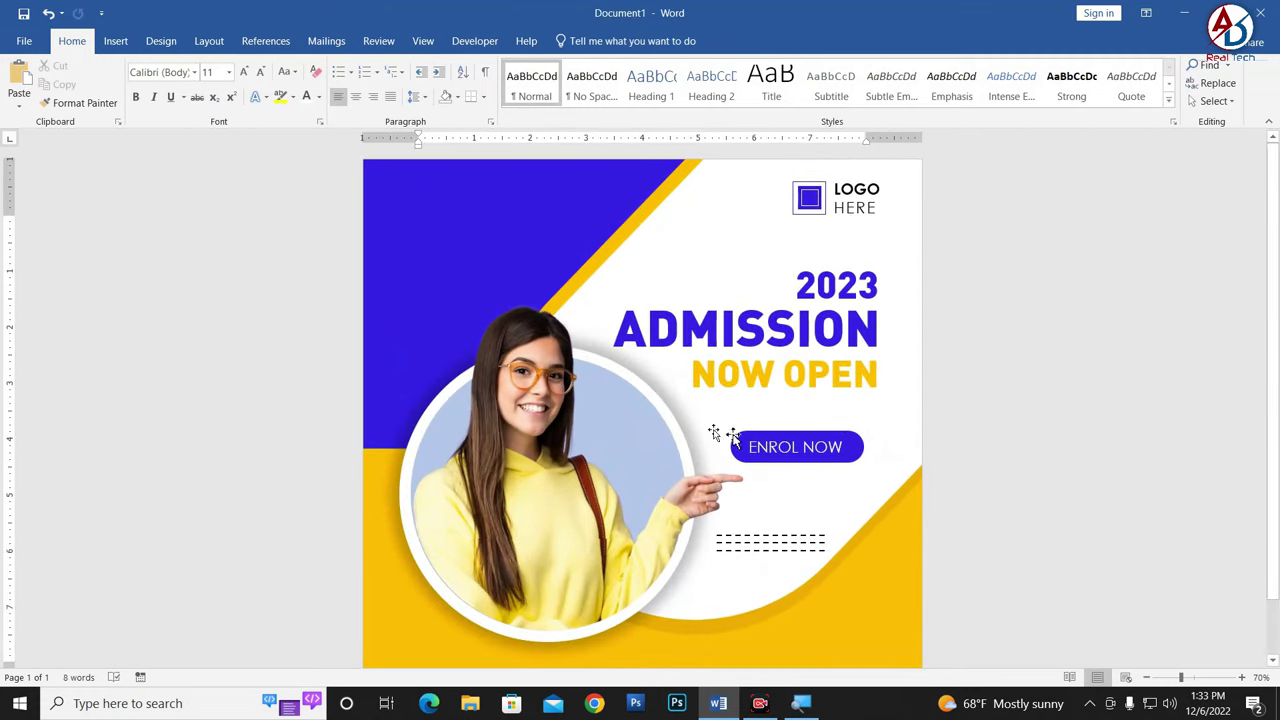
Step: Duplicate the ENROL NOW text box and change its text to 'Online Learning'
left_click(779, 445)
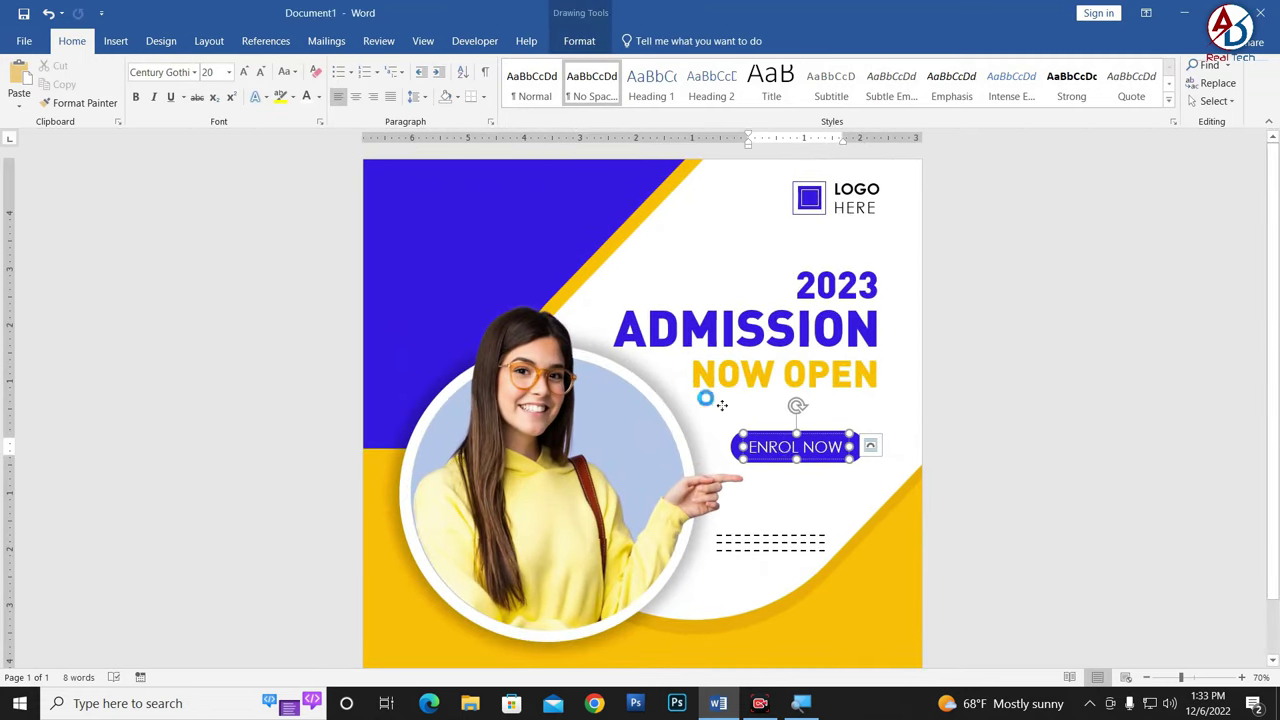
key("ctrl+c")
key("ctrl+v")
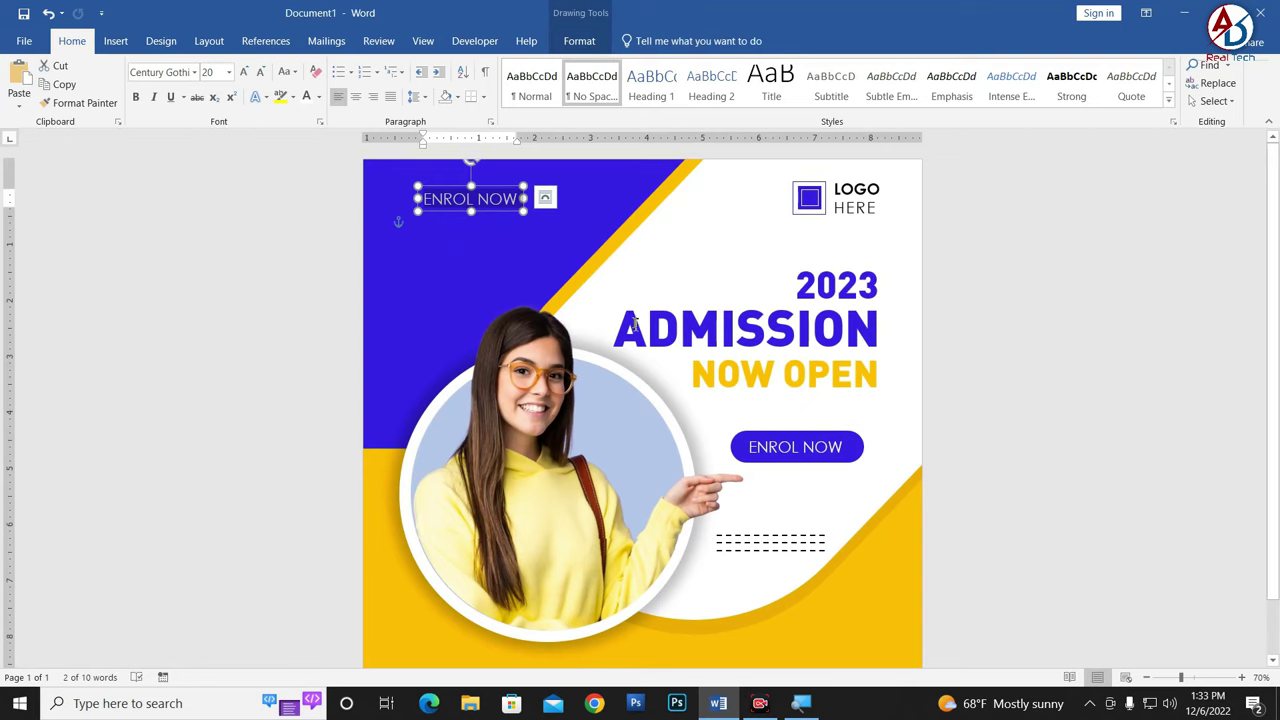
type("Online Learning")
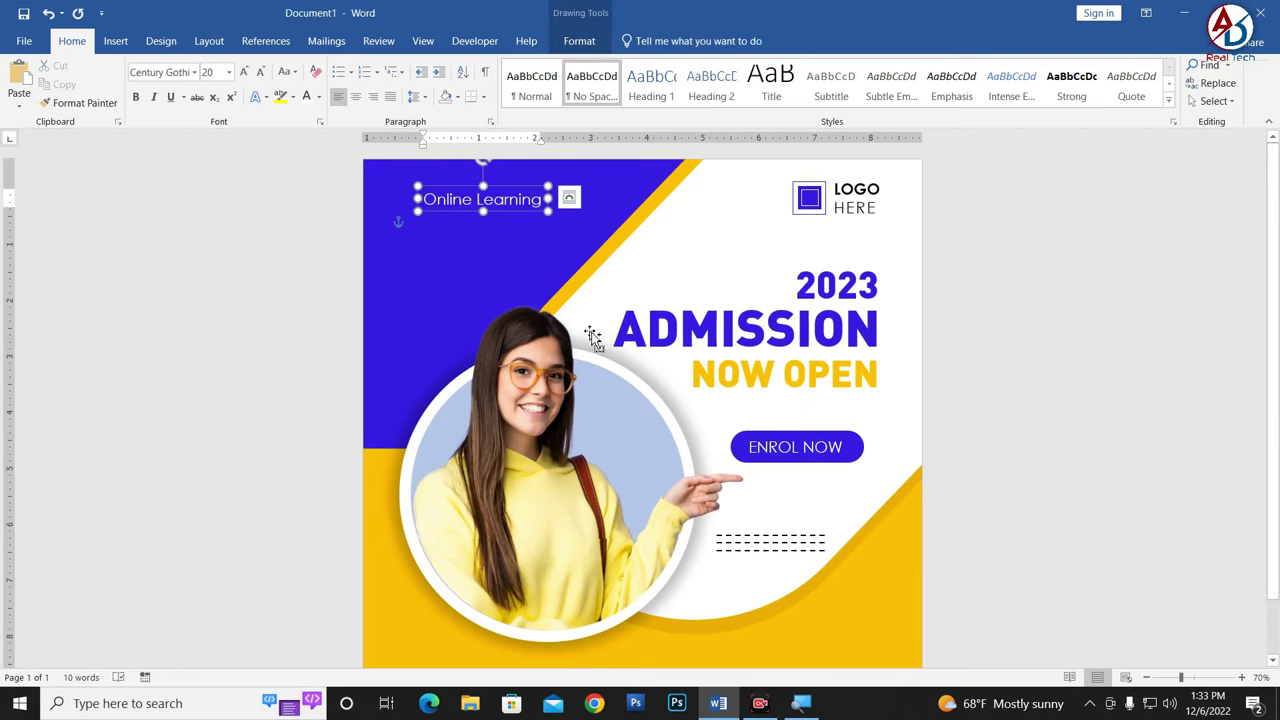
scroll(586, 337, "up", 6, "ctrl")
key("Escape")
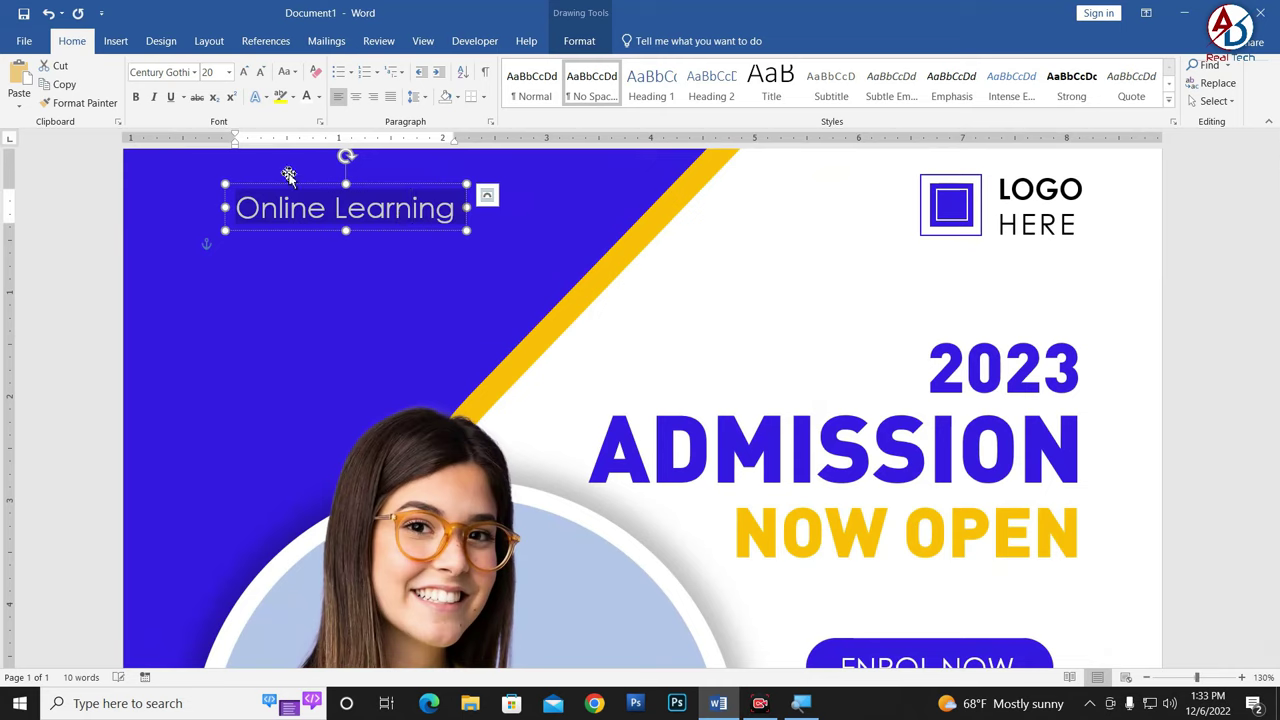
Step: Place 'Online Learning' top-left and add a copy below reading 'At Home Available !'
left_click_drag(293, 183, 215, 183)
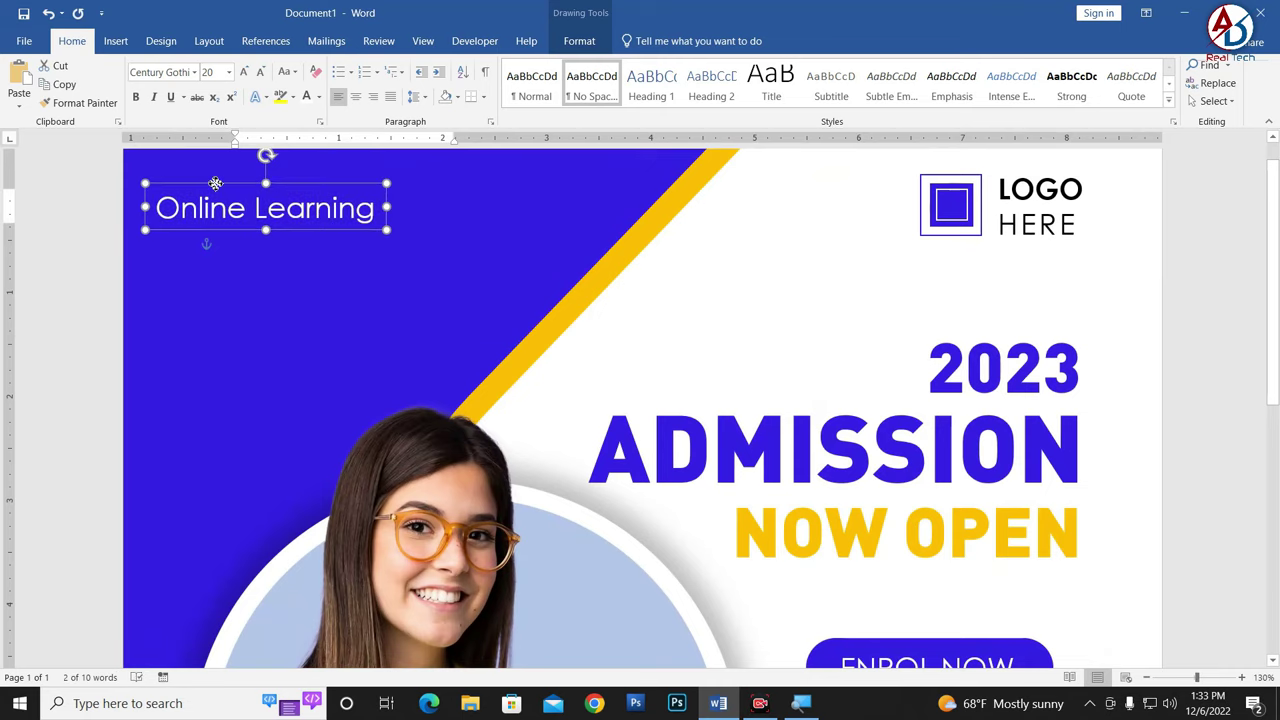
left_click_drag(233, 240, 234, 252)
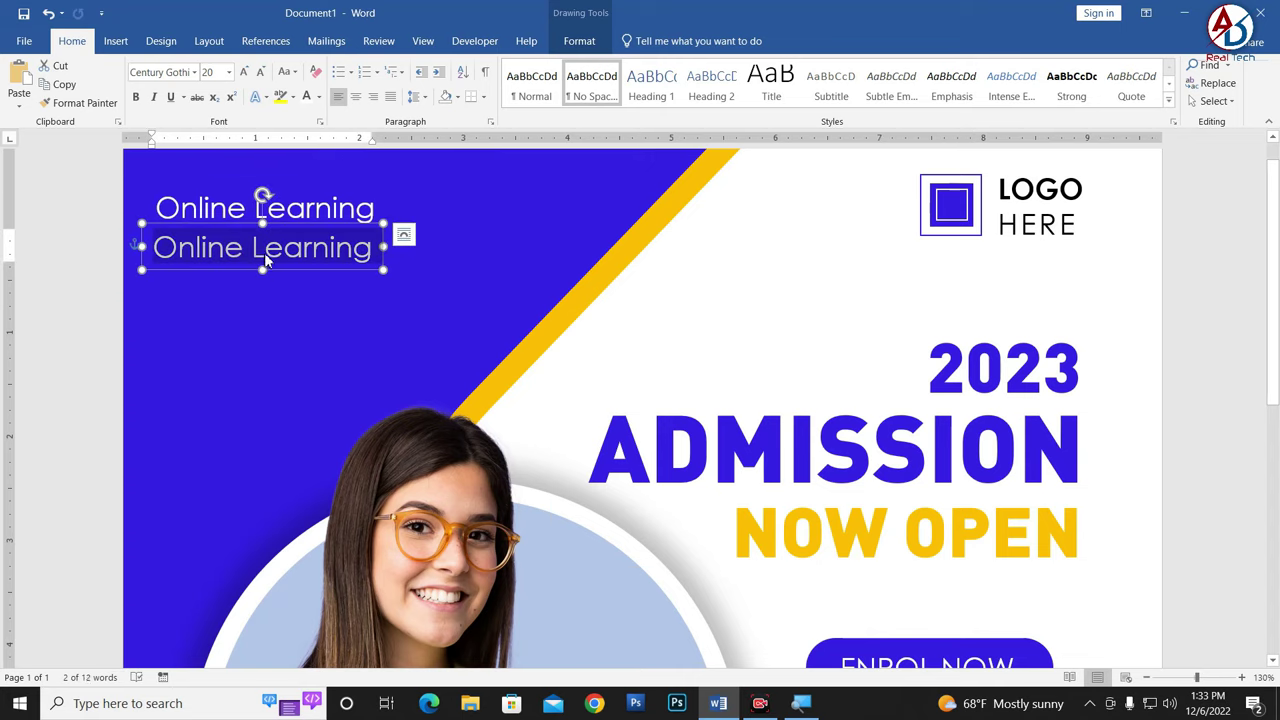
type("At Home Available")
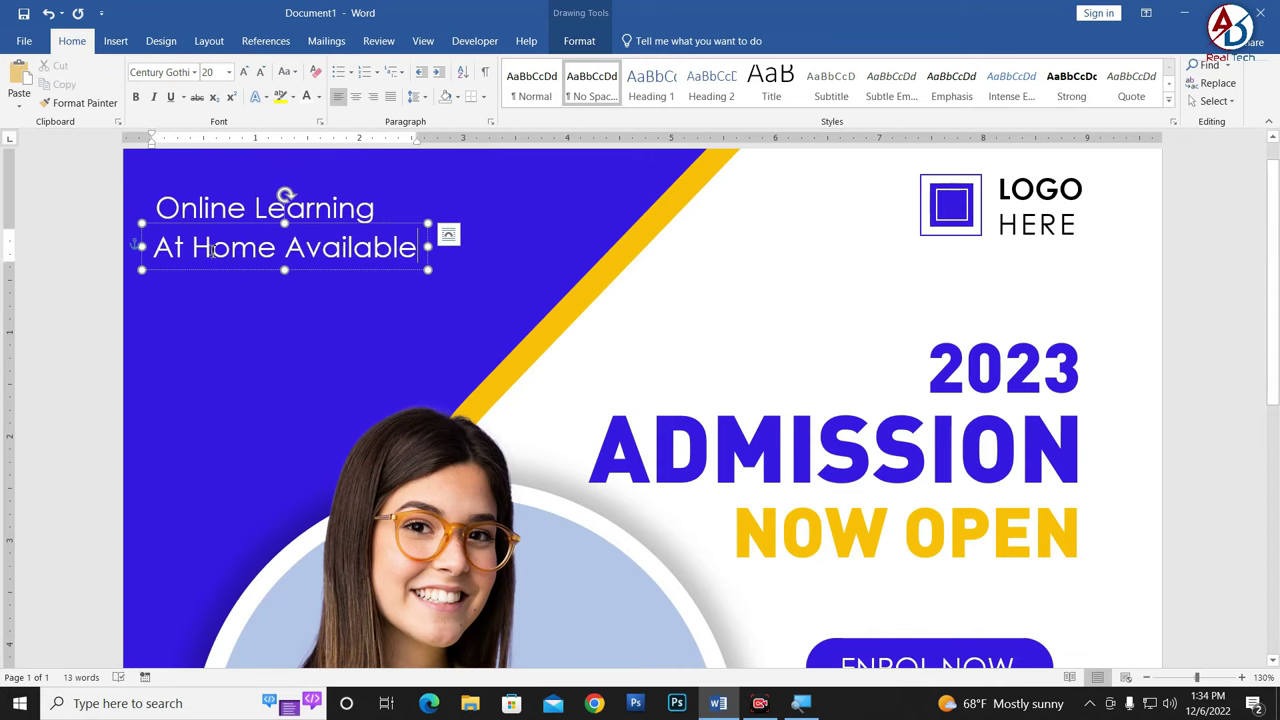
type(" !")
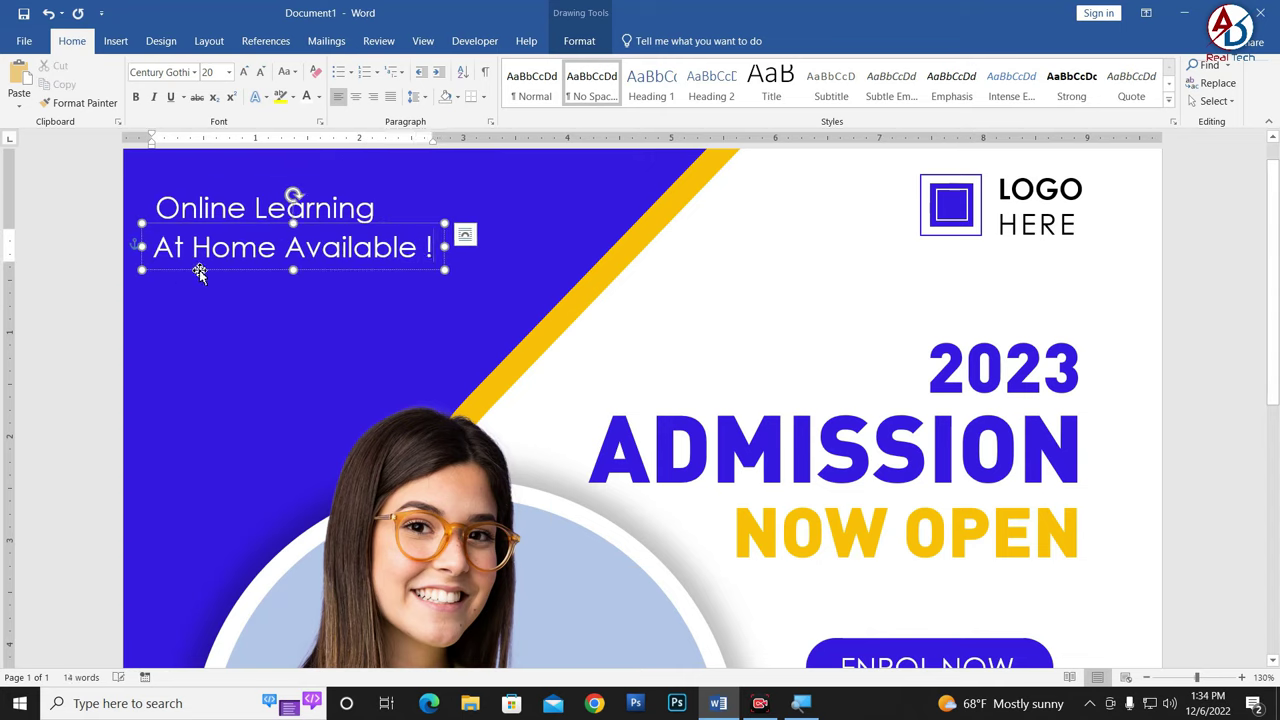
Step: Set the 'At Home Available !' text to font size 22
scroll(383, 273, "down", 1)
scroll(391, 303, "down", 3)
scroll(877, 417, "down", 5)
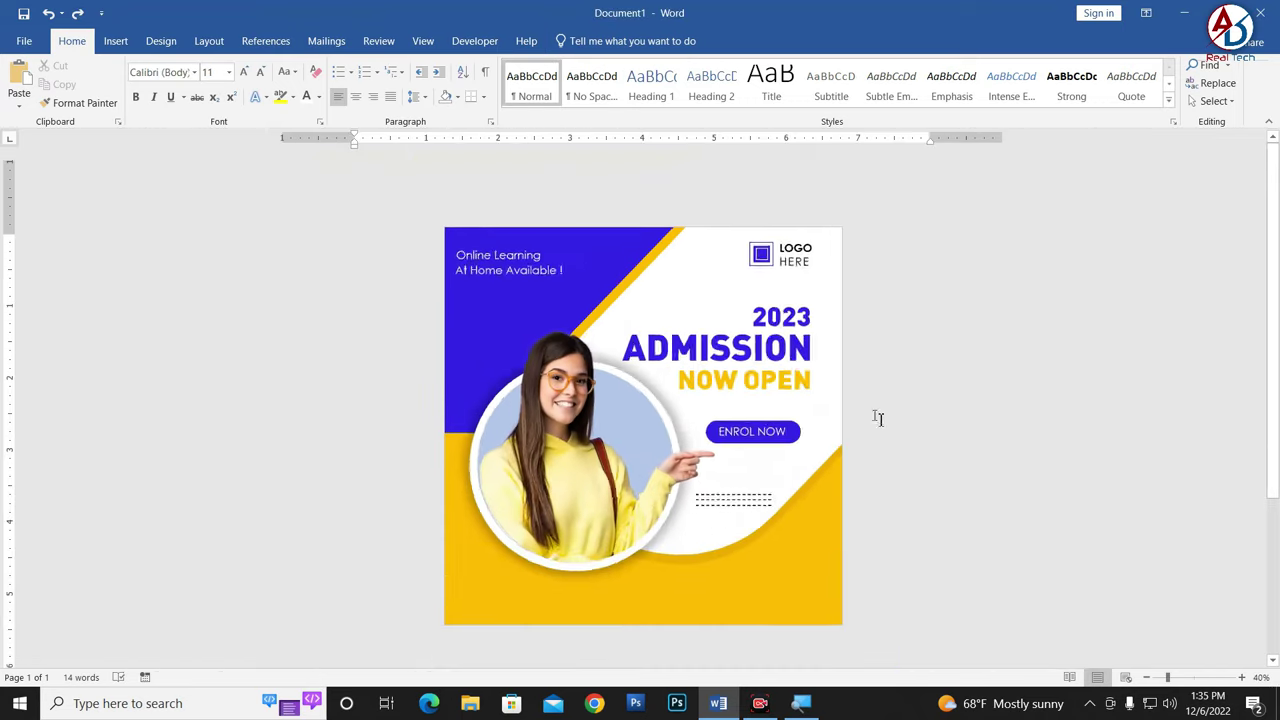
scroll(737, 377, "up", 3)
scroll(623, 323, "down", 4)
scroll(737, 349, "up", 4)
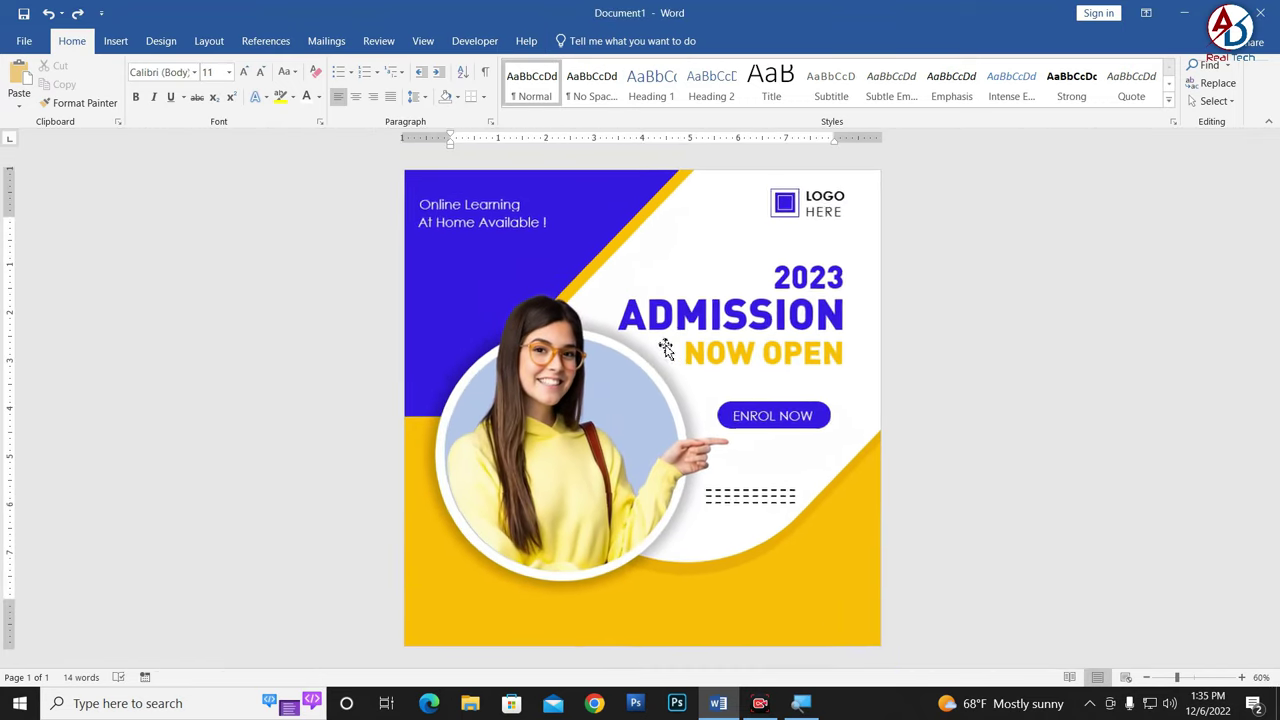
scroll(665, 350, "up", 1)
left_click(350, 206)
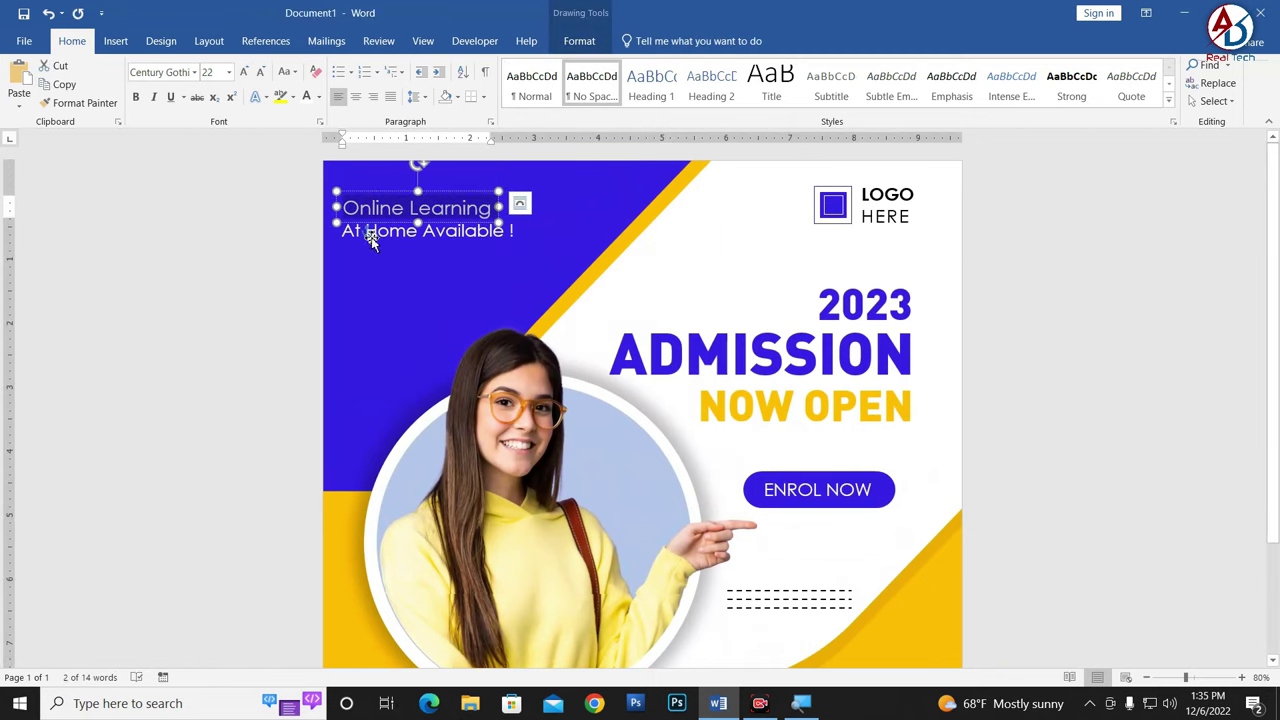
left_click(376, 234)
key("ctrl+a")
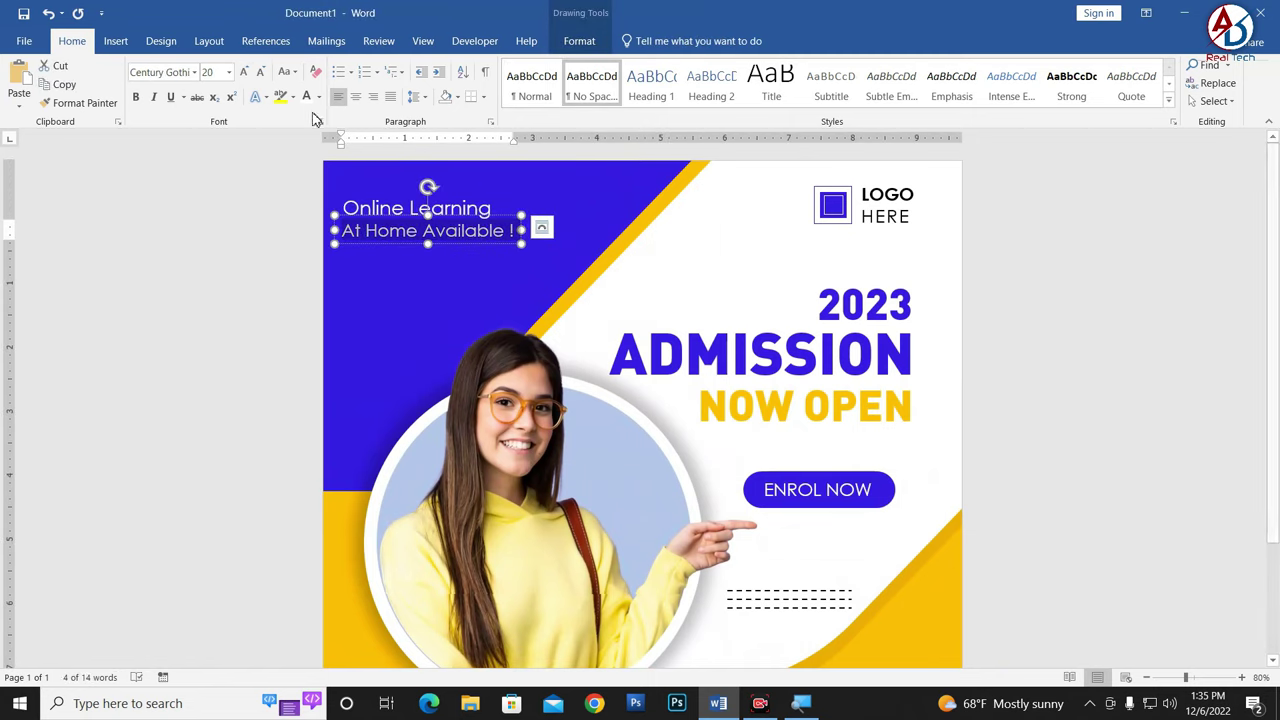
left_click(243, 71)
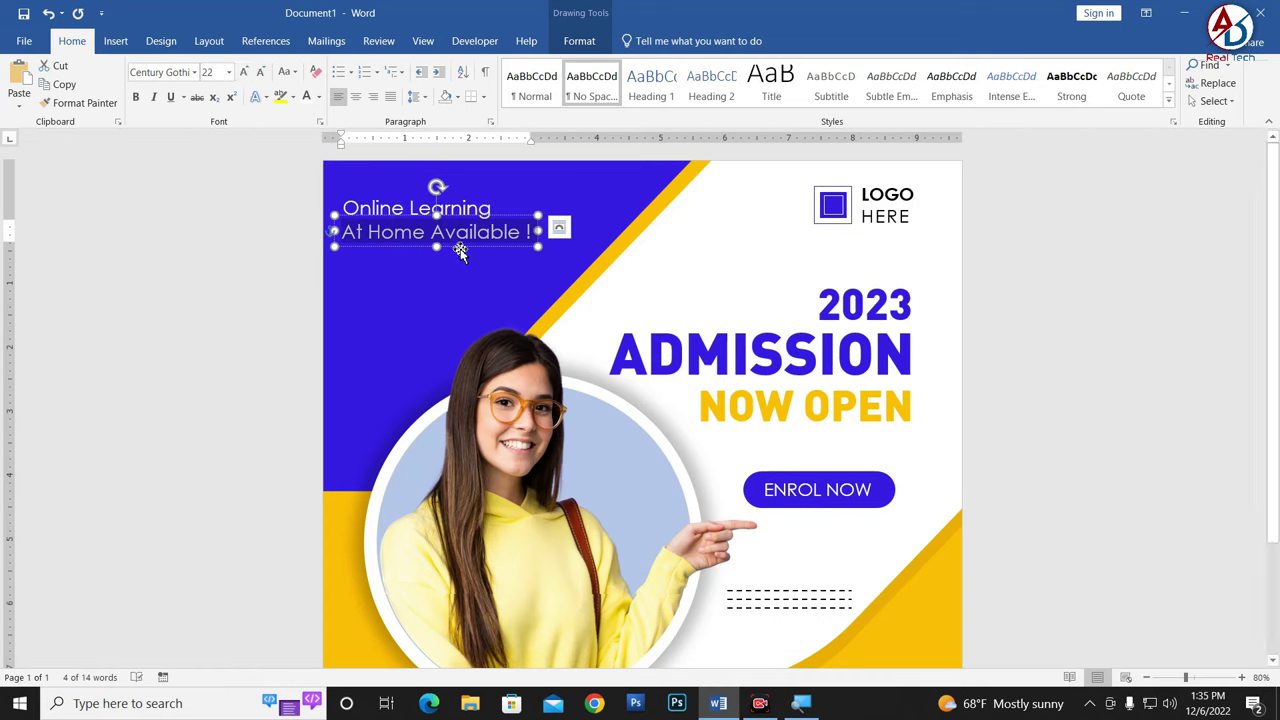
Step: Shift both heading lines right so their left edges align
left_click_drag(460, 250, 477, 252)
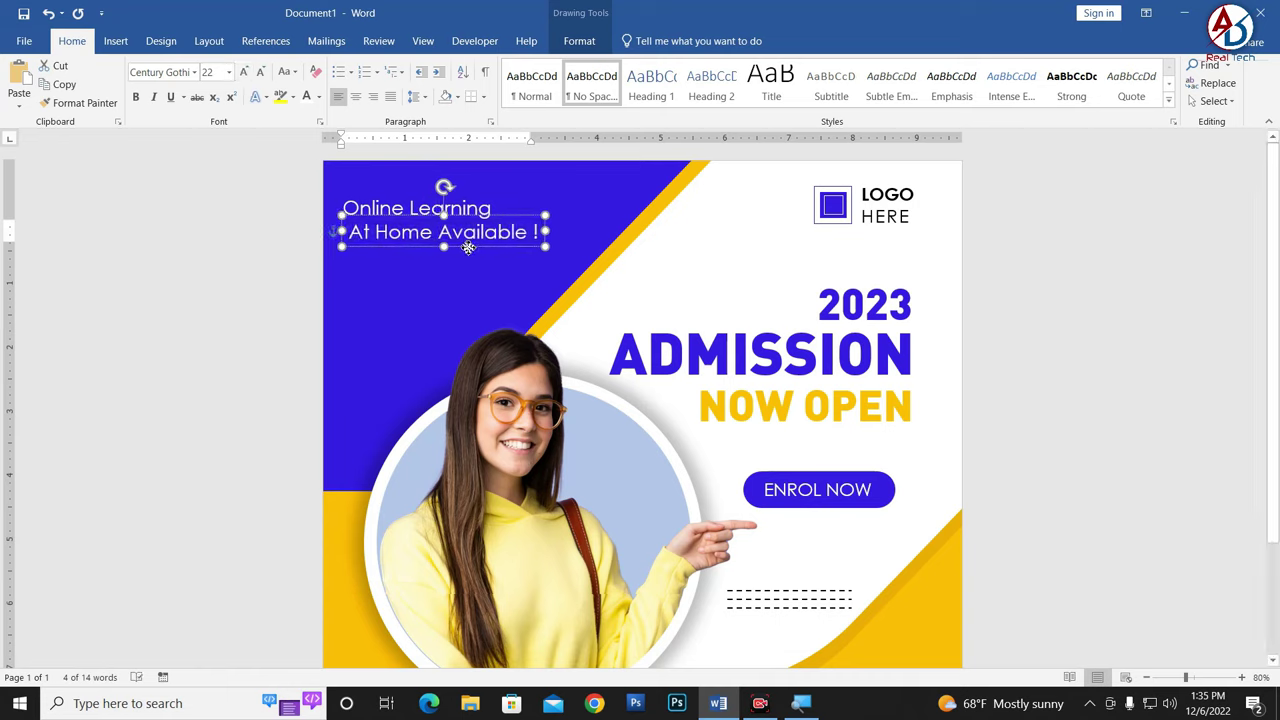
left_click(423, 205)
left_click_drag(429, 192, 444, 193)
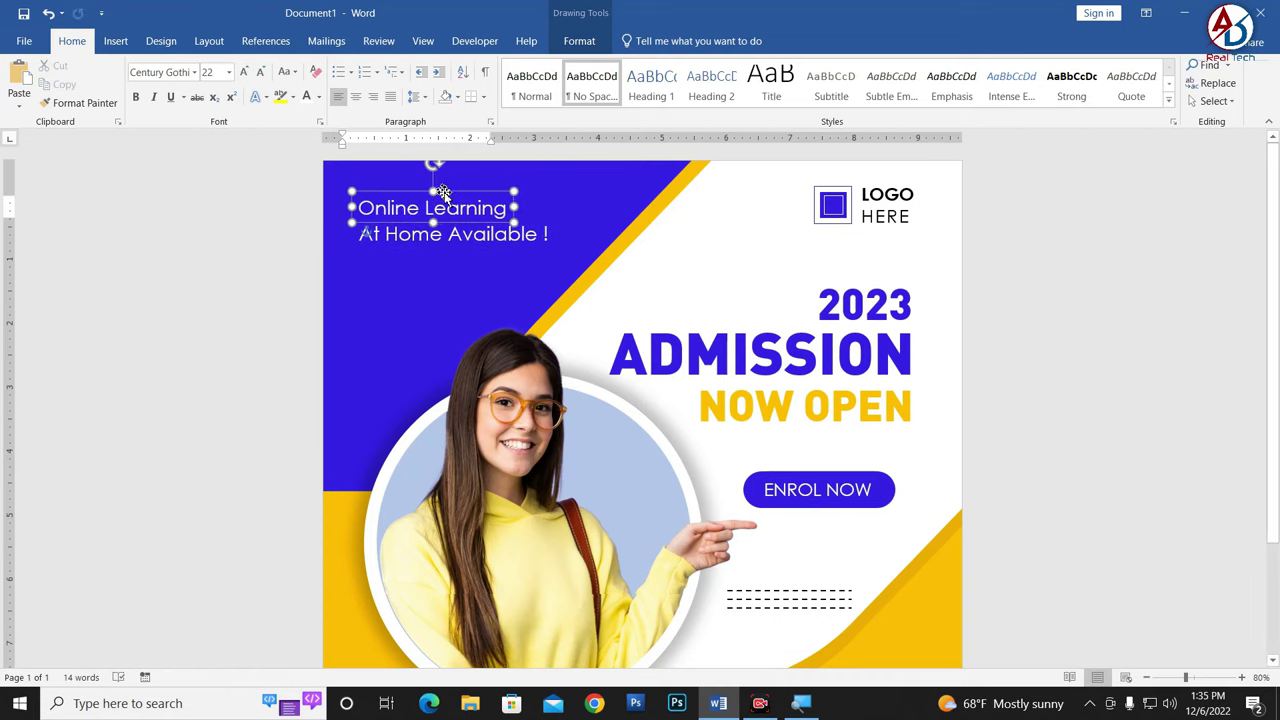
left_click(1197, 408)
scroll(470, 355, "up", 2, "ctrl")
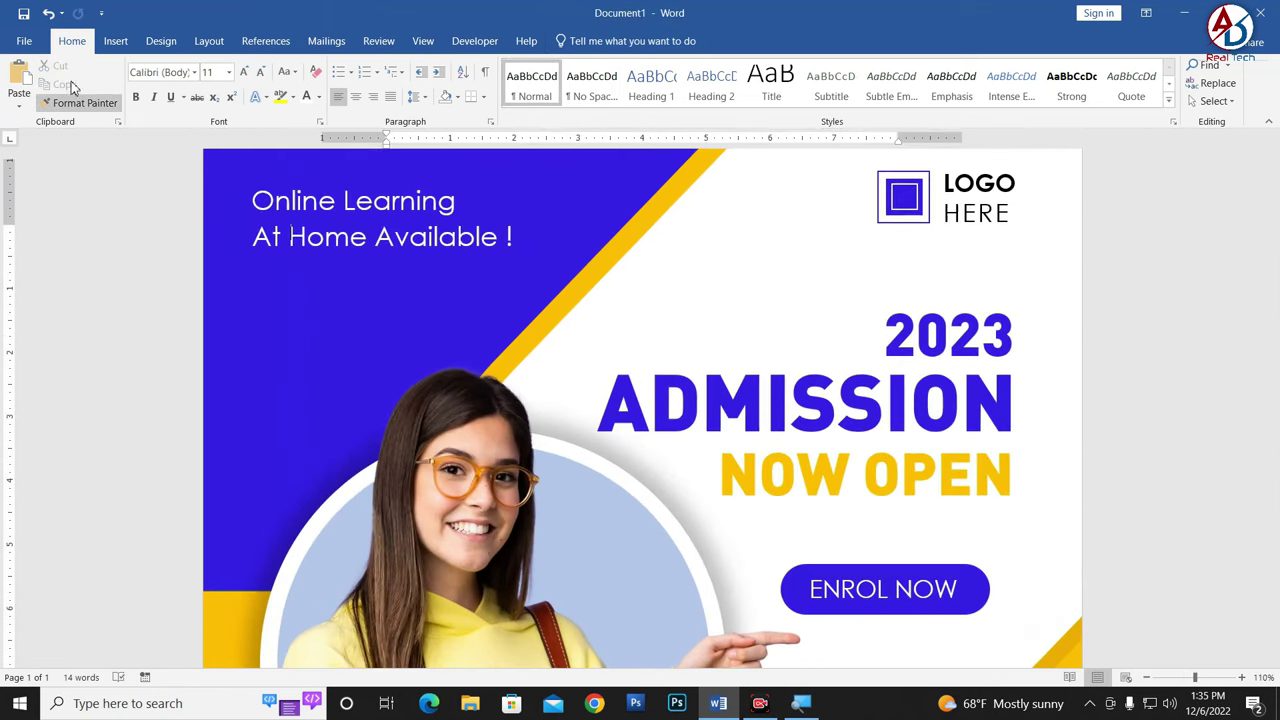
Step: Draw a short straight line in the blue area below the heading
left_click(115, 41)
left_click(239, 85)
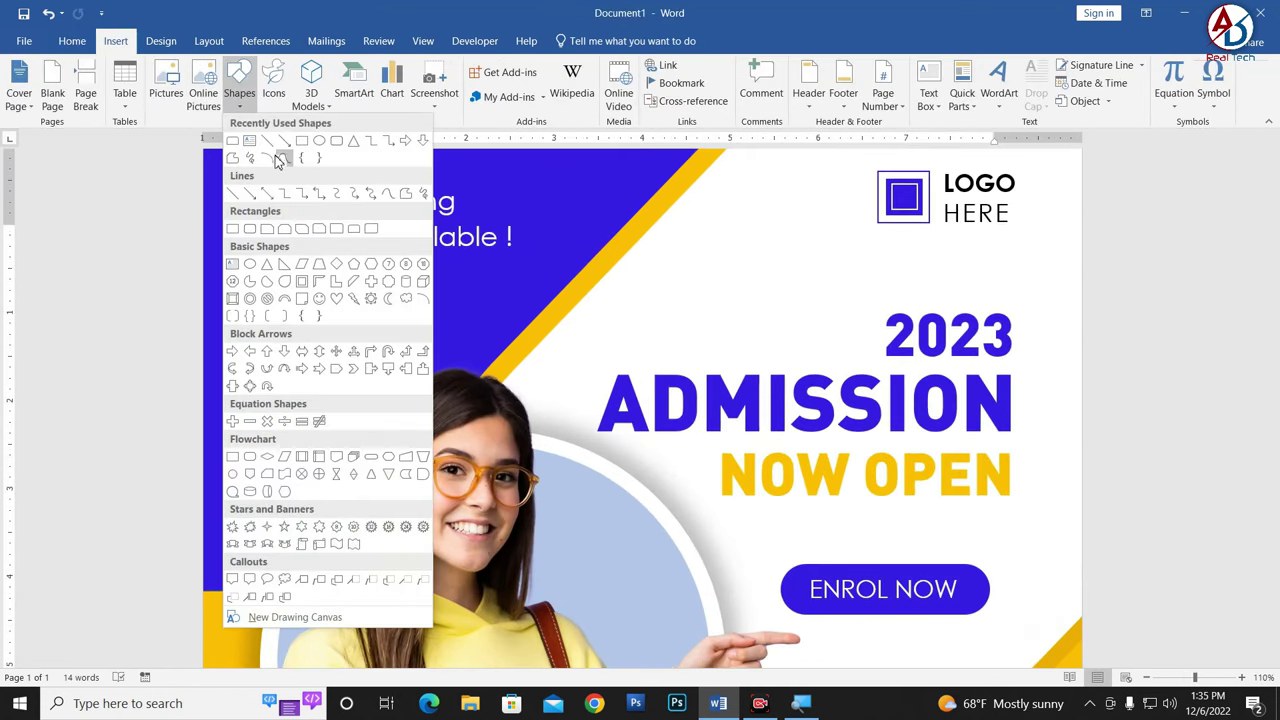
left_click(267, 141)
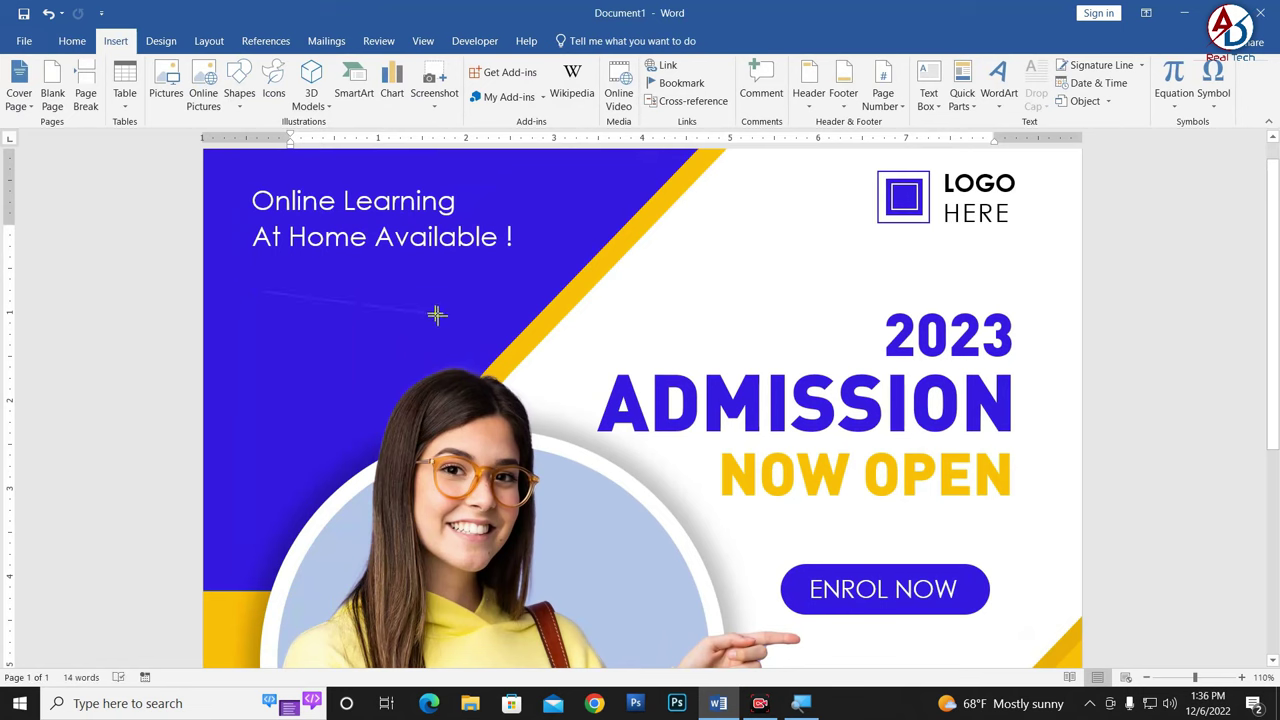
left_click_drag(470, 300, 490, 297)
key("Escape")
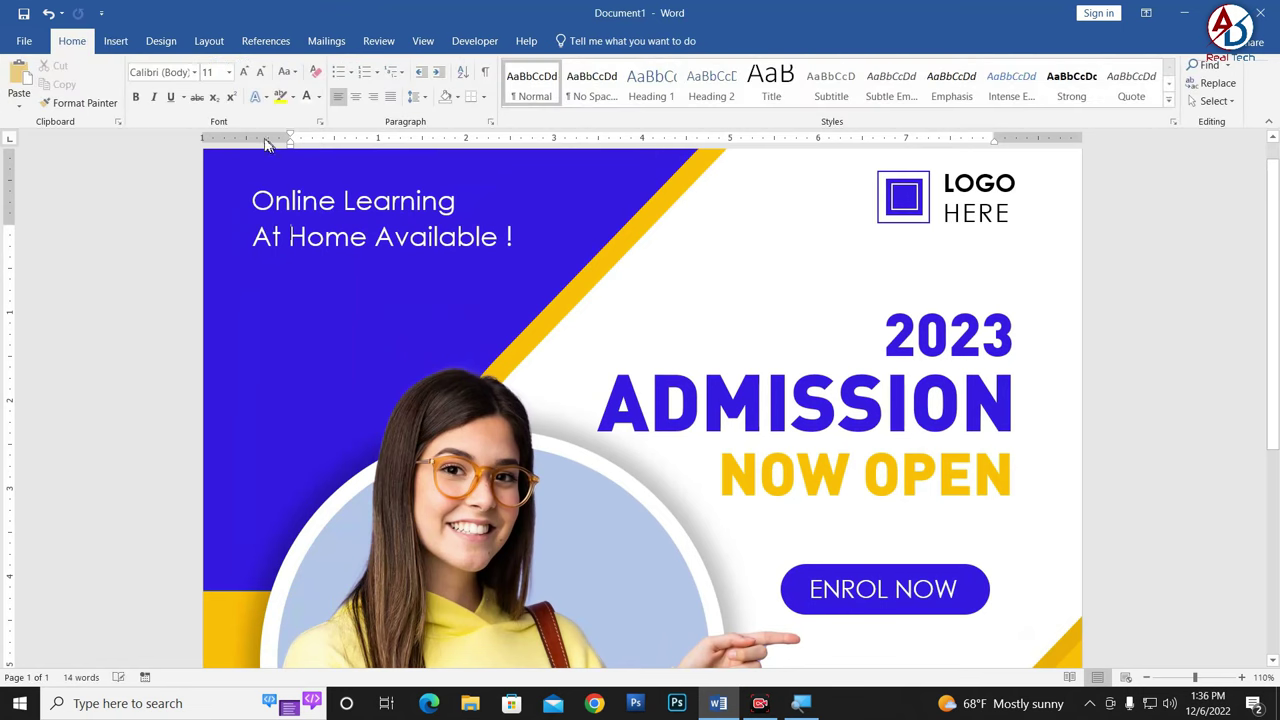
Step: Add a WordArt box with No Spacing style containing a row of dashes below the heading
left_click(116, 42)
left_click(995, 82)
left_click(1004, 142)
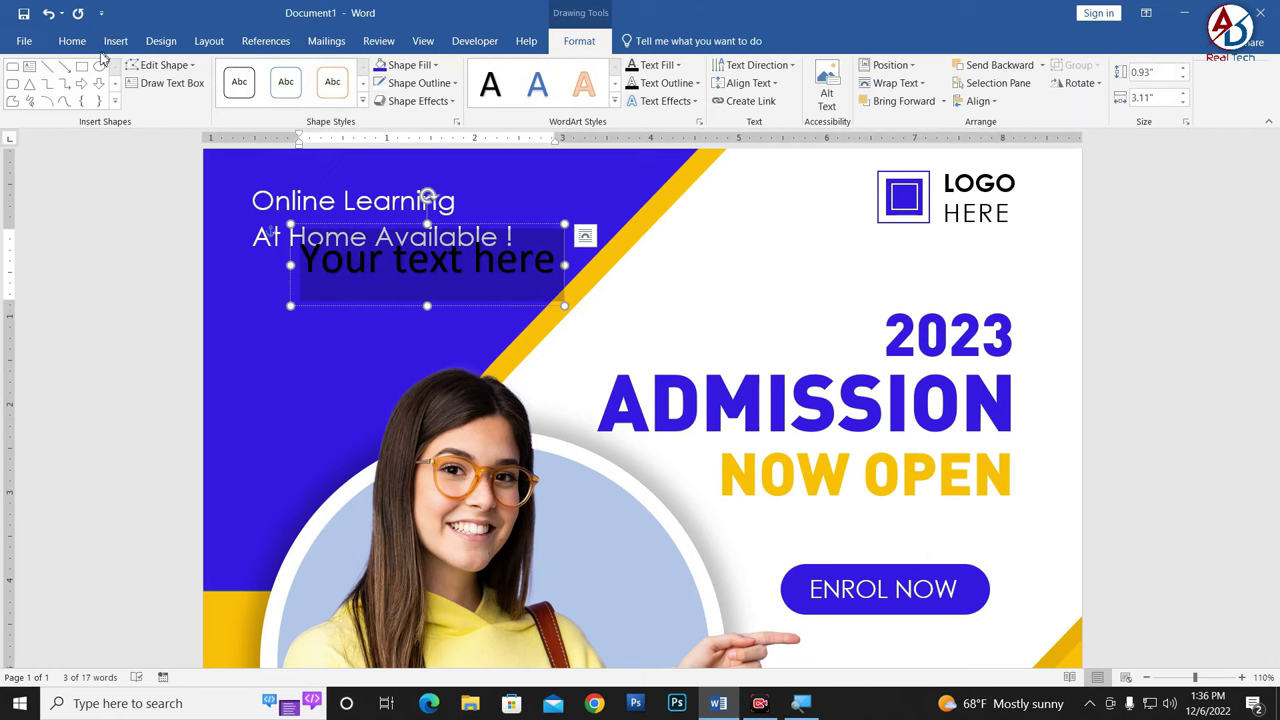
left_click(72, 41)
left_click(591, 85)
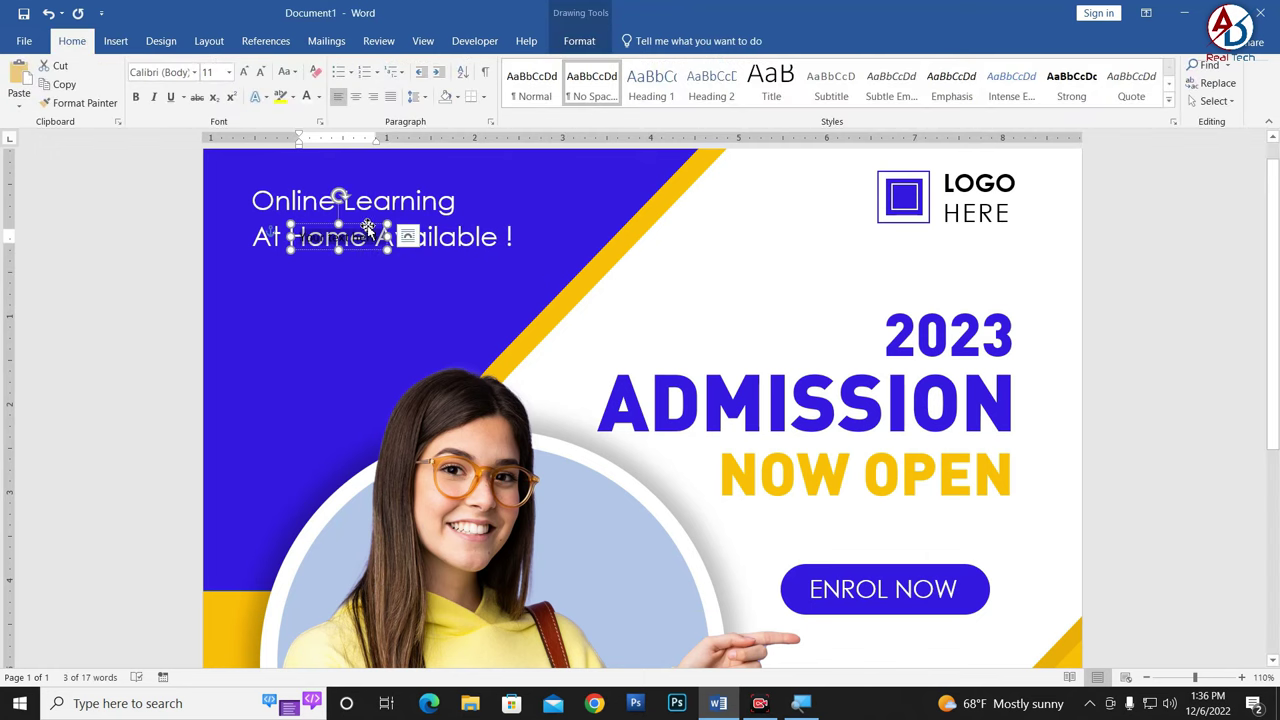
left_click_drag(368, 228, 358, 294)
left_click(398, 302)
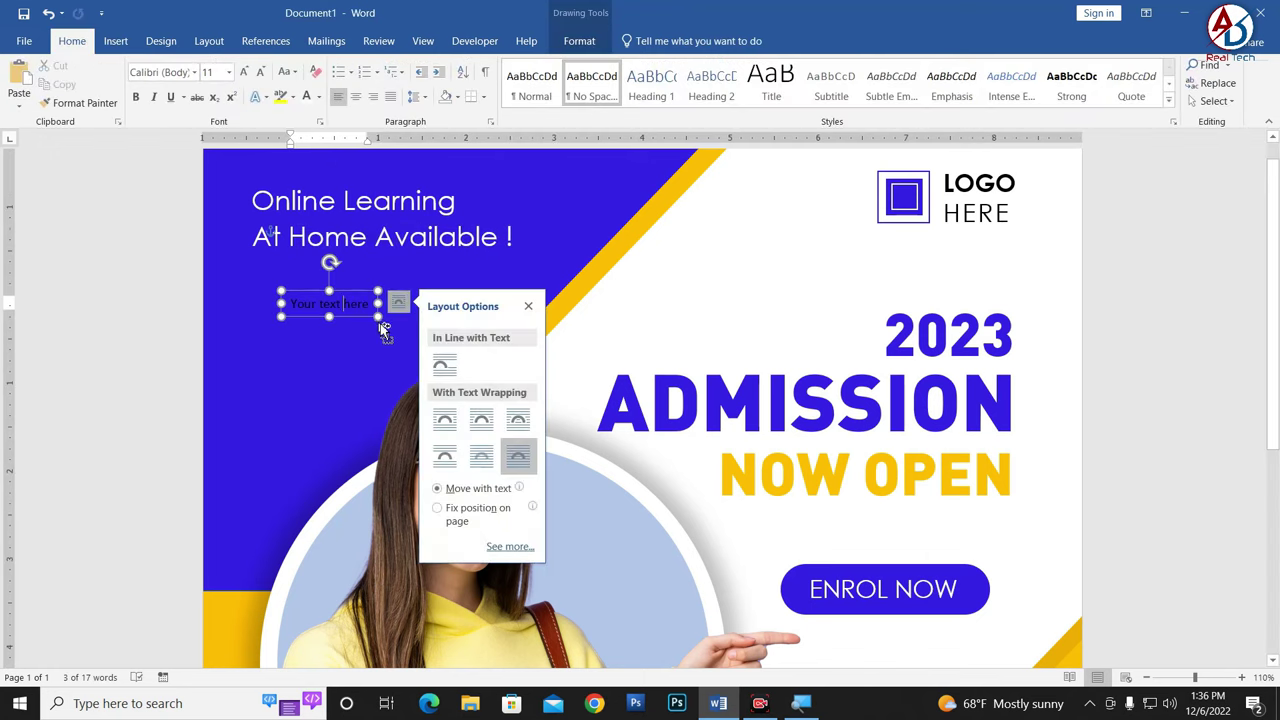
key("ctrl+a")
type("------------------------")
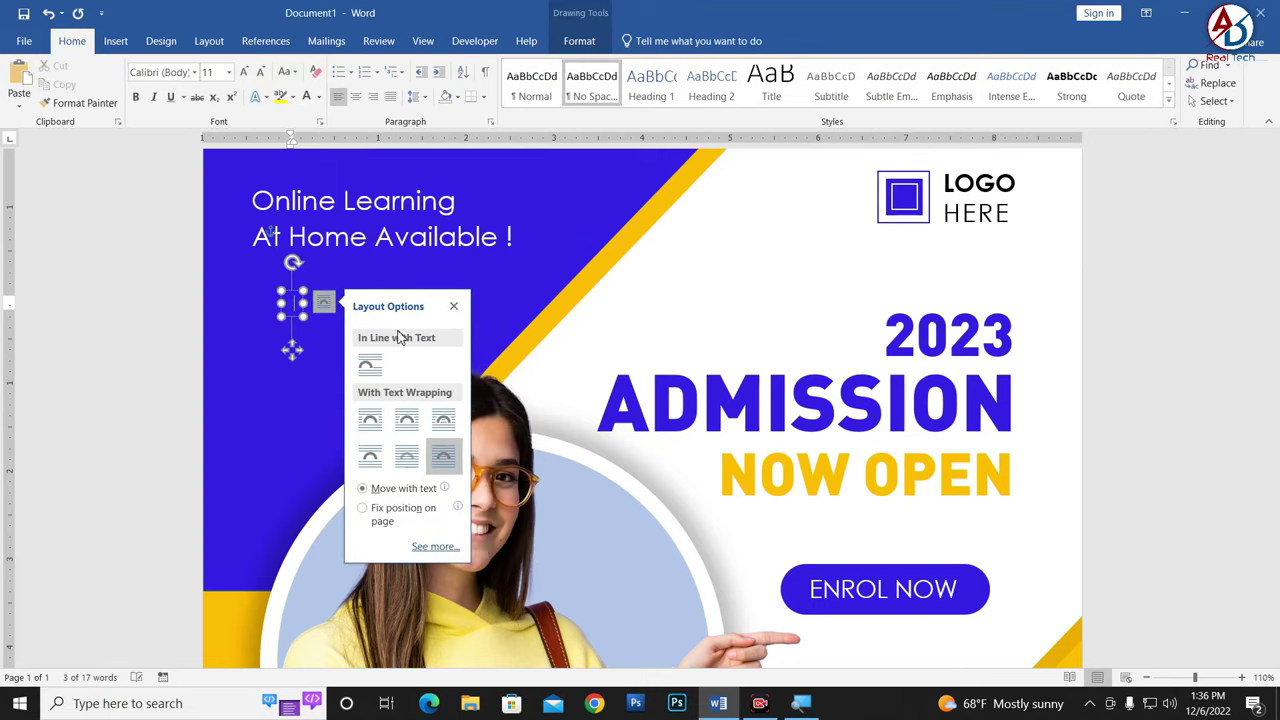
type("-----")
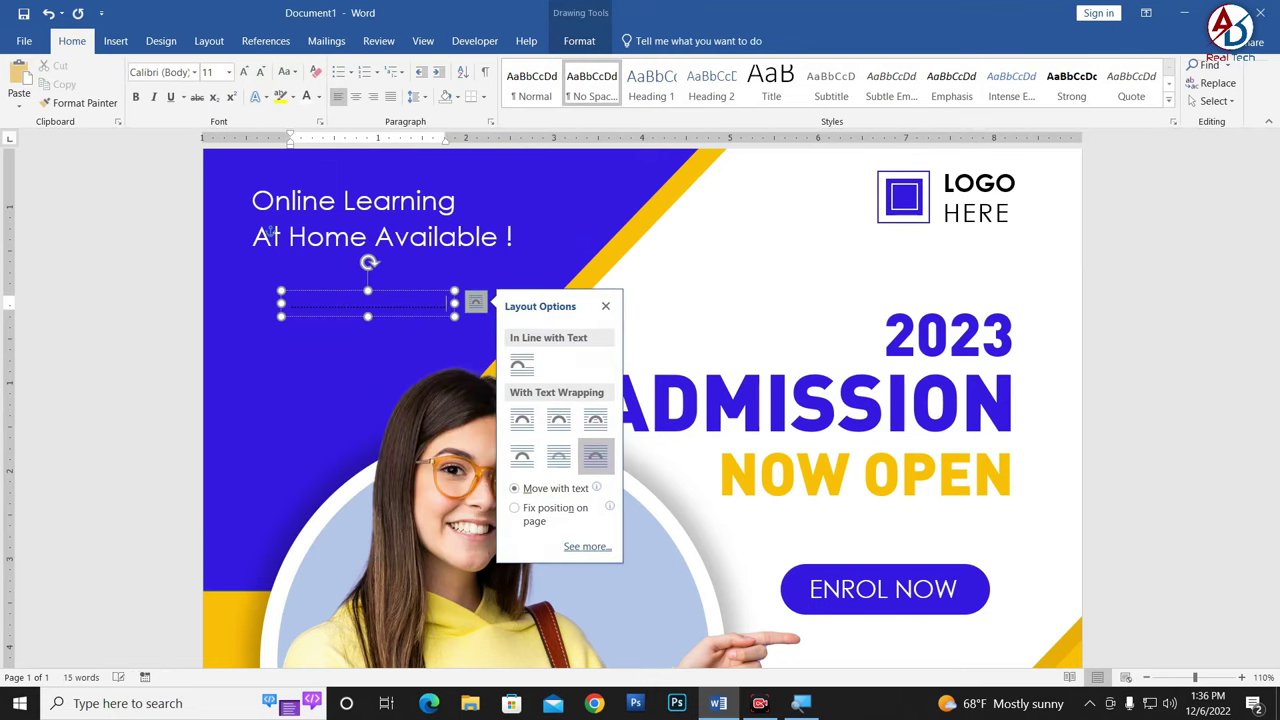
left_click(605, 306)
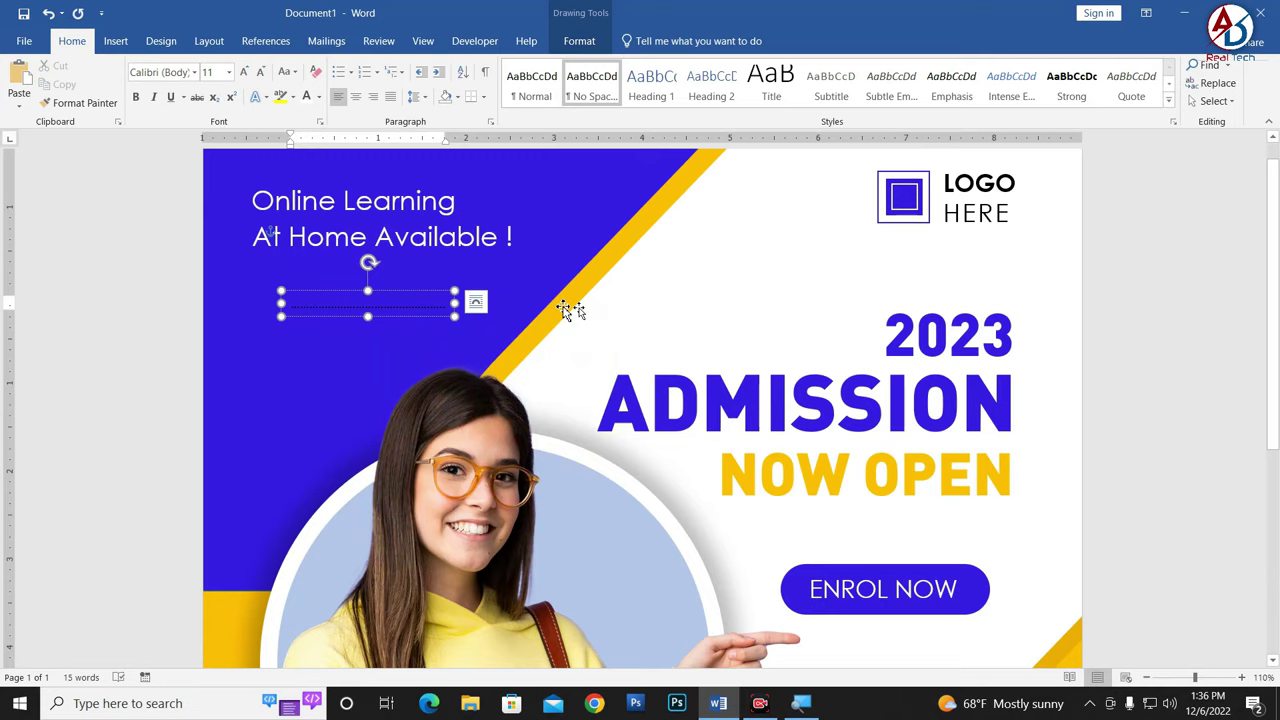
Step: Lighten the dash row, position it under the heading, and add a second copy beneath it
left_click(401, 289)
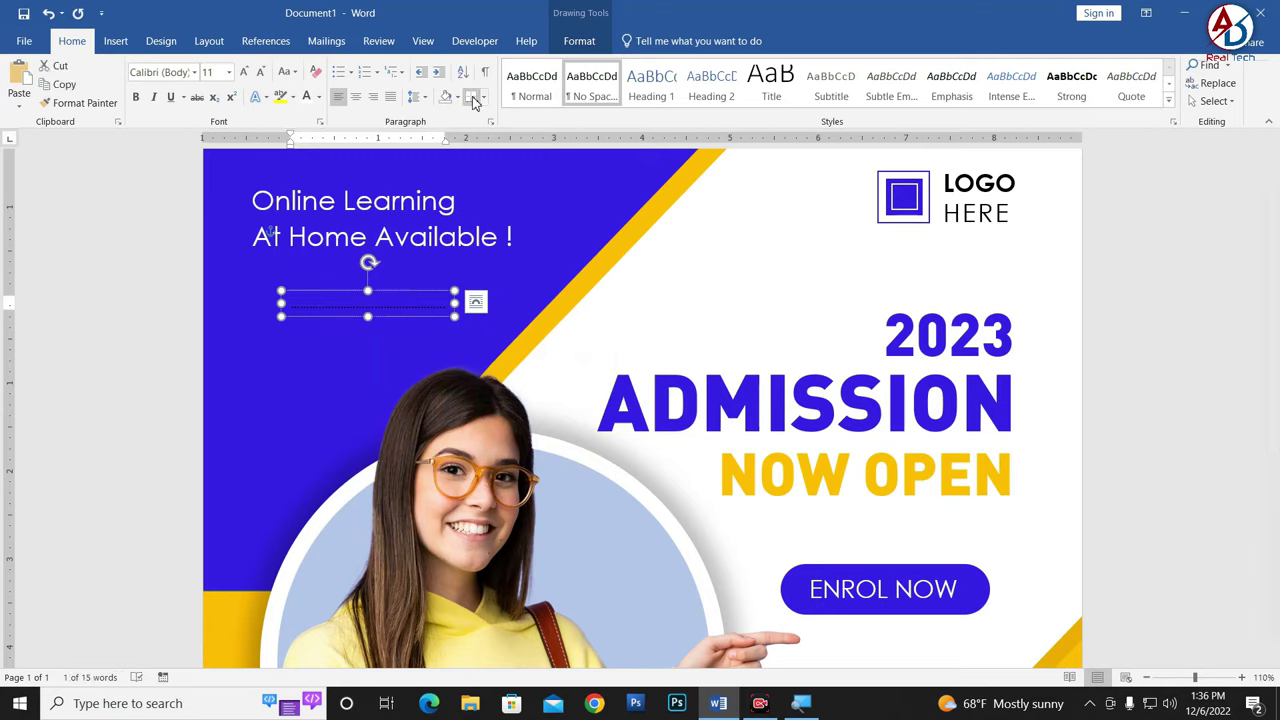
left_click(307, 100)
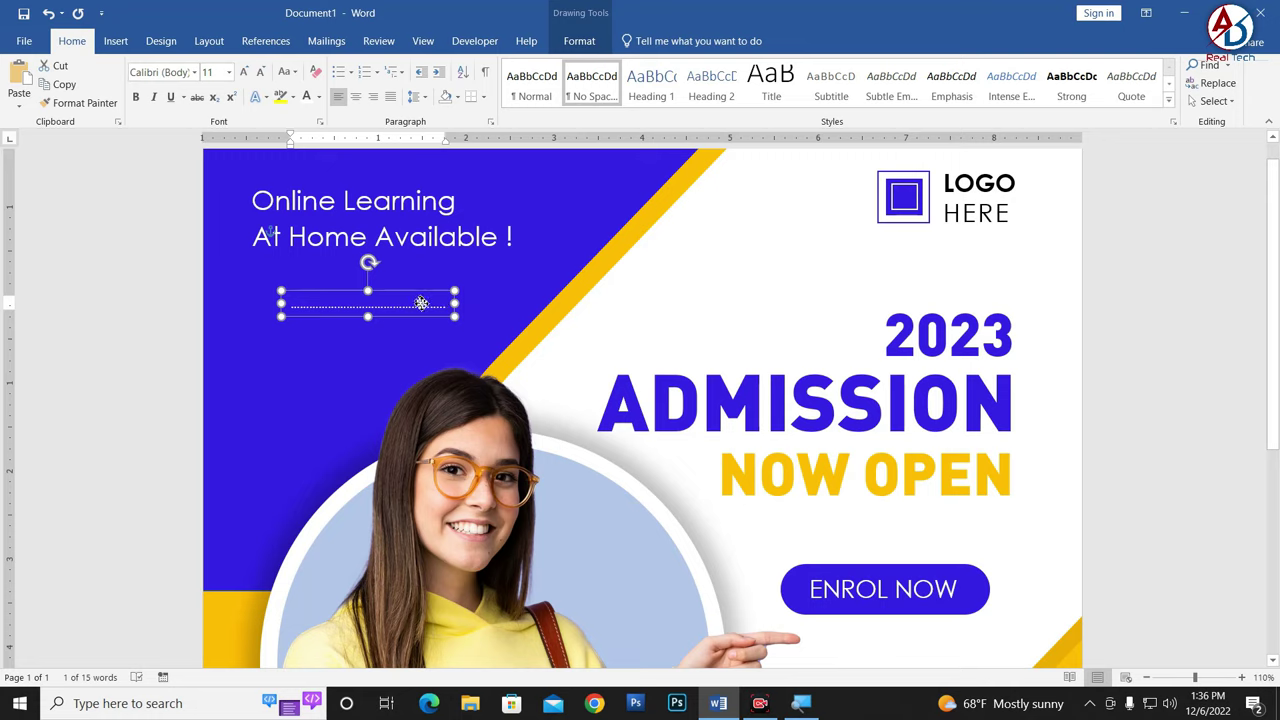
mouse_move(421, 303)
left_mouse_down()
mouse_move(413, 313)
mouse_move(426, 306)
left_mouse_up()
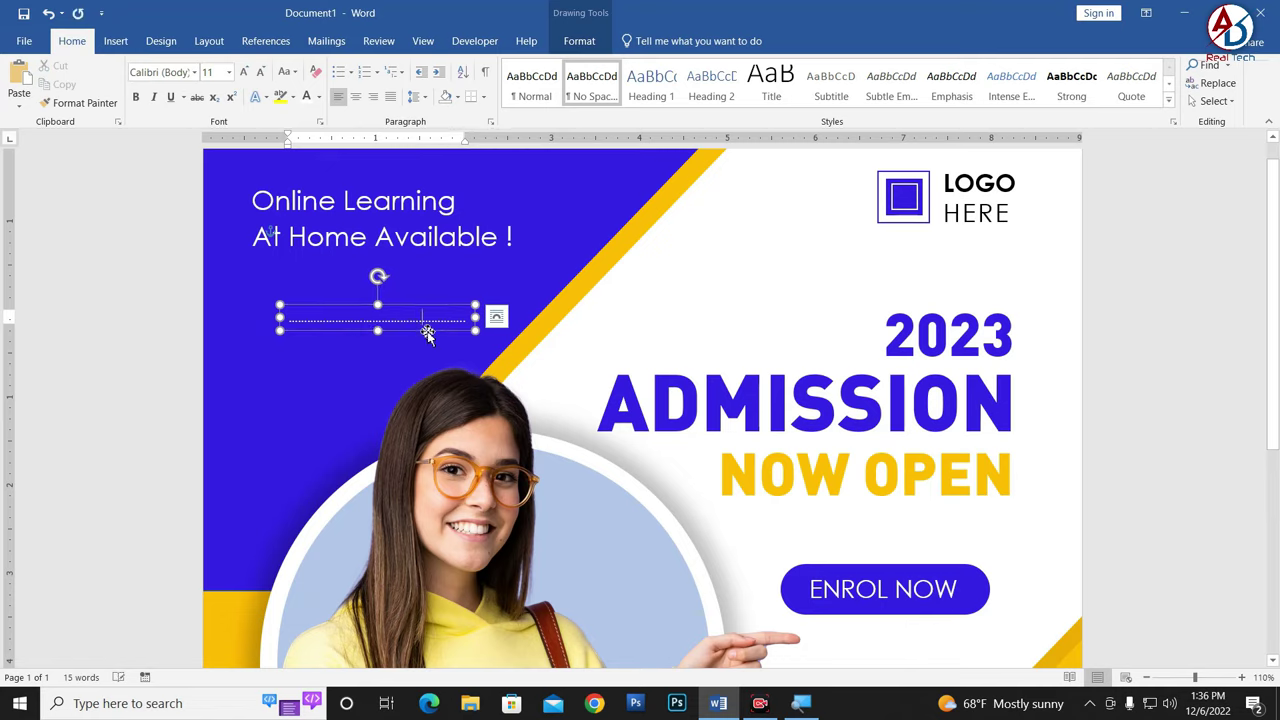
mouse_move(431, 338)
left_mouse_down()
mouse_move(353, 334)
mouse_move(356, 358)
left_mouse_up()
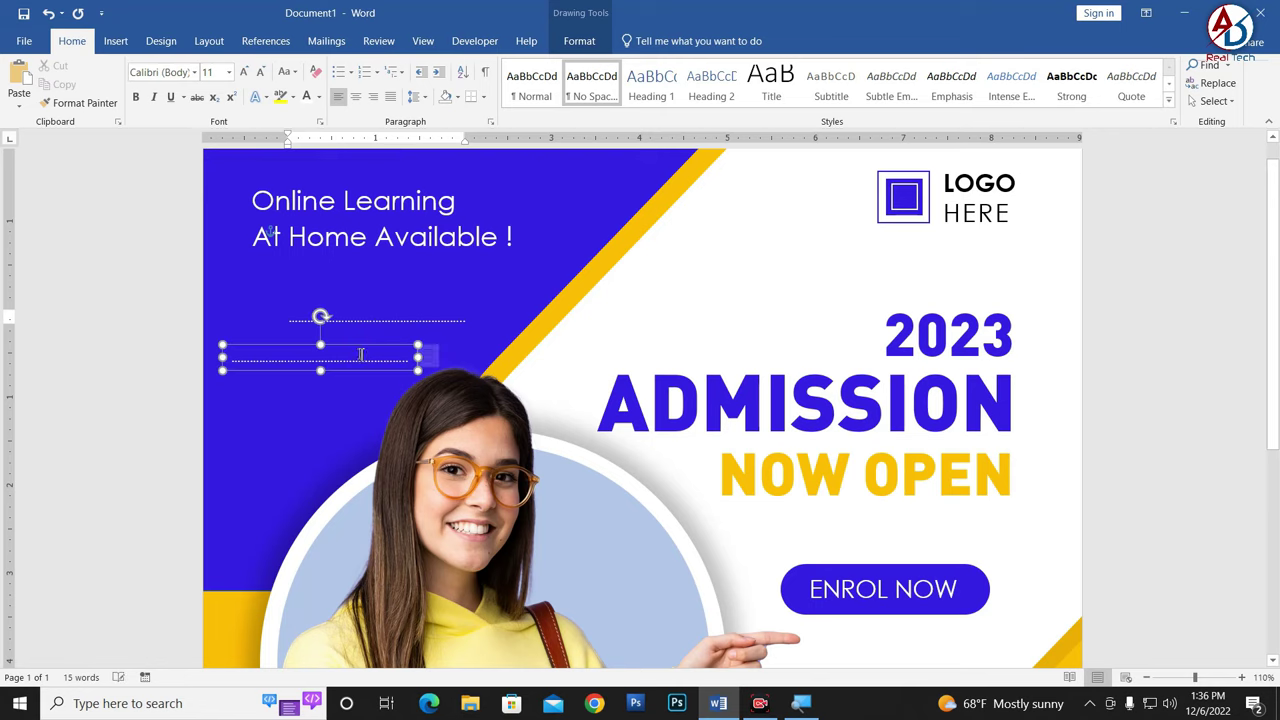
left_click(363, 320)
left_click_drag(363, 308, 363, 333)
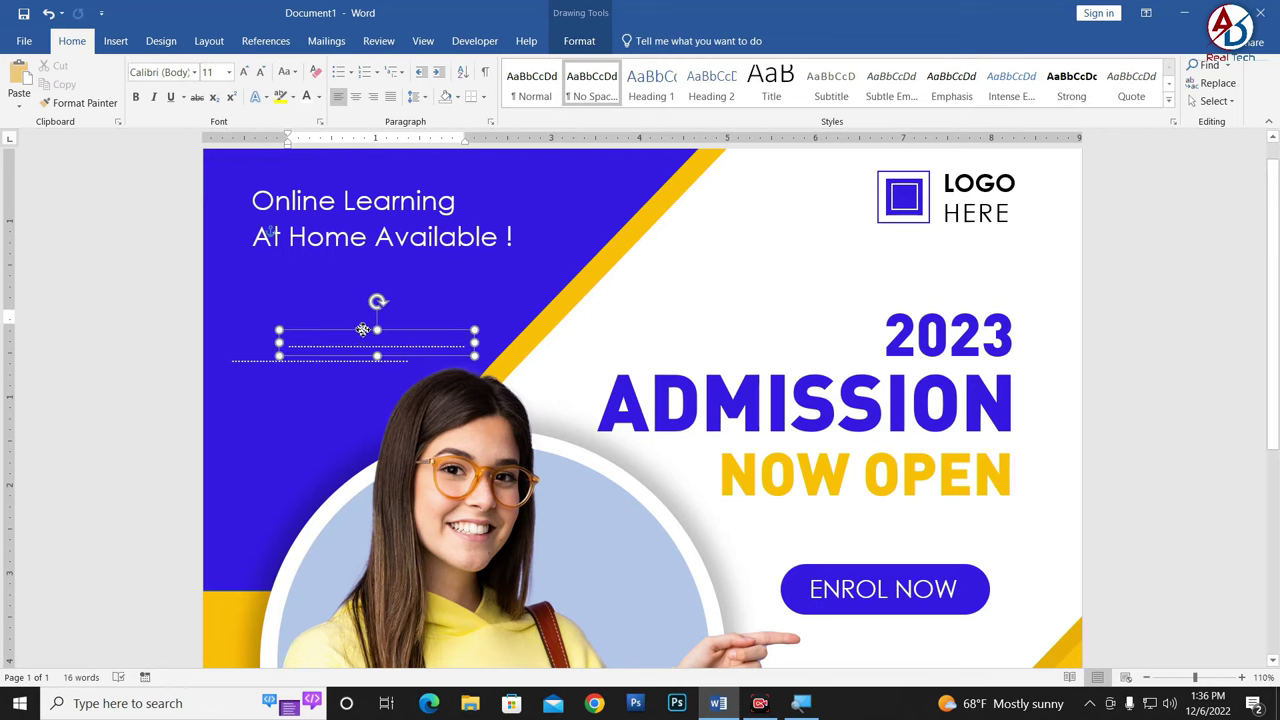
left_click(1146, 472)
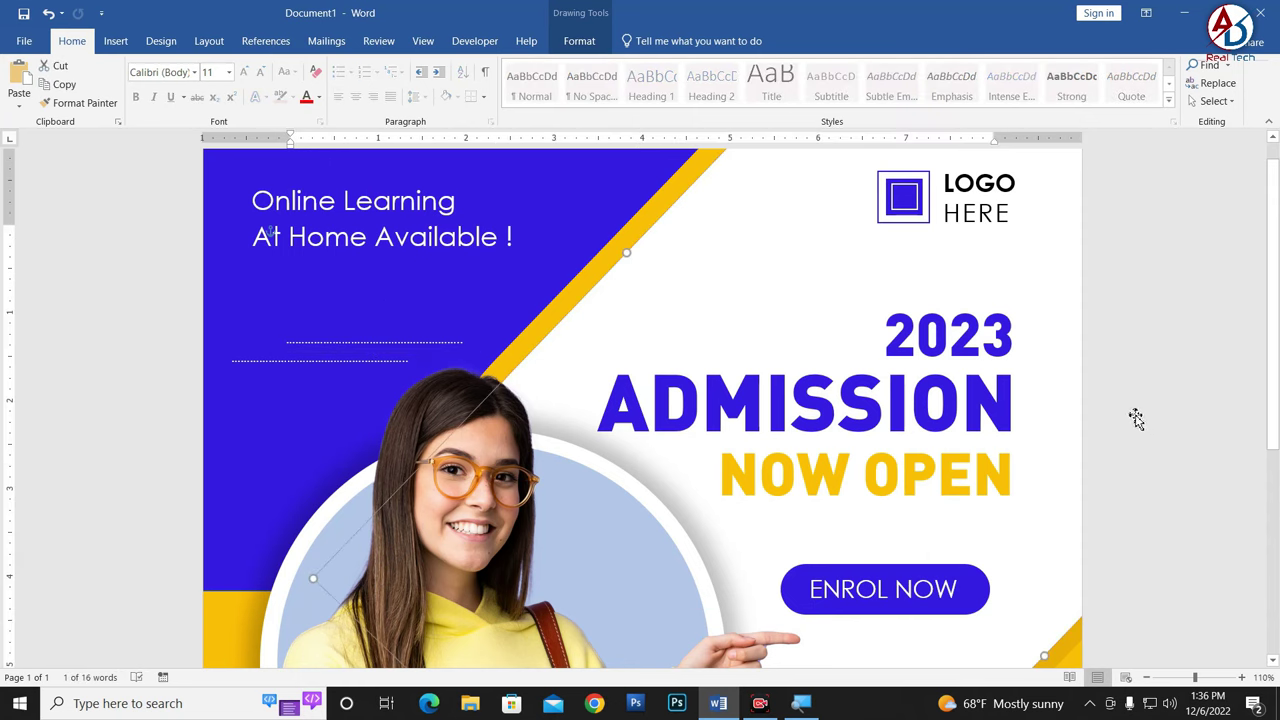
Step: Review the poster layout, briefly selecting the diagonal stripe shape
scroll(1110, 480, "down", 6)
scroll(1100, 474, "up", 2)
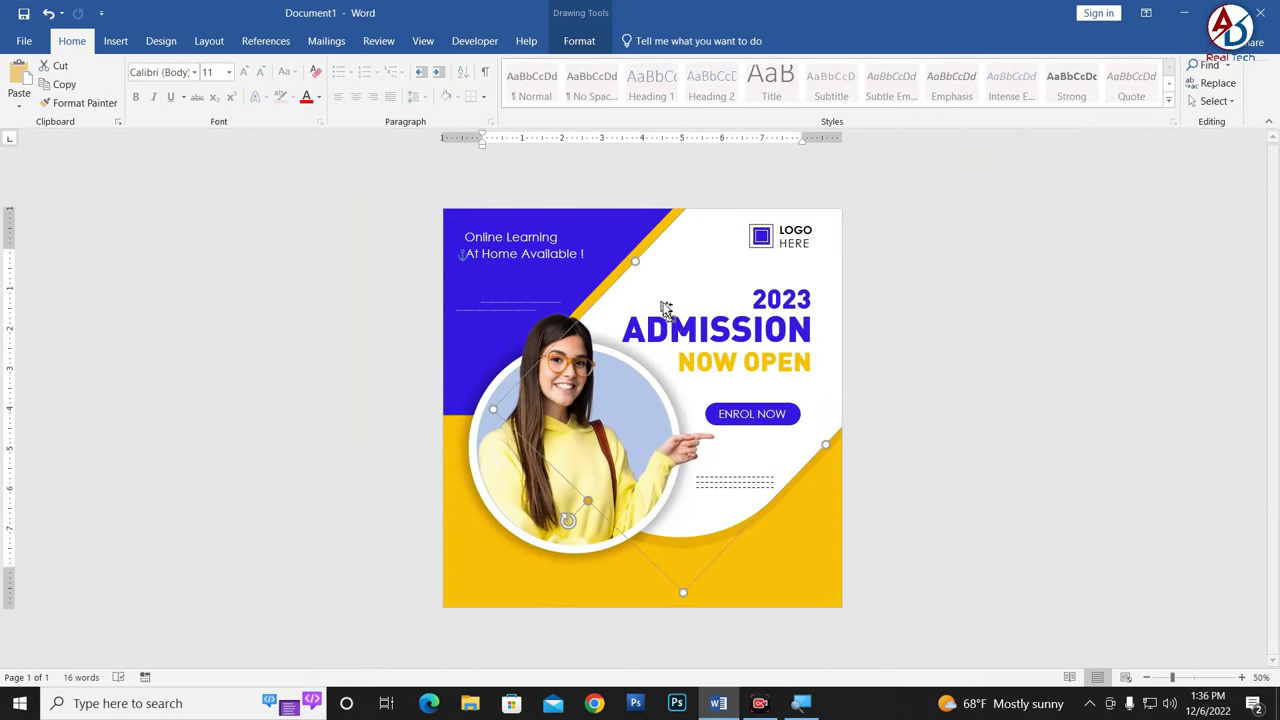
scroll(843, 409, "down", 2)
scroll(623, 289, "up", 2)
left_click(928, 415)
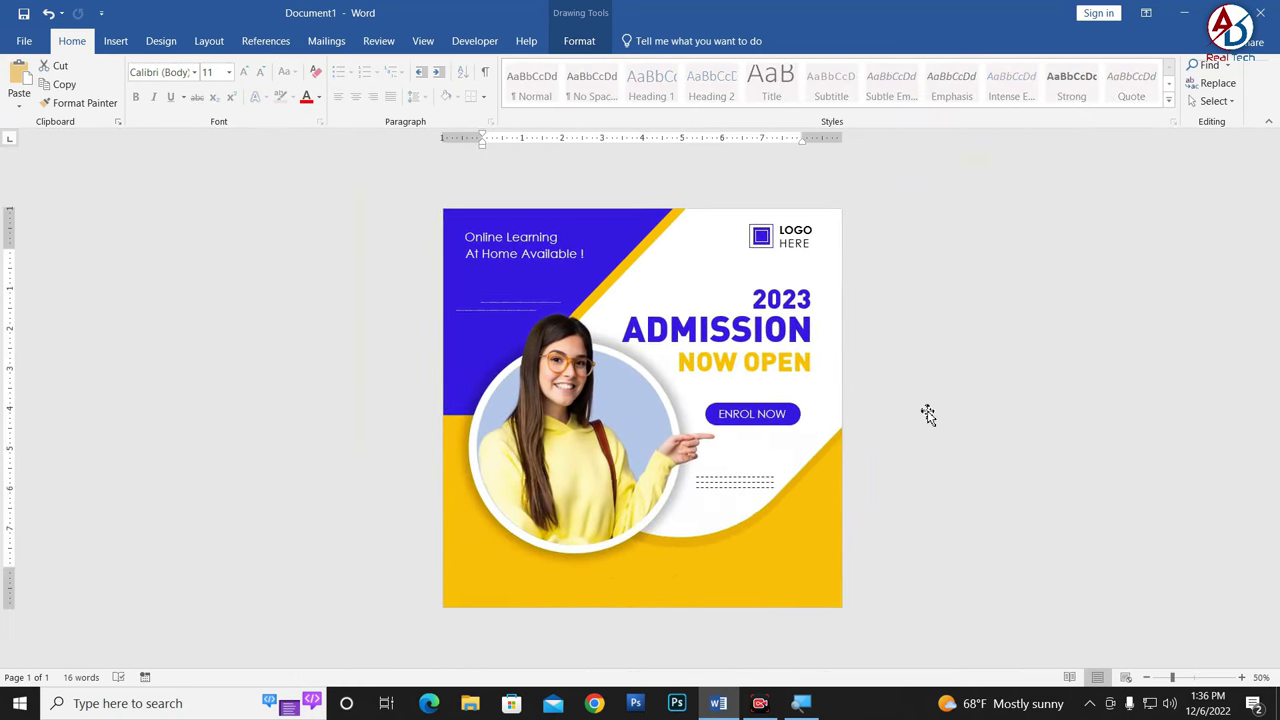
scroll(865, 442, "down", 1)
scroll(866, 449, "up", 1)
scroll(872, 536, "up", 1)
left_click(467, 513)
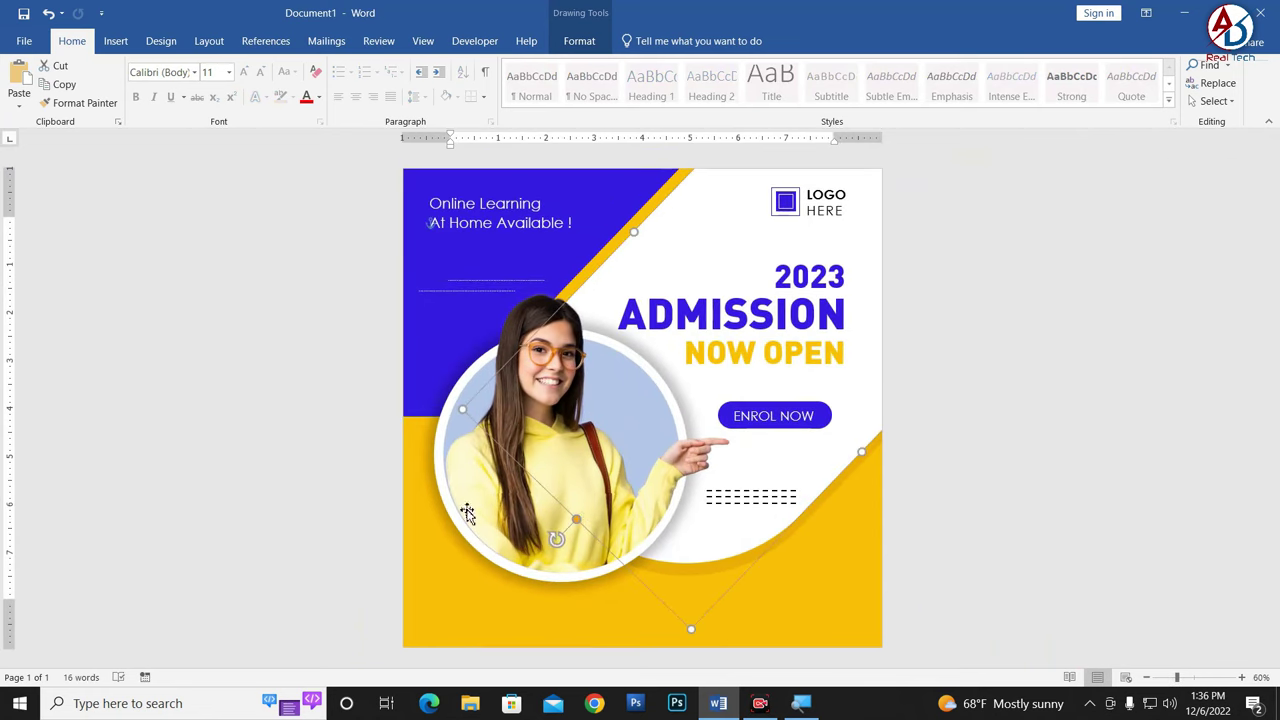
left_click(1089, 540)
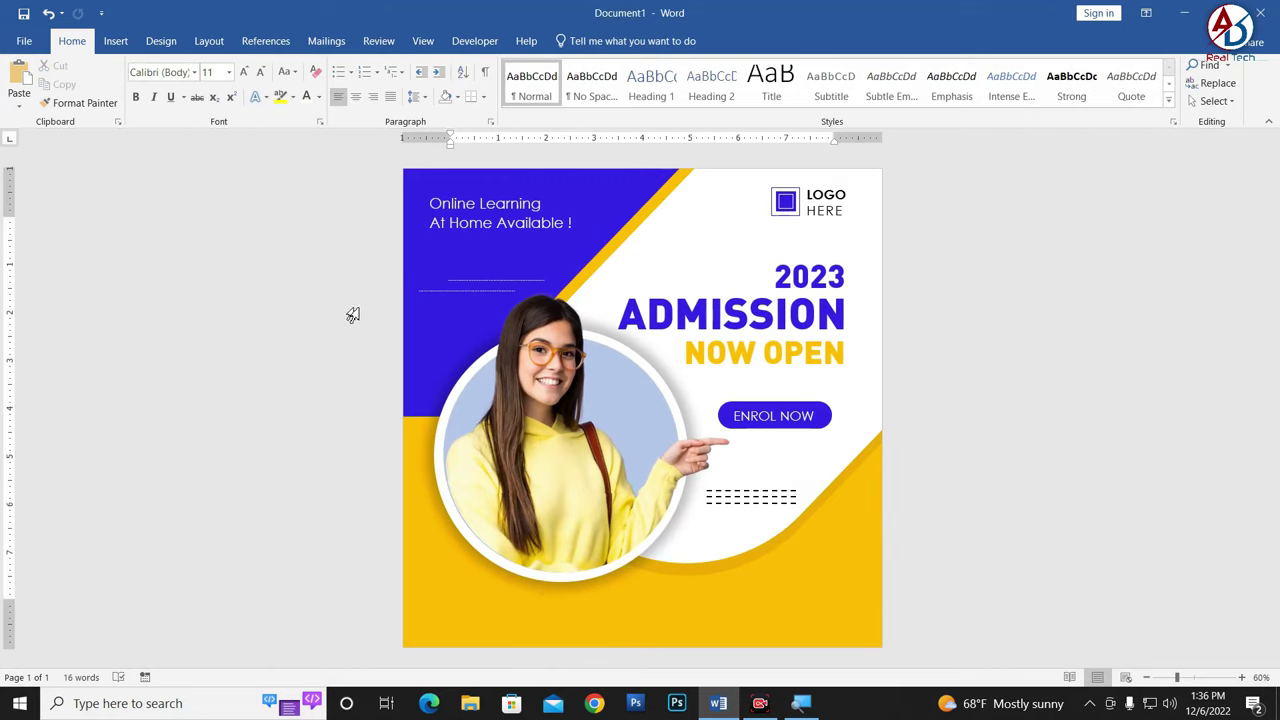
Step: Insert a phone icon, set it In Front of Text, and place it in the yellow bottom-left
left_click(116, 41)
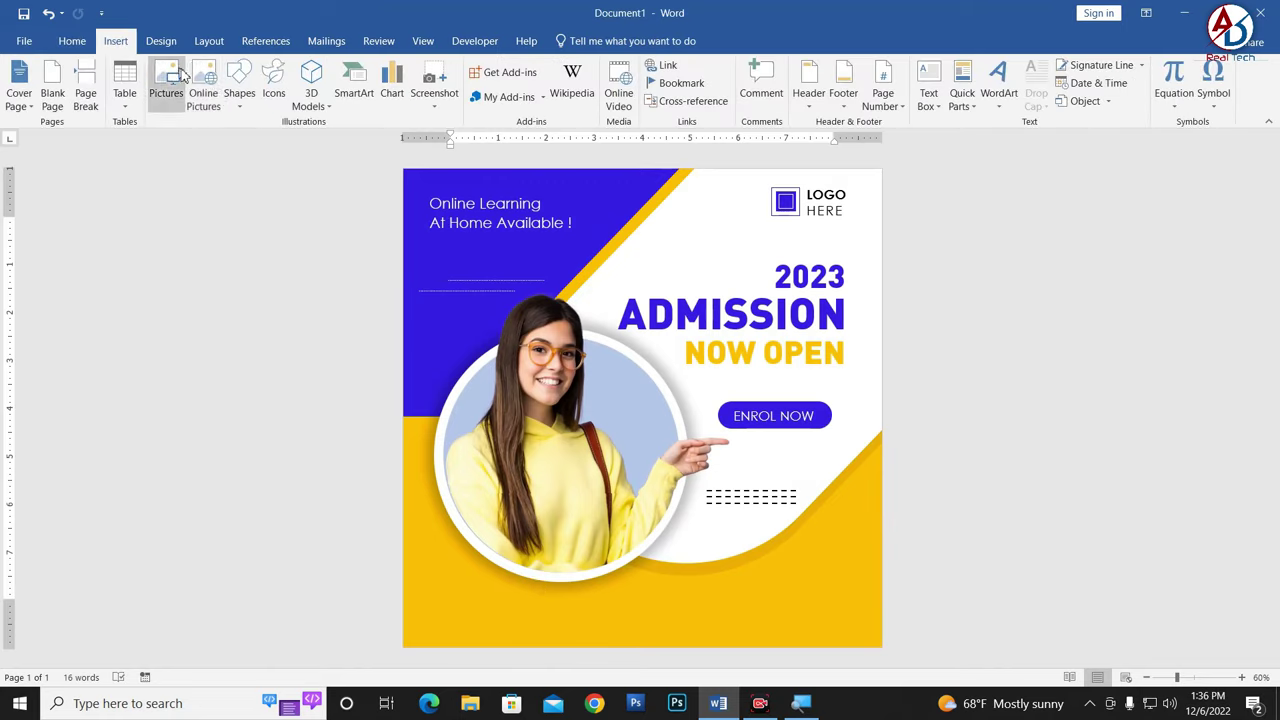
left_click(273, 93)
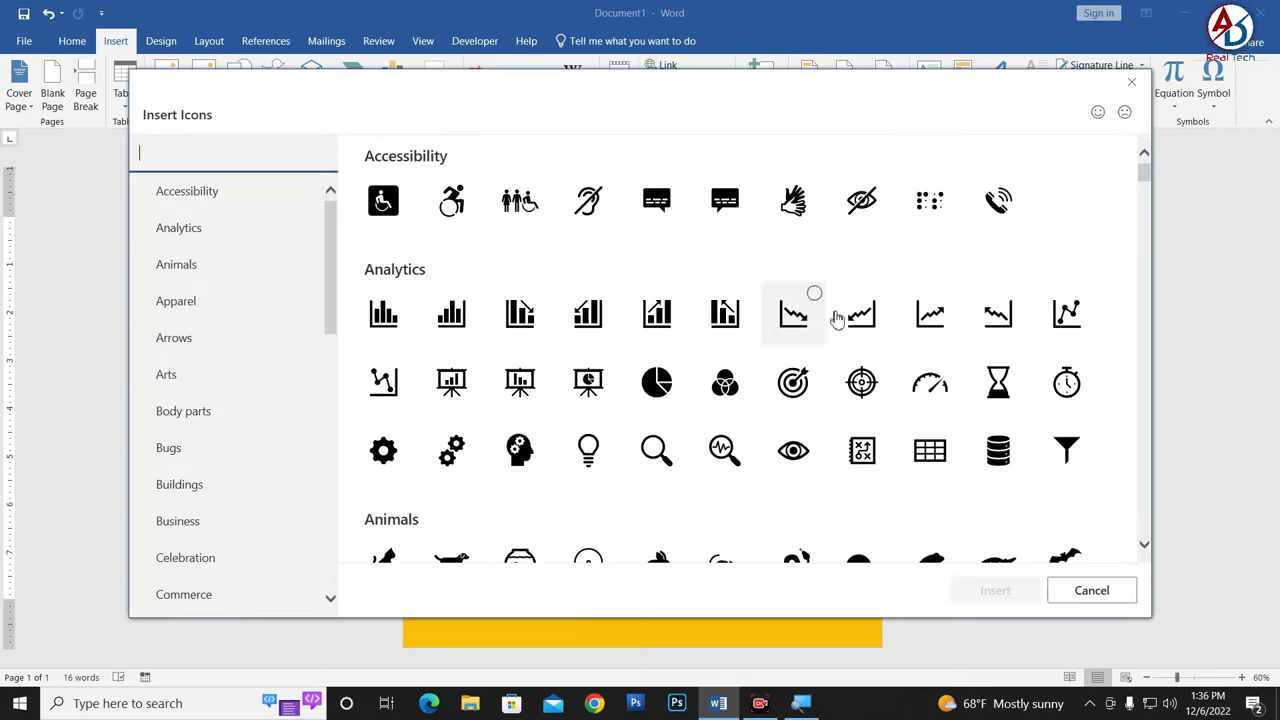
left_click(1000, 205)
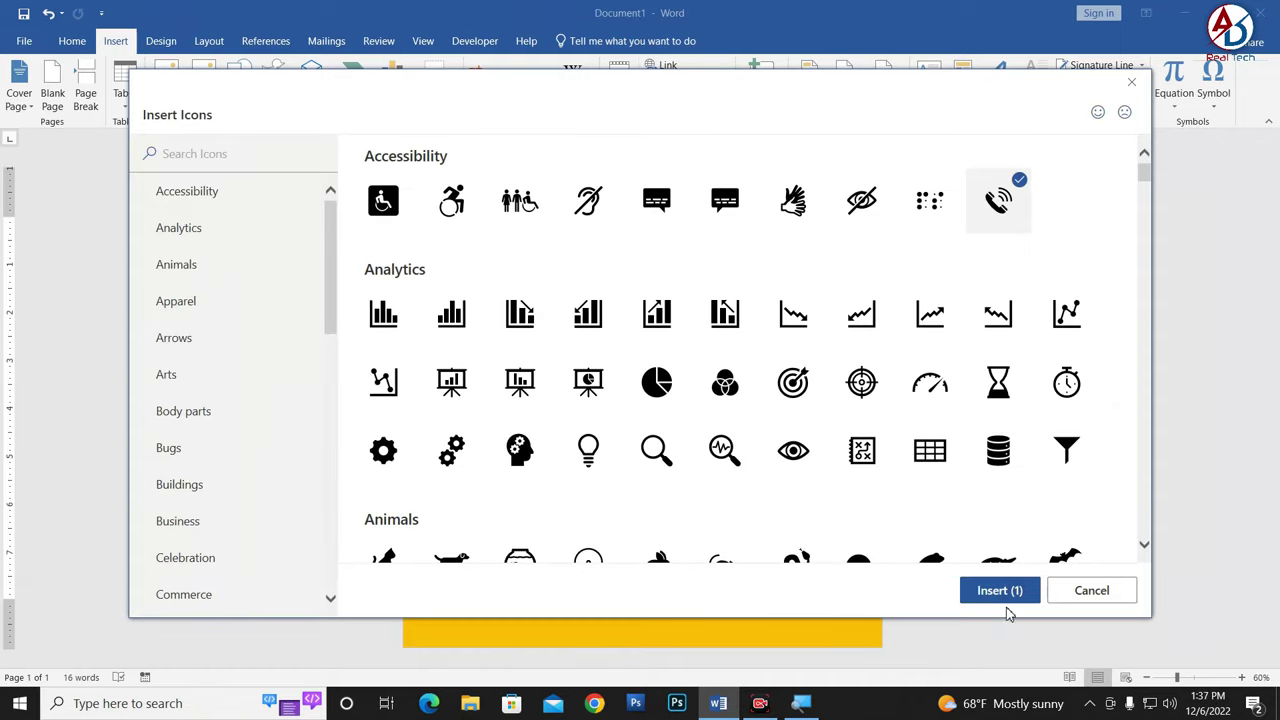
left_click(1003, 592)
left_click(651, 96)
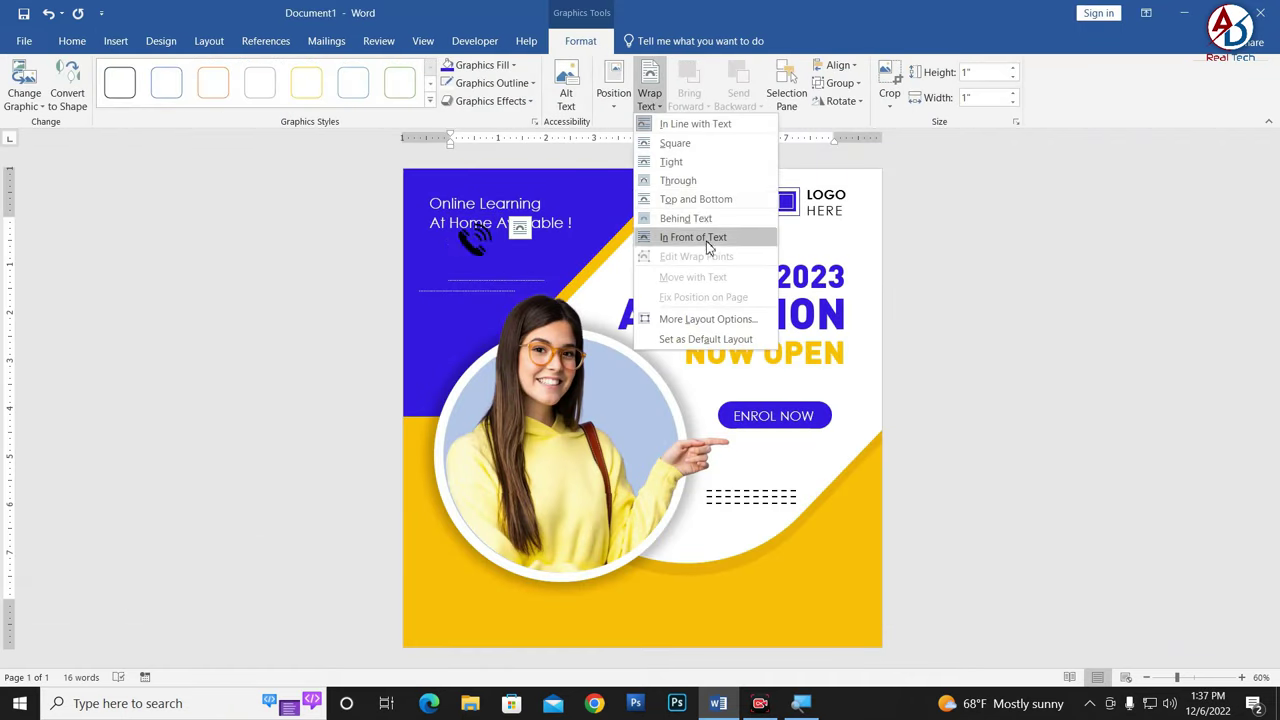
left_click(700, 236)
left_click_drag(479, 257, 446, 618)
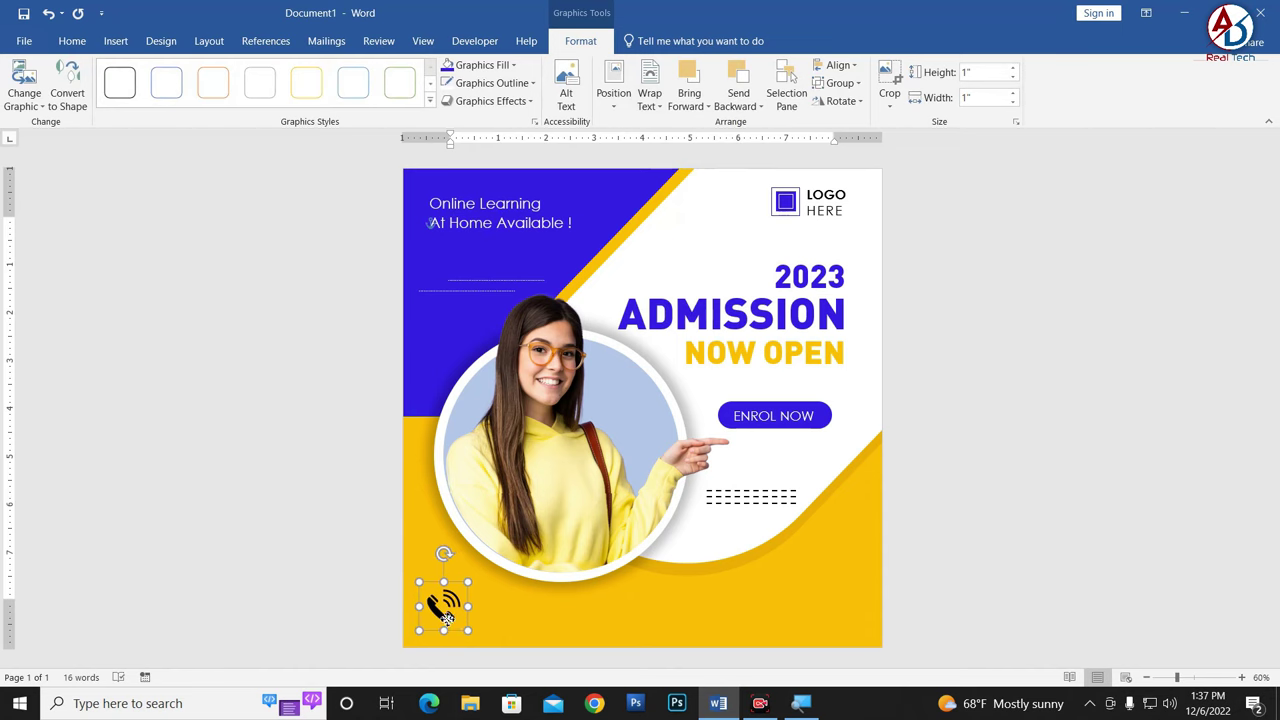
left_click(987, 476)
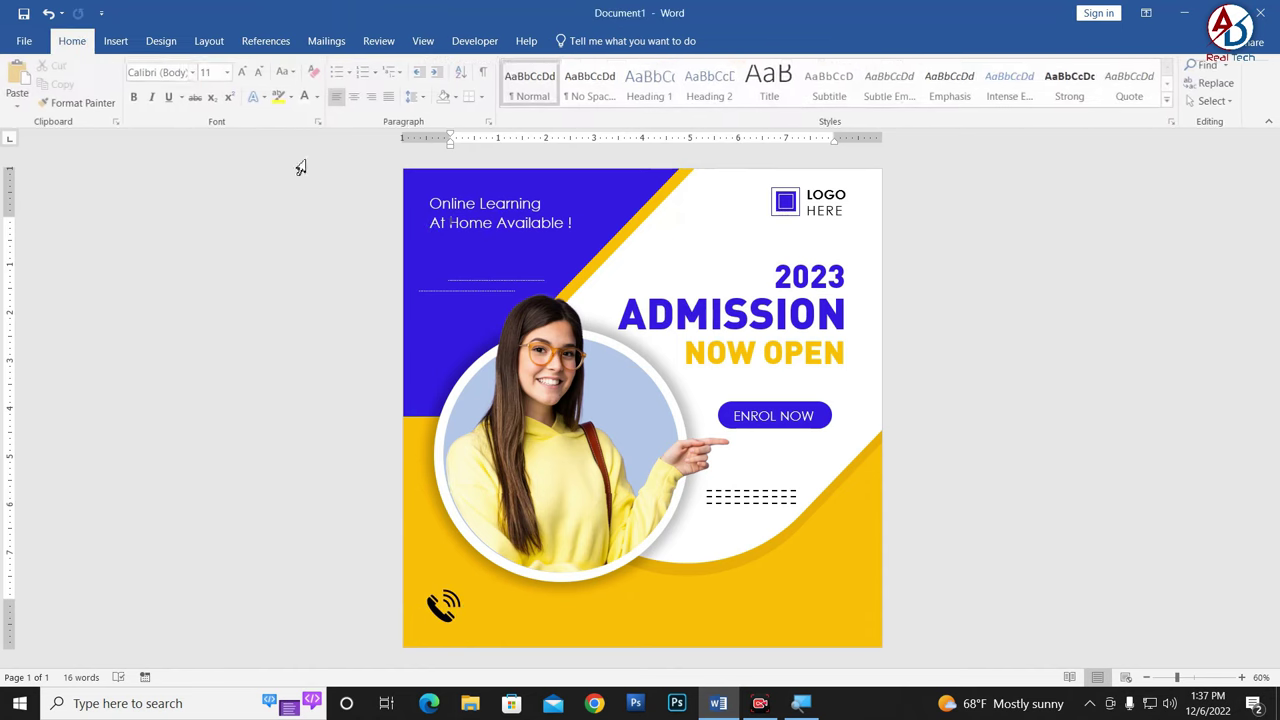
Step: Insert the laptop-globe 'website' icon in front of text at the bottom-right corner
left_click(116, 41)
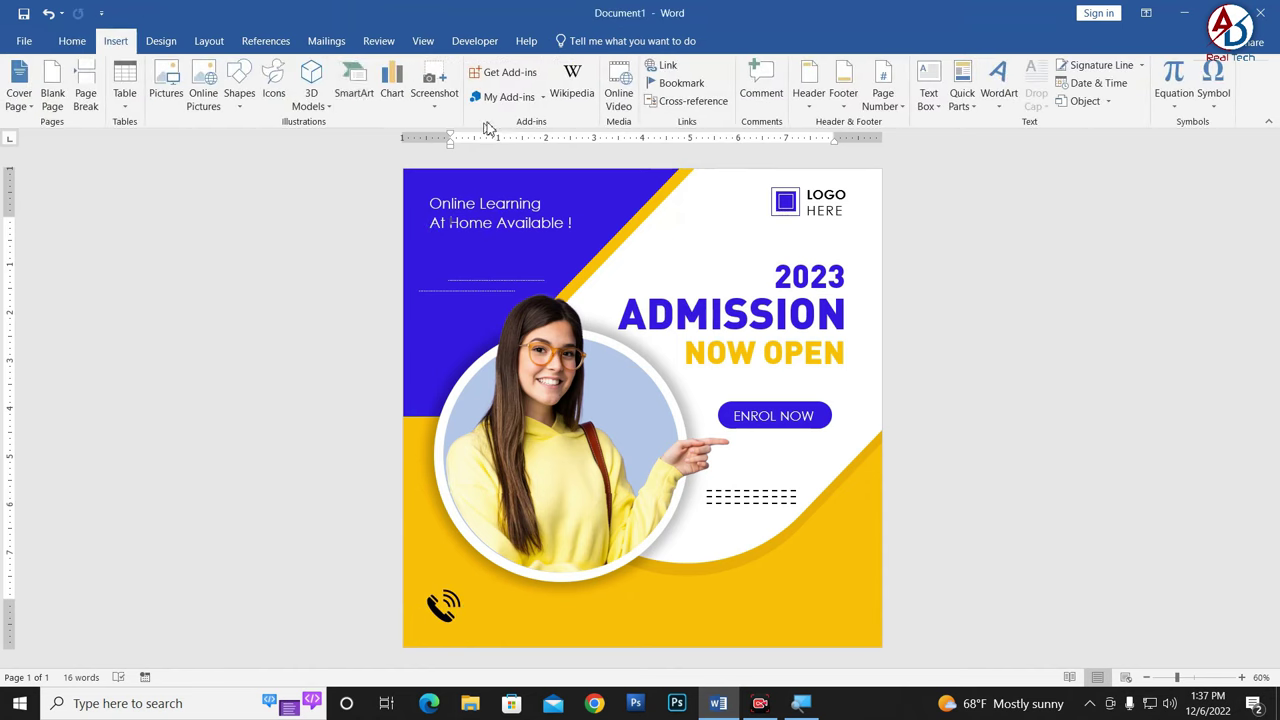
left_click(273, 95)
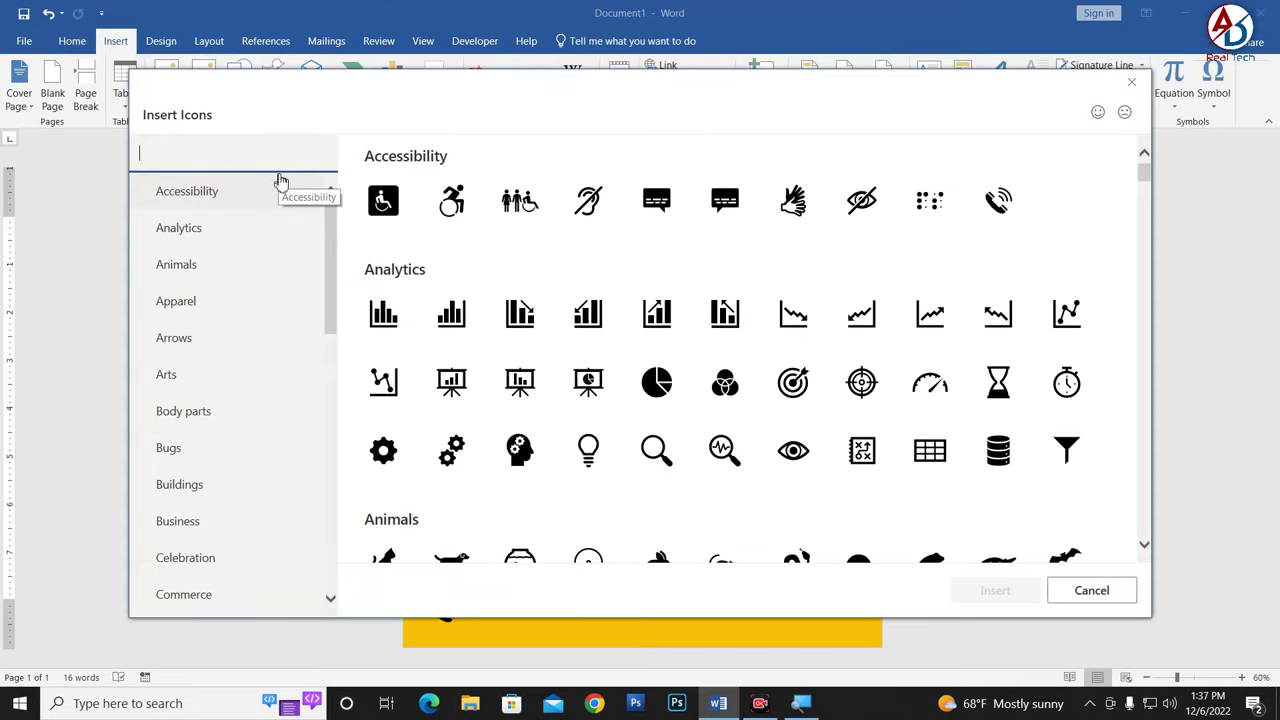
type("website")
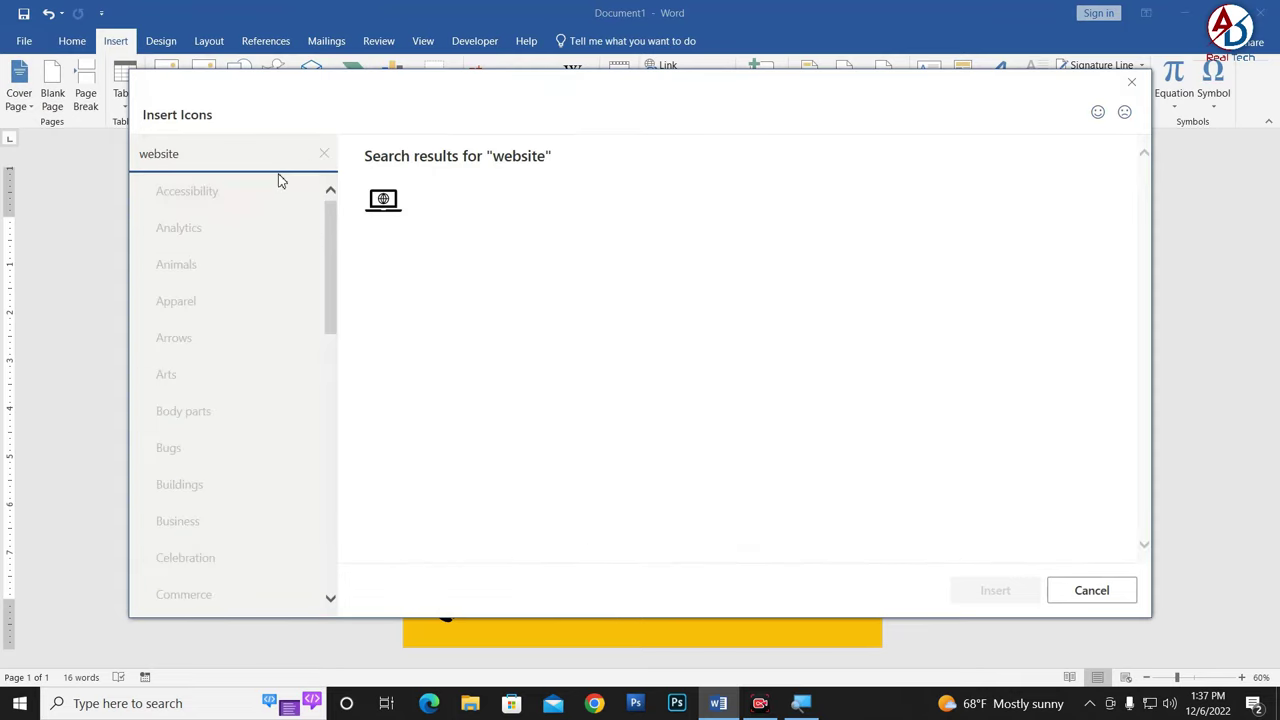
left_click(358, 217)
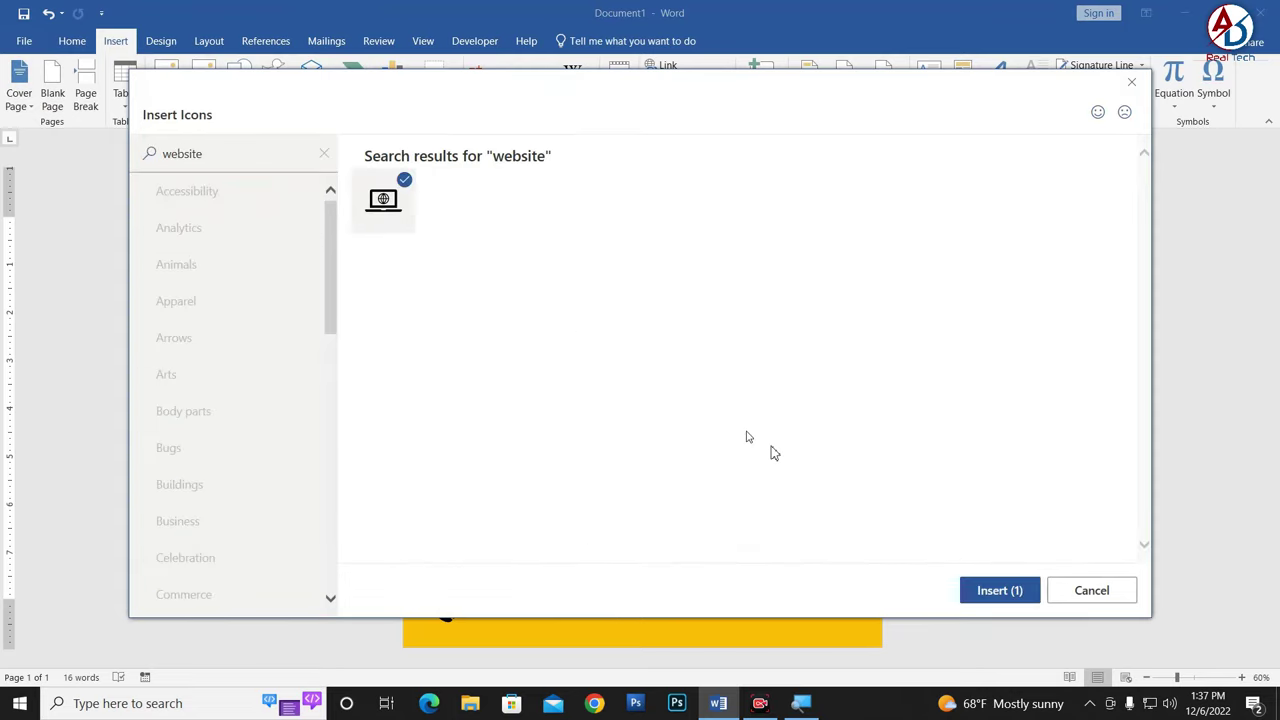
left_click(1010, 596)
left_click(649, 100)
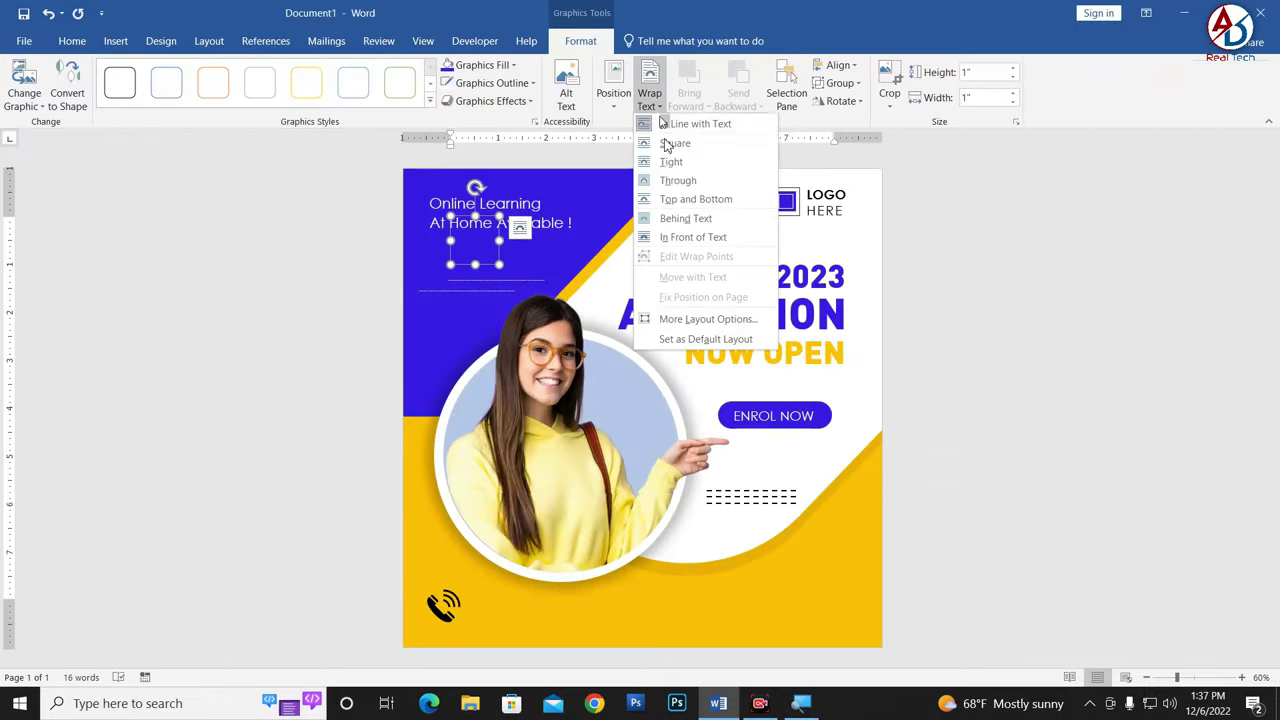
left_click(692, 237)
mouse_move(490, 251)
left_mouse_down()
mouse_move(873, 630)
mouse_move(859, 630)
left_mouse_up()
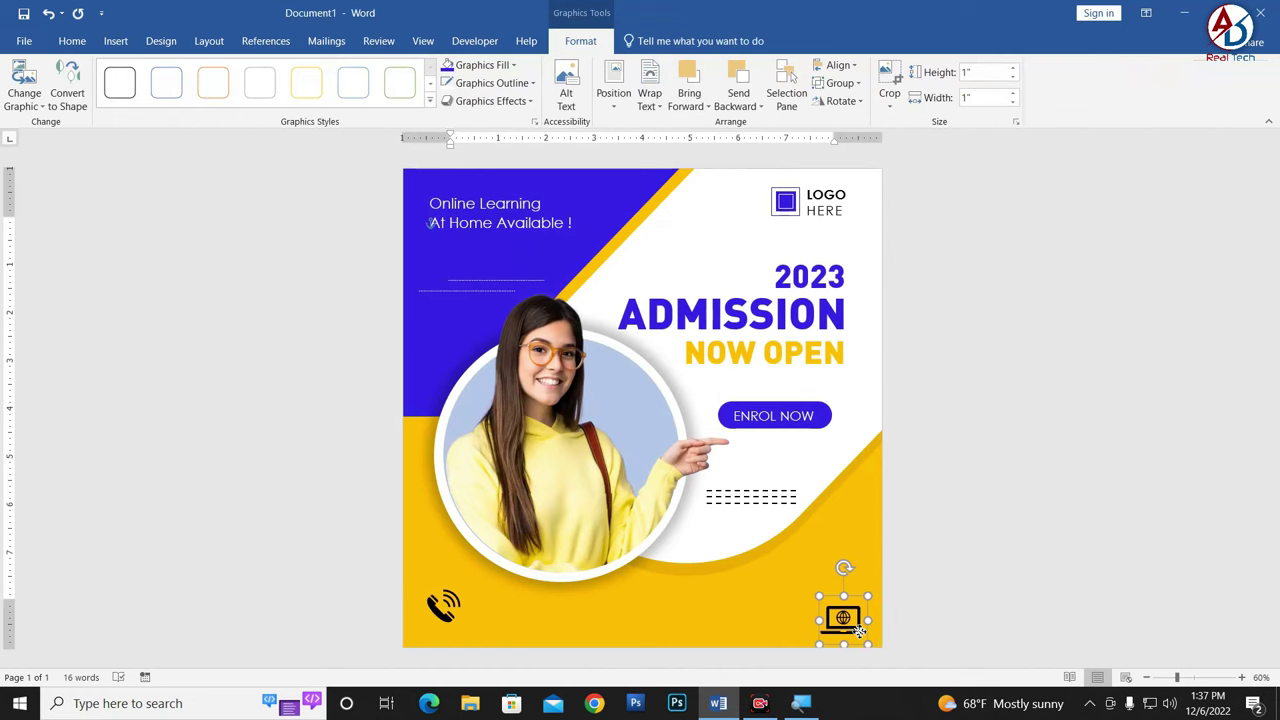
Step: Crop the laptop icon down to just the globe
scroll(887, 589, "up", 5)
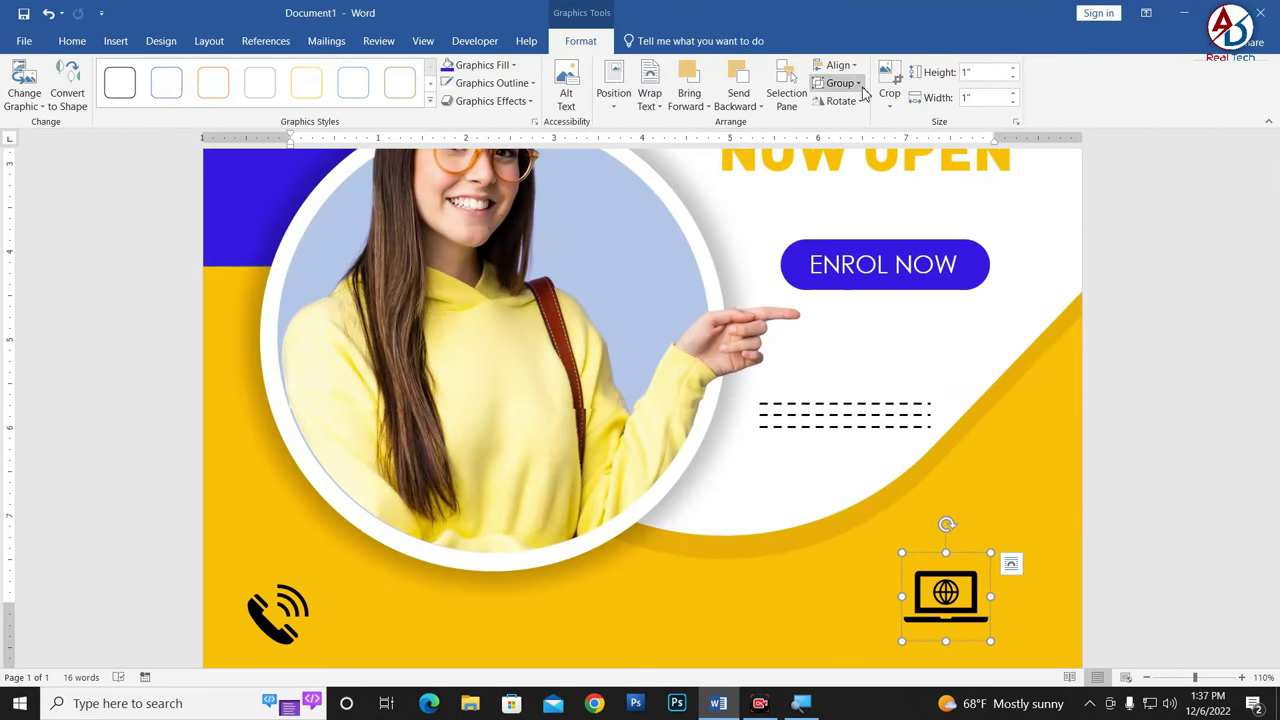
left_click(889, 85)
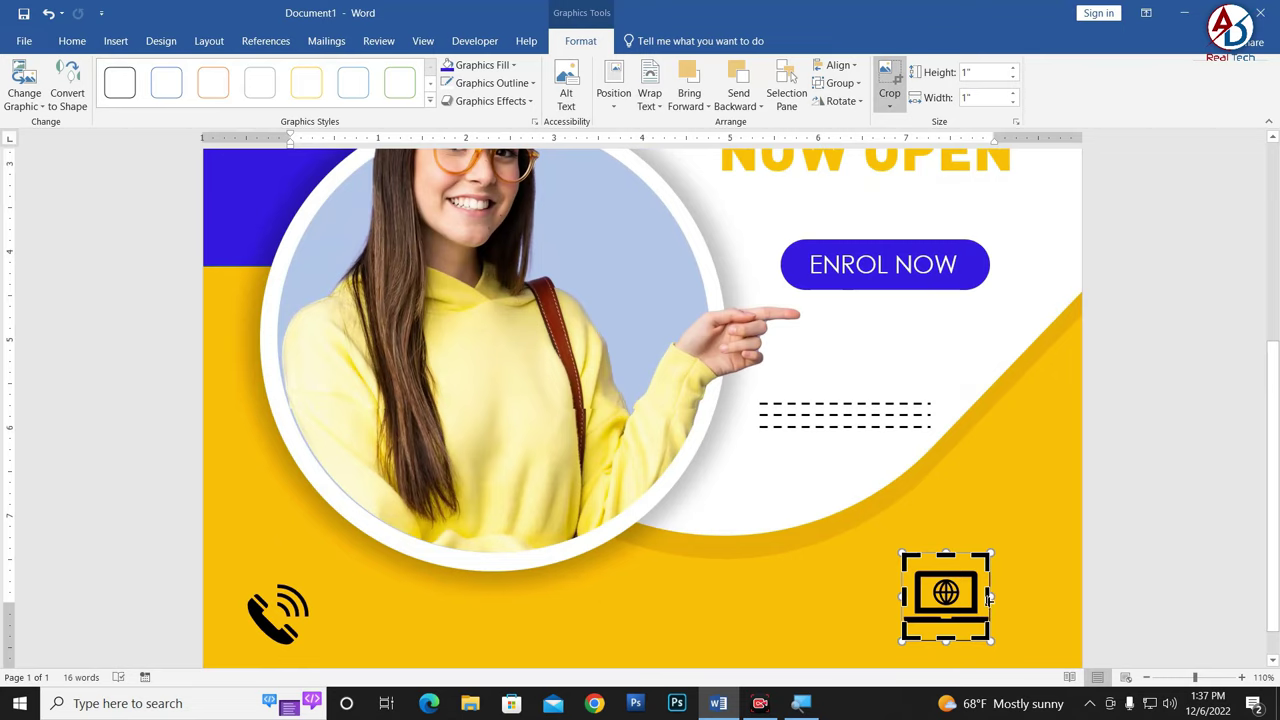
left_click_drag(988, 597, 966, 597)
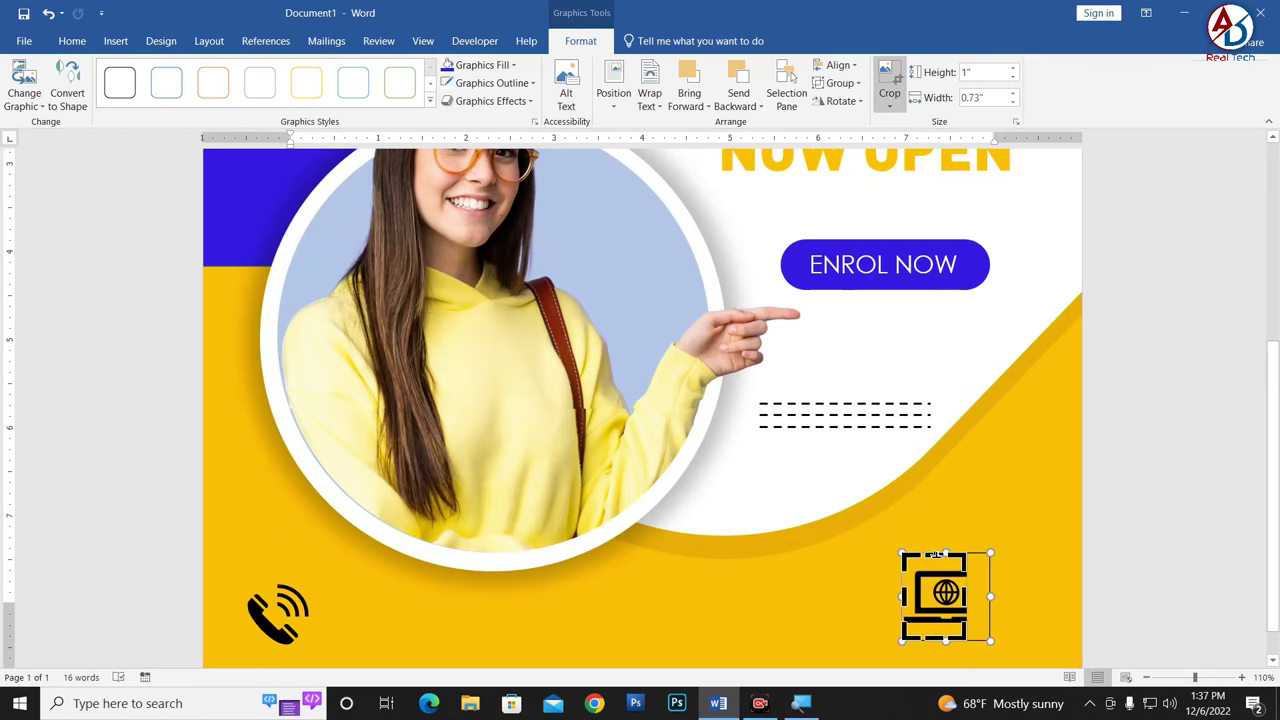
left_click_drag(933, 553, 938, 578)
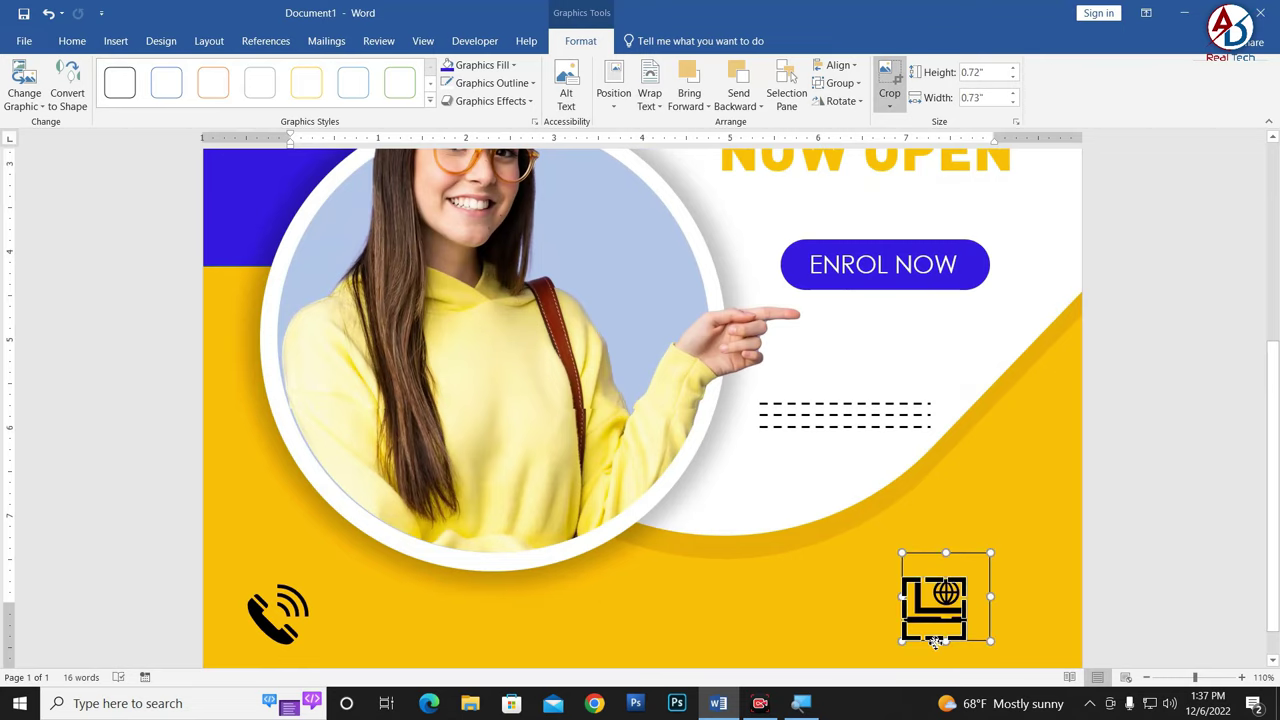
left_click_drag(934, 641, 941, 606)
left_click(1060, 580)
Step: Enlarge the globe icon and nudge the phone icon into the bottom-left corner
scroll(1066, 572, "up", 1)
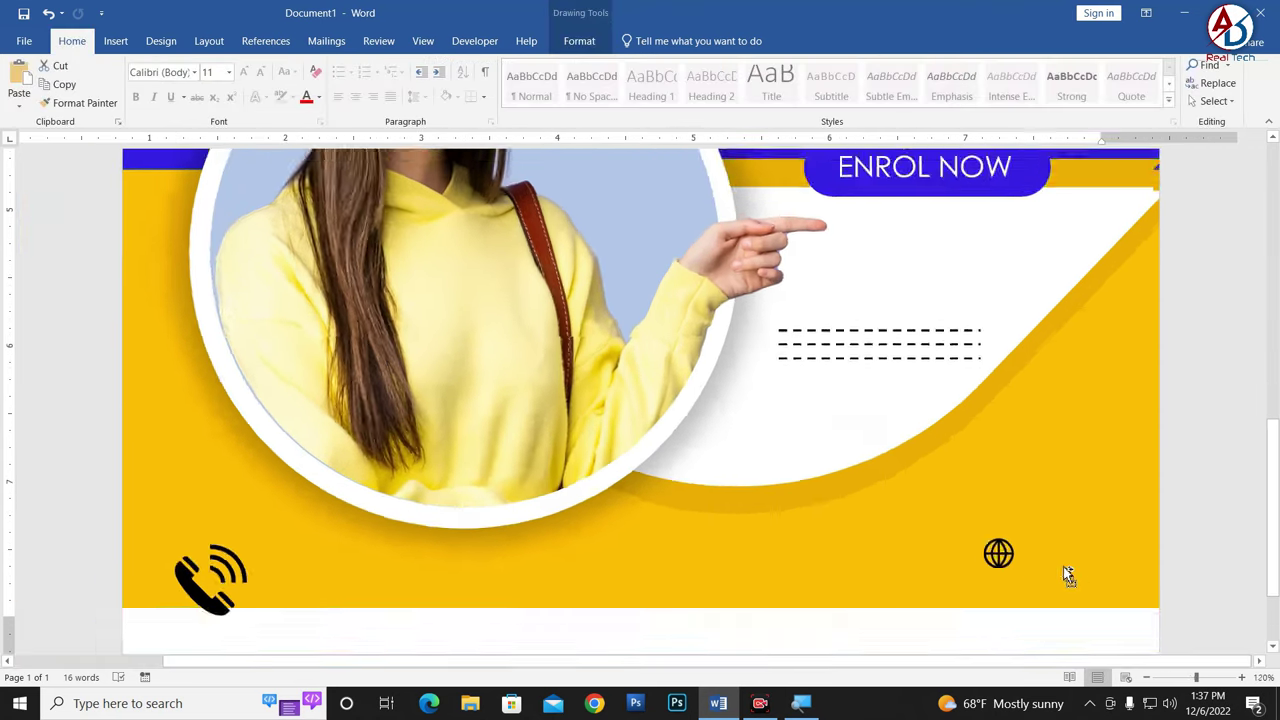
scroll(1068, 575, "down", 2)
scroll(946, 551, "down", 1)
scroll(929, 563, "down", 3)
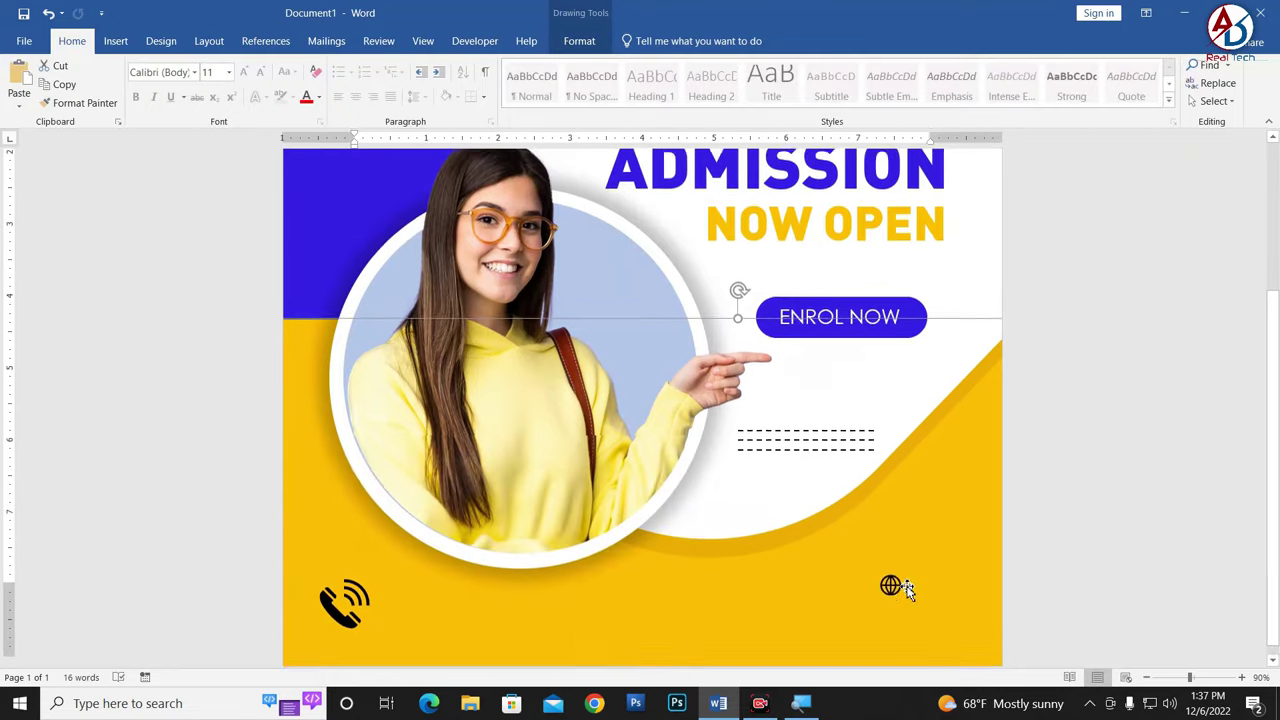
left_click(909, 592)
left_click_drag(909, 591, 975, 625)
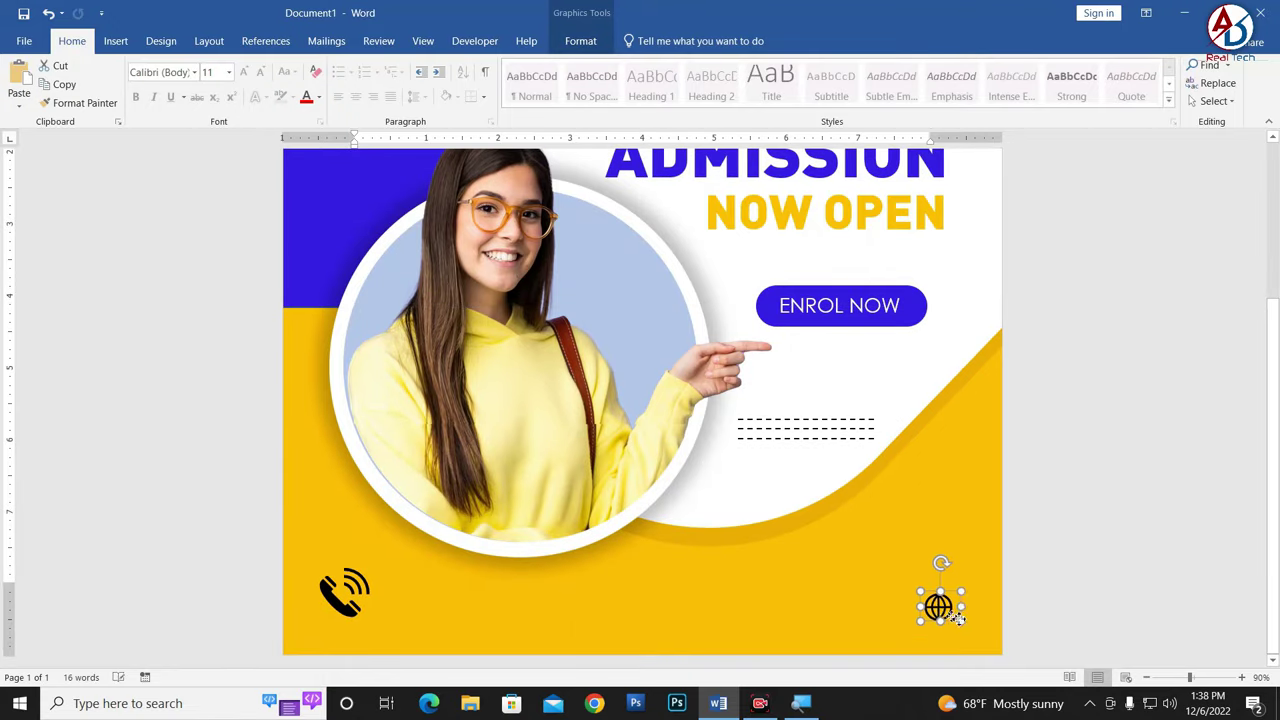
key("Tab")
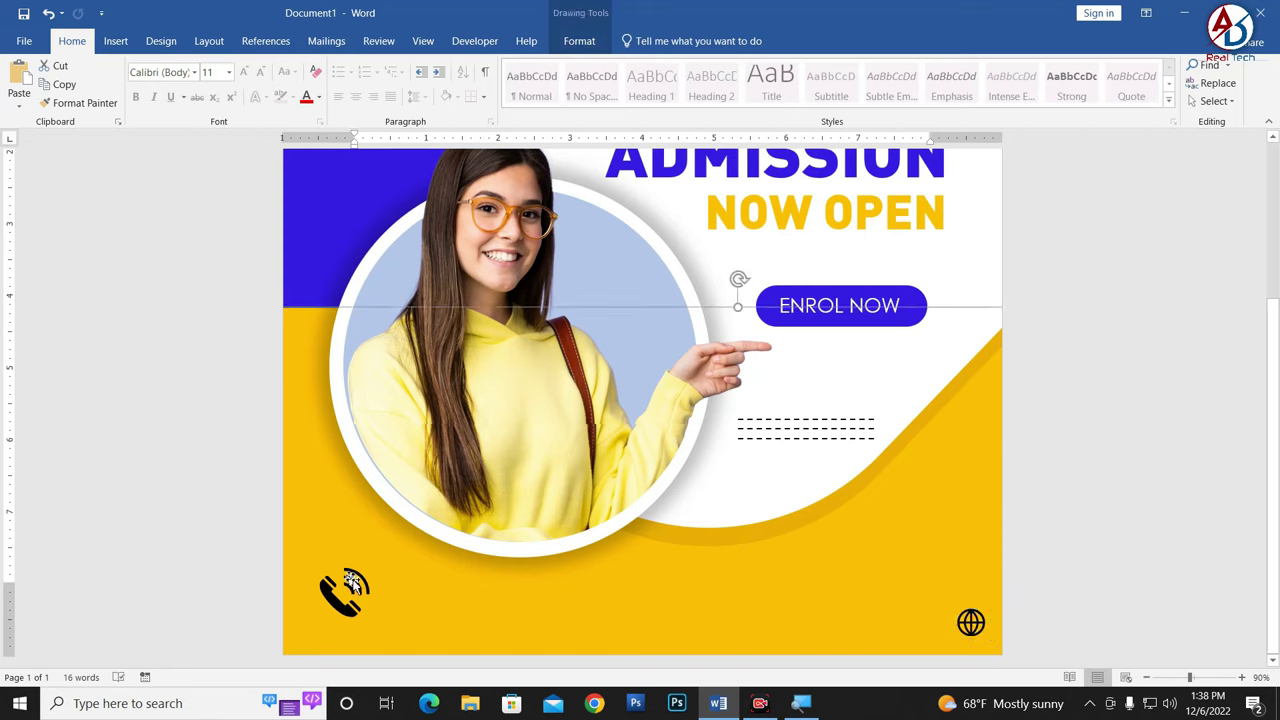
left_click(343, 625)
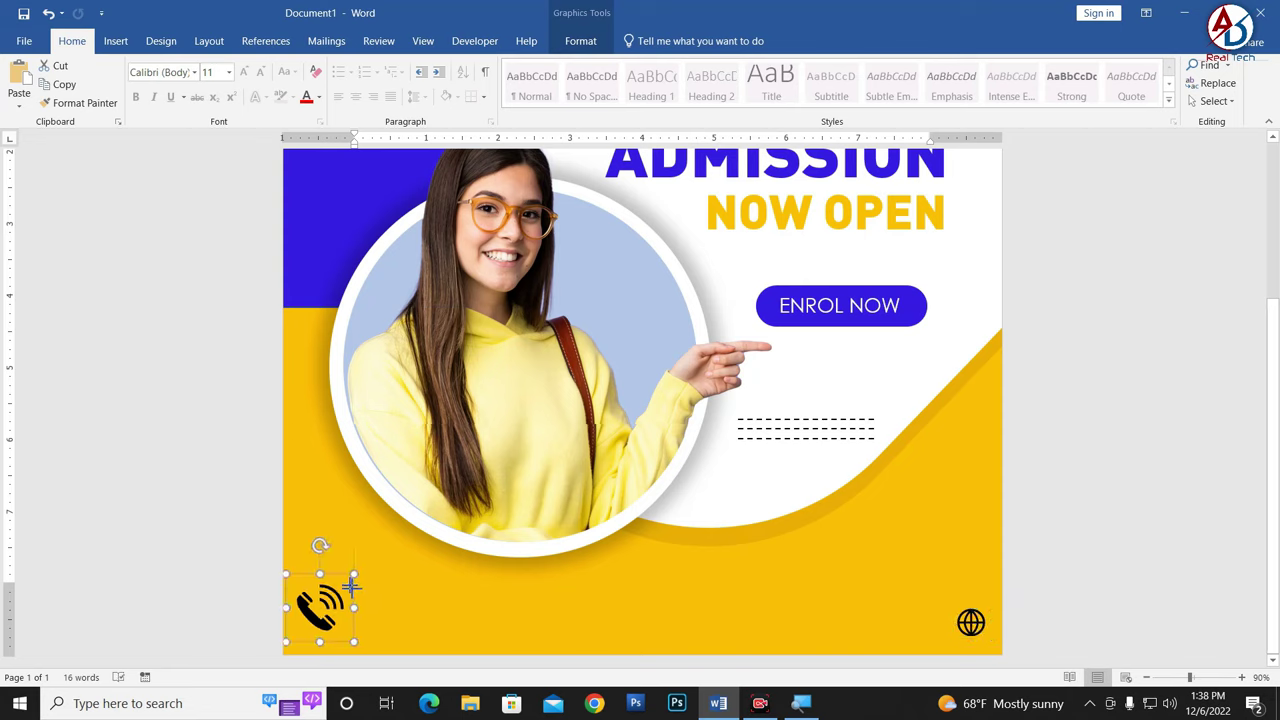
mouse_move(343, 620)
left_mouse_down()
mouse_move(312, 640)
mouse_move(326, 626)
left_mouse_up()
Step: Add a WordArt text box near the phone icon and apply the No Spacing style
left_click(115, 41)
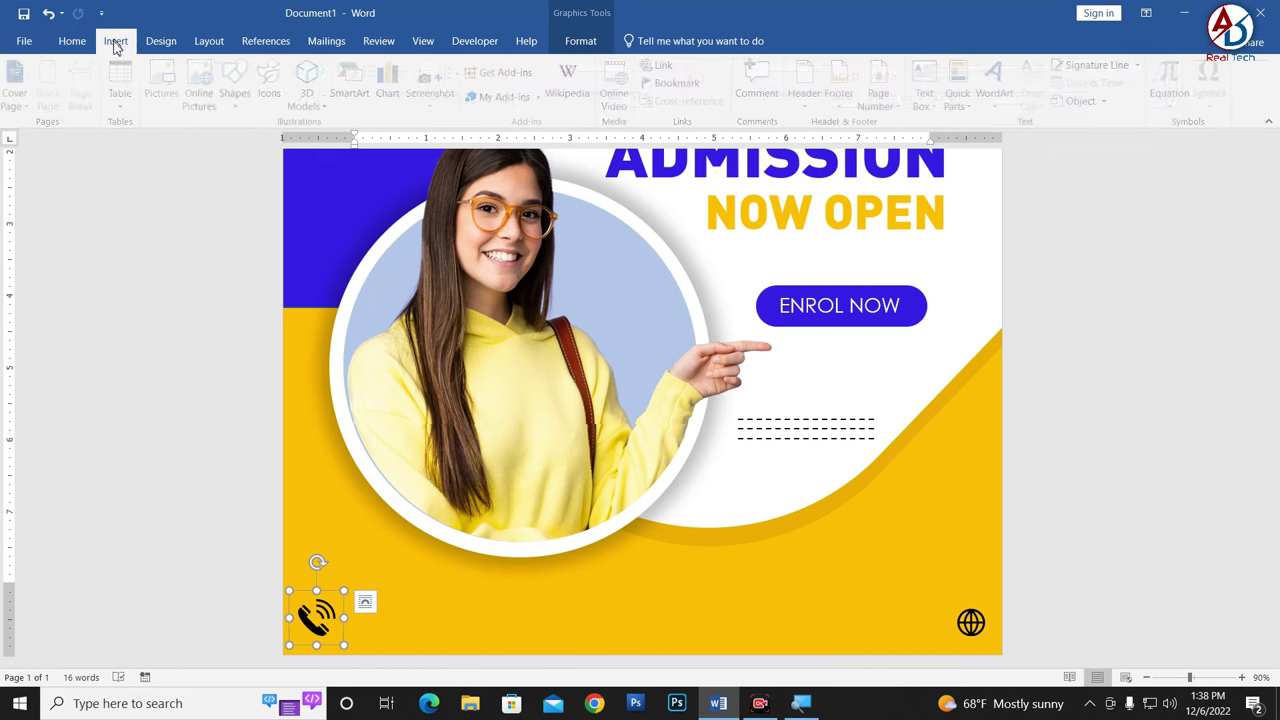
left_click(997, 85)
left_click(1000, 137)
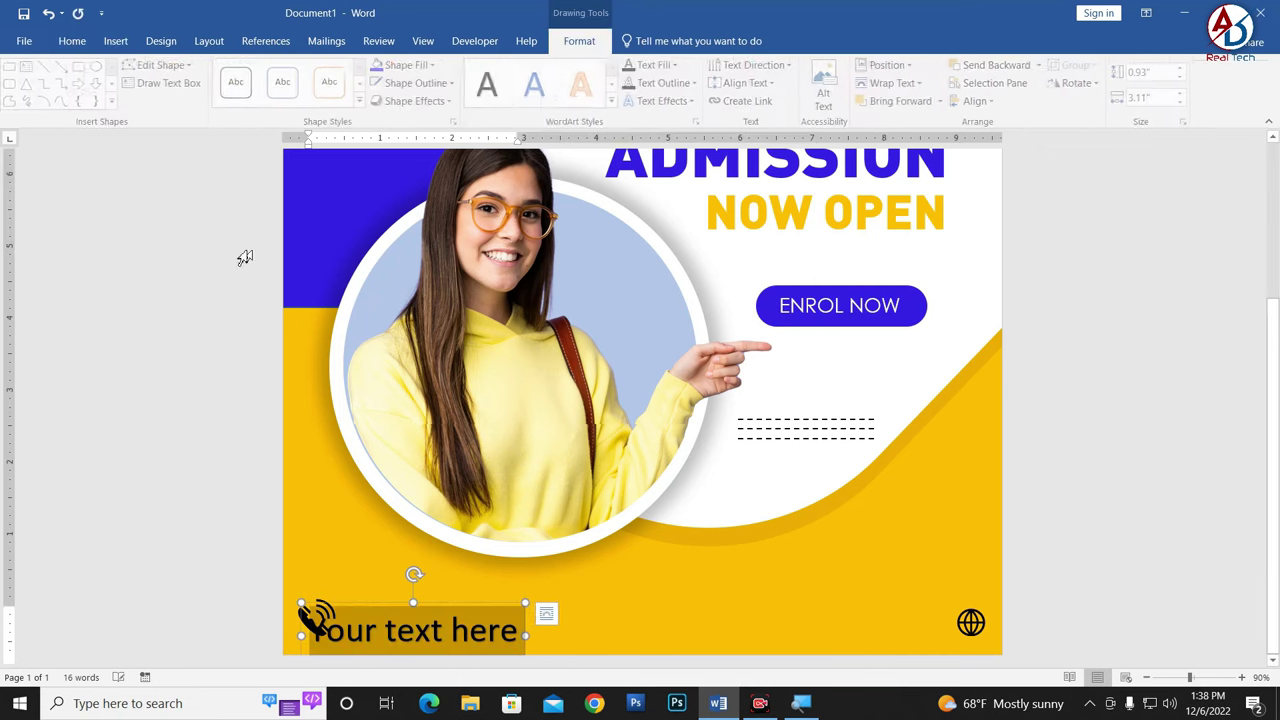
left_click(72, 41)
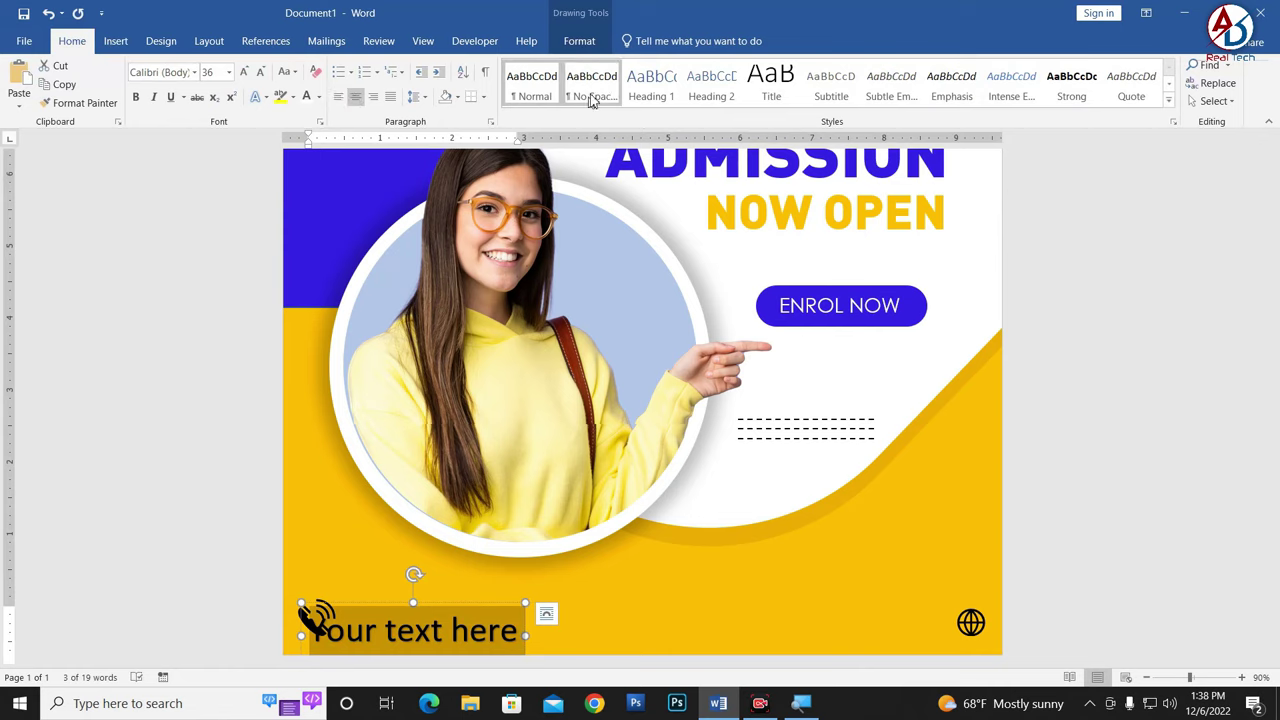
left_click(591, 96)
Step: Place a 'Call us more info' caption in Century Gothic, one size larger, beside the phone icon
left_click_drag(355, 610, 402, 616)
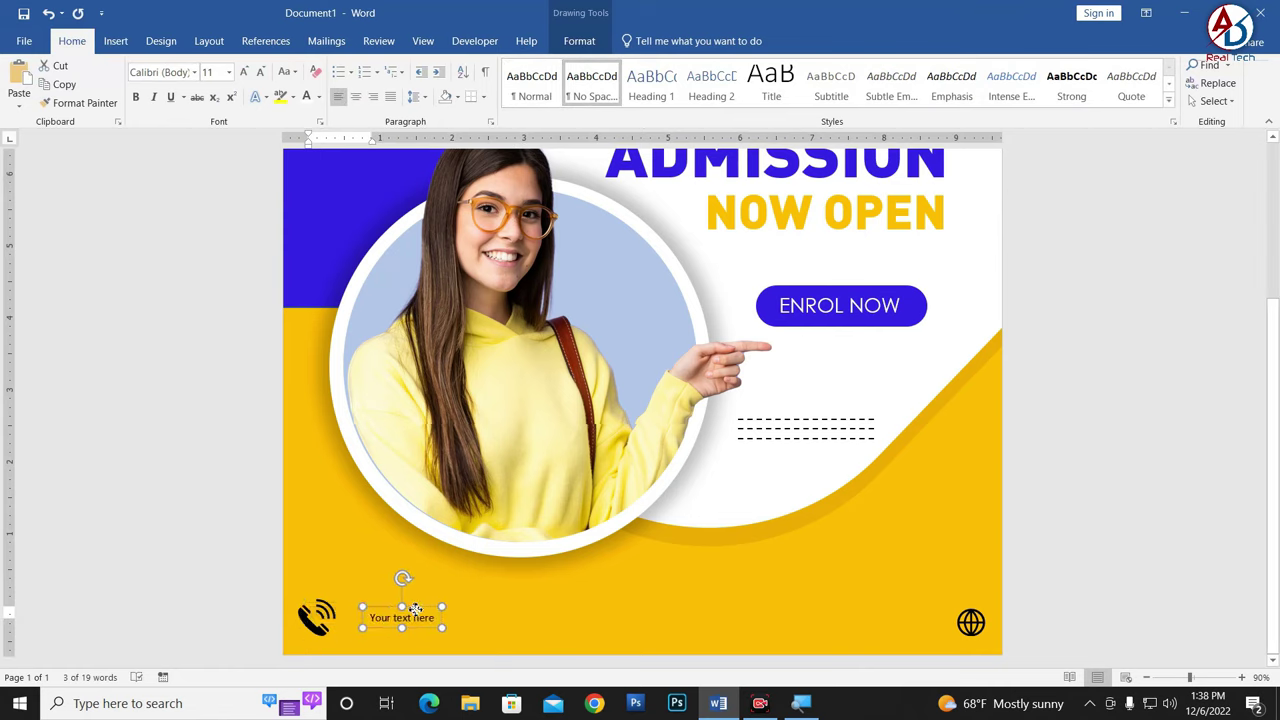
triple_click(402, 614)
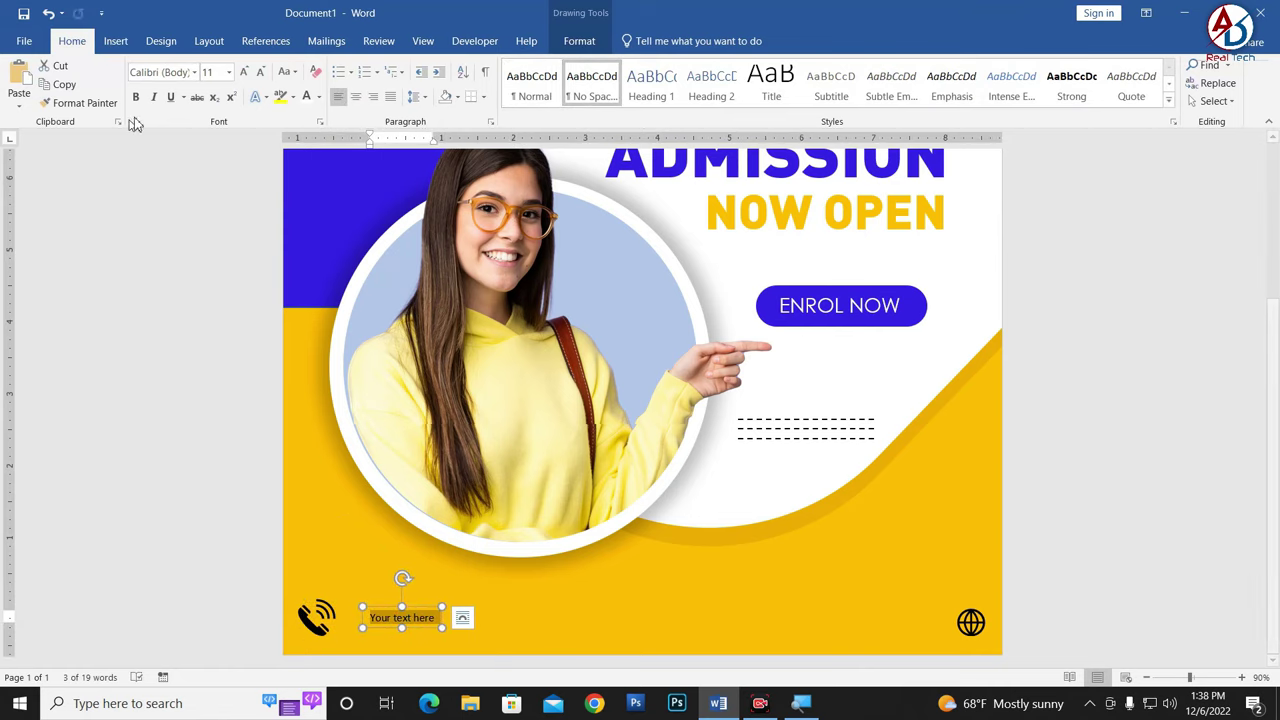
left_click(195, 74)
left_click(175, 166)
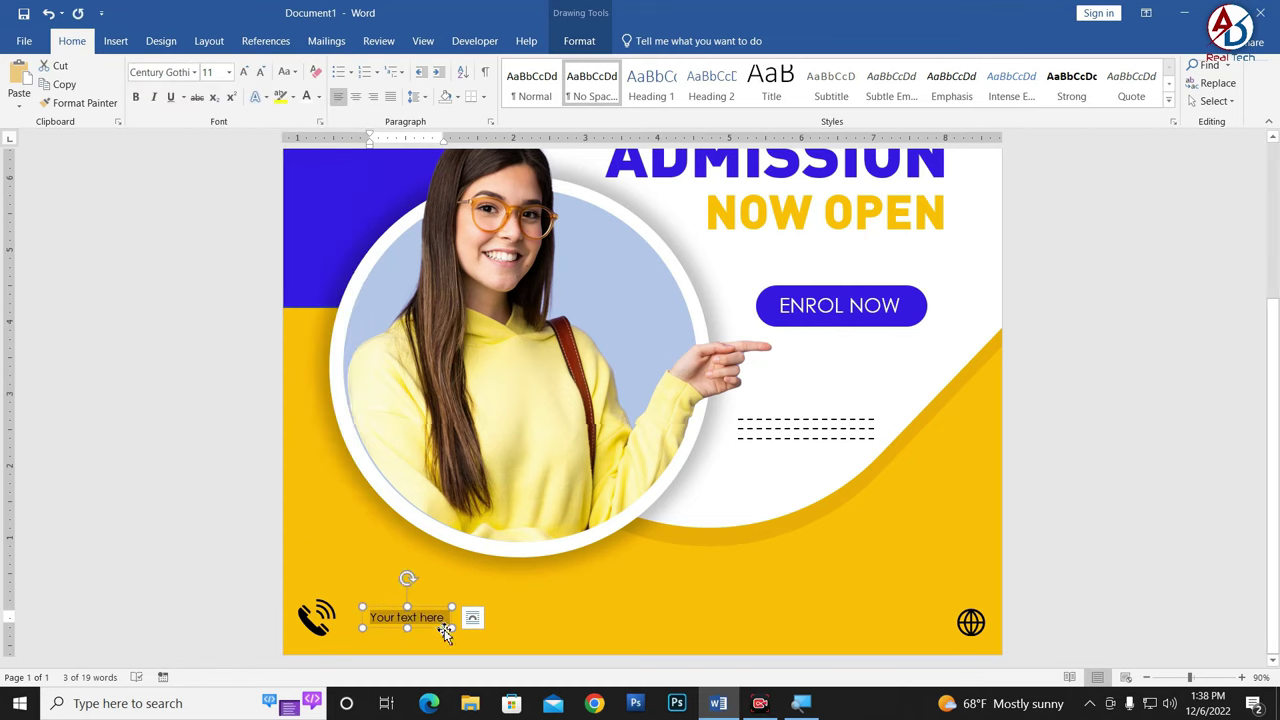
type("Call us more info")
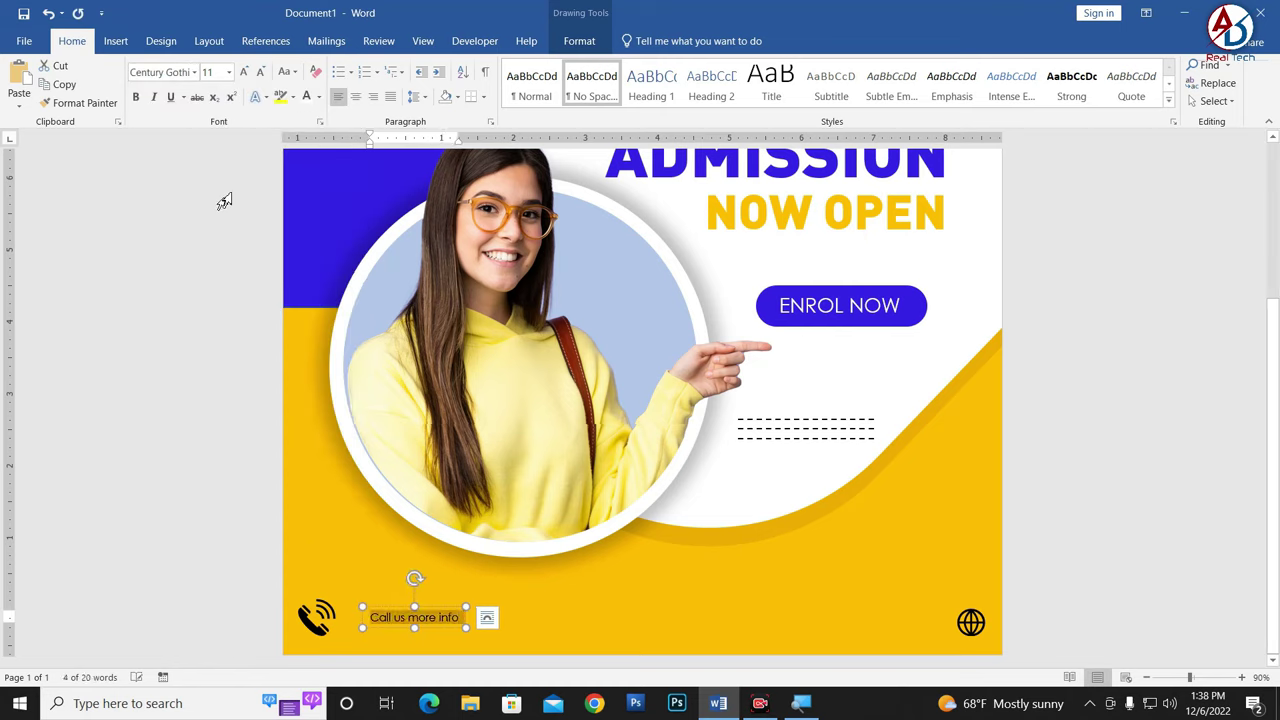
left_click(244, 72)
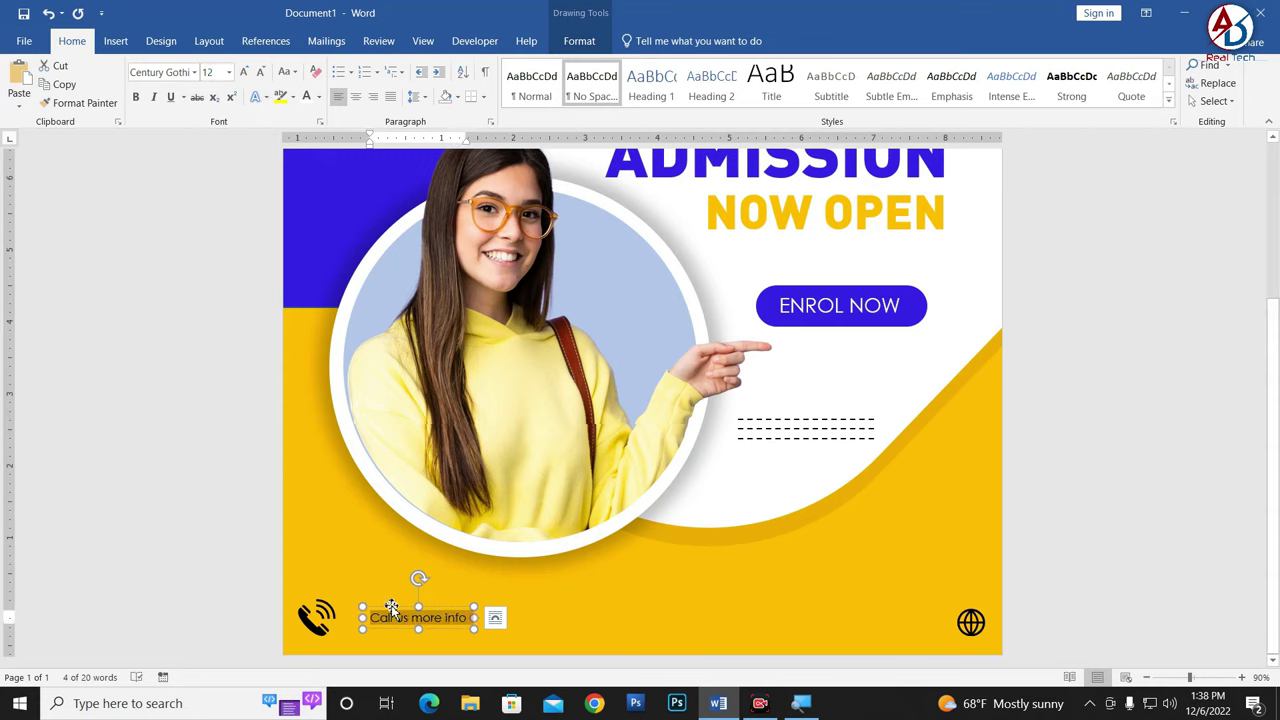
left_click_drag(391, 607, 367, 597)
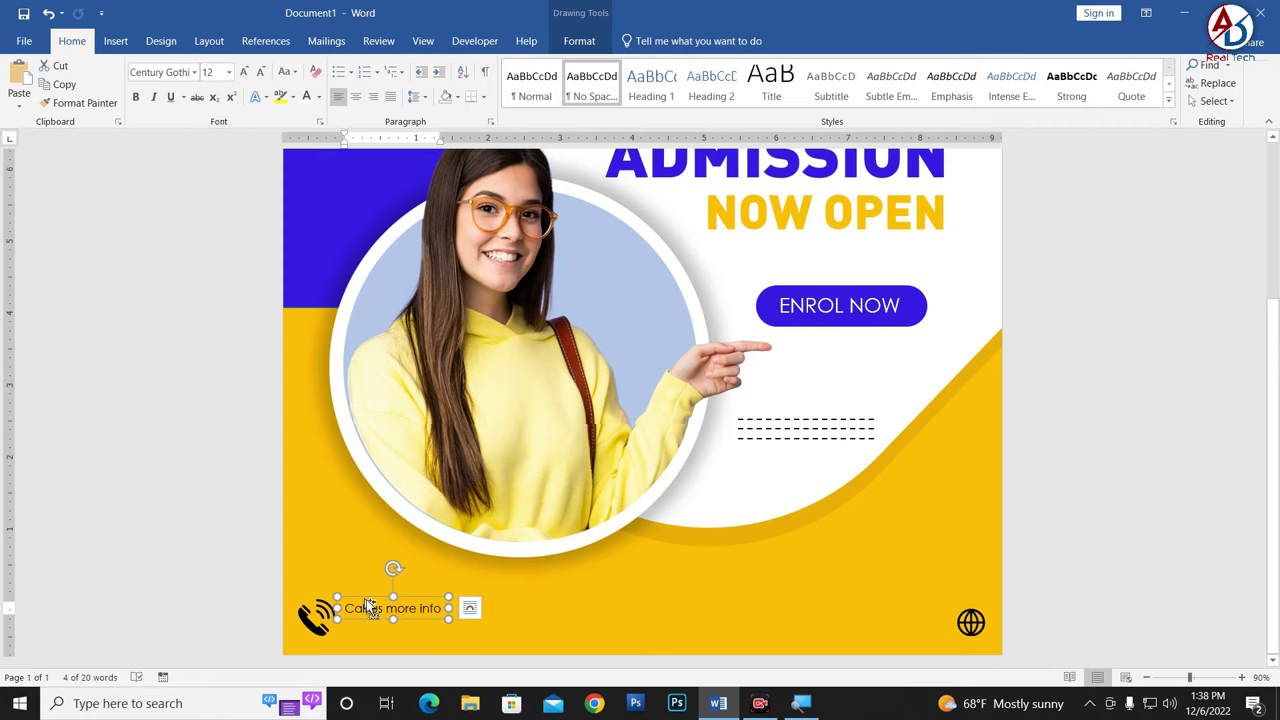
left_click_drag(367, 605, 367, 630, "ctrl")
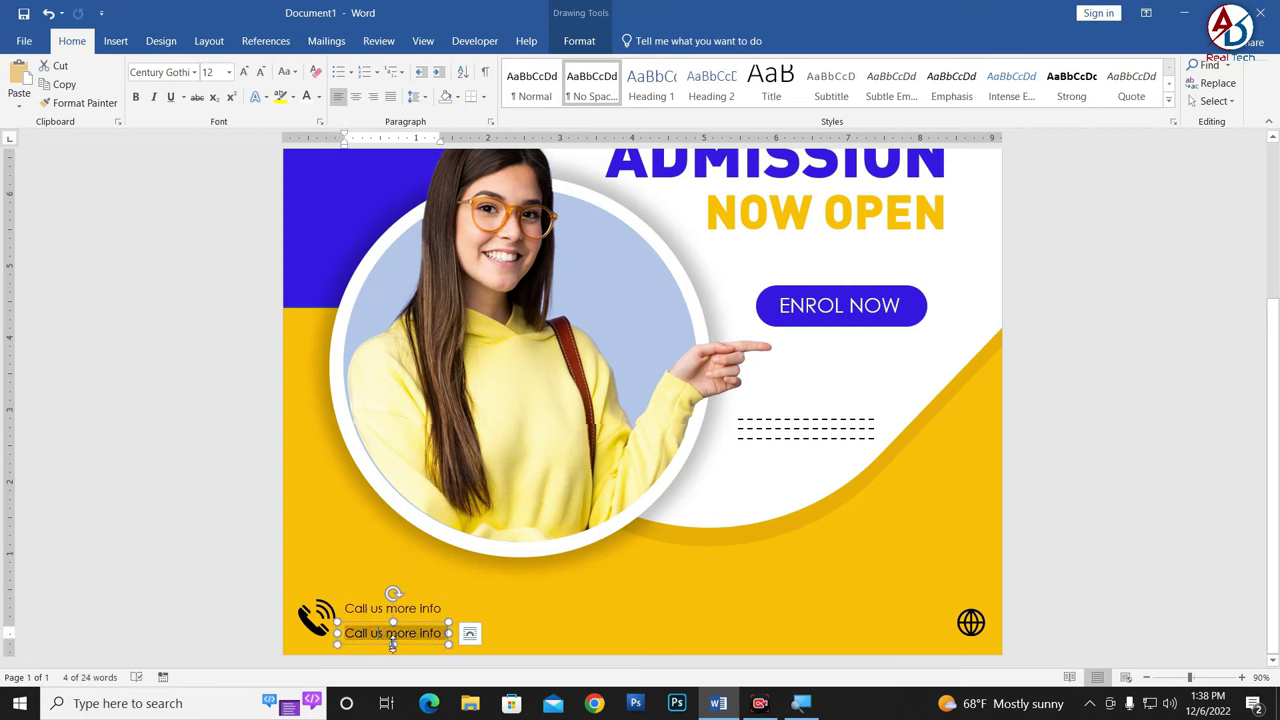
key("ctrl+b")
key("Delete")
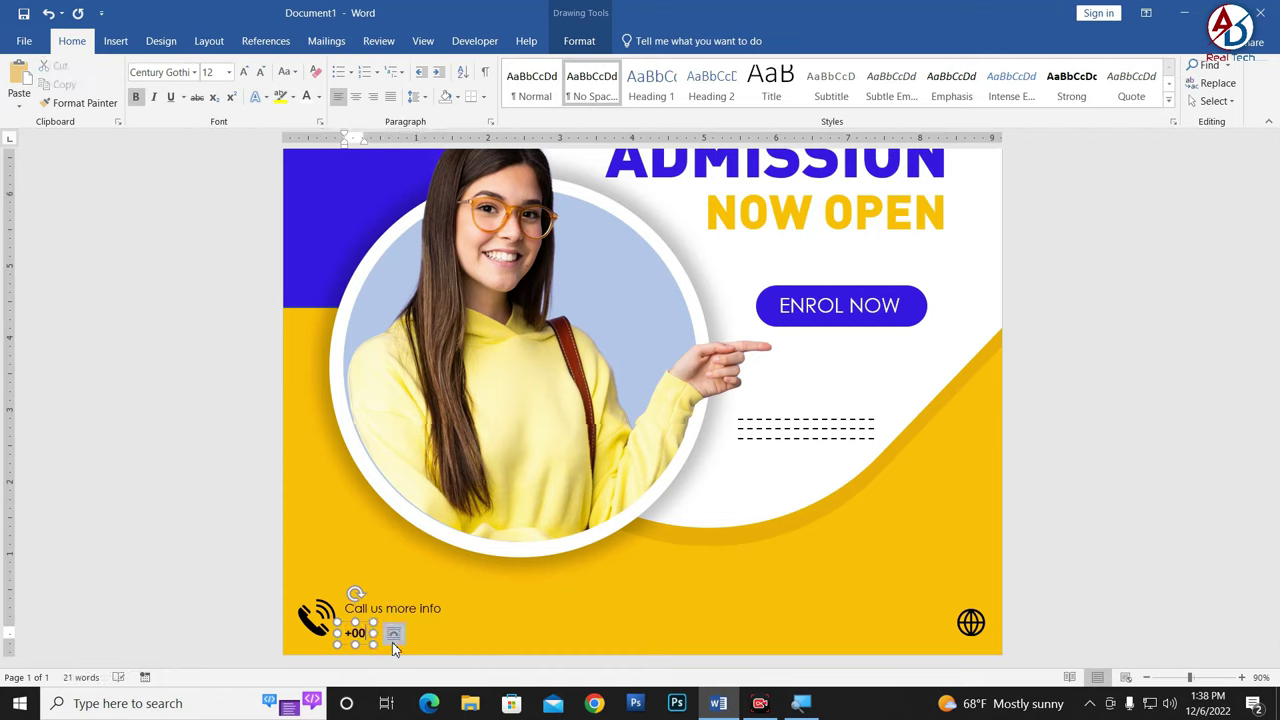
type("+00 123")
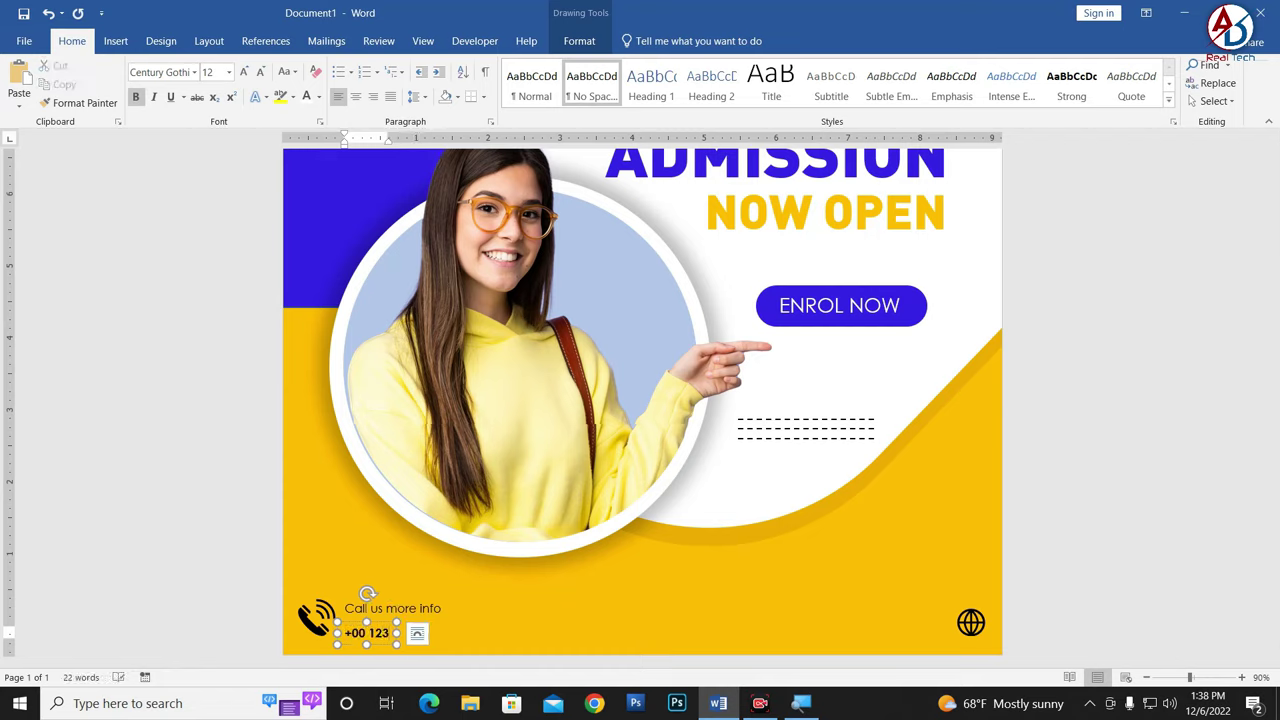
type(" 456")
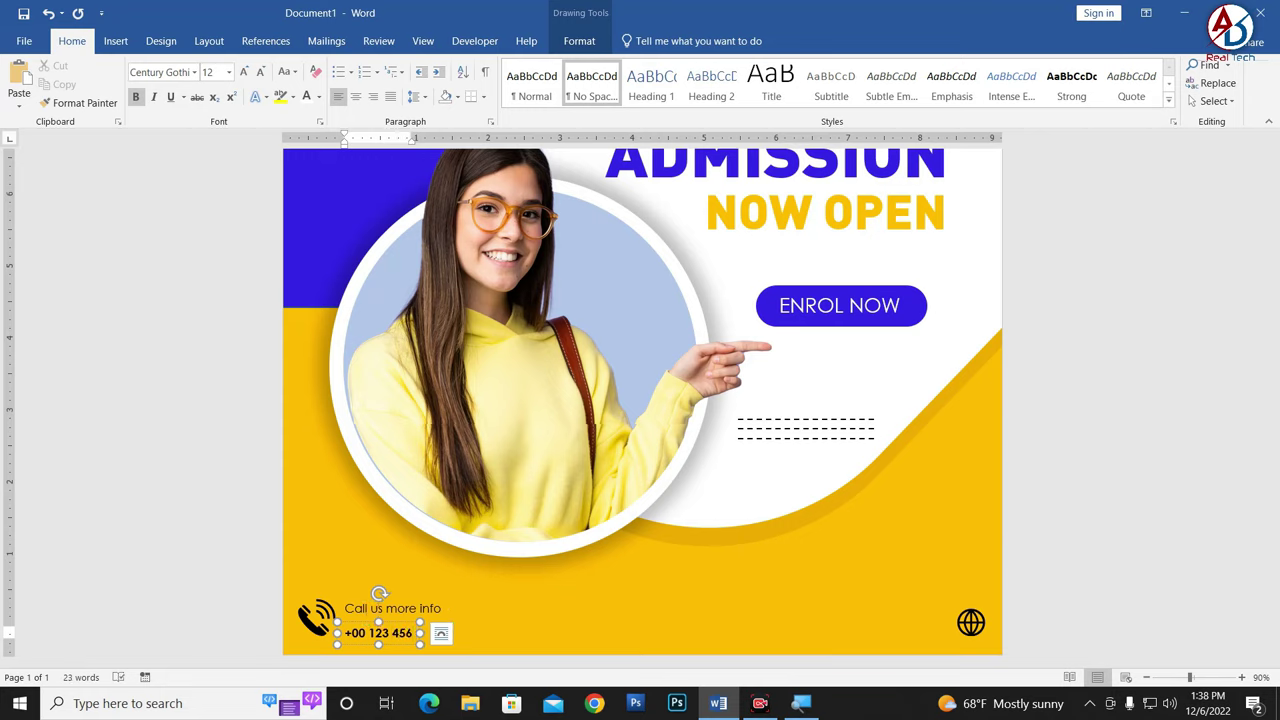
type(" 789")
key("ctrl+a")
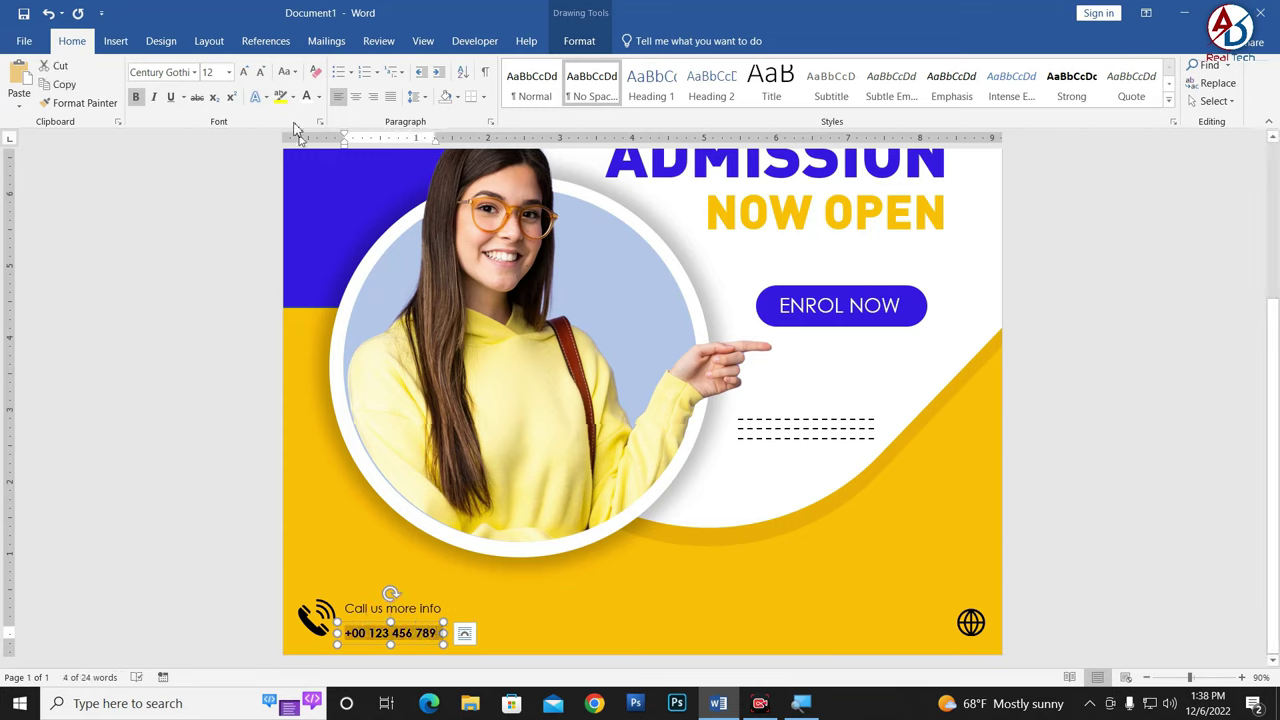
left_click(243, 71)
left_click(243, 71)
left_click(243, 71)
left_click(243, 71)
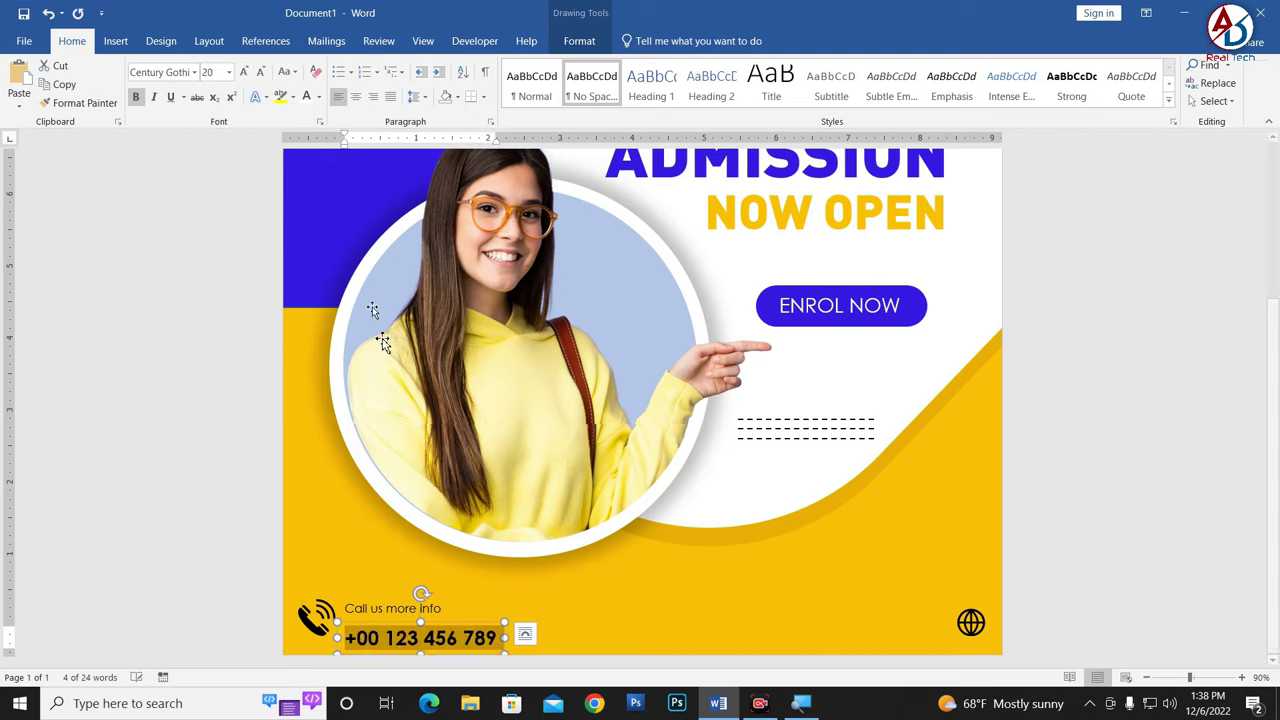
Step: Align the phone number box under the caption and check the whole poster
left_click_drag(435, 627, 437, 614)
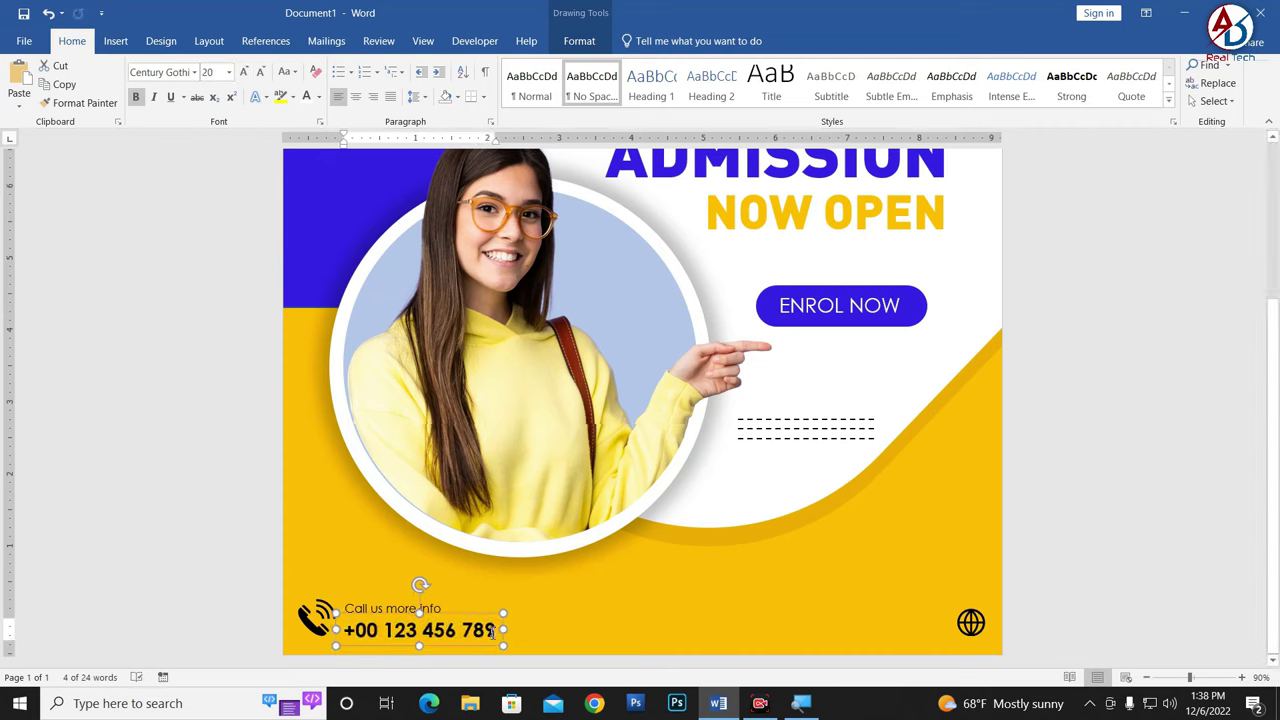
left_click_drag(437, 613, 434, 613)
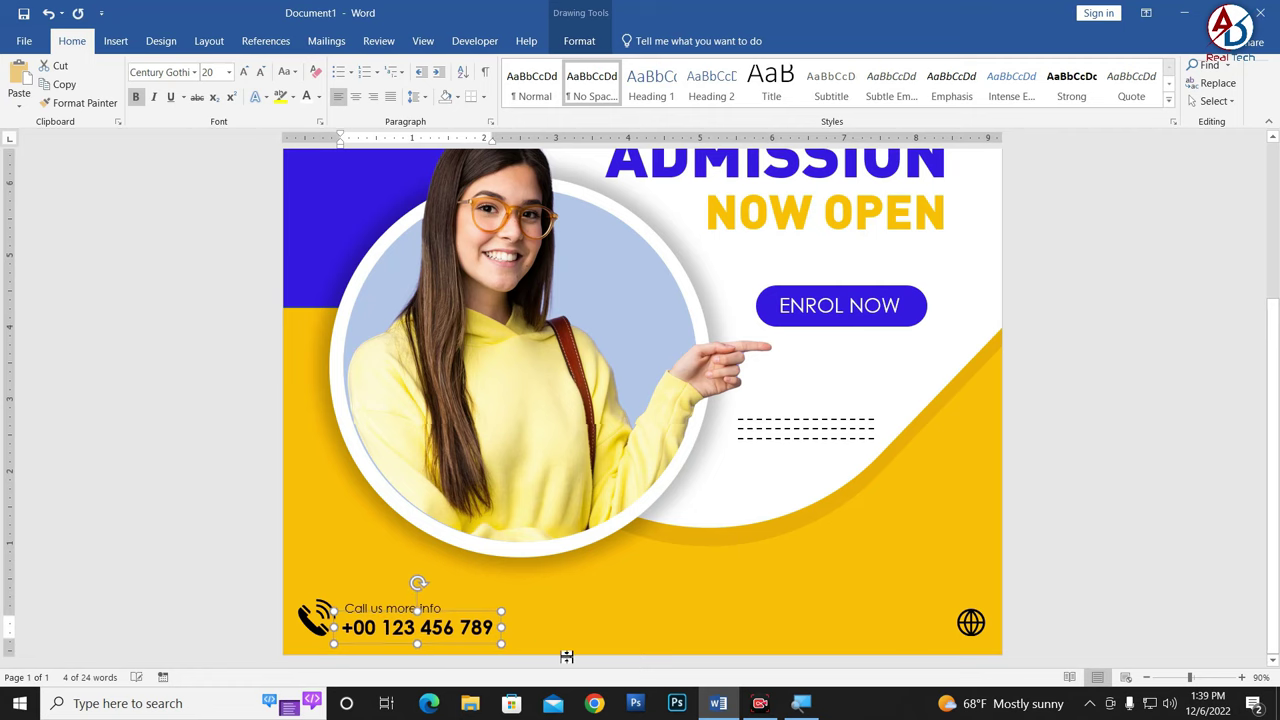
key("Tab")
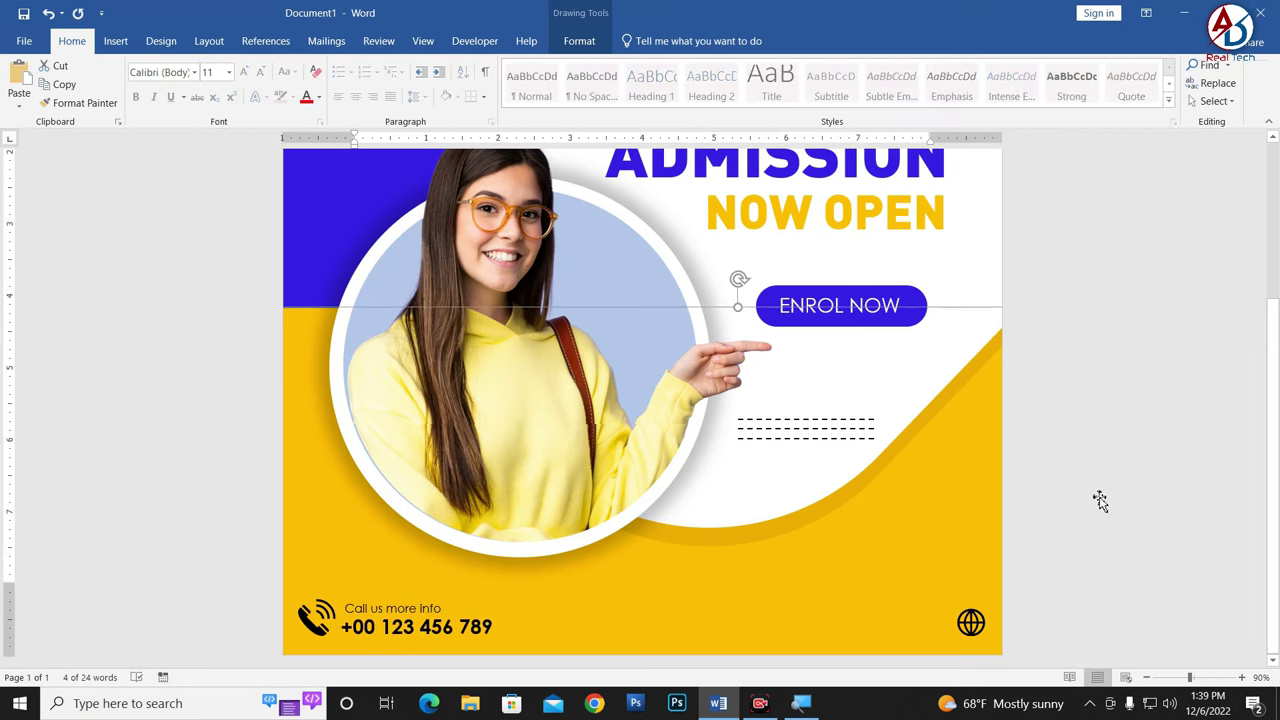
scroll(1097, 500, "down", 5, "ctrl")
left_click(746, 515)
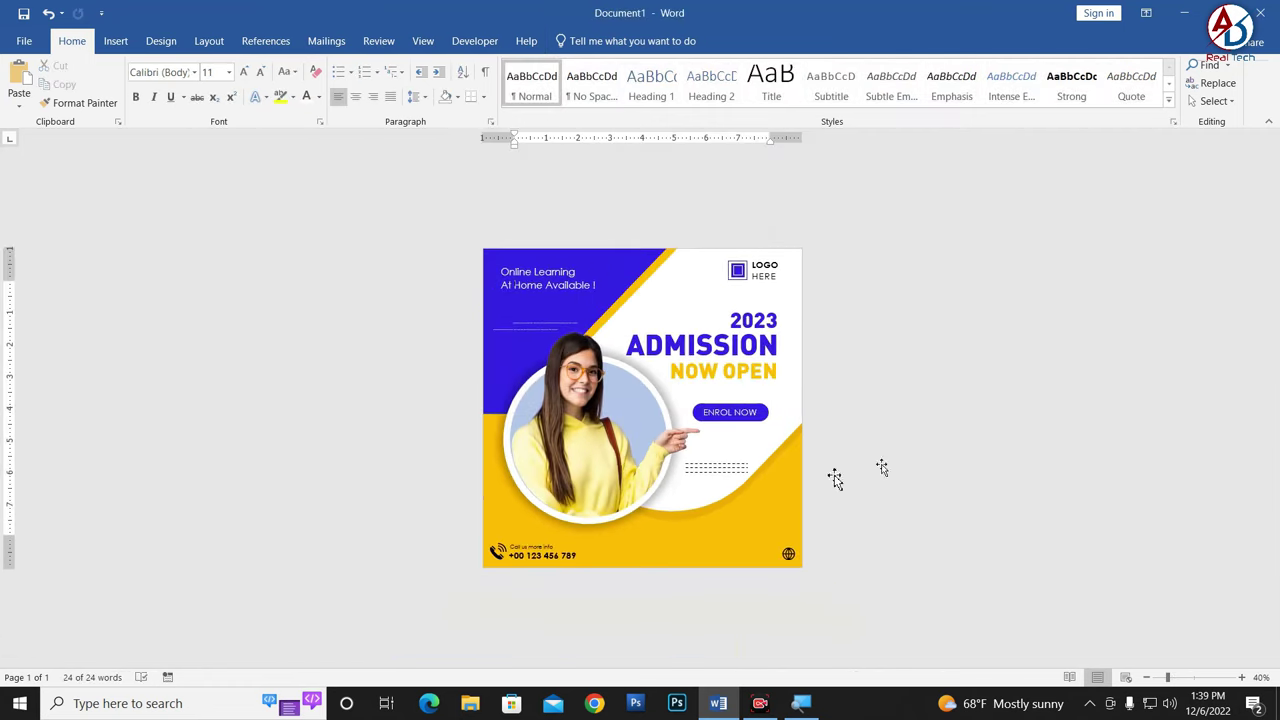
scroll(766, 506, "up", 4, "ctrl")
scroll(521, 603, "down", 3)
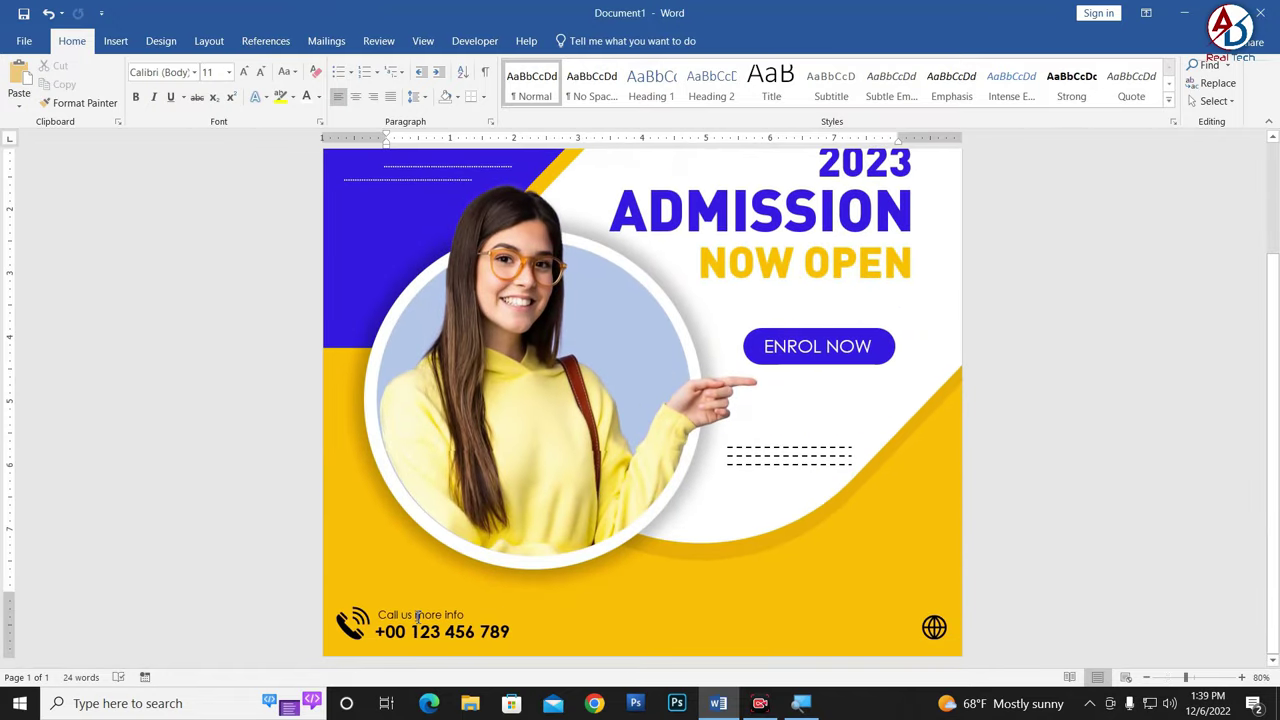
Step: Copy the caption beside the bottom-right globe icon as the 'Visit our website' line
left_click(452, 614)
key("Tab")
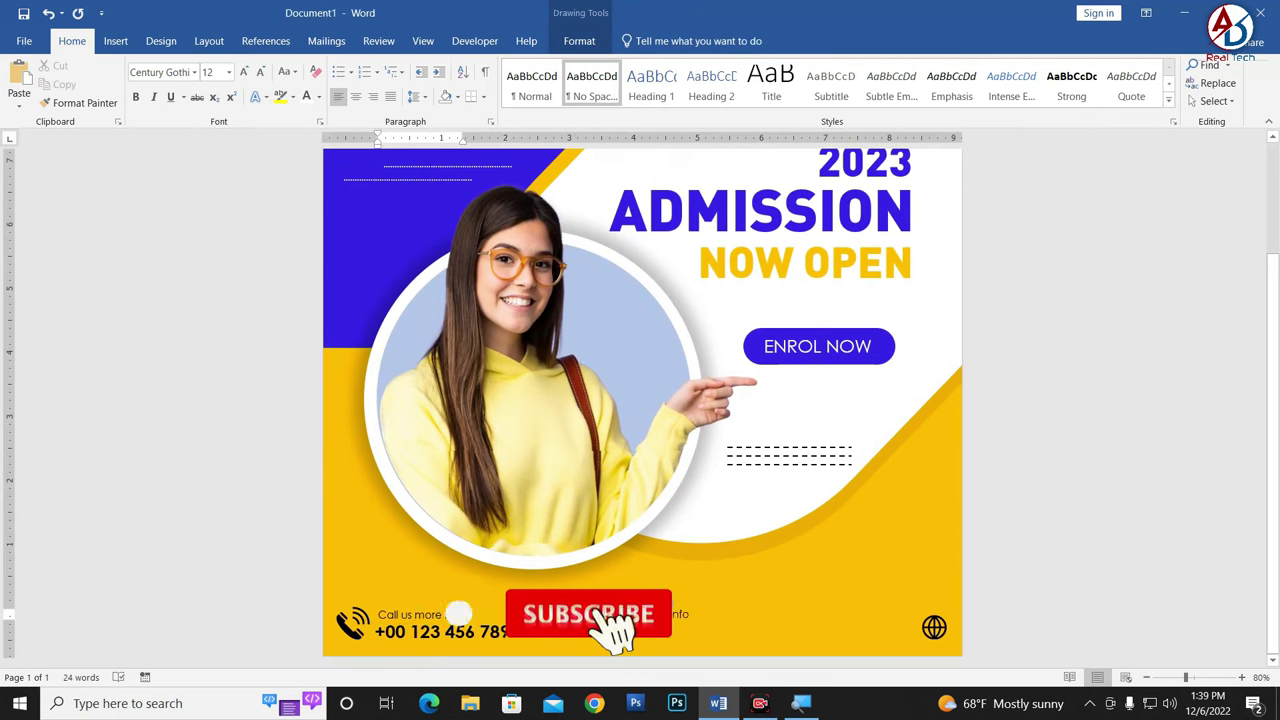
left_click_drag(452, 614, 868, 614)
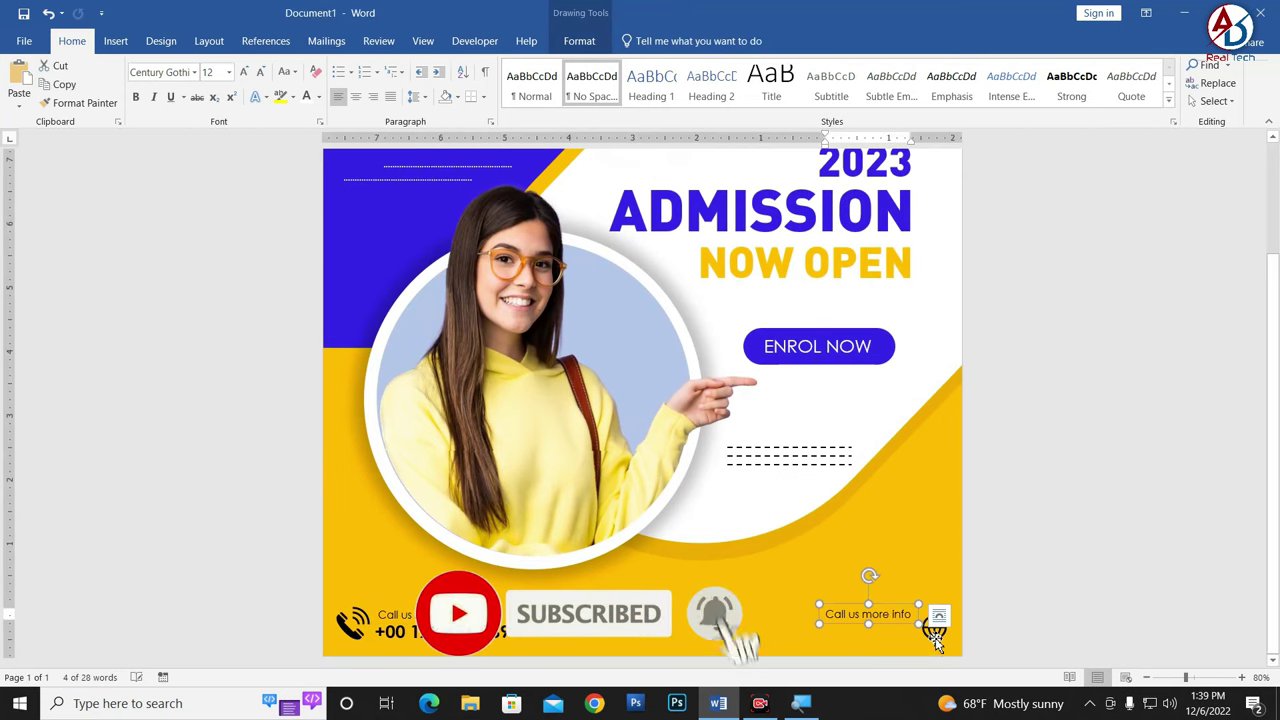
left_click(935, 632)
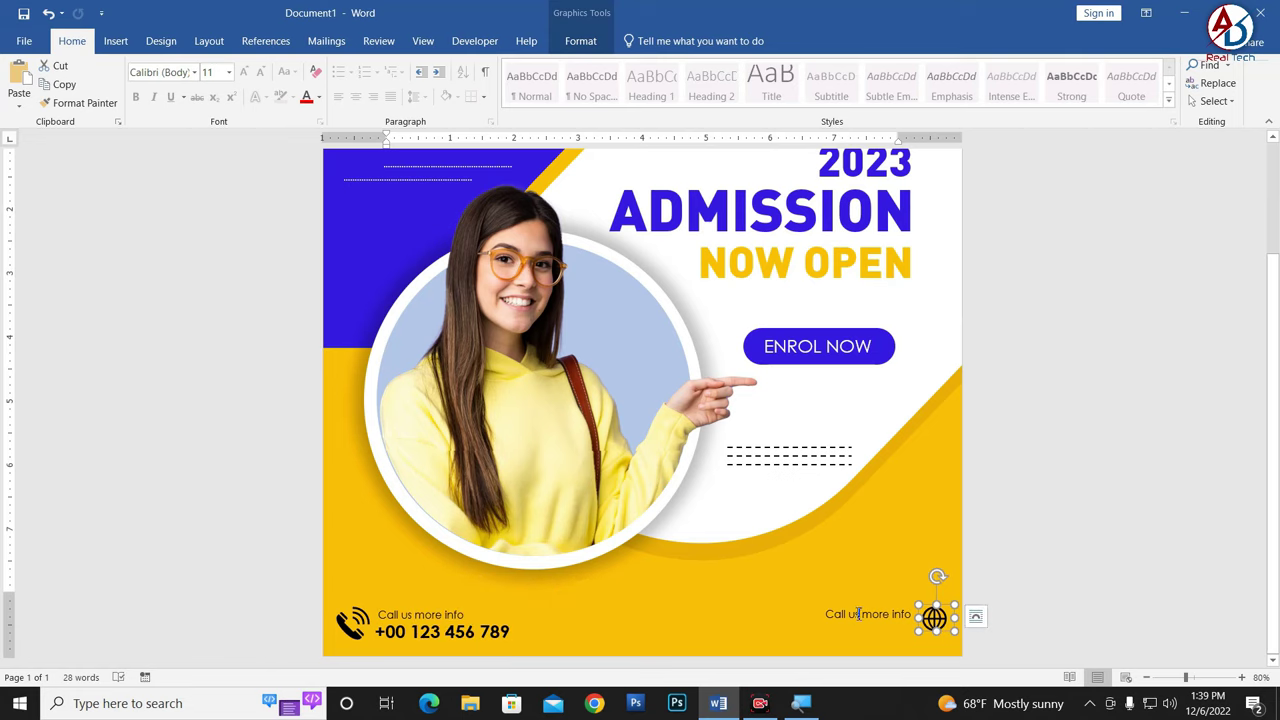
key("ctrl+z")
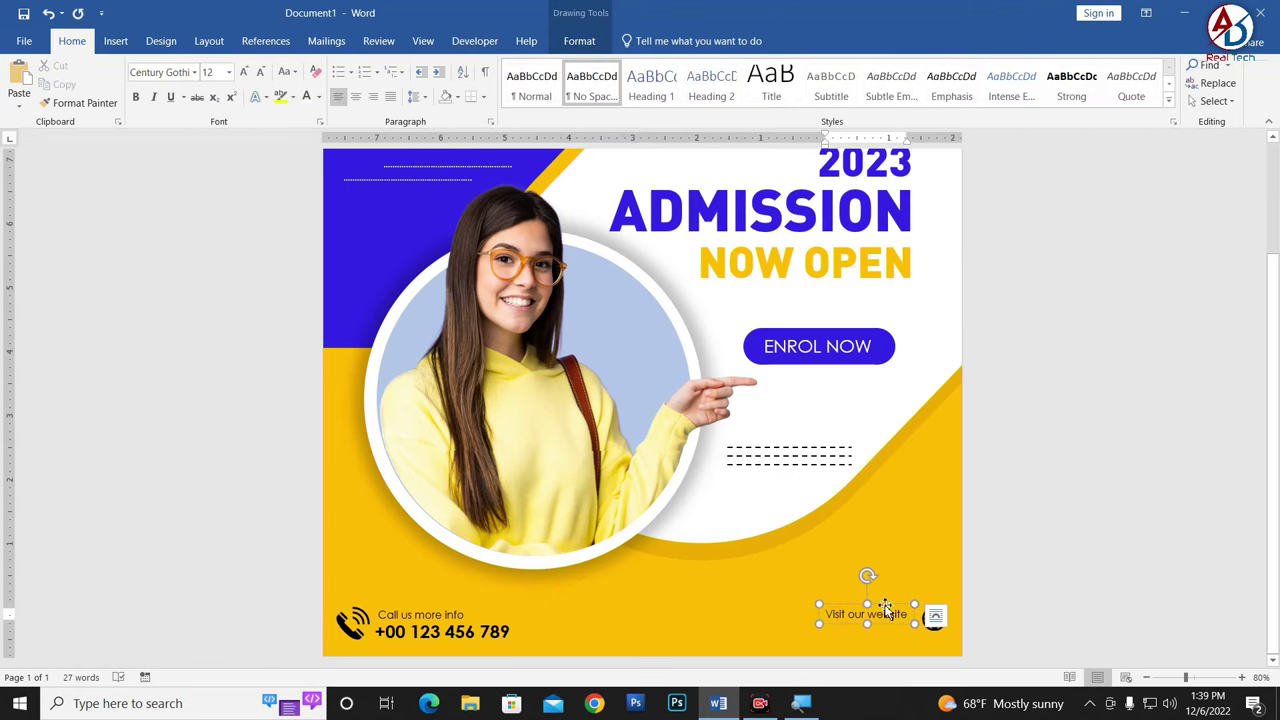
scroll(886, 608, "up", 2)
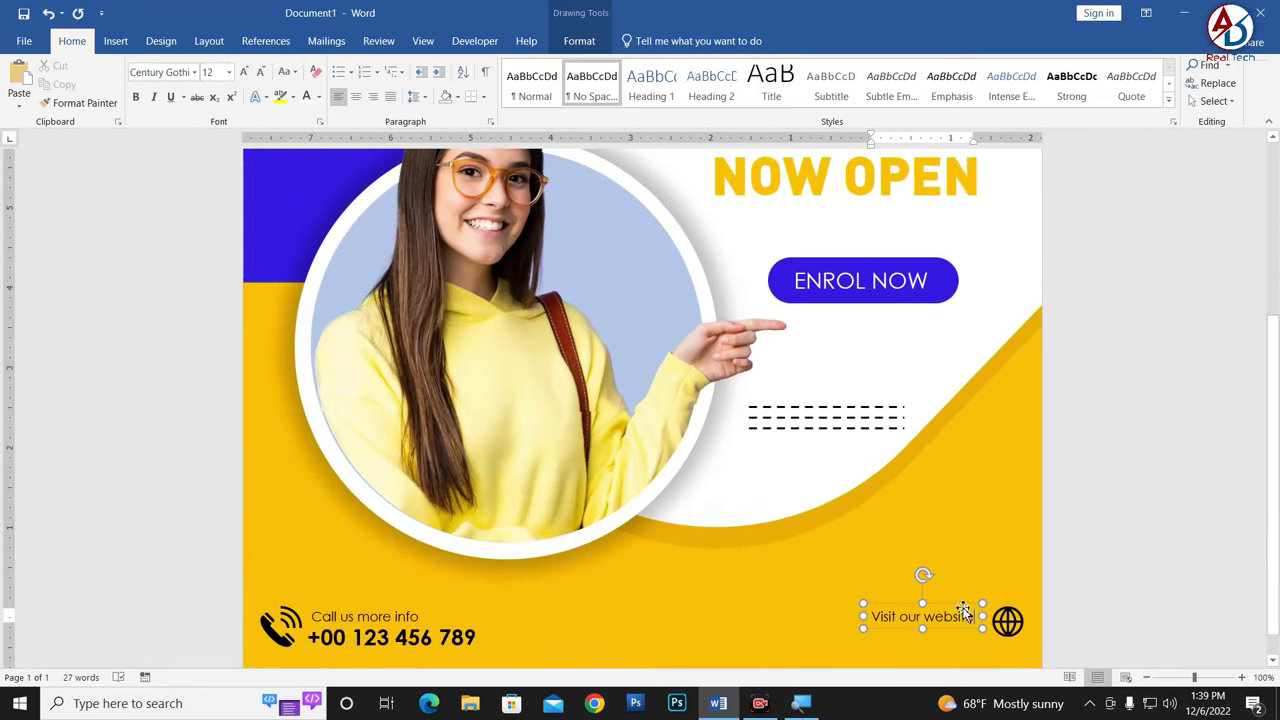
left_click_drag(963, 610, 975, 605)
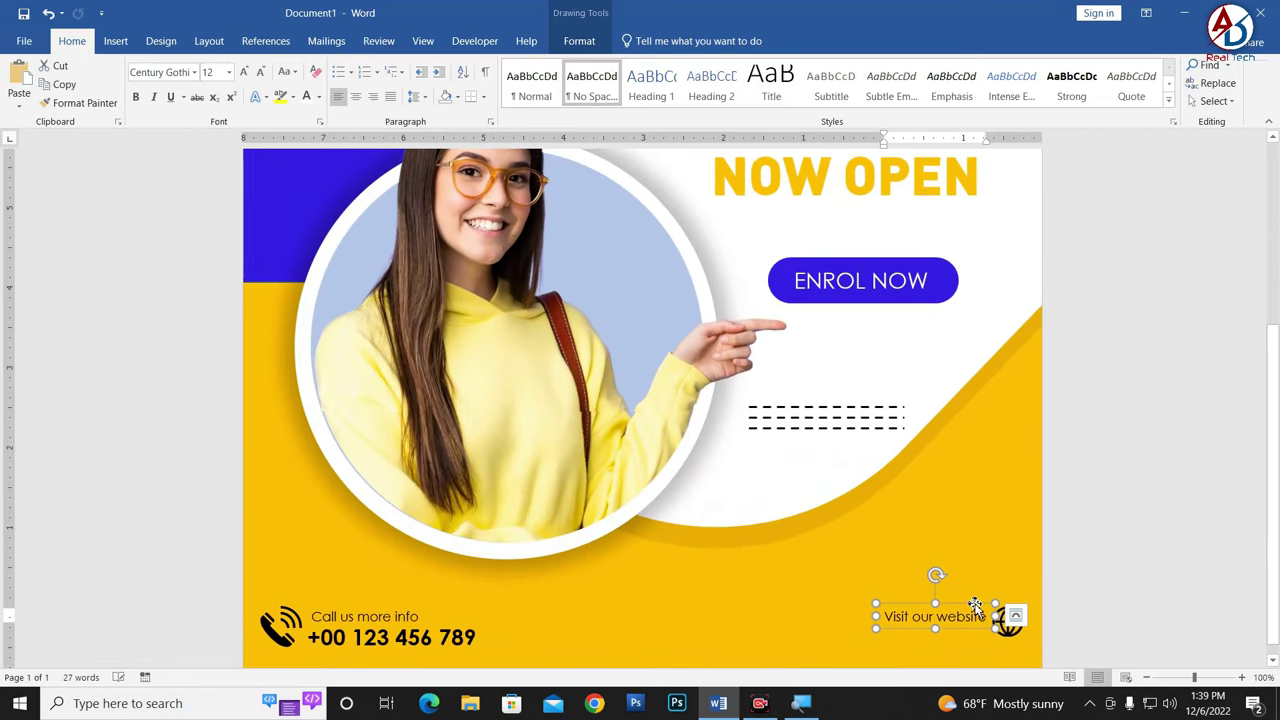
left_click(395, 645)
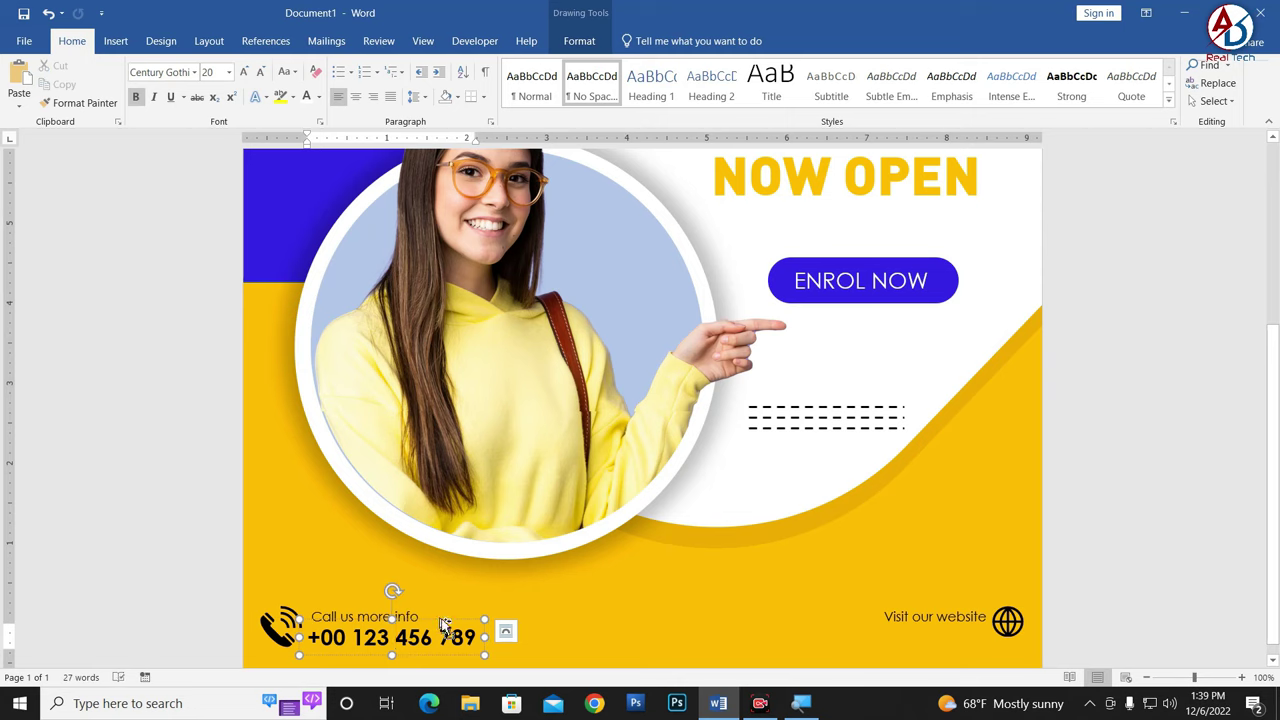
mouse_move(445, 625)
left_mouse_down()
mouse_move(930, 647)
mouse_move(888, 655)
left_mouse_up()
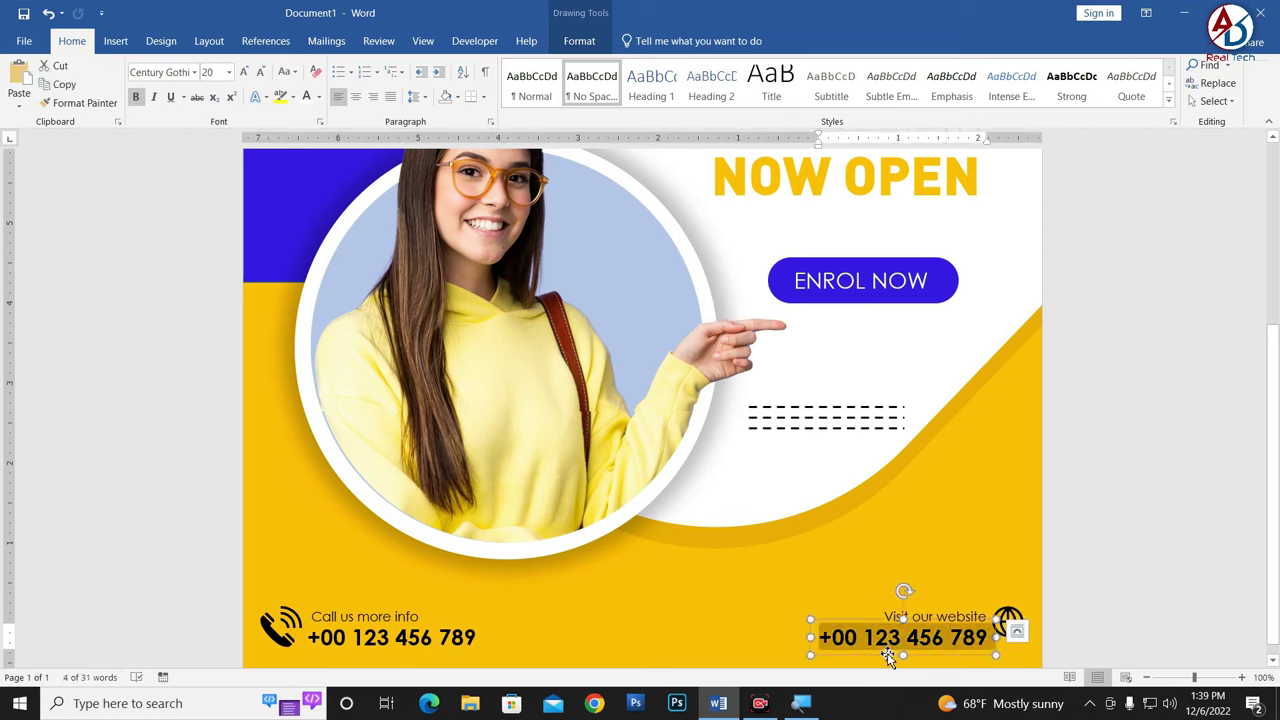
type("www")
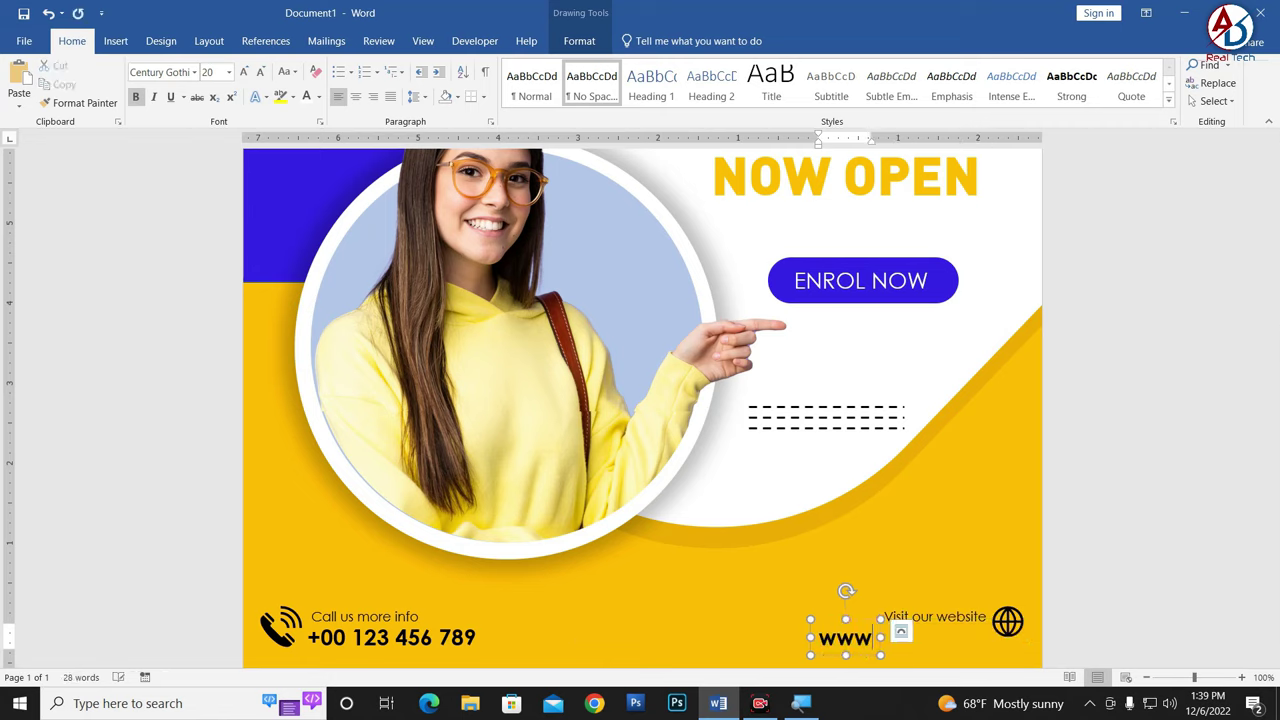
type(".website.com")
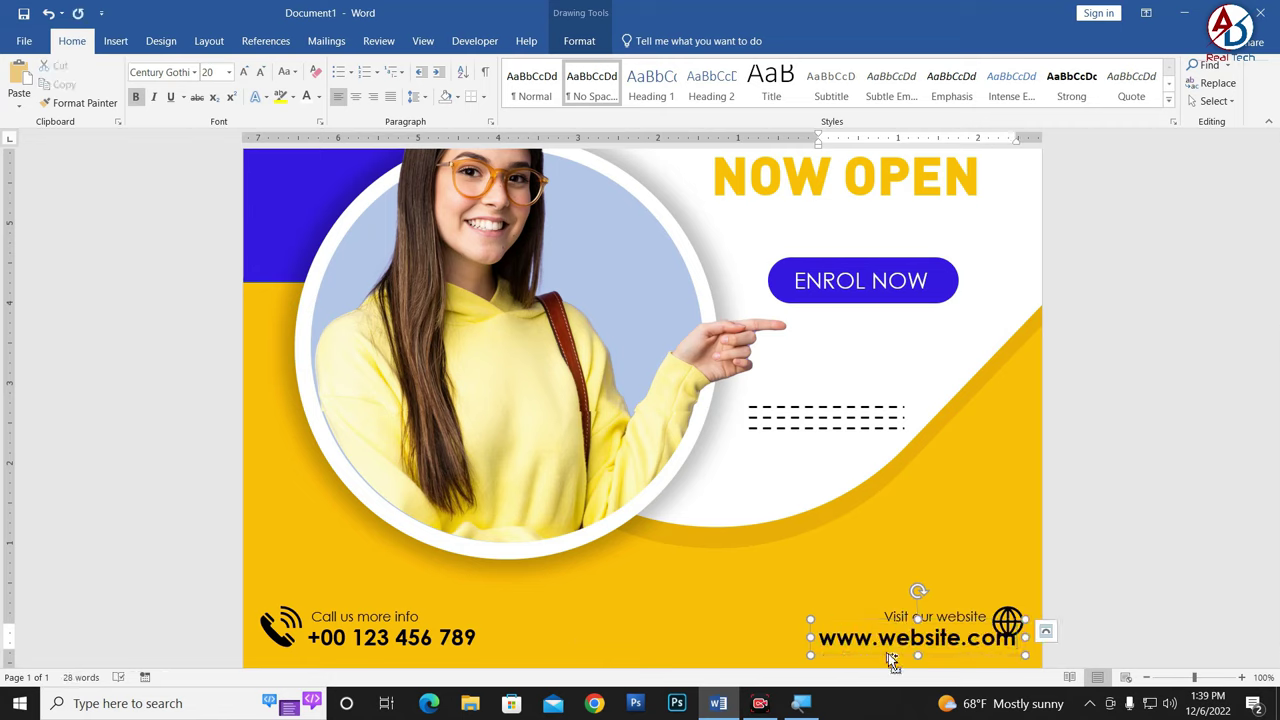
key("shift+Home")
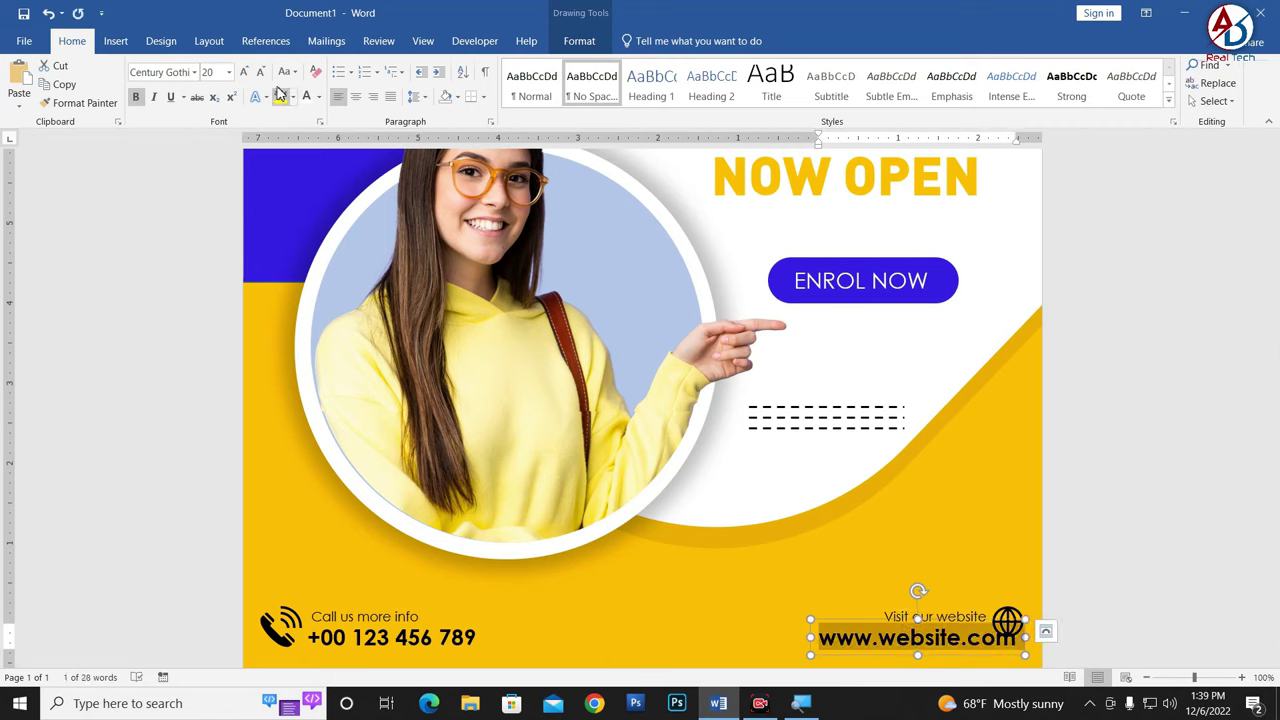
left_click(260, 71)
left_click(260, 71)
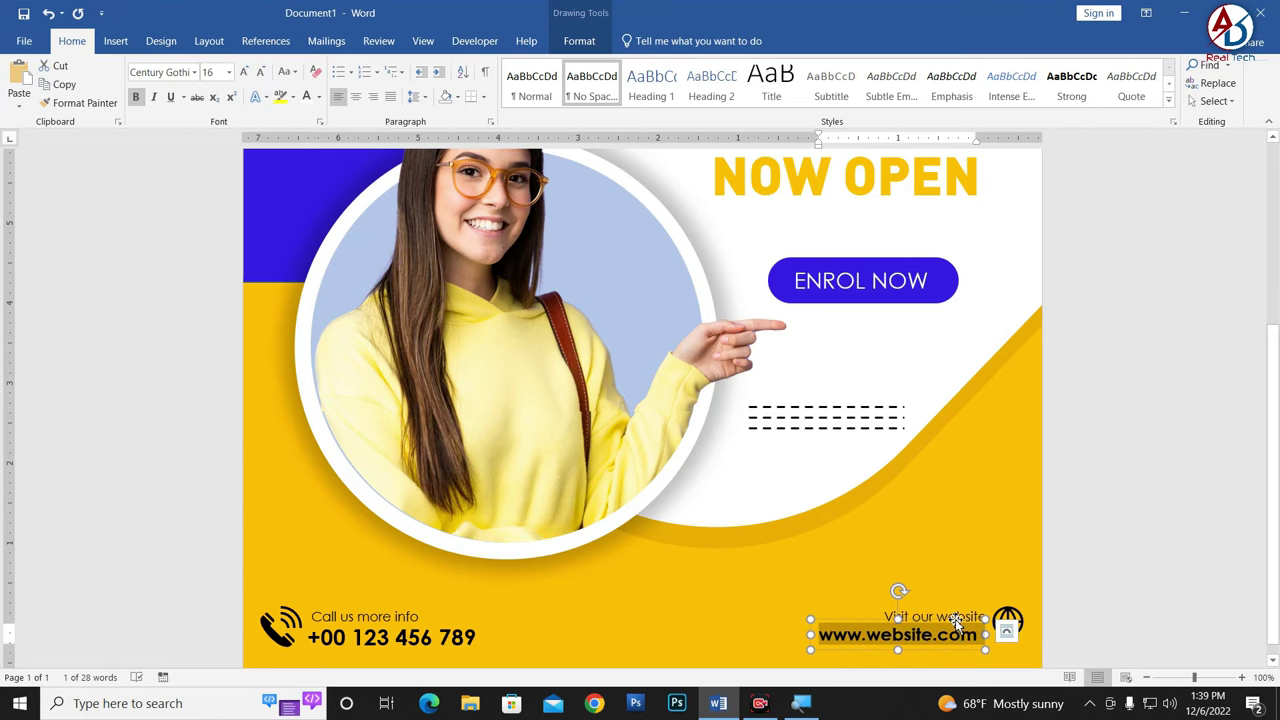
left_click_drag(956, 622, 965, 621)
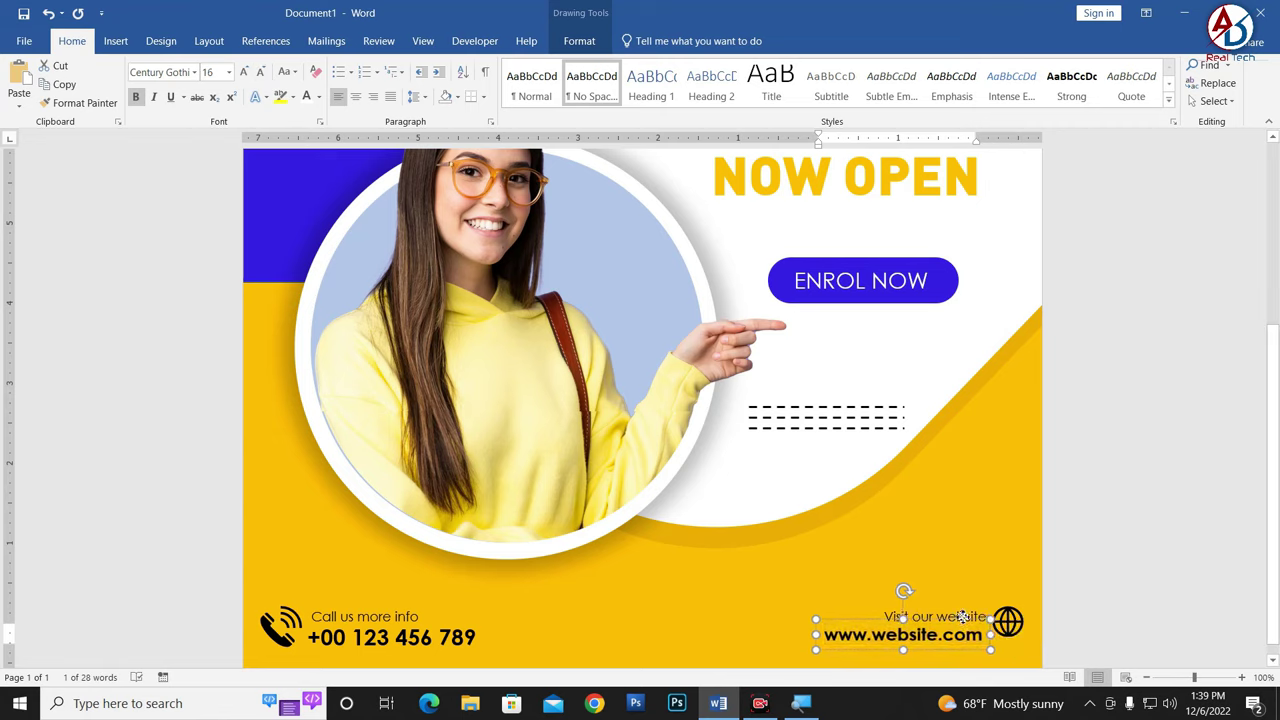
Step: Move the globe icon down so it lines up with the website text
left_click(1012, 626)
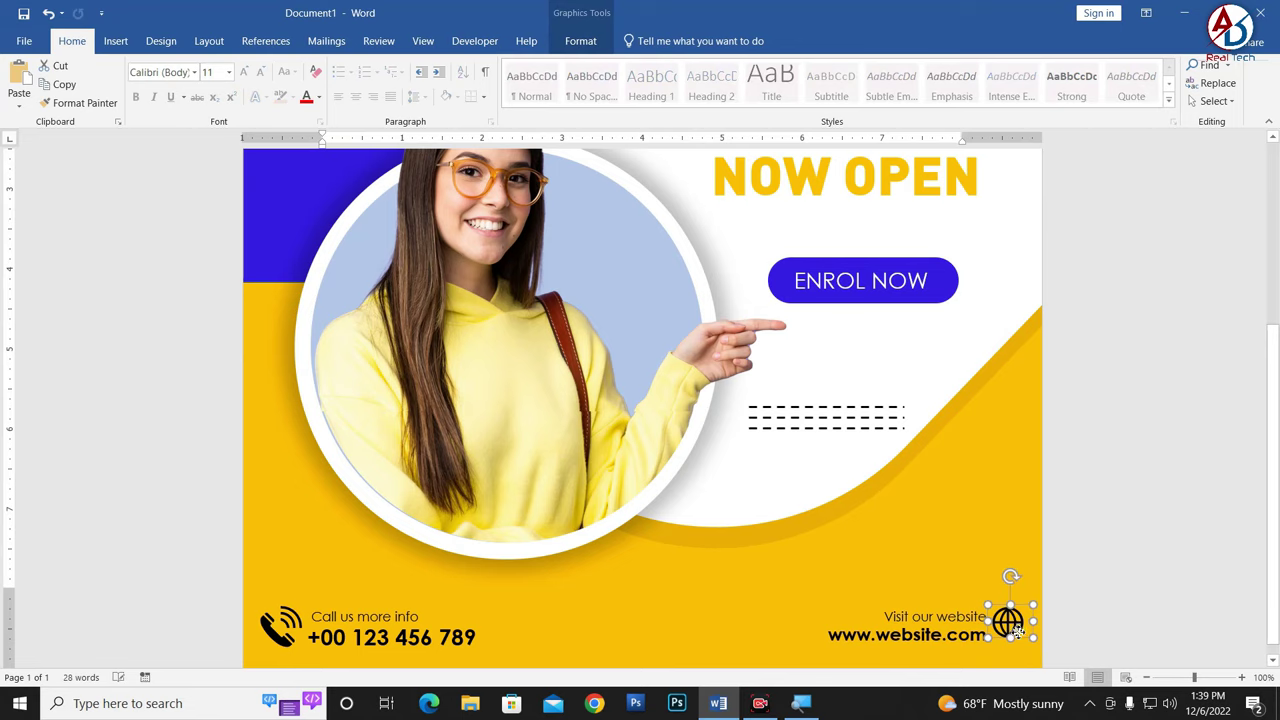
left_click_drag(1017, 632, 1017, 636)
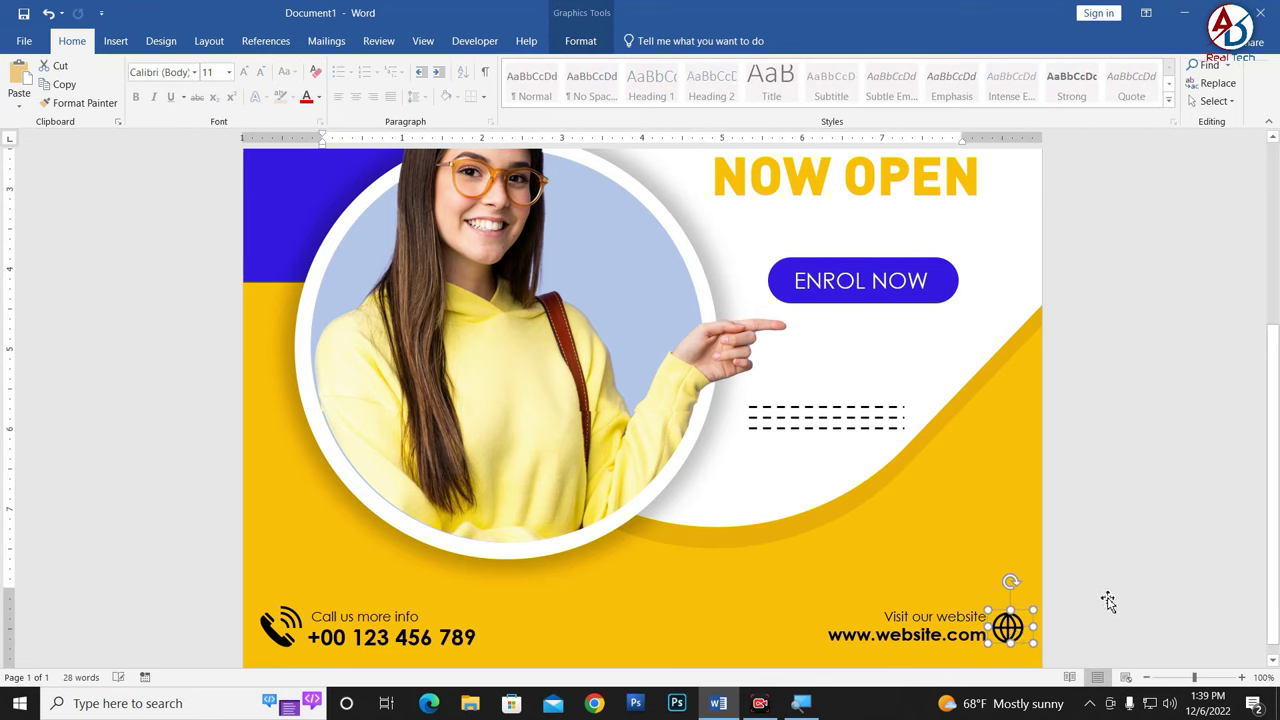
key("Tab")
left_click(1028, 626)
key("Tab")
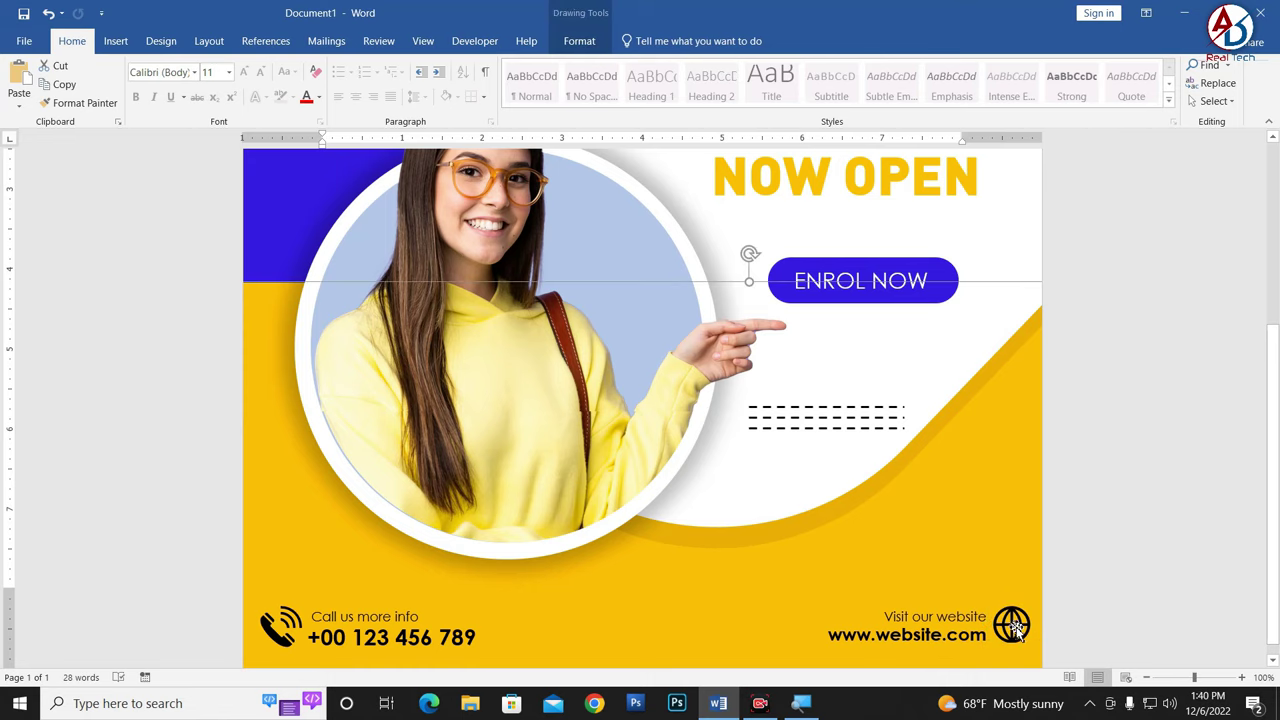
Step: Enlarge the student photo in the circle slightly from its top-left corner
left_click(1017, 632)
key("Tab")
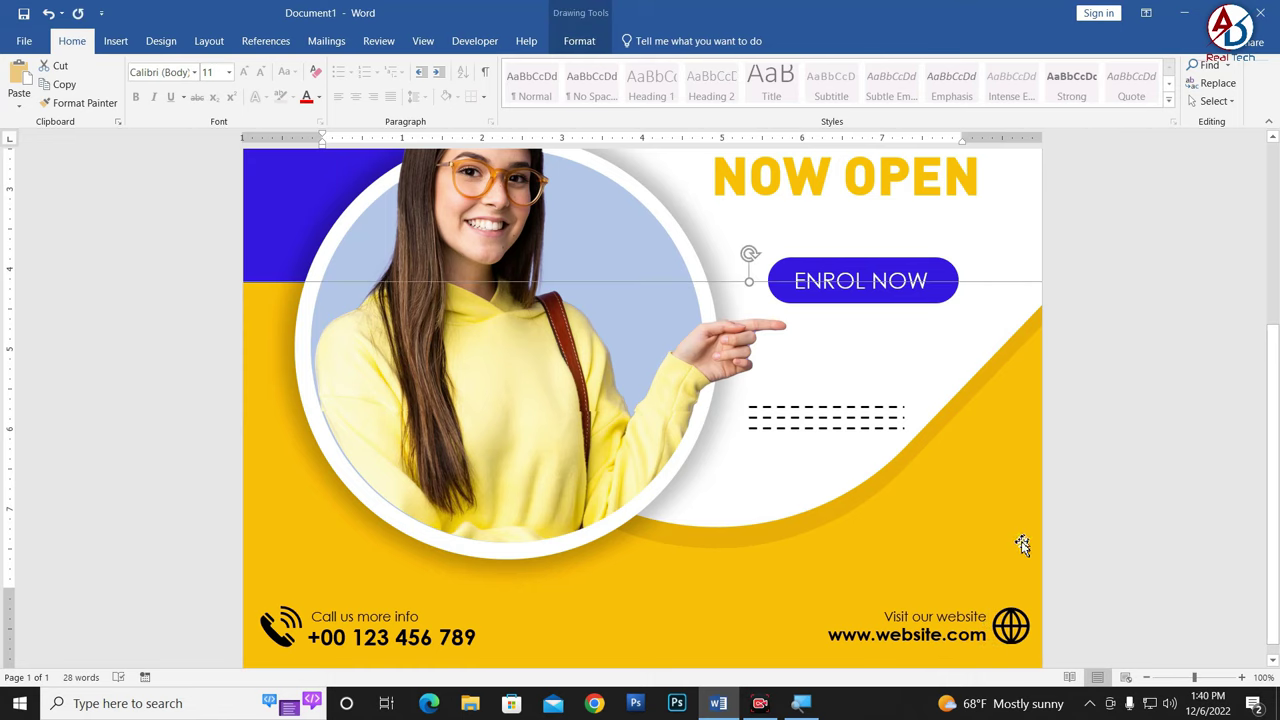
scroll(1014, 560, "down", 2)
scroll(1000, 580, "down", 6)
scroll(975, 585, "up", 1)
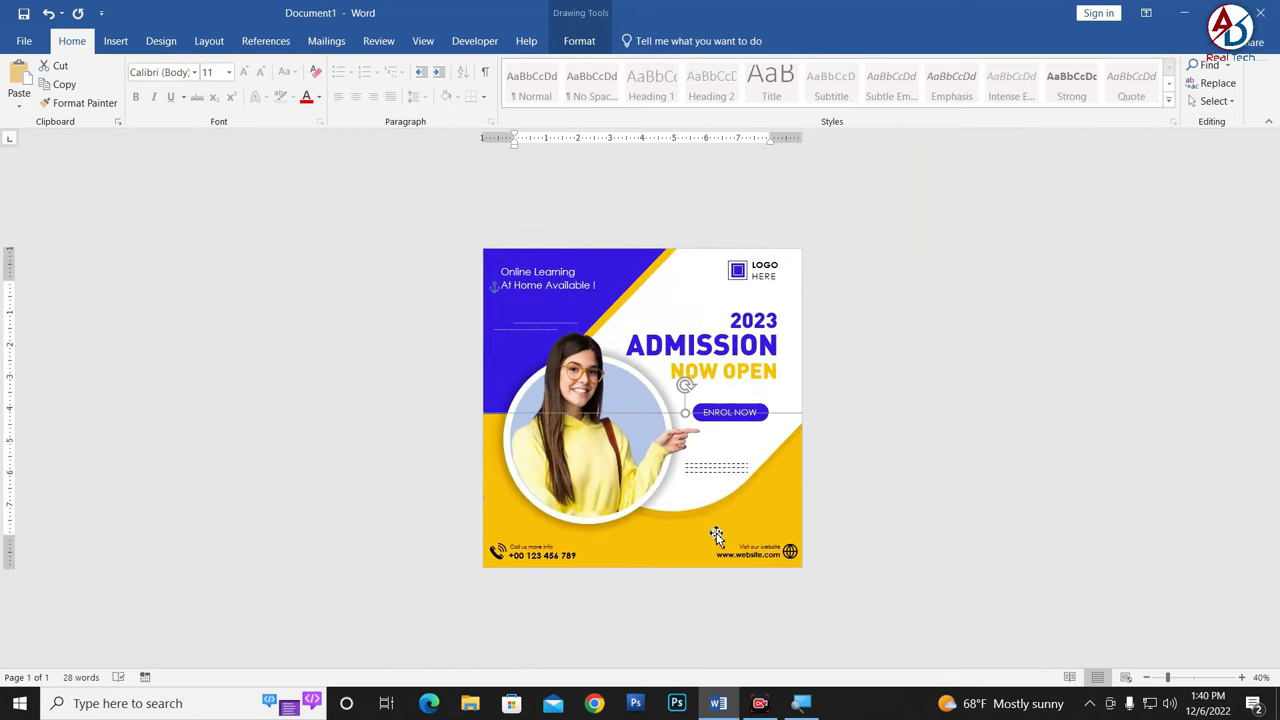
scroll(728, 540, "up", 1)
scroll(731, 548, "up", 1)
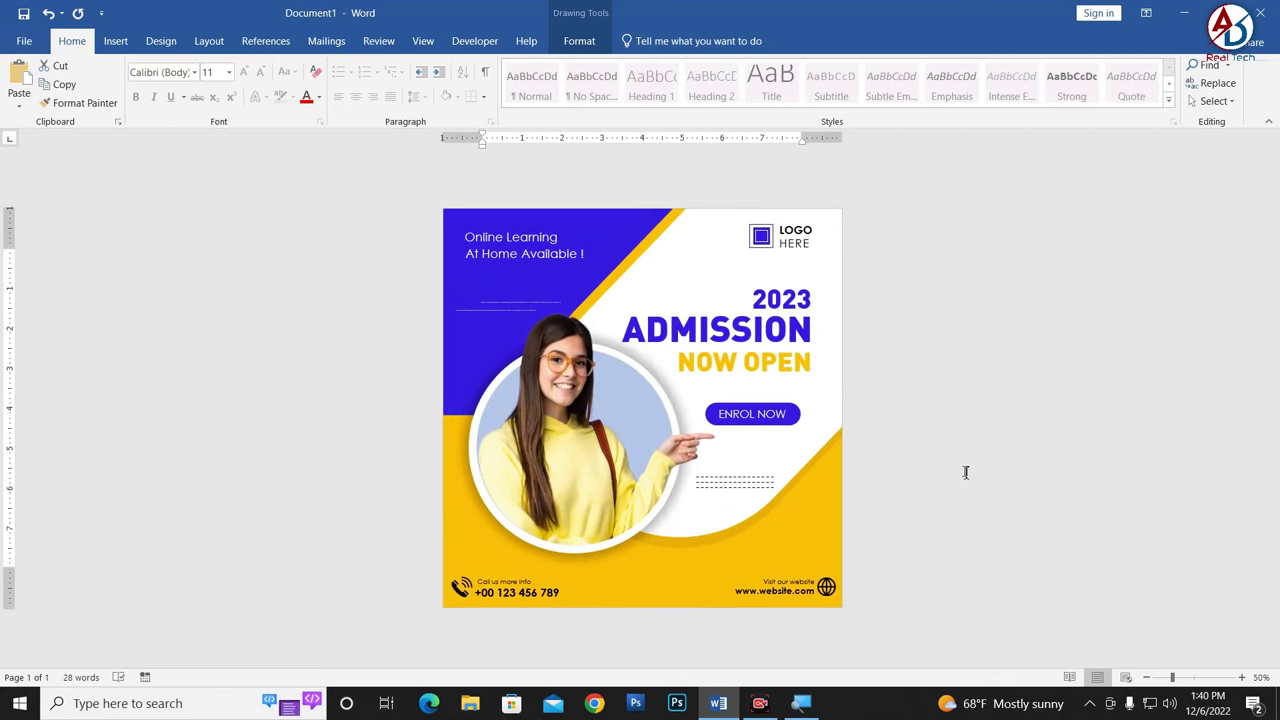
left_click(588, 474)
scroll(584, 457, "up", 1)
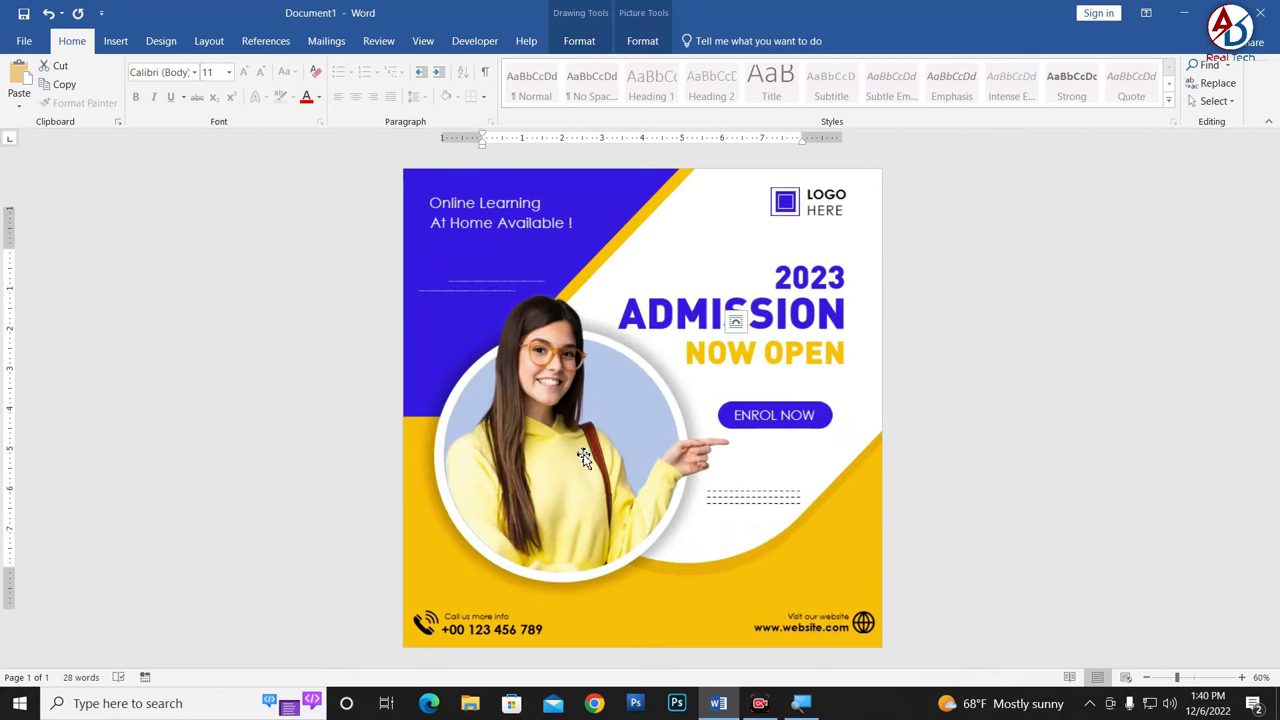
left_click_drag(428, 287, 419, 280)
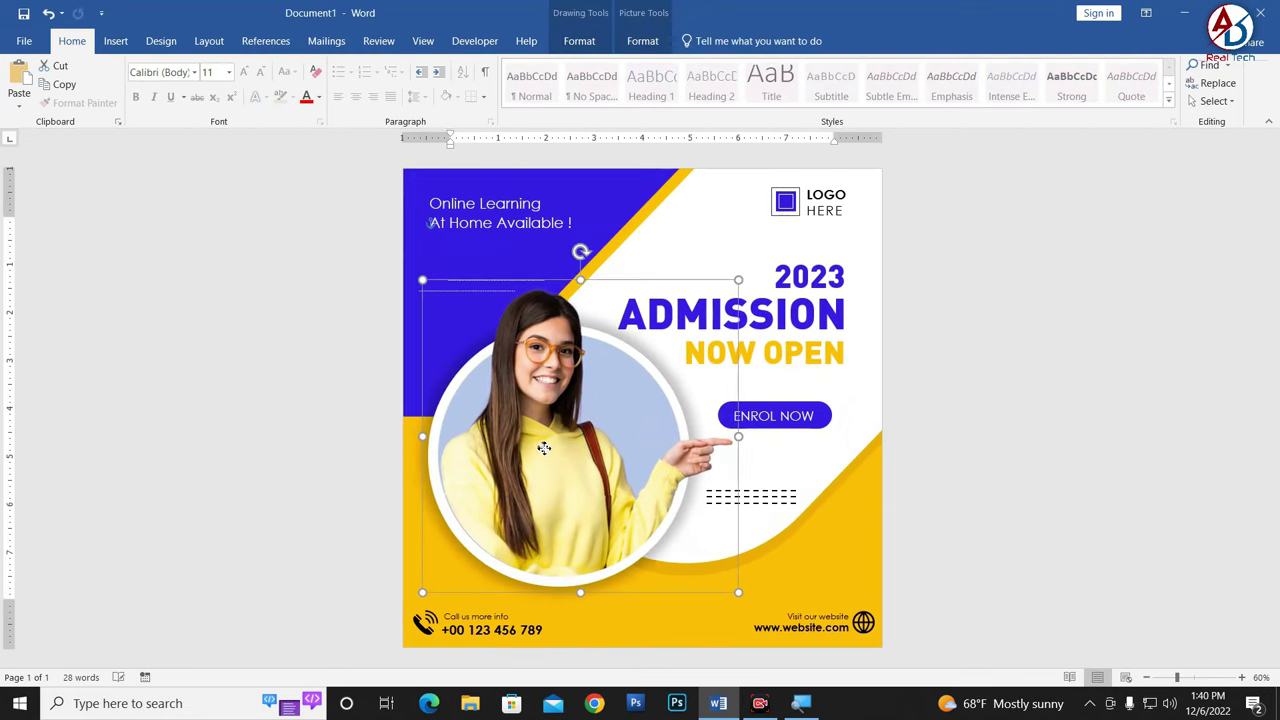
left_click(785, 415)
scroll(457, 268, "up", 4)
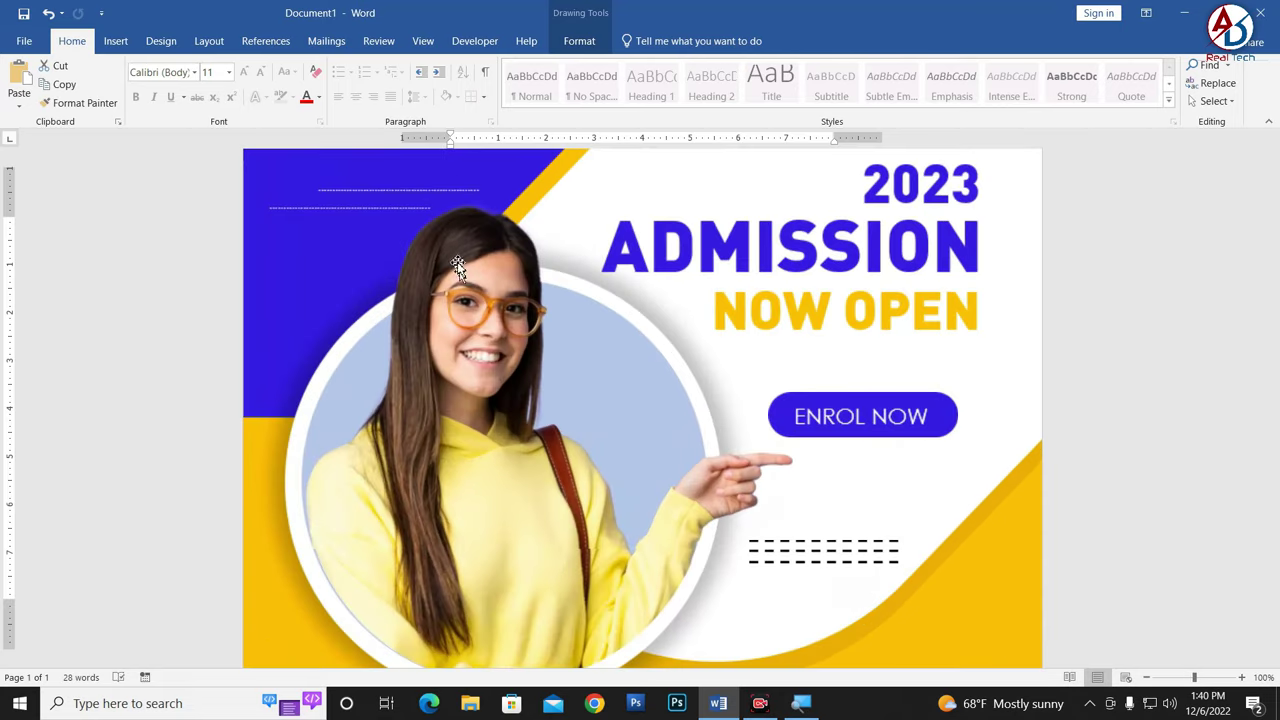
Step: Set the first small text line under 'At Home Available !' to Alegreya Sans SC ExtraBold
left_click(387, 208)
double_click(388, 207)
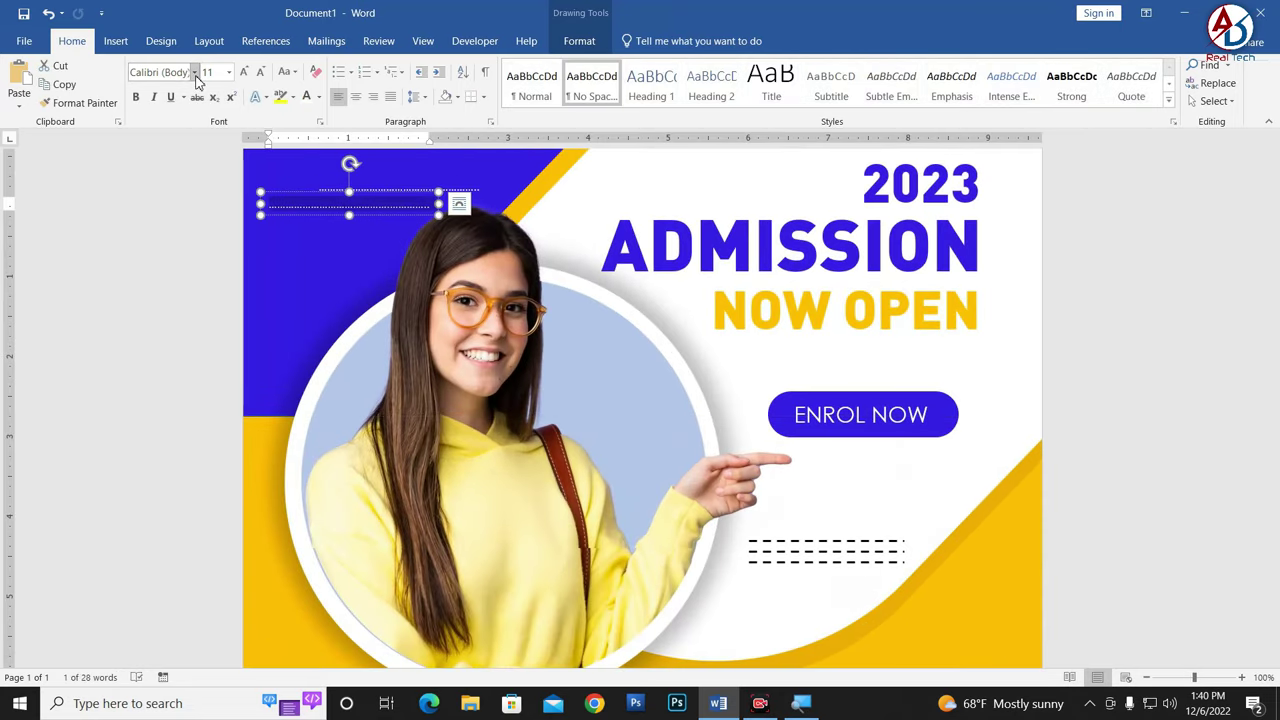
left_click(194, 72)
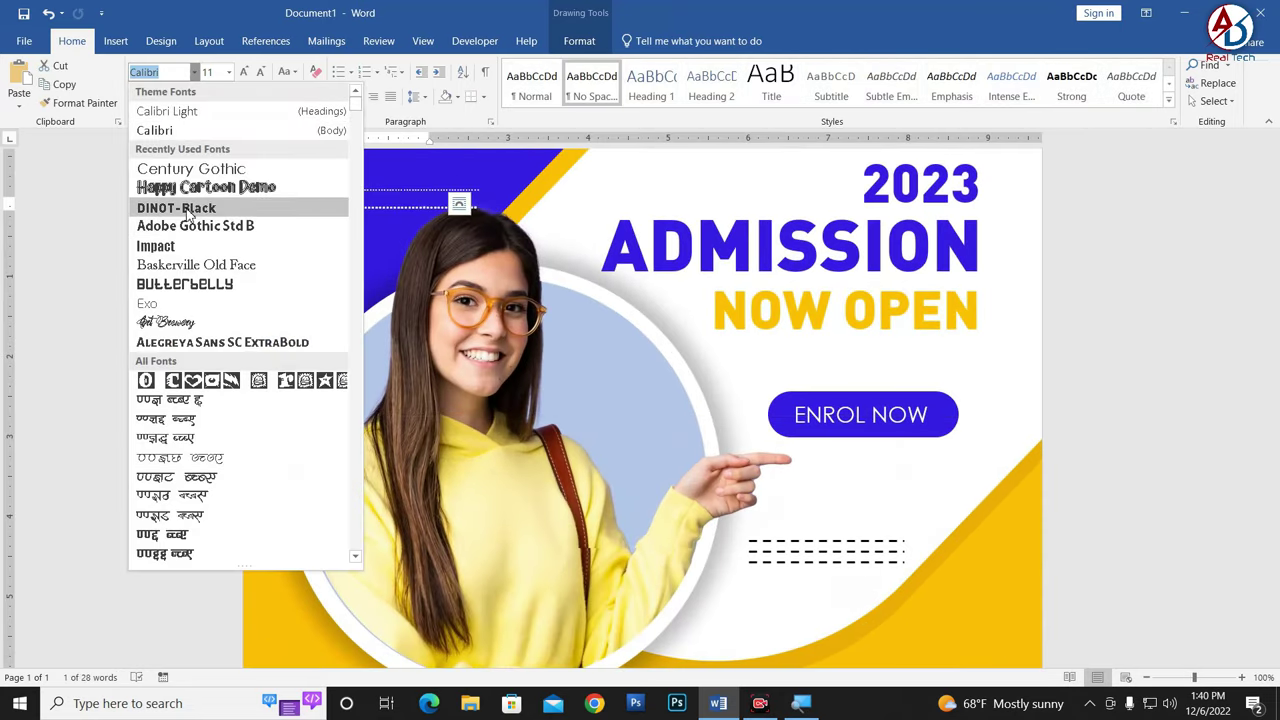
left_click(190, 343)
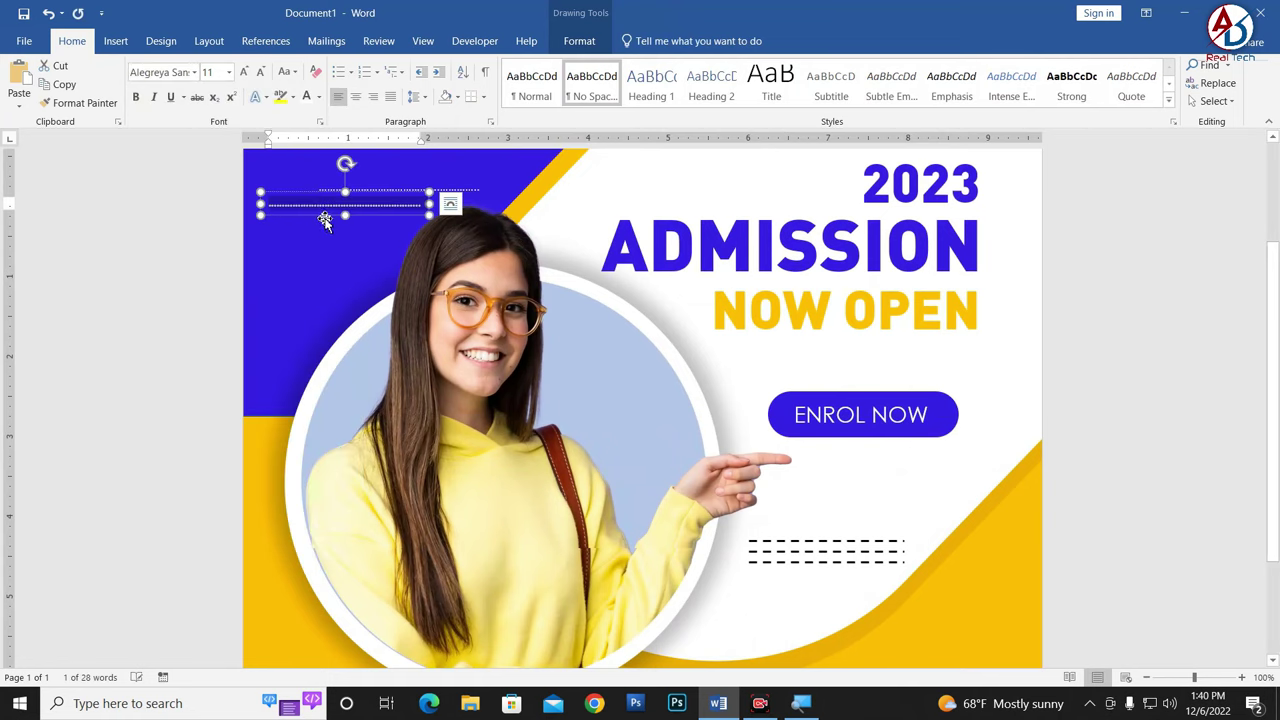
Step: Set the second small text line to Alegreya Sans SC ExtraBold as well
left_click(377, 186)
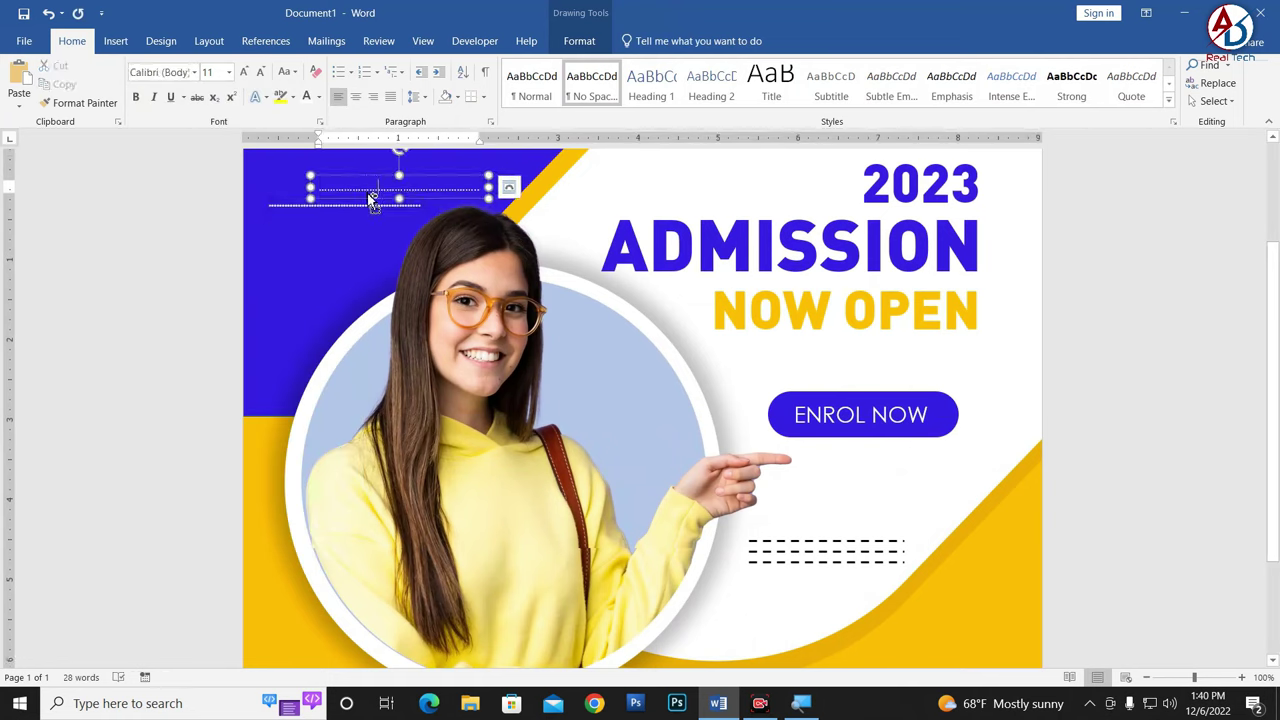
left_click(194, 72)
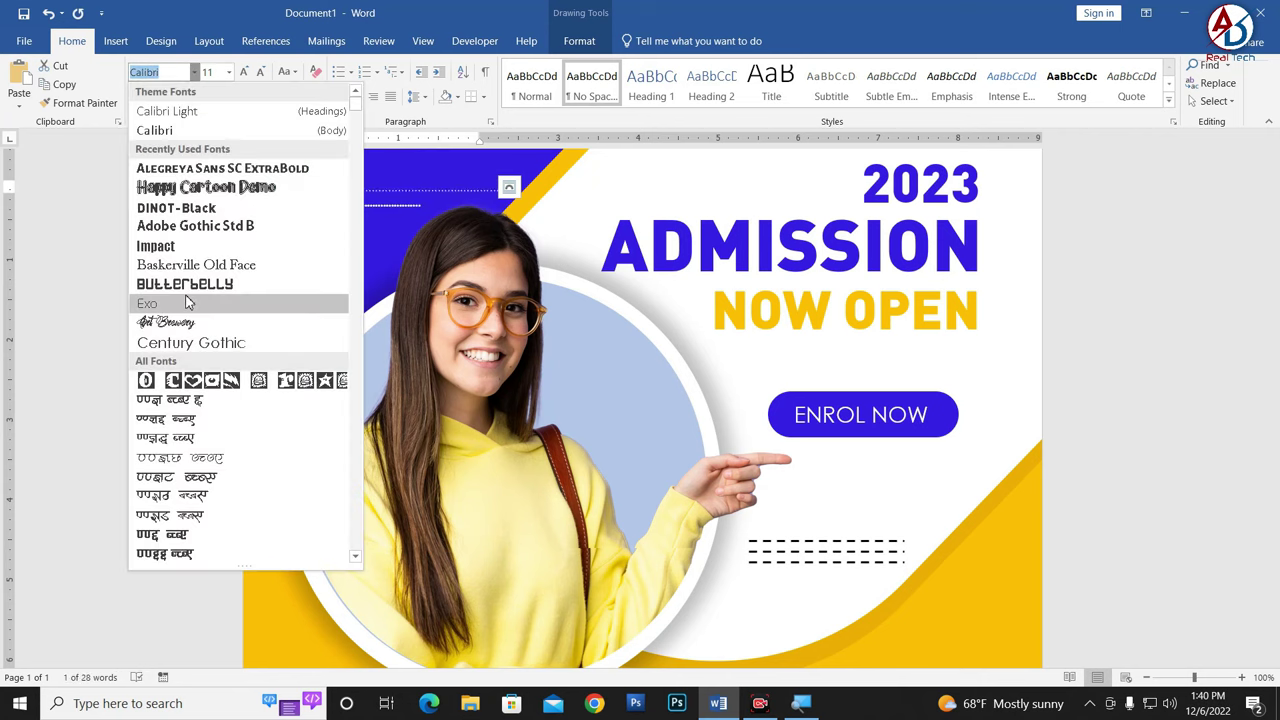
left_click(200, 168)
left_click(1200, 355)
scroll(900, 470, "down", 4, "ctrl")
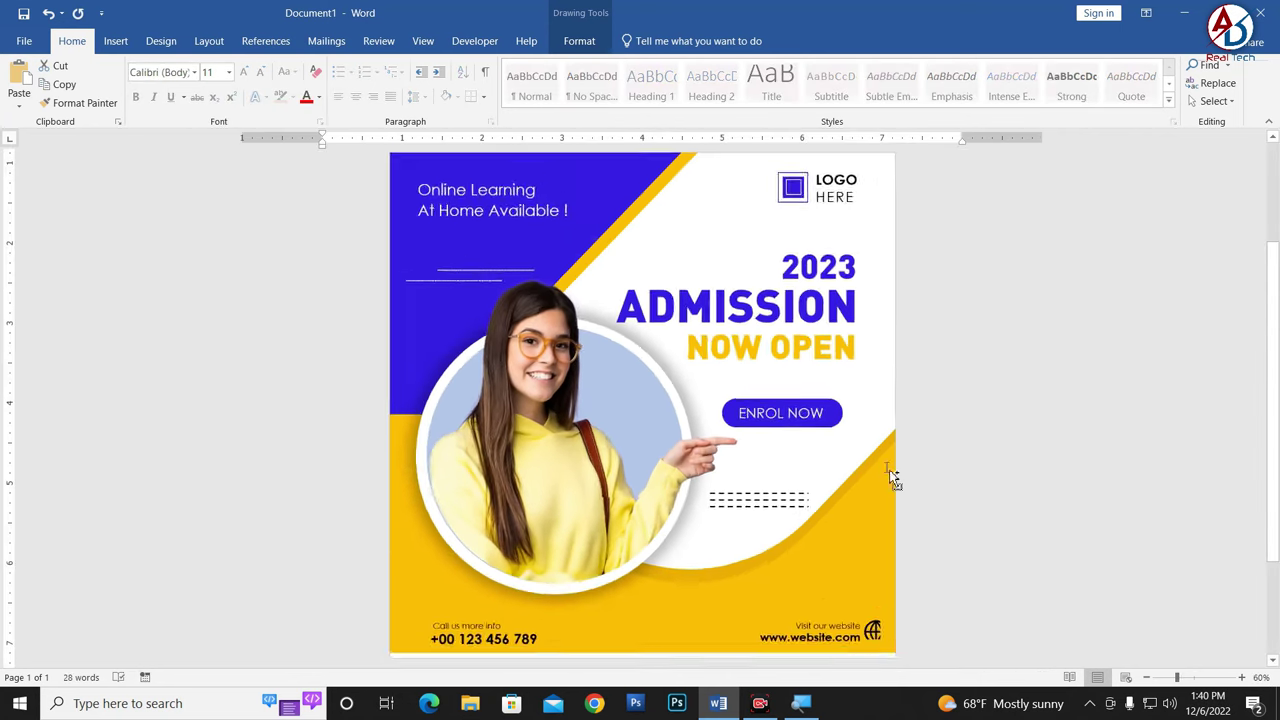
left_click(1051, 394)
scroll(1011, 450, "down", 3, "ctrl")
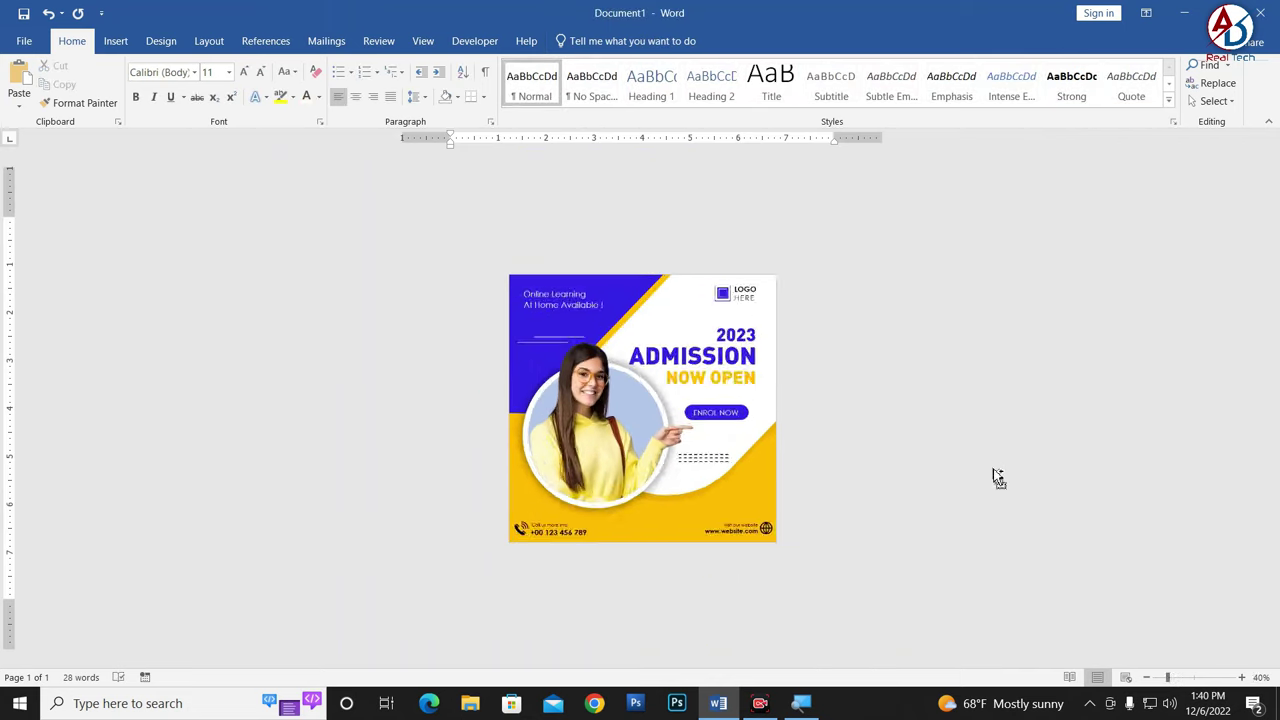
scroll(994, 477, "up", 2, "ctrl")
scroll(766, 374, "down", 2, "ctrl")
scroll(770, 378, "up", 1, "ctrl")
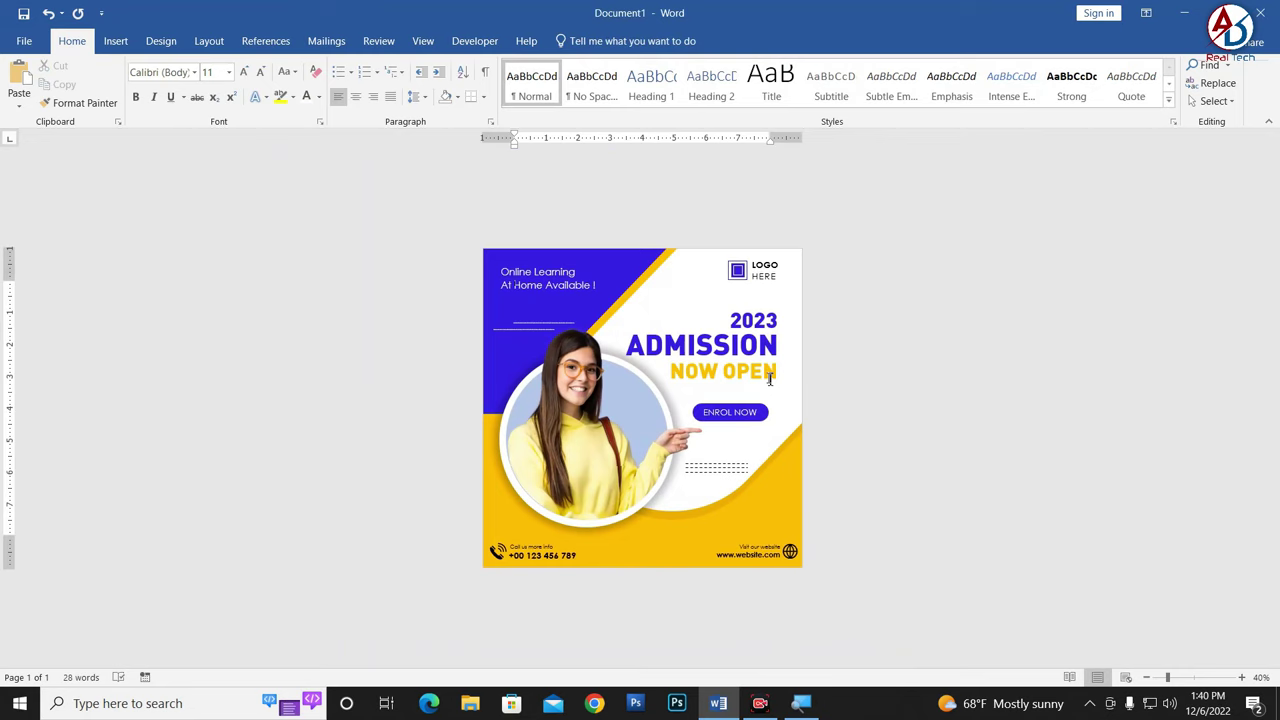
scroll(770, 378, "up", 2, "ctrl")
scroll(760, 380, "down", 1, "ctrl")
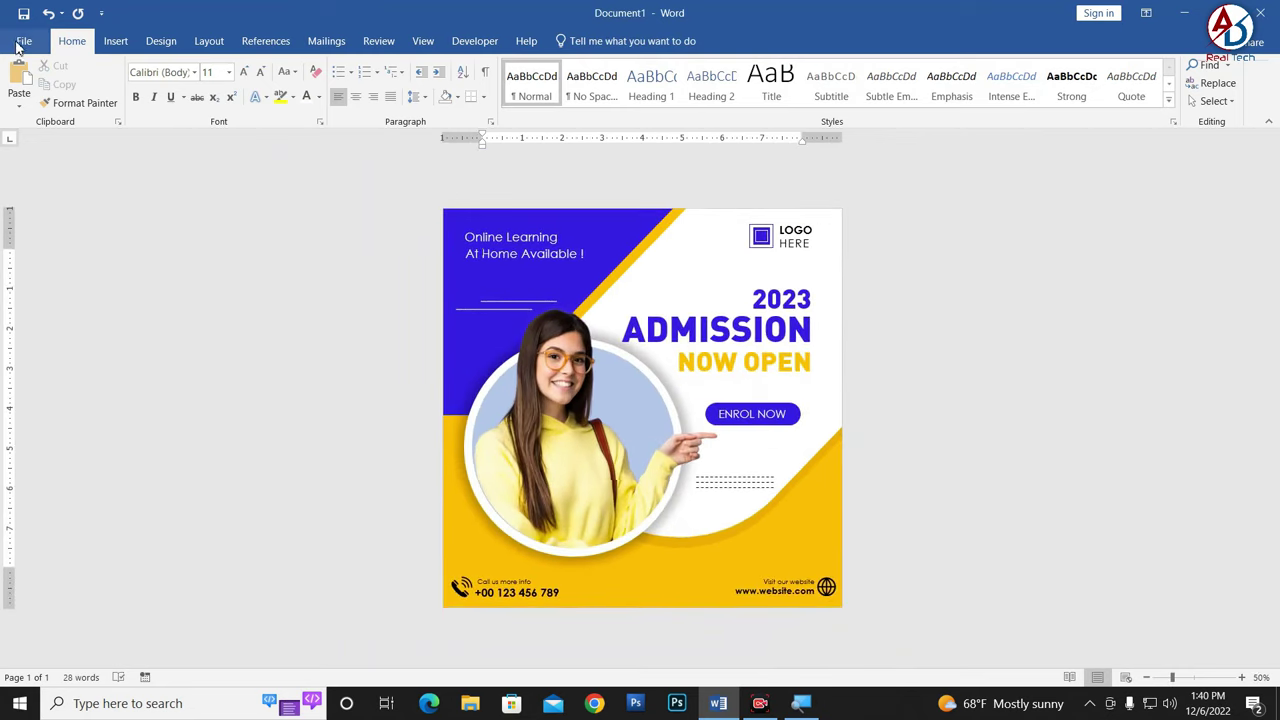
Step: Export the poster as 'Website design.pdf' in Documents, opening it after publishing
left_click(20, 42)
left_click(41, 185)
left_click(200, 312)
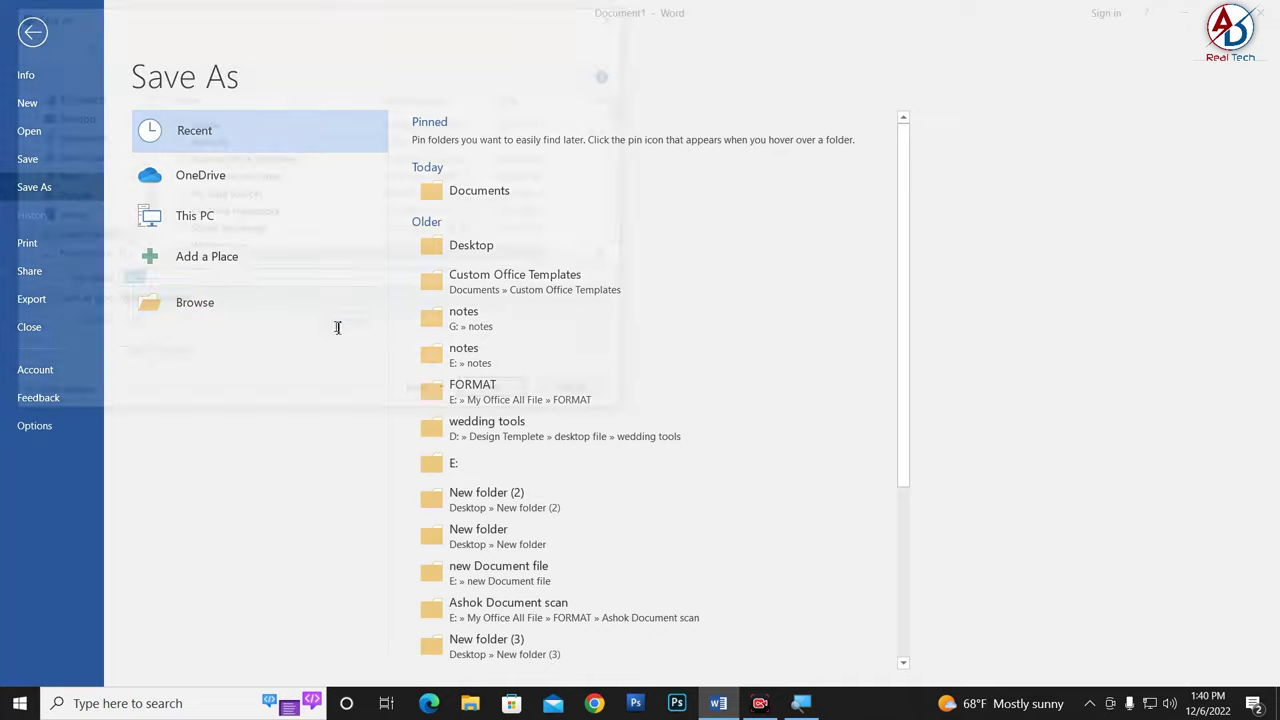
left_click(249, 302)
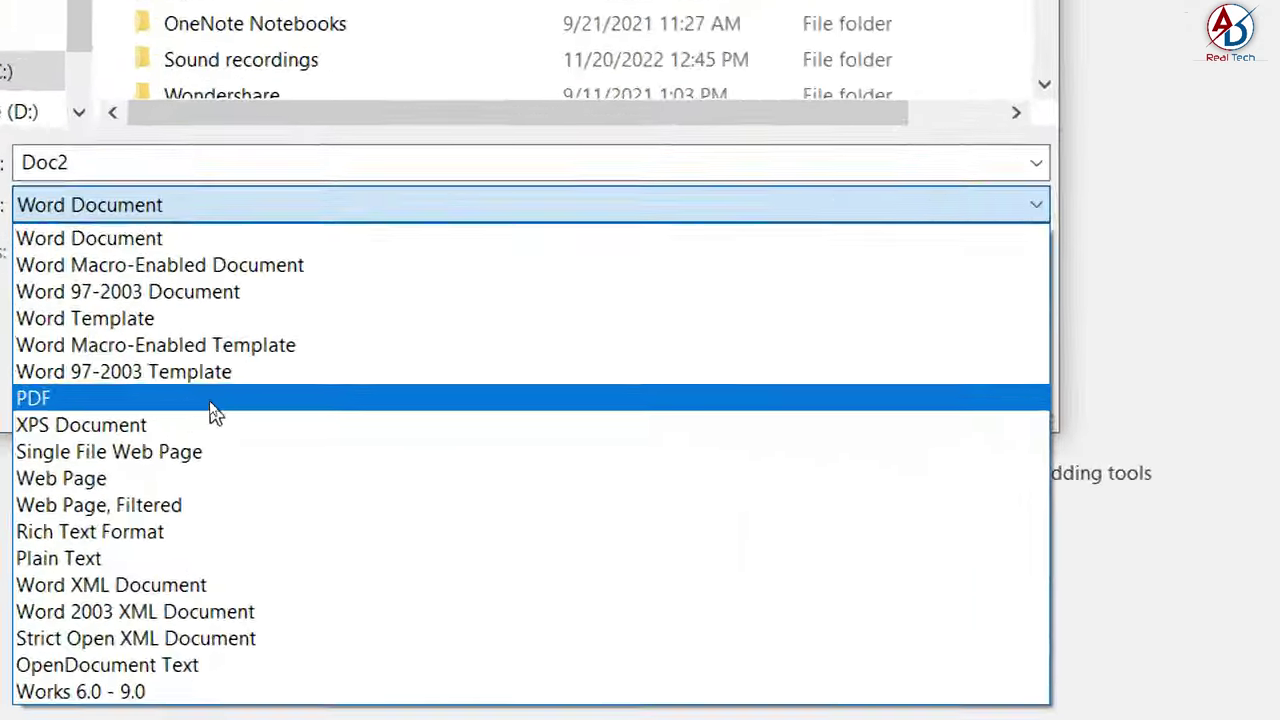
left_click(211, 405)
double_click(207, 286)
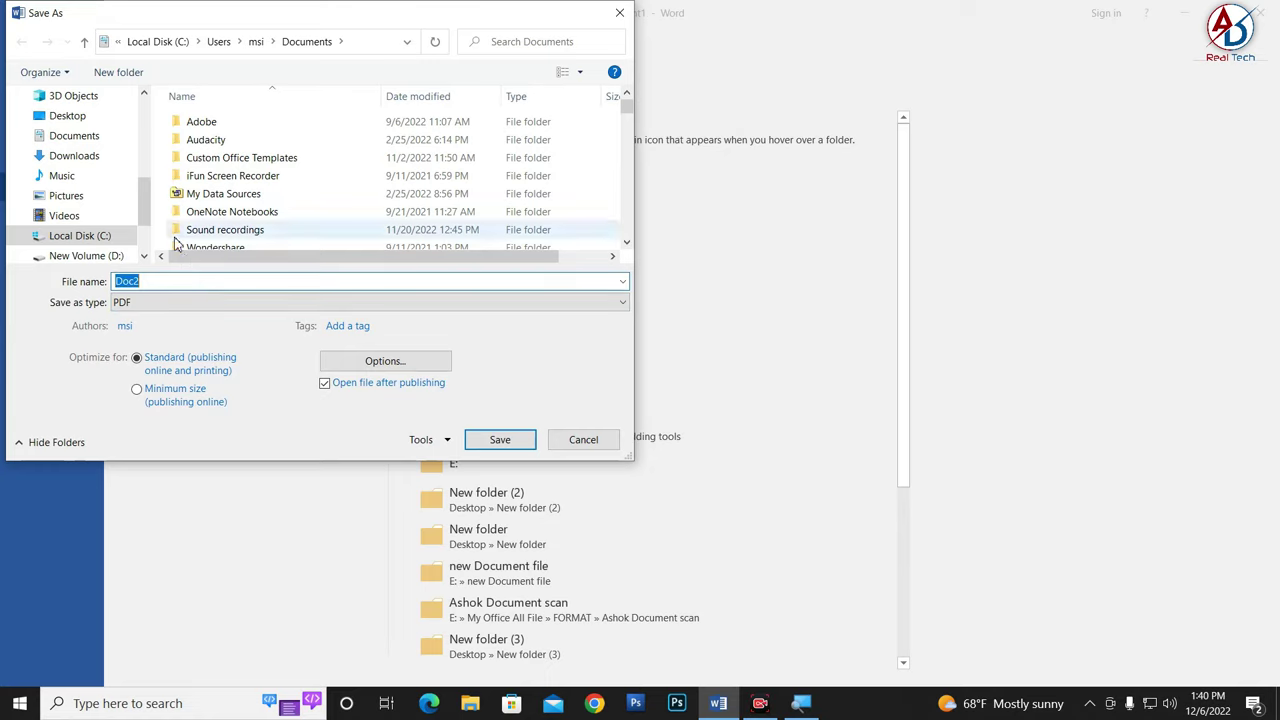
type("Website design")
left_click(500, 440)
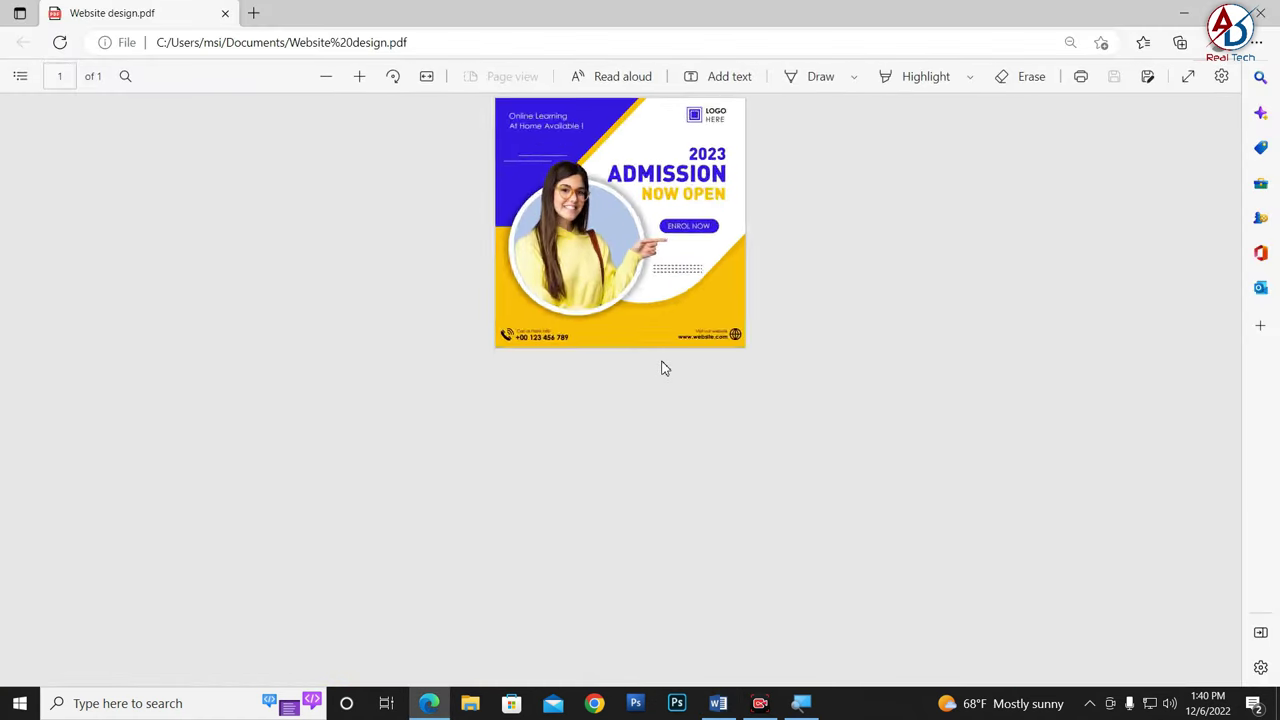
Step: Zoom in and back out on the PDF poster in Edge to check it
scroll(688, 345, "up", 2)
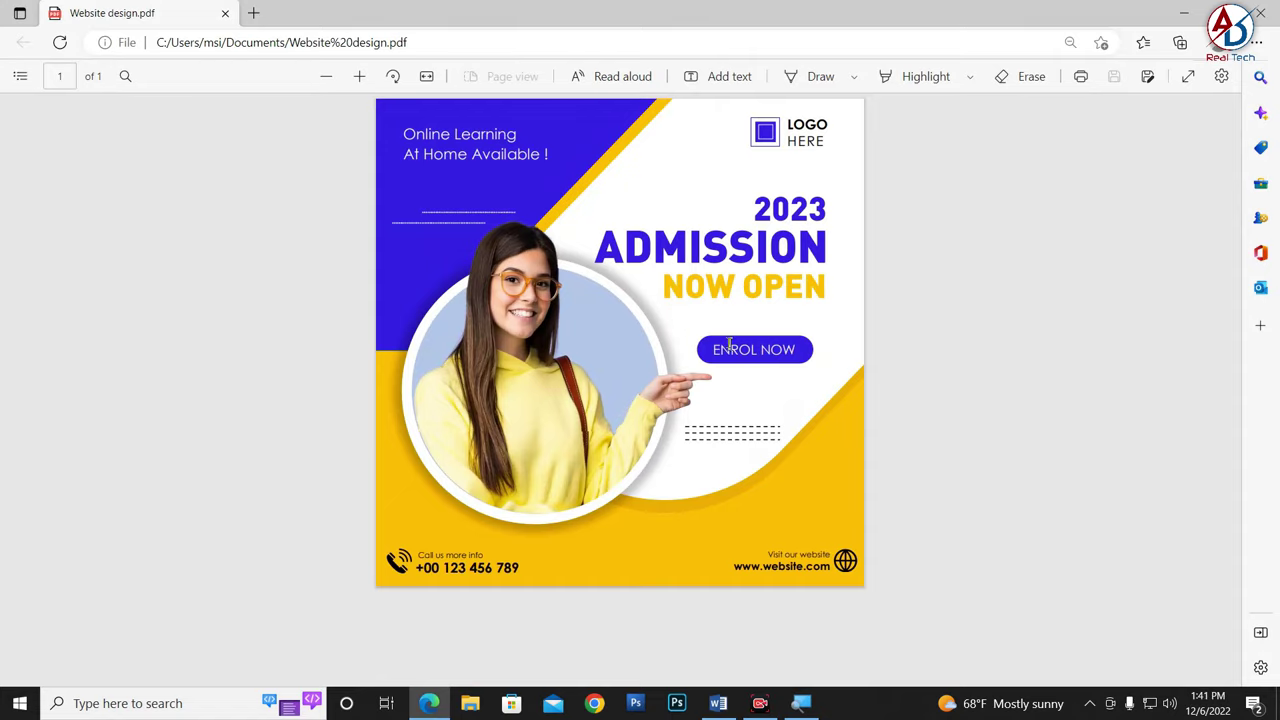
scroll(729, 343, "down", 2)
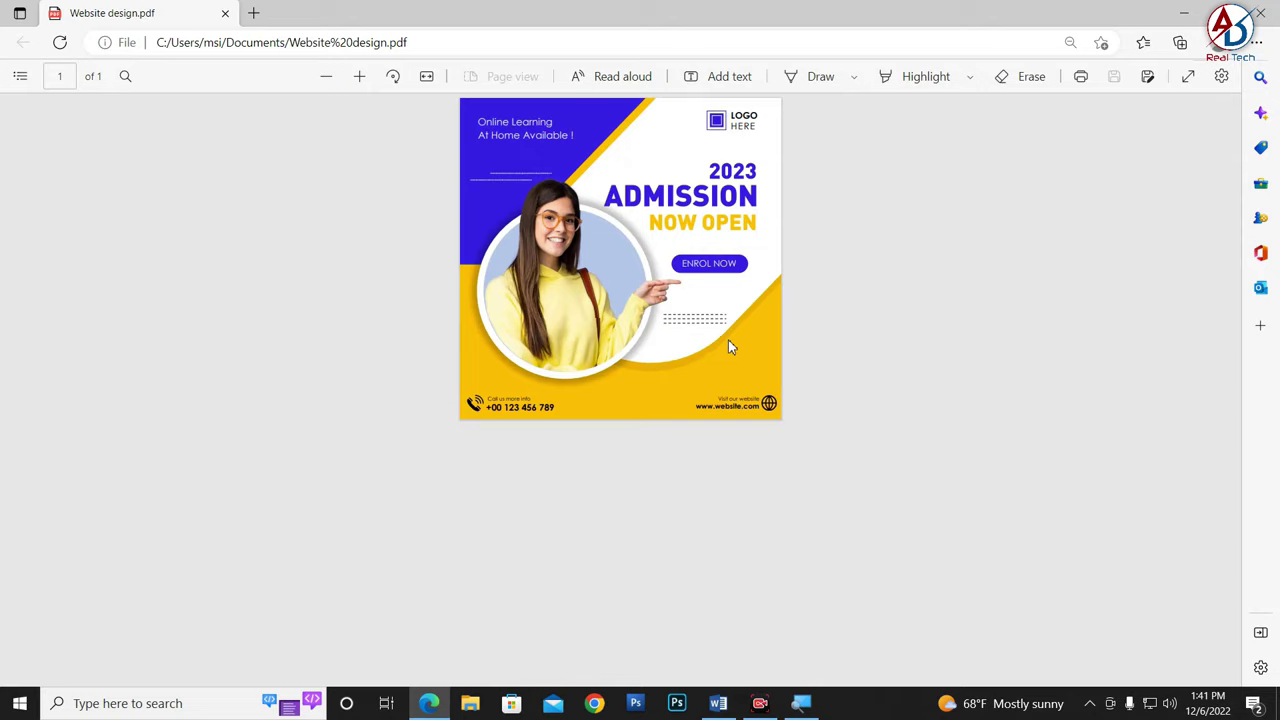